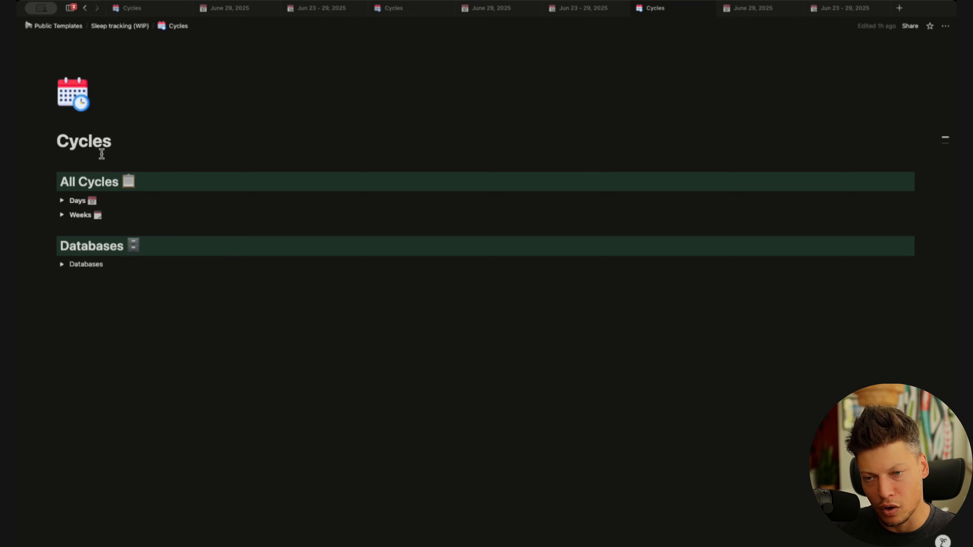
Expand the Days list under All Cycles to view the daily sleep summaries
double_click(77, 201)
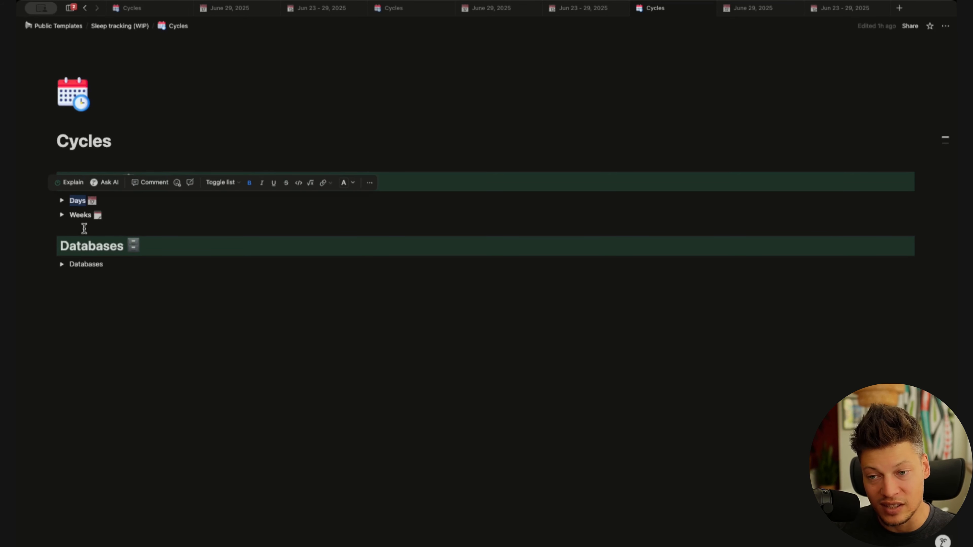
double_click(80, 215)
left_click(96, 213)
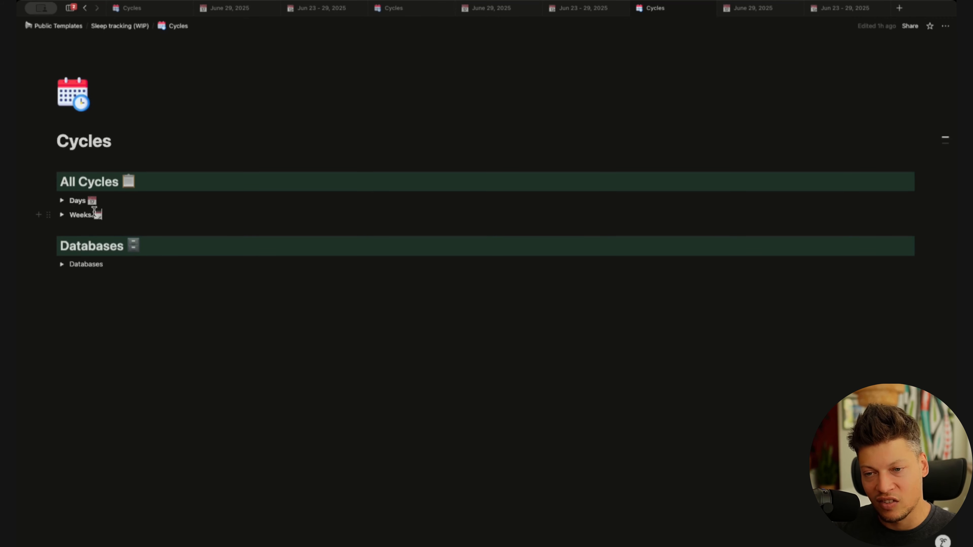
left_click(61, 201)
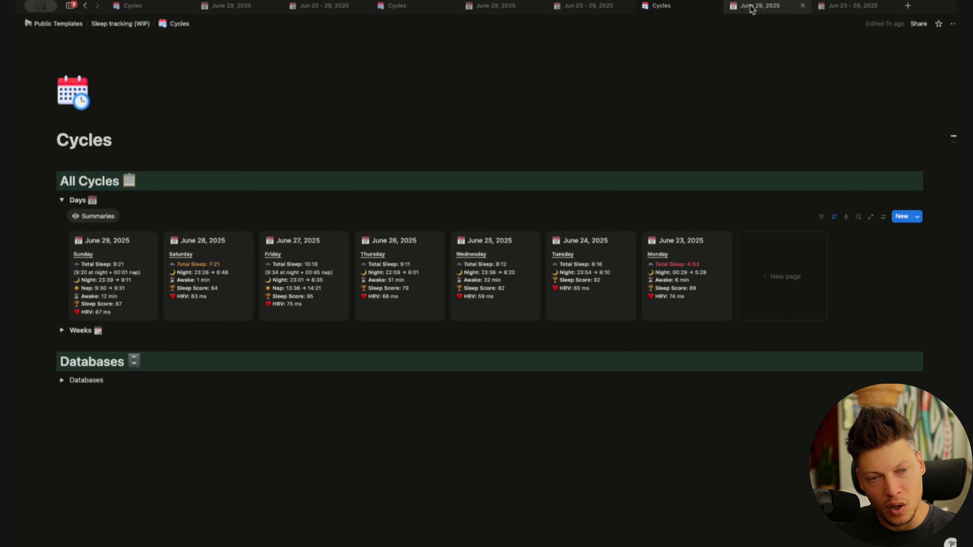
Examine the finished sleep tracker's June 29, 2025 day page and its Jun 23 - 29, 2025 week page
left_click(751, 8)
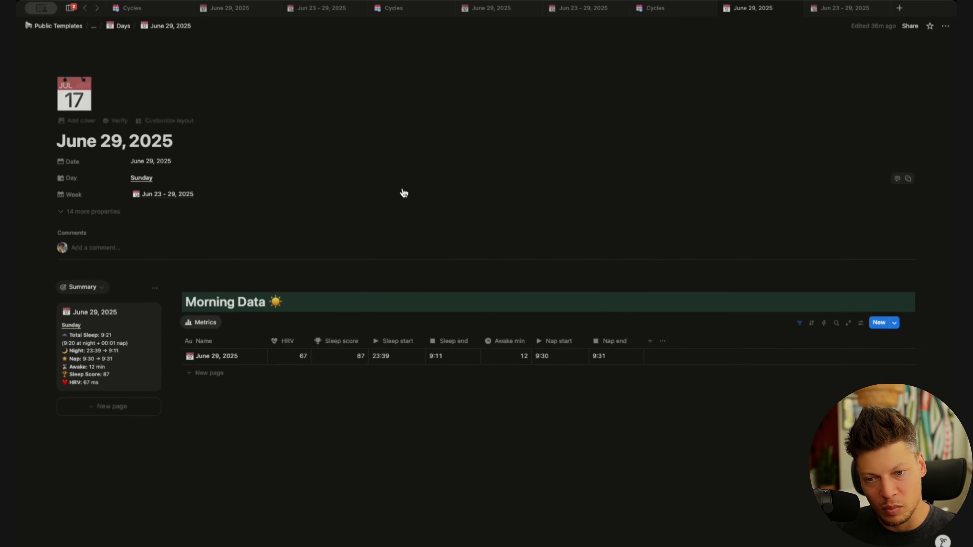
left_click_drag(795, 530, 252, 257)
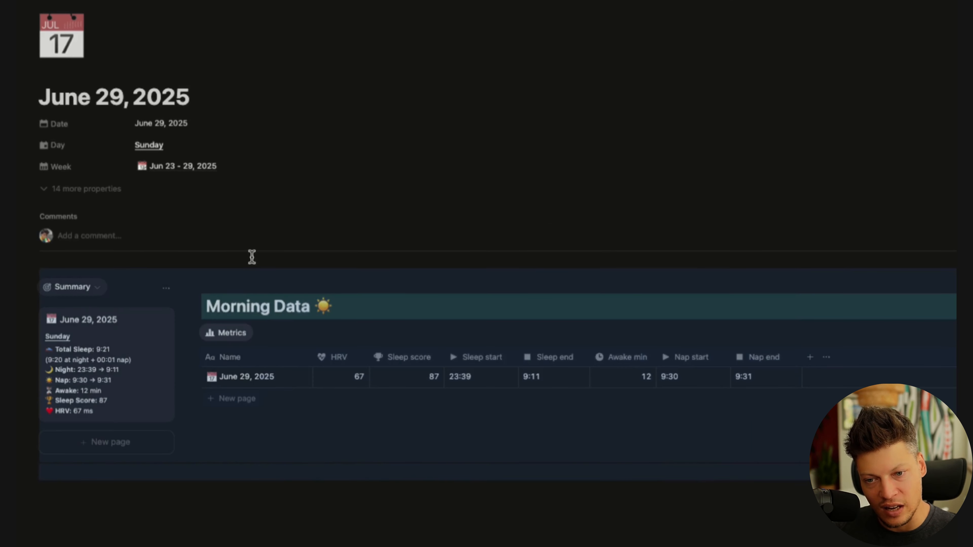
left_click(377, 482)
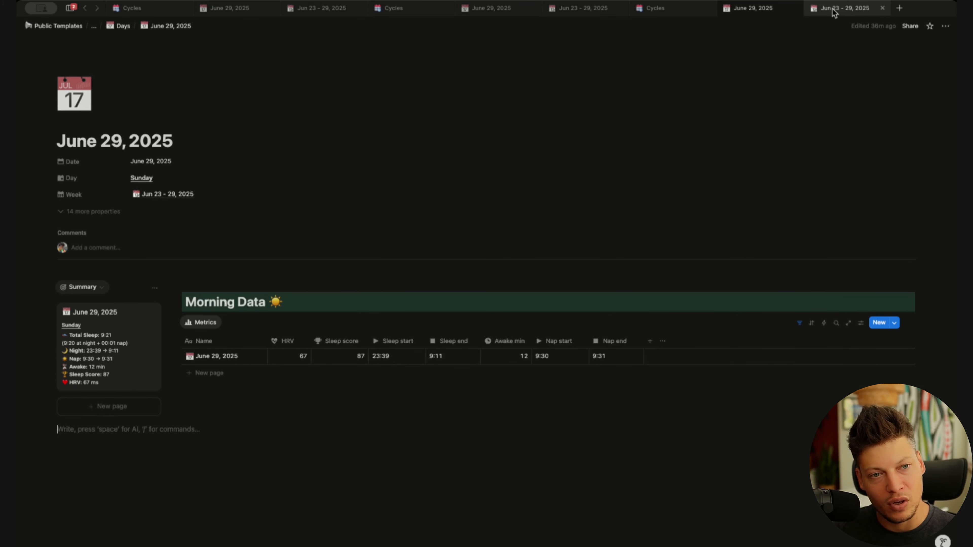
left_click(835, 12)
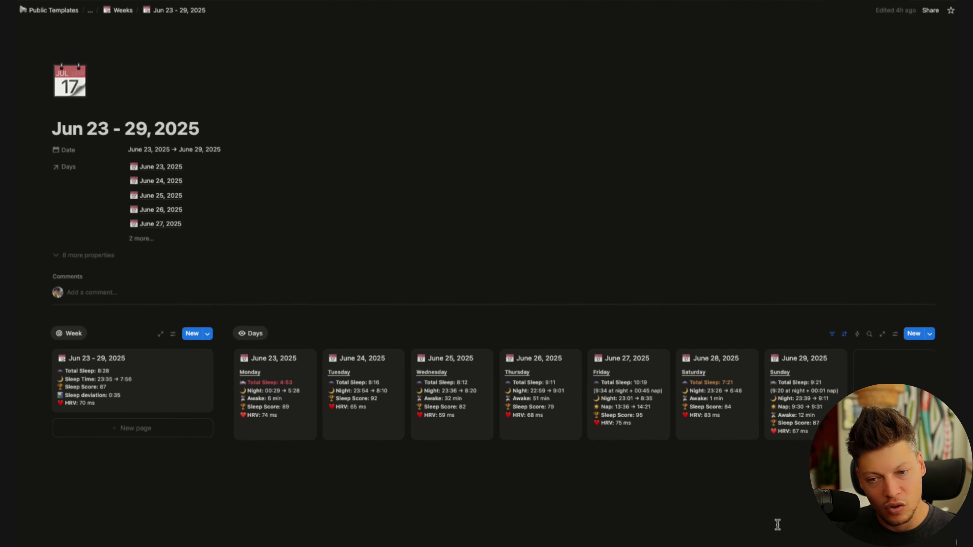
left_click_drag(782, 524, 469, 544)
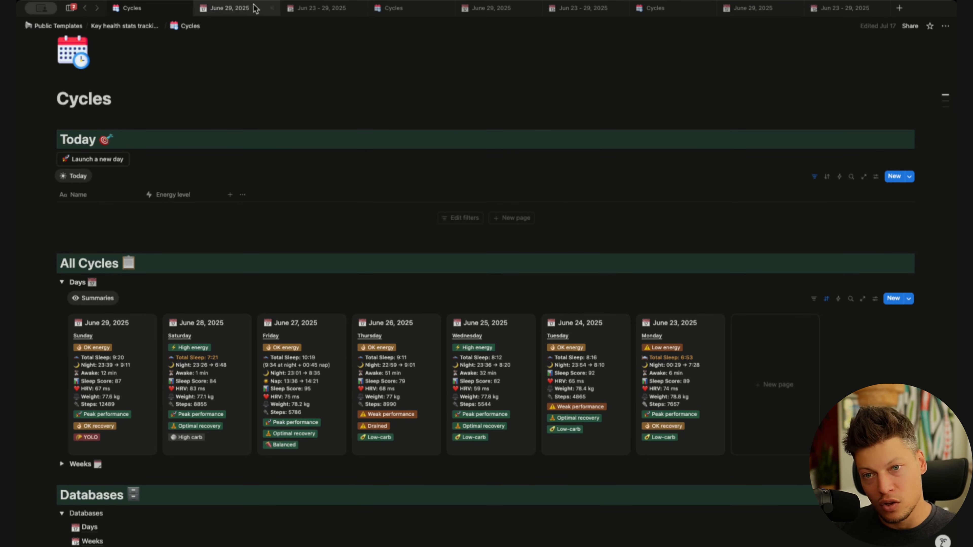
Review the June 29, 2025 day page and Jun 23 - 29 week pages of the more advanced templates, including the Reflection section
left_click(224, 8)
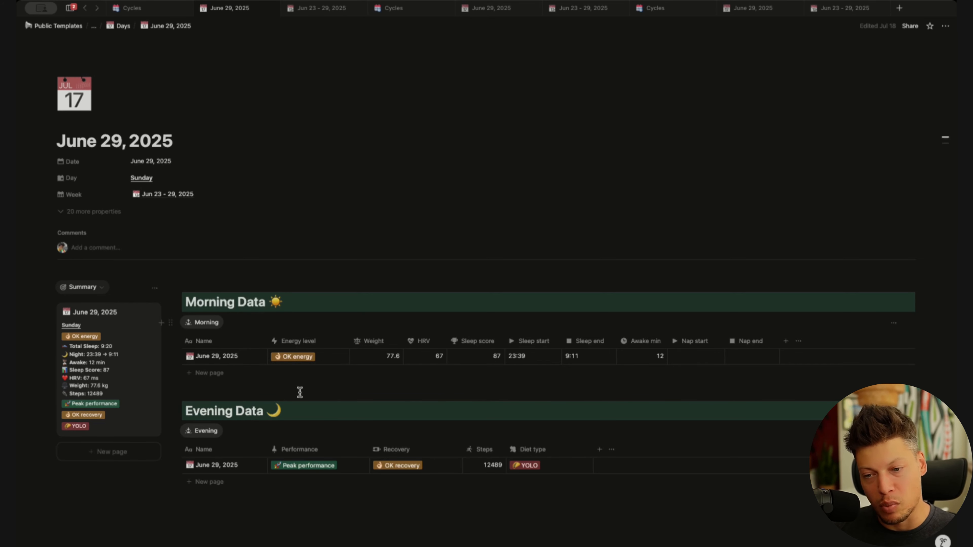
left_click(311, 7)
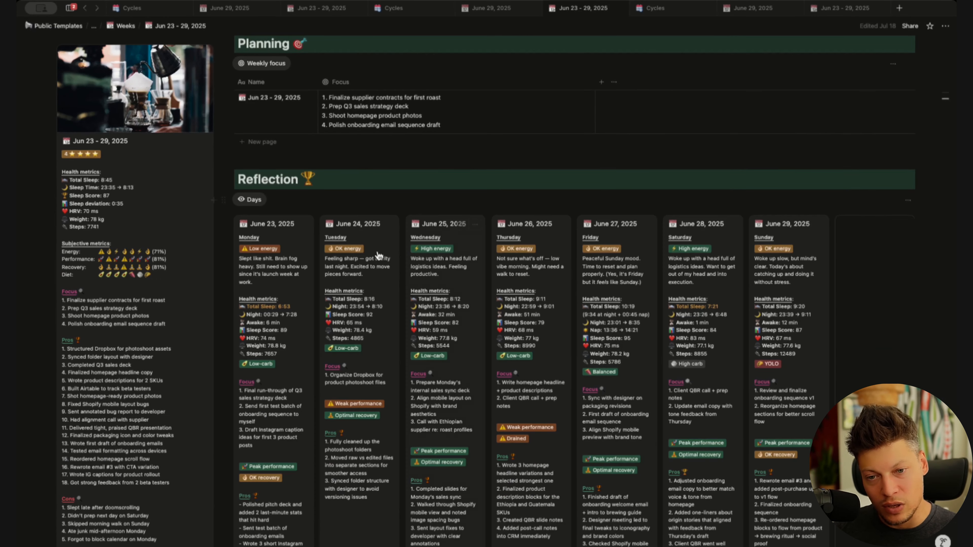
scroll(348, 301, "down", 1)
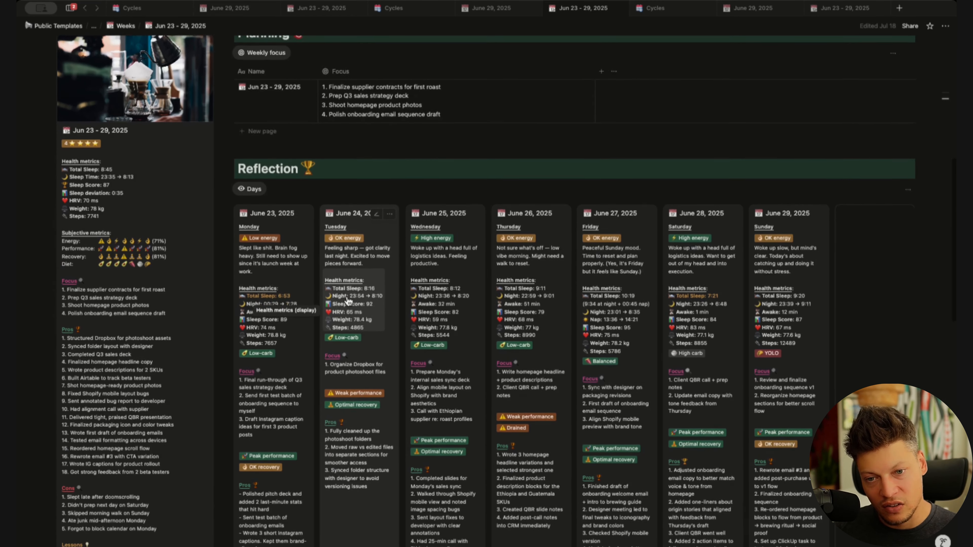
scroll(348, 301, "down", 3)
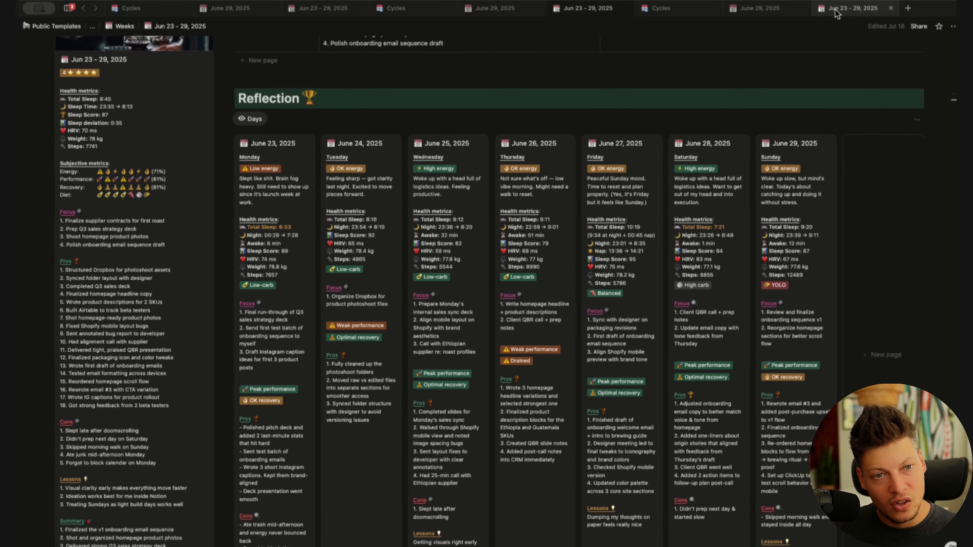
Return to the sleep tracker's day and week pages and review the Jun 23 - 29, 2025 summaries
left_click(859, 13)
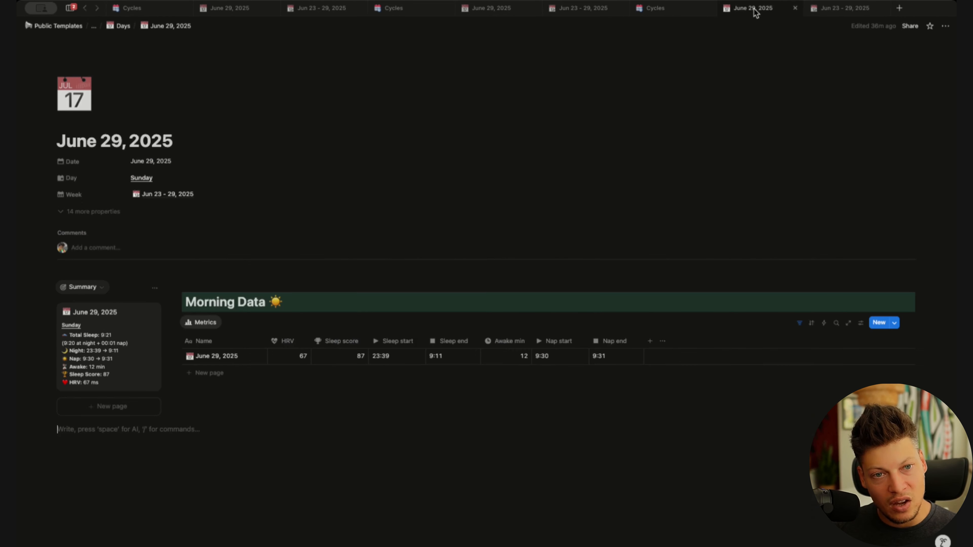
left_click(845, 8)
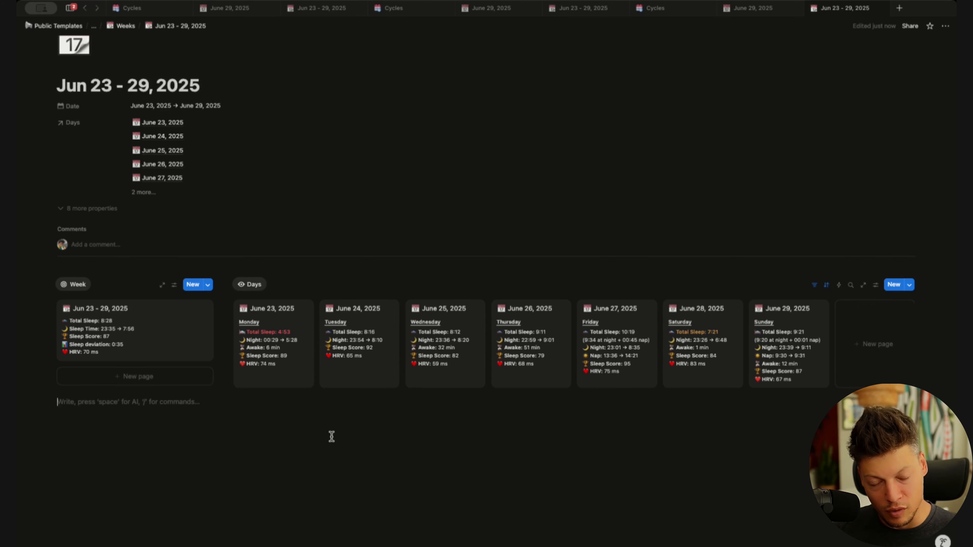
left_click(308, 414)
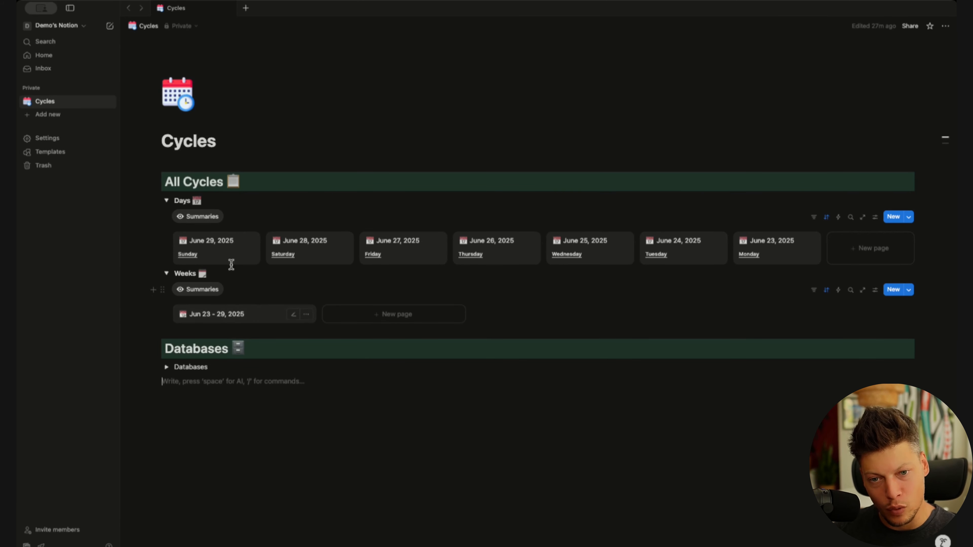
Open the June 29, 2025 day page from the demo Cycles page in a new tab and check its hidden property
left_click(241, 253, "super")
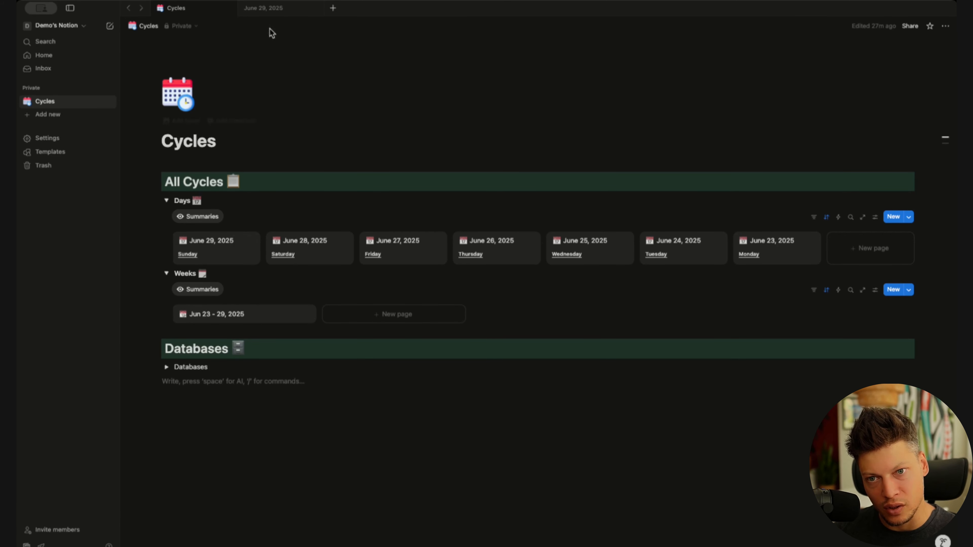
left_click(257, 8)
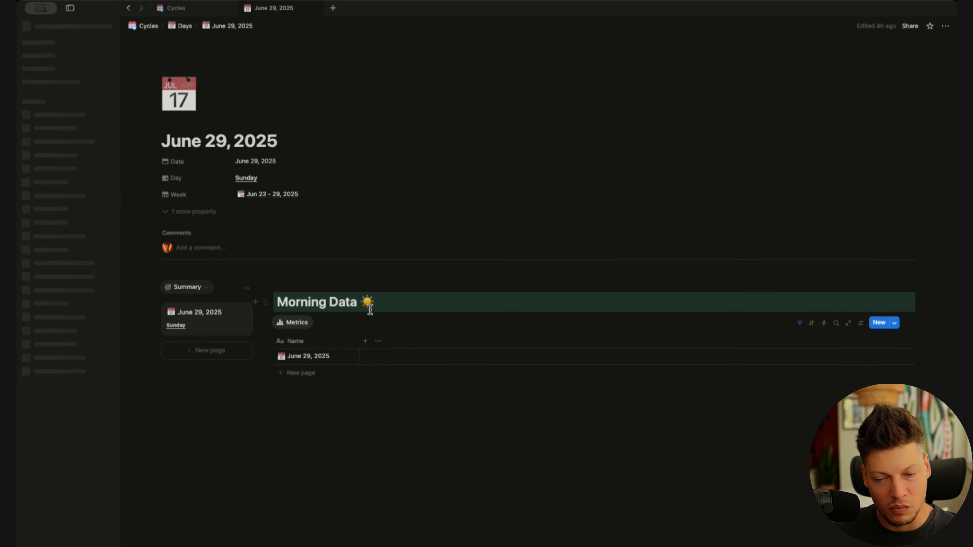
left_click(194, 211)
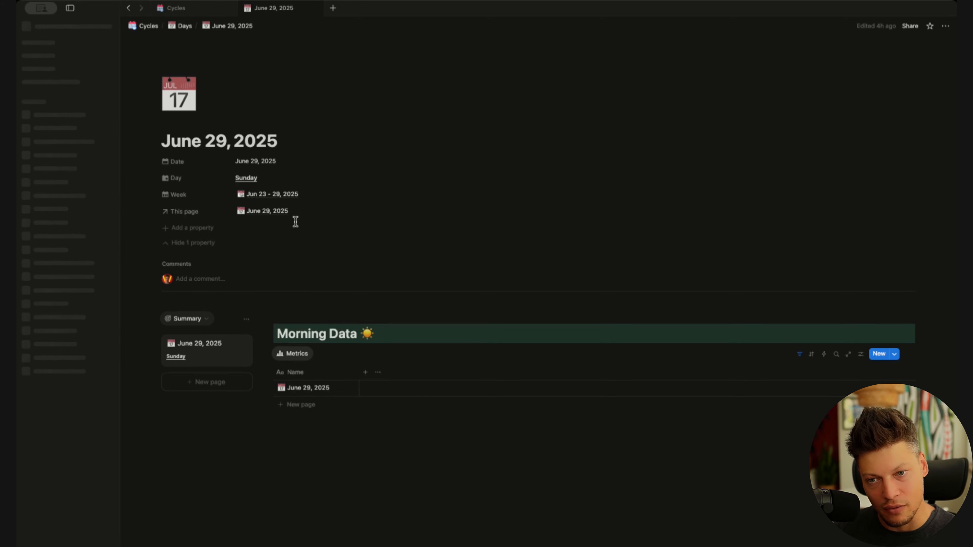
left_click(190, 243)
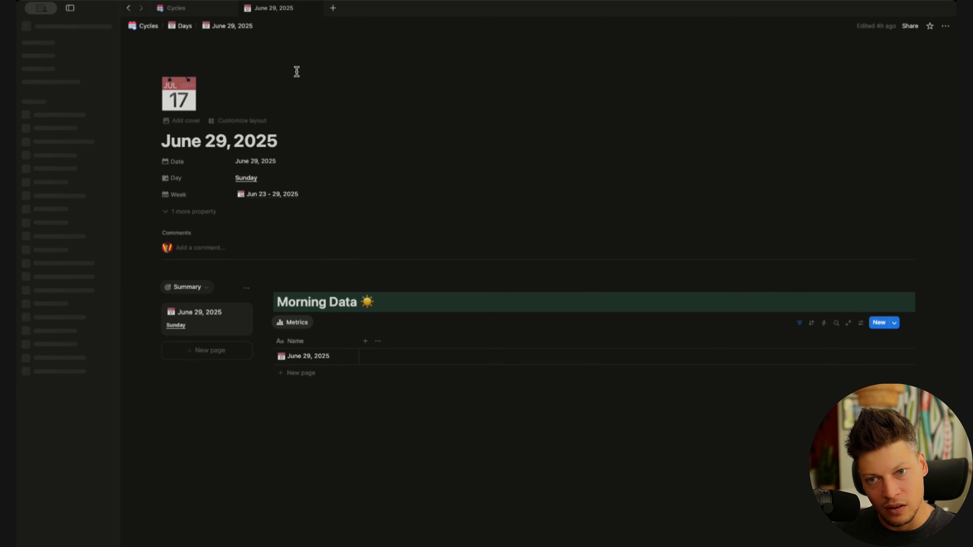
View the demo Jun 23 - 29, 2025 week page in a new tab, then go back to the June 29, 2025 page
left_click(209, 8)
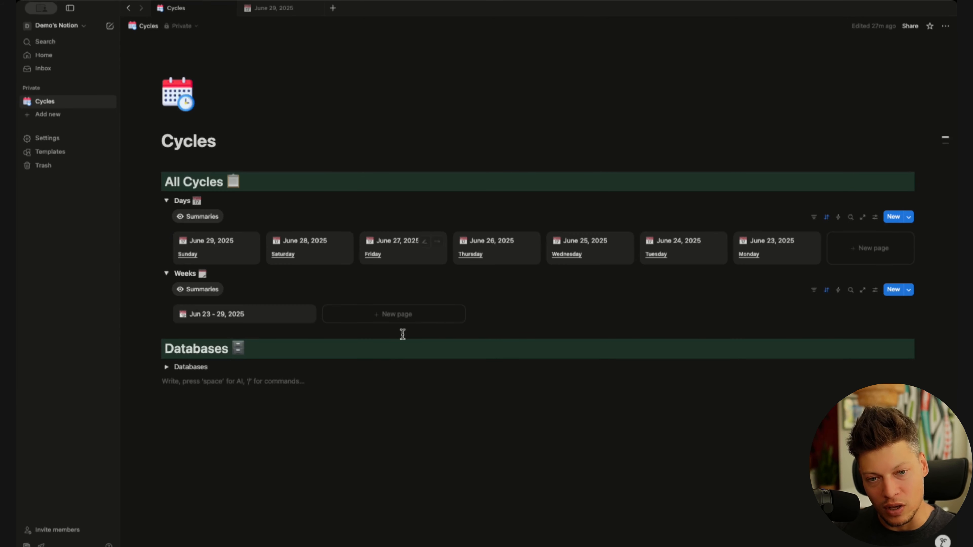
left_click(256, 321, "super")
left_click(379, 7)
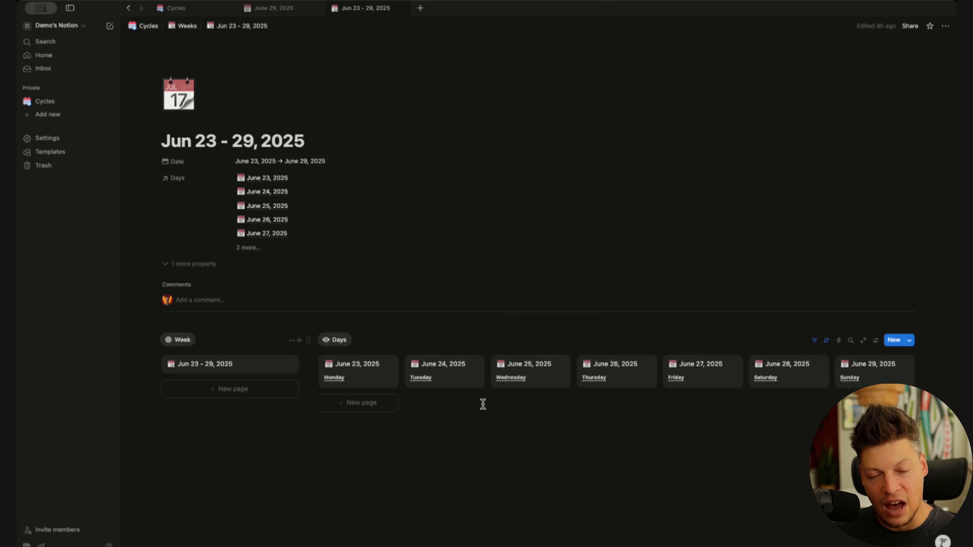
left_click(273, 8)
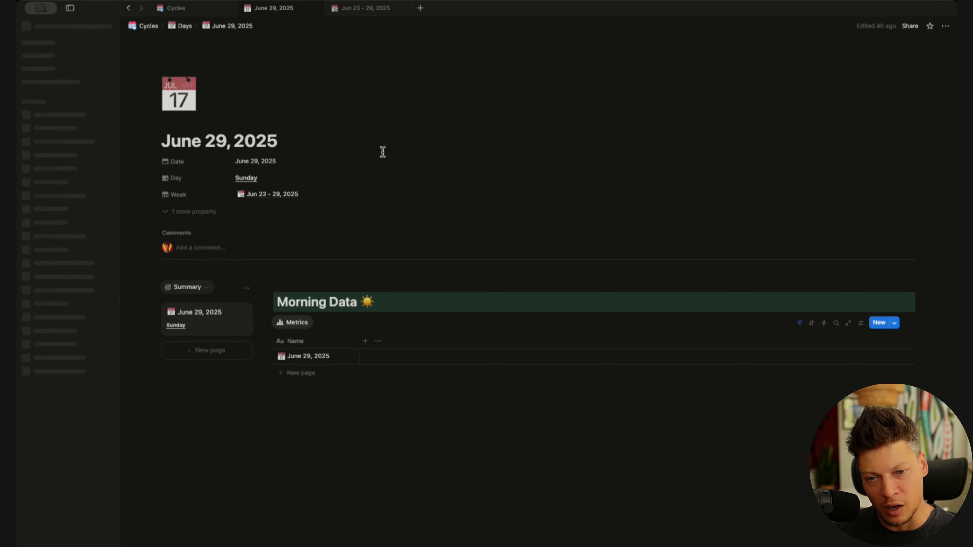
left_click(339, 417)
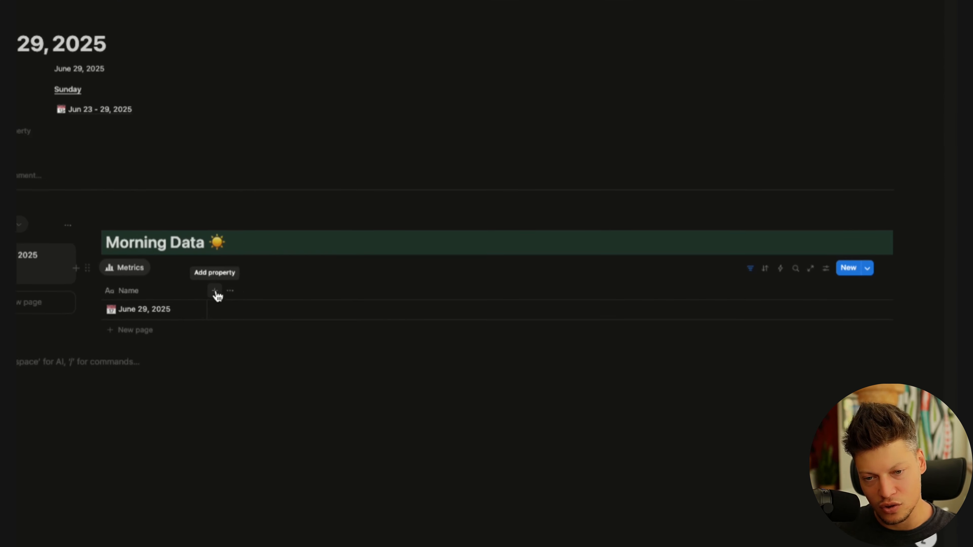
Add a number property named HRV with a heart icon to the Morning Data table
left_click(215, 291)
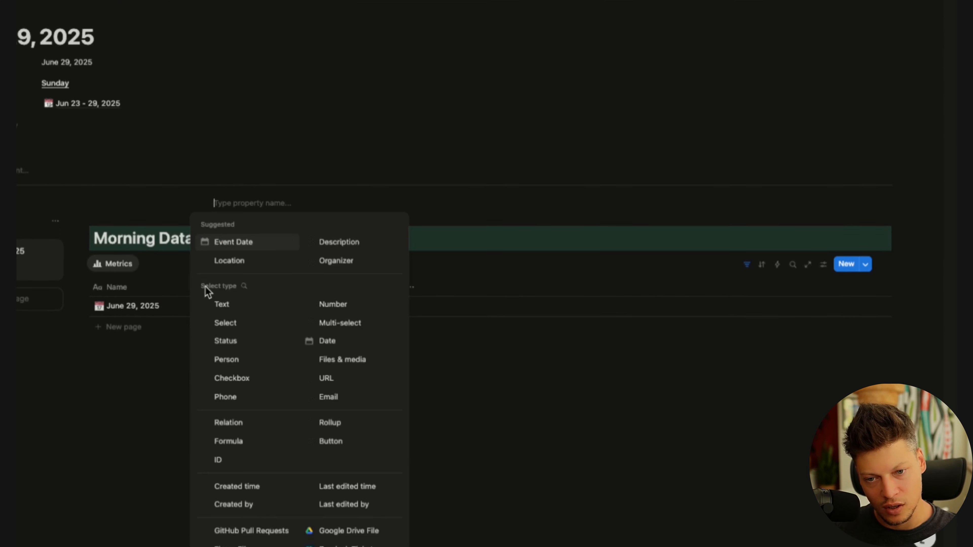
left_click(337, 304)
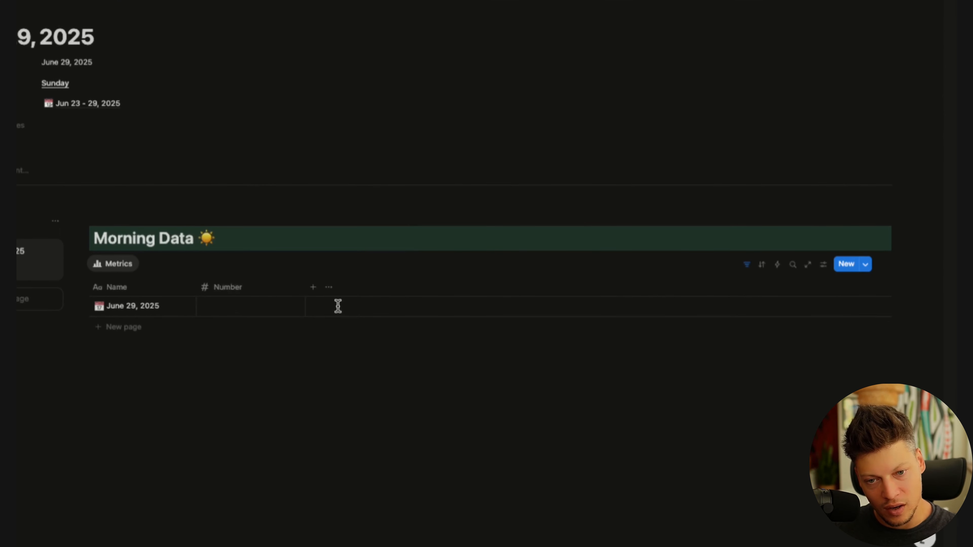
left_click(217, 290)
left_click(257, 309)
key("super+a")
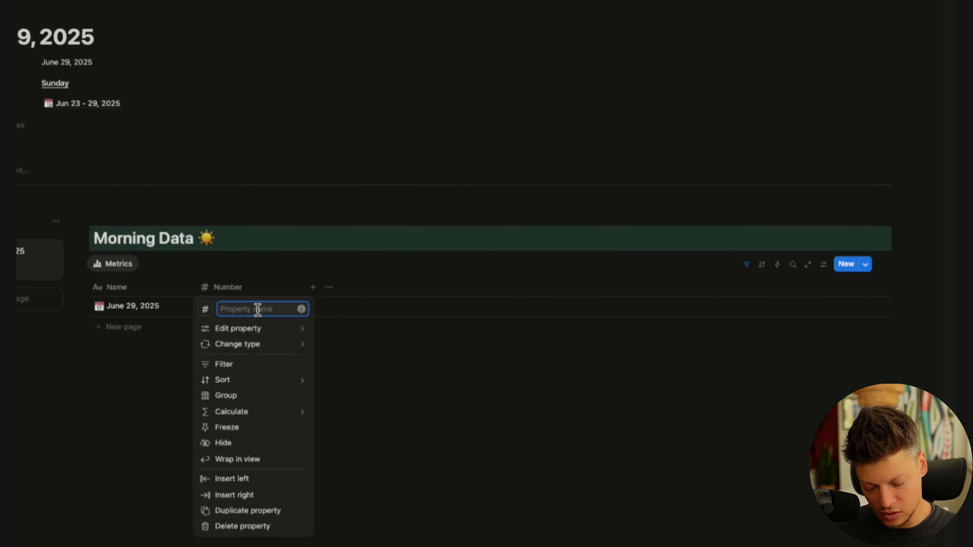
type("HRV")
left_click(206, 309)
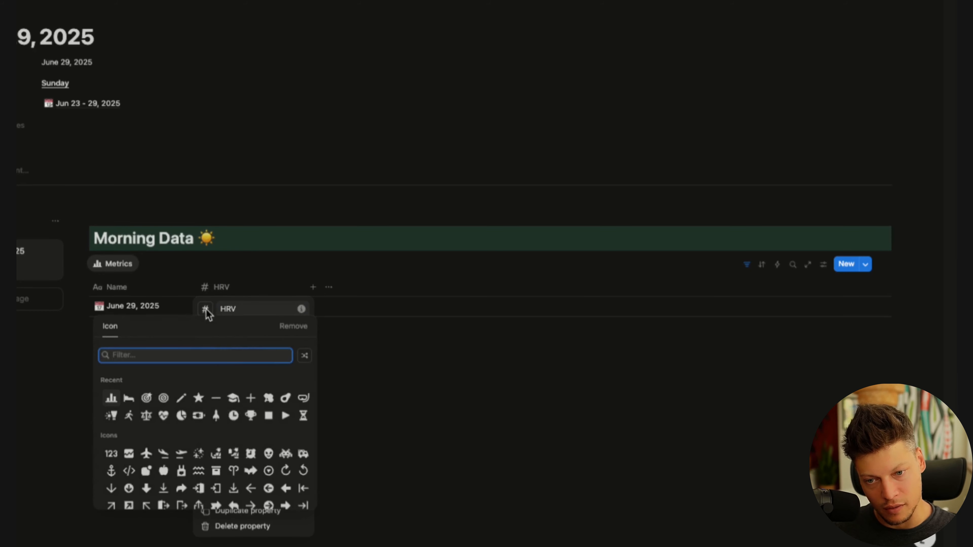
left_click(164, 415)
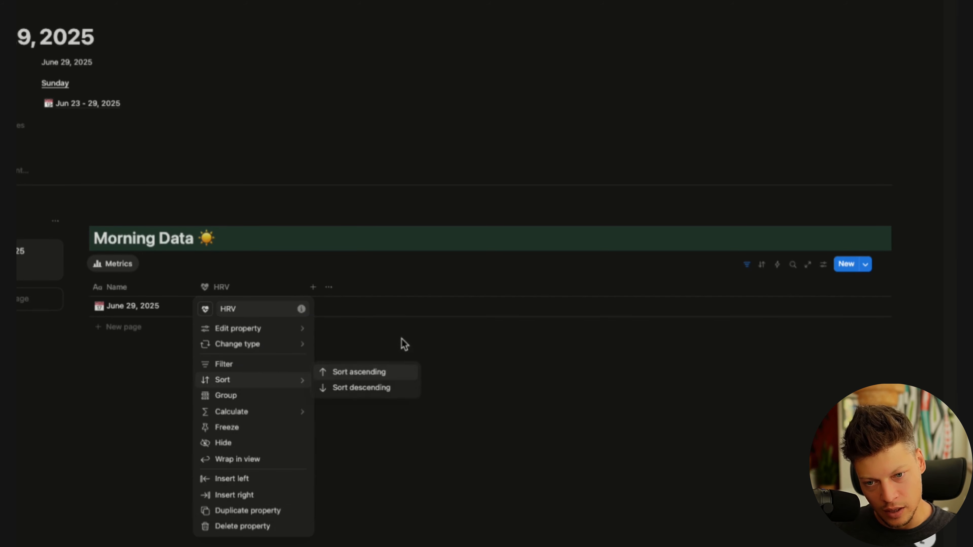
left_click(313, 287)
Add a number property named Sleep score with a bar chart icon to the Morning Data table
left_click(313, 288)
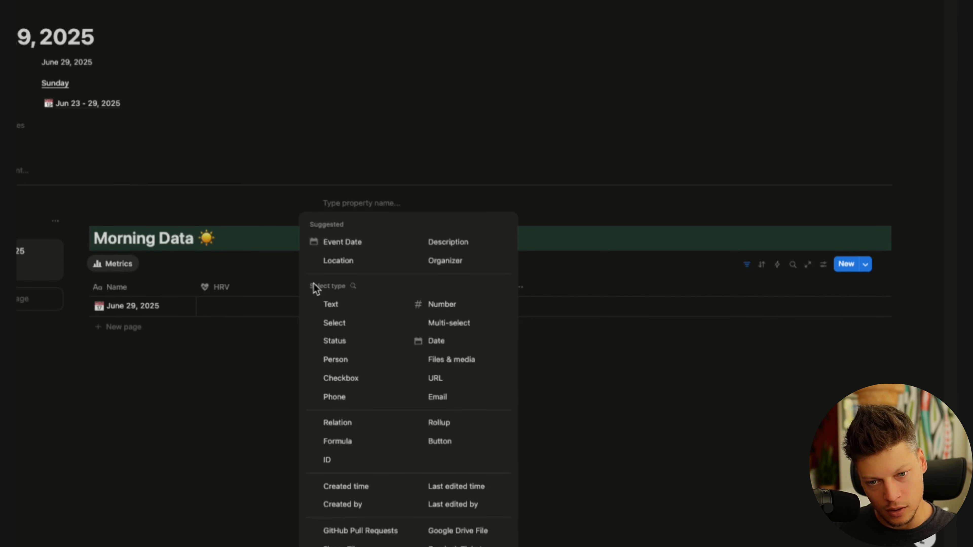
left_click(434, 306)
left_click(358, 288)
type("Sleep score")
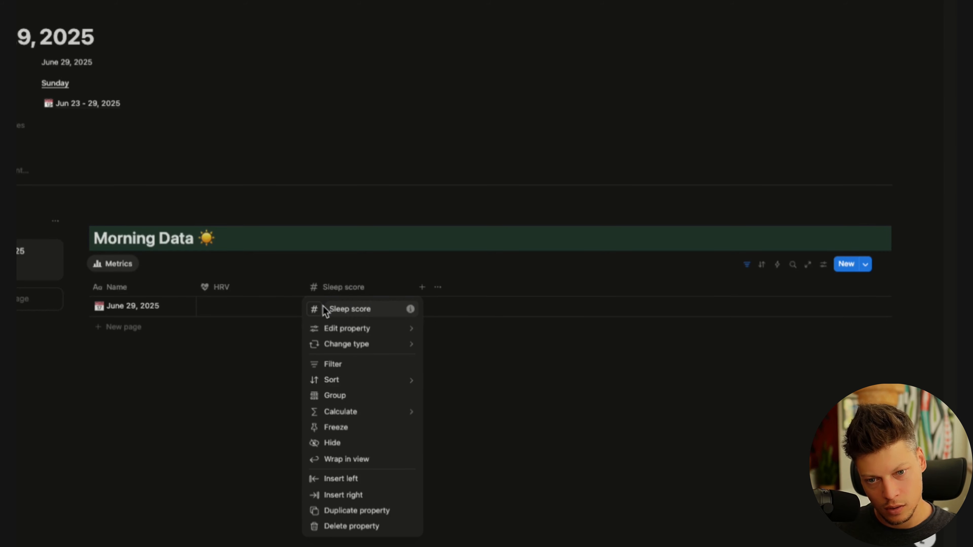
key("Return")
Add a text property named Sleep start with a play icon to the Morning Data table
left_click(421, 288)
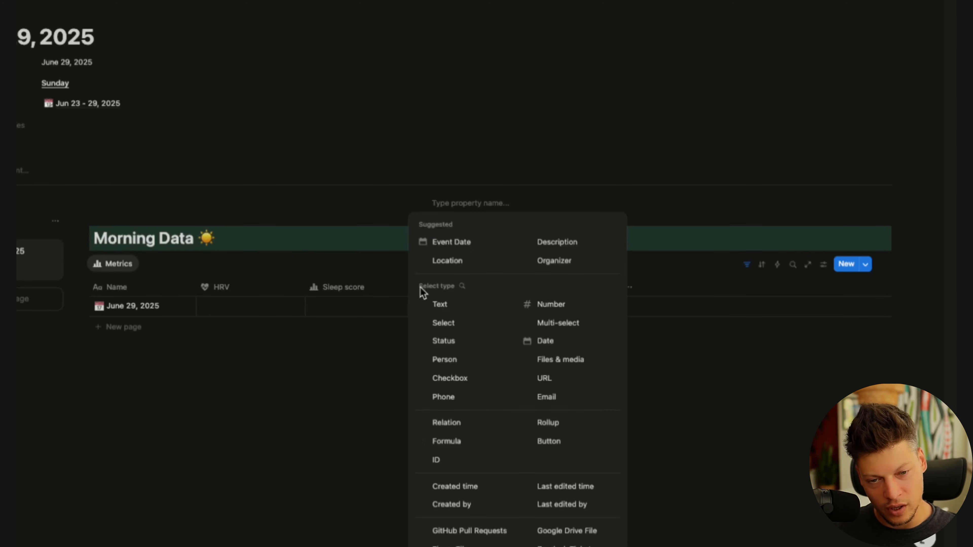
left_click(454, 305)
left_click(437, 288)
double_click(458, 307)
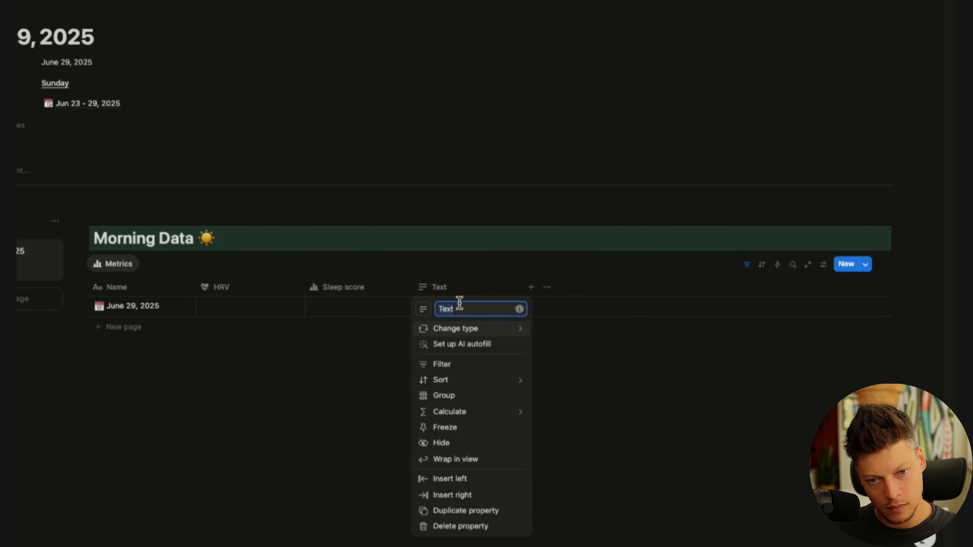
type("Sleep st")
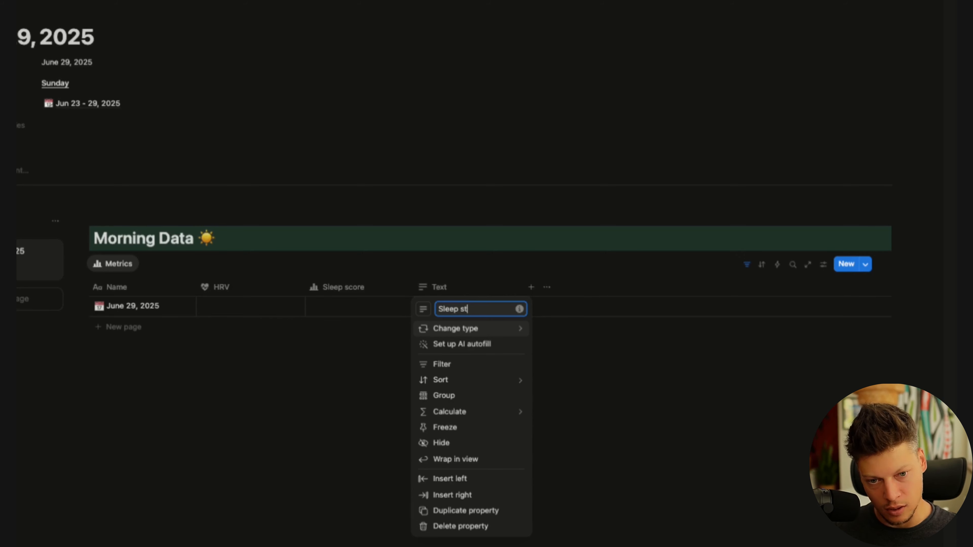
type("art")
left_click(423, 309)
left_click(500, 421)
left_click(612, 326)
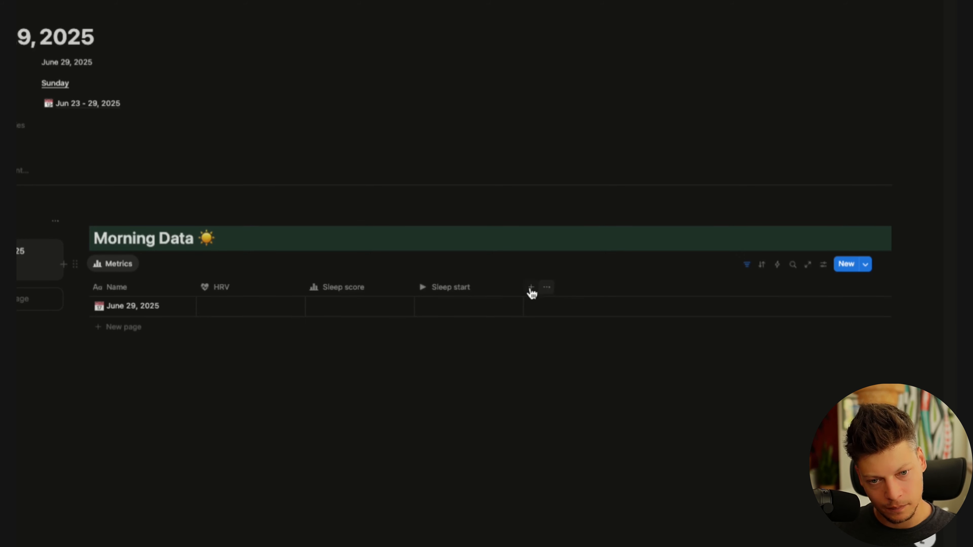
Add a text property named Sleep end with a square stop icon to the Morning Data table
left_click(532, 293)
left_click(552, 305)
type("Sleep")
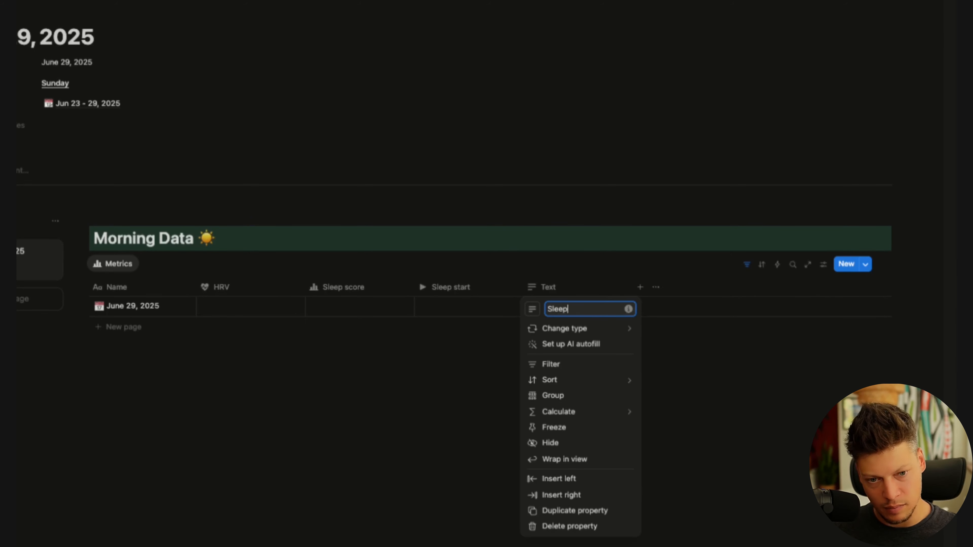
type(" end")
key("Return")
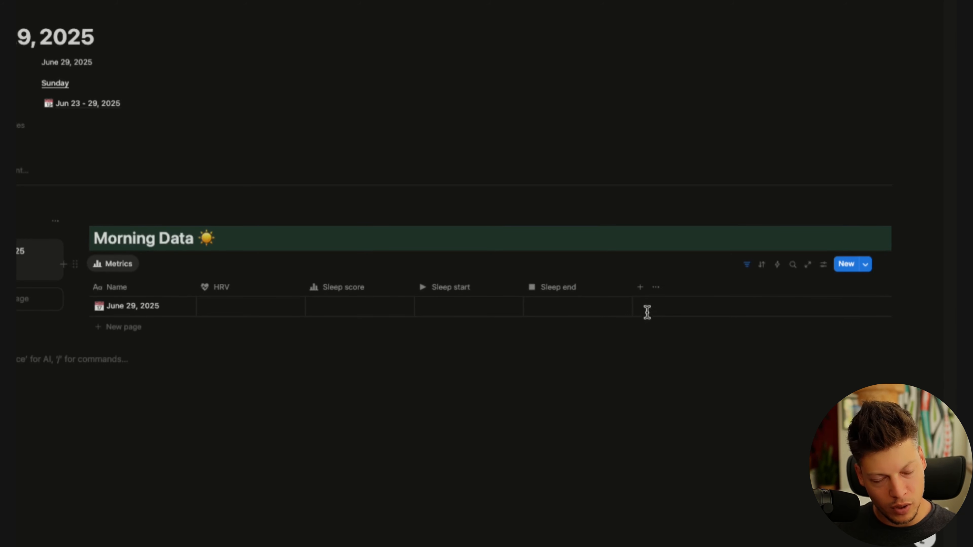
Add a number property named Minutes awake with a clock icon, and narrow the metric columns to fit their names
left_click(645, 295)
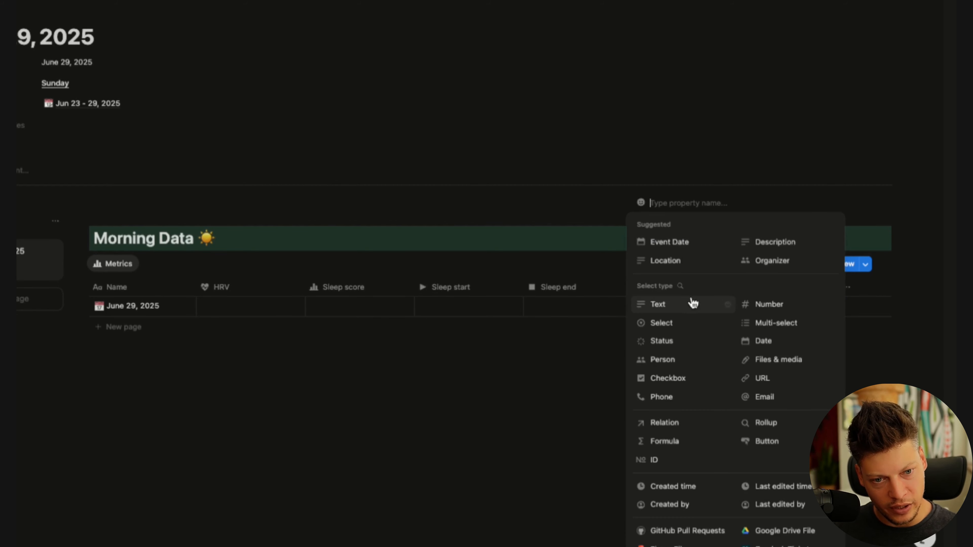
left_click(784, 306)
left_click(668, 291)
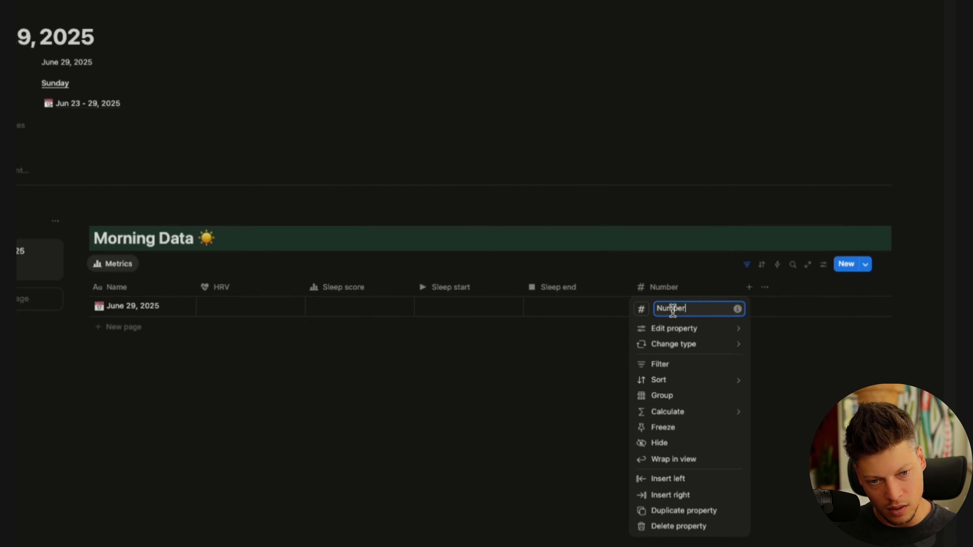
type("Minutes awa")
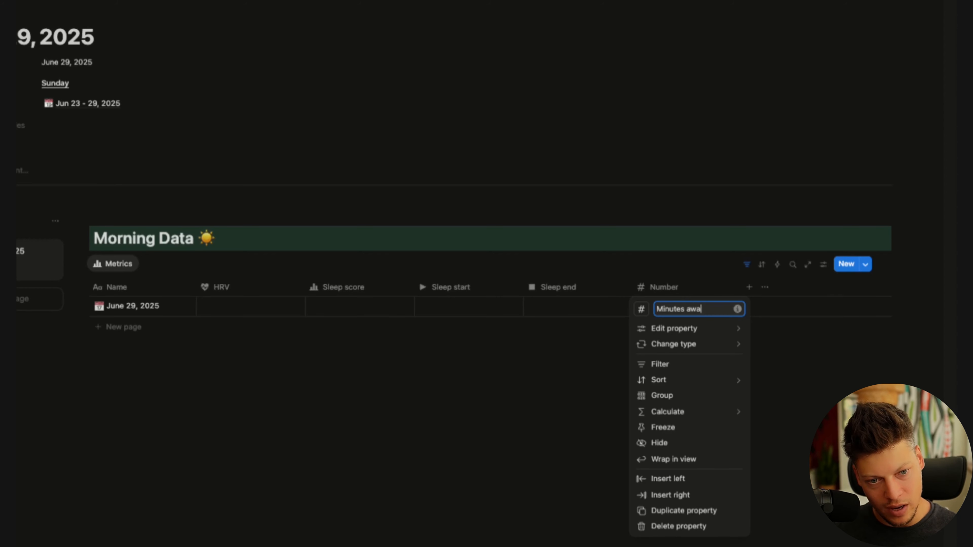
type("ke")
left_click(640, 309)
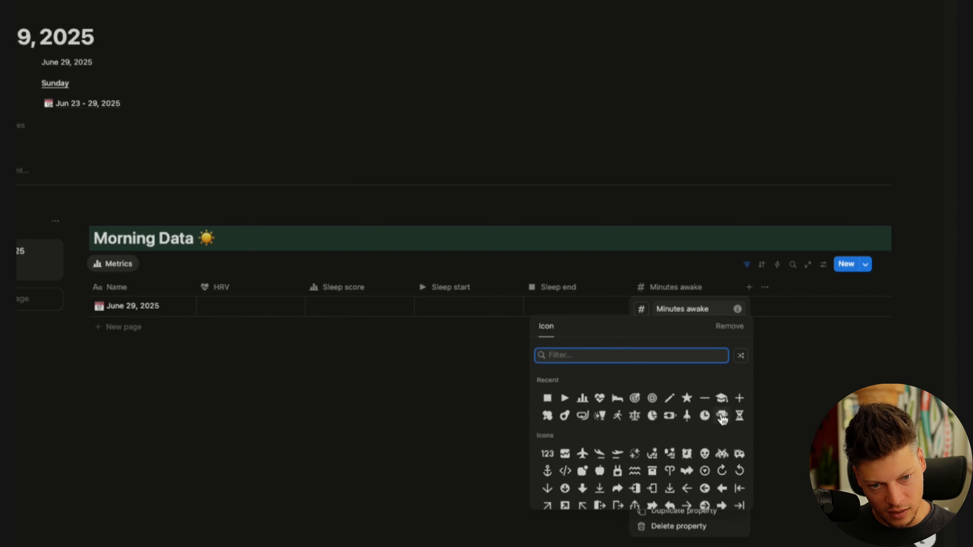
left_click(704, 416)
left_click(489, 391)
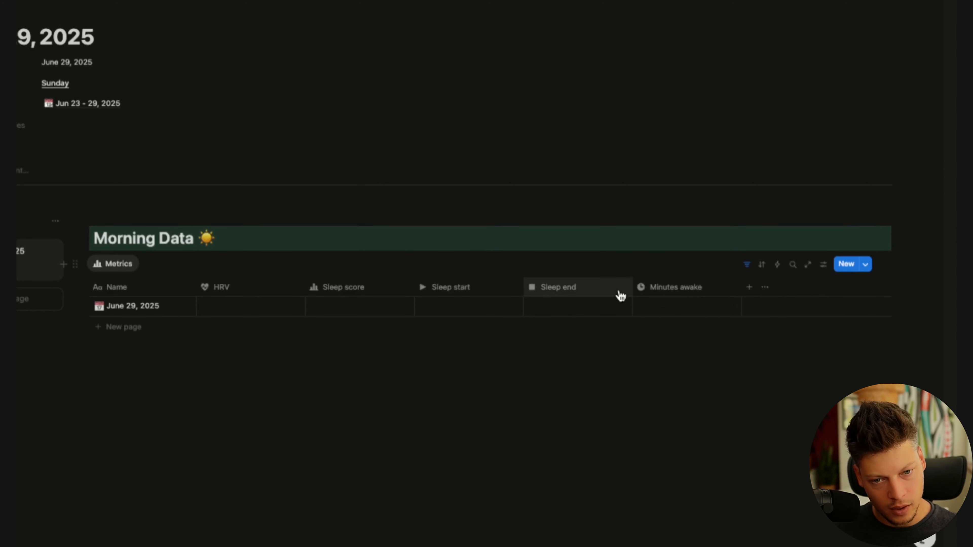
left_click_drag(306, 287, 230, 294)
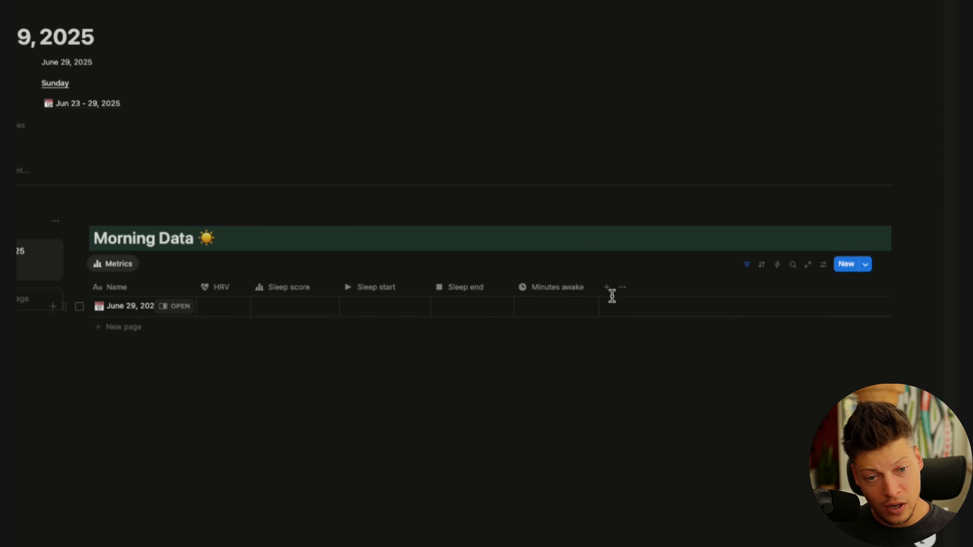
Add a text property named Nap start with a play icon to the Morning Data table
left_click(612, 293)
left_click(639, 308)
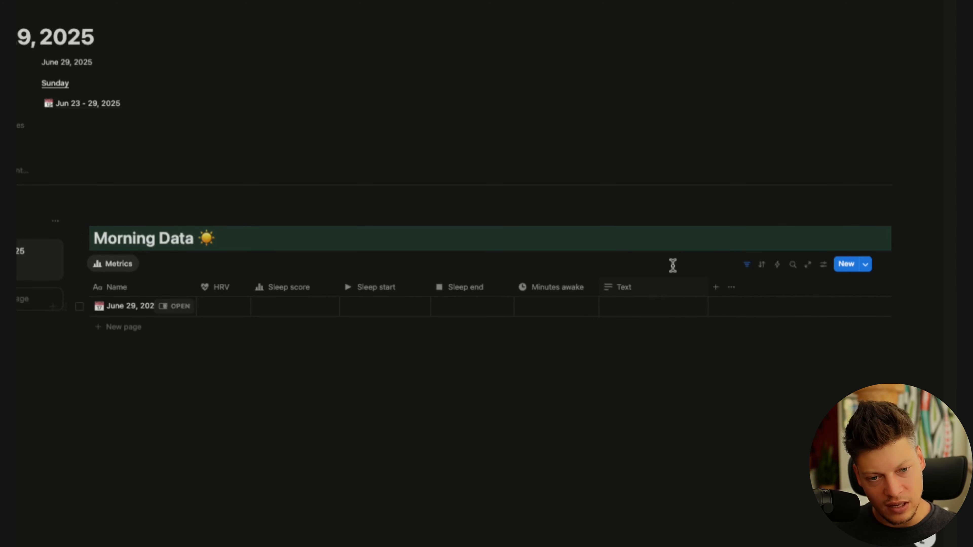
left_click(628, 288)
type("N")
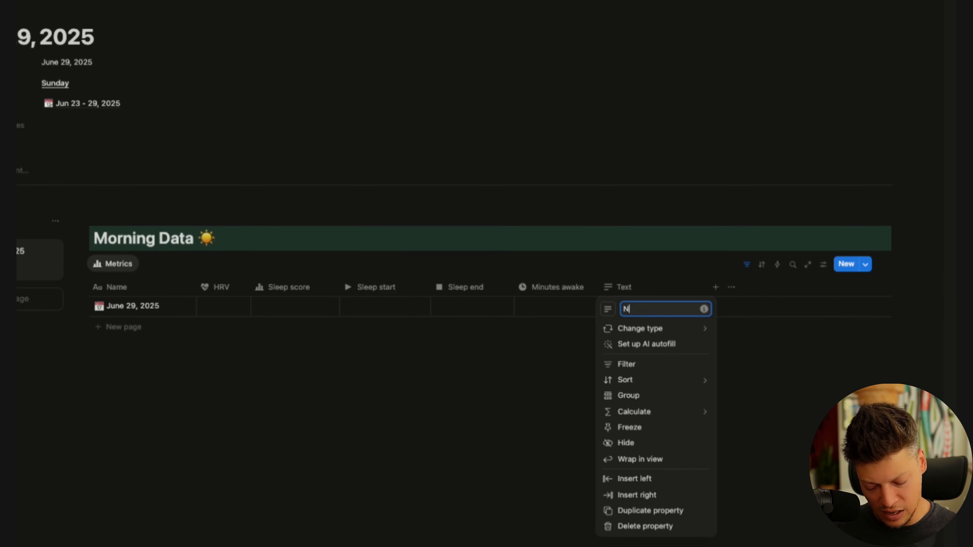
type("ap start")
left_click(608, 309)
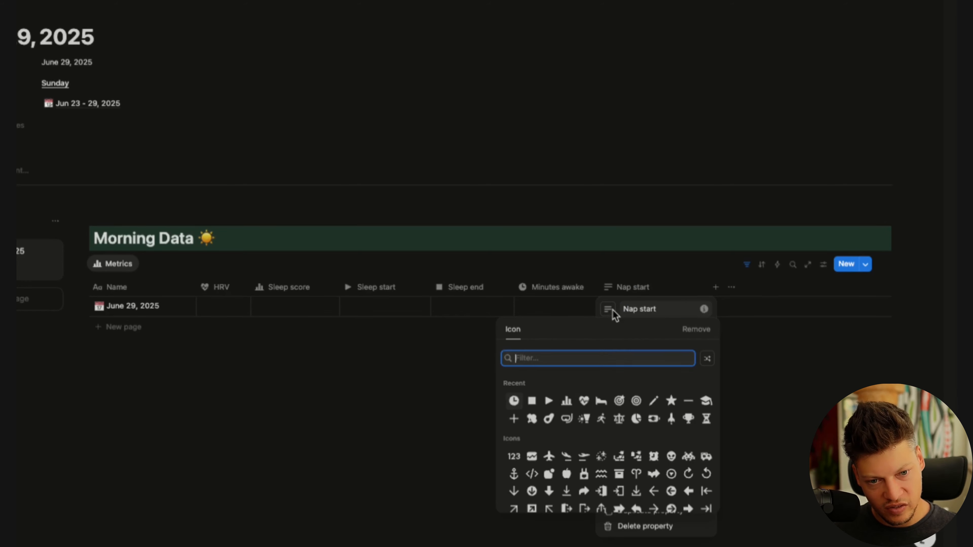
left_click(553, 404)
left_click(753, 333)
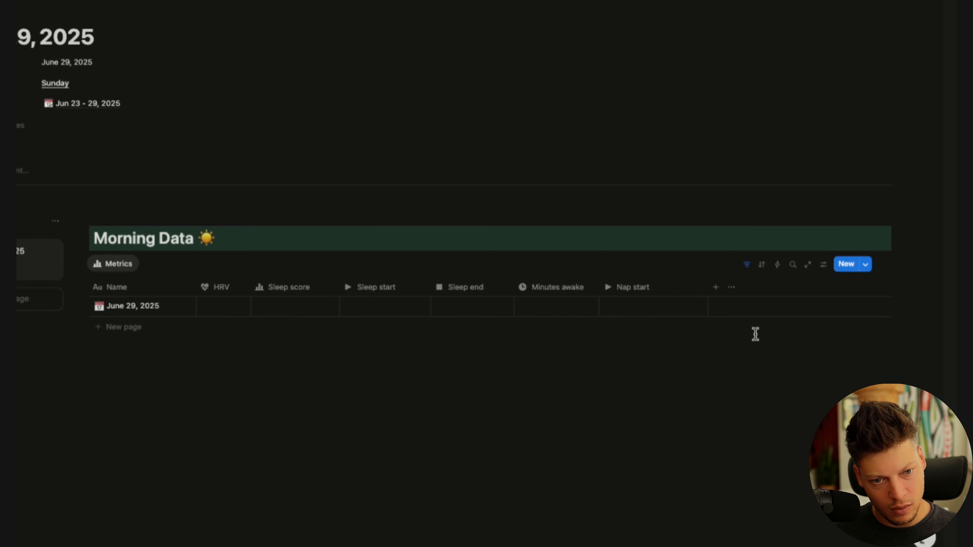
Add a text property named Nap end with a square stop icon to the Morning Data table
left_click(716, 288)
left_click(720, 306)
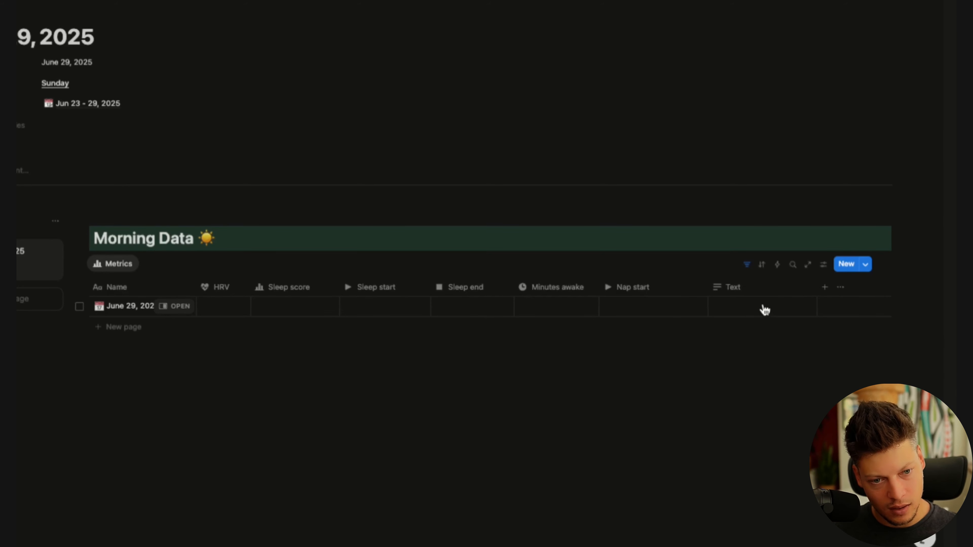
left_click(759, 294)
type("Nap end")
key("Return")
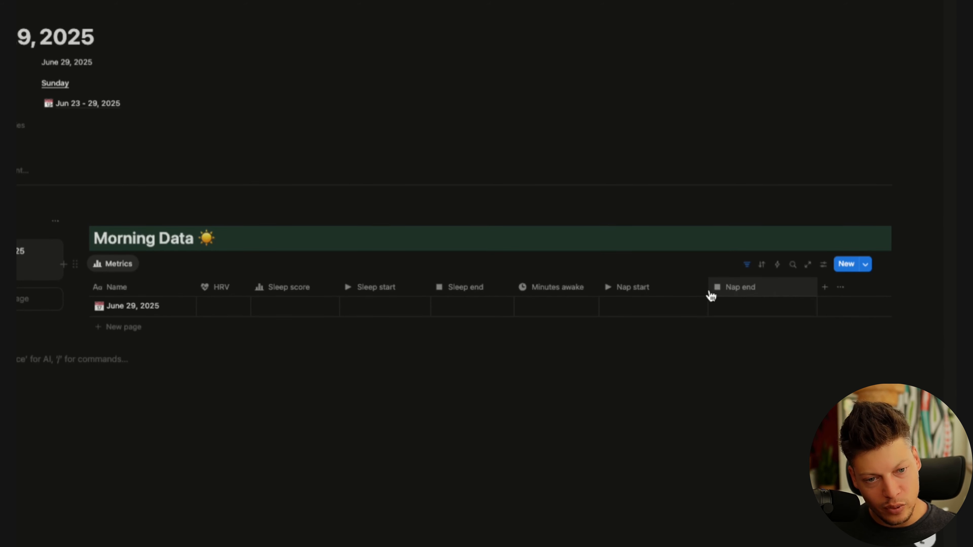
Narrow the Nap start and Nap end columns to fit their names
left_click_drag(706, 285, 674, 287)
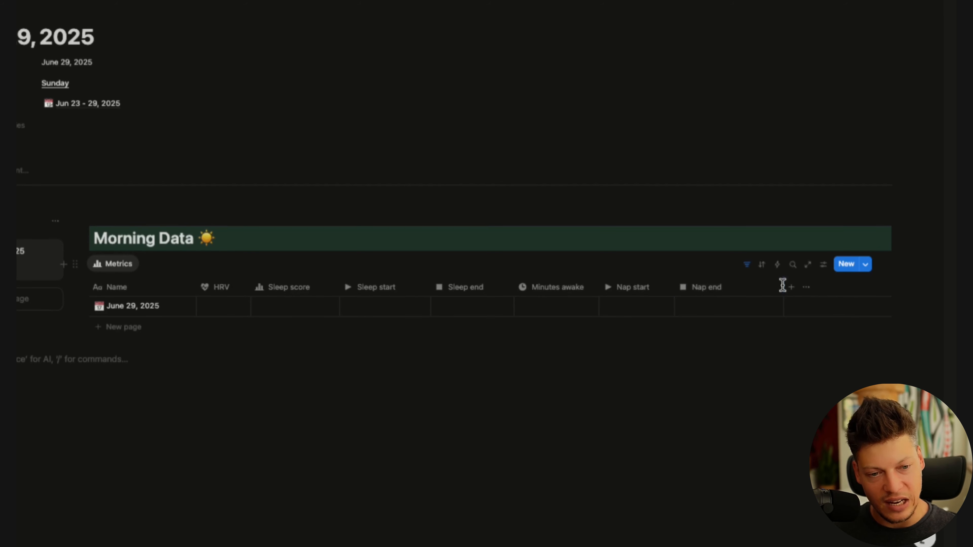
key("Escape")
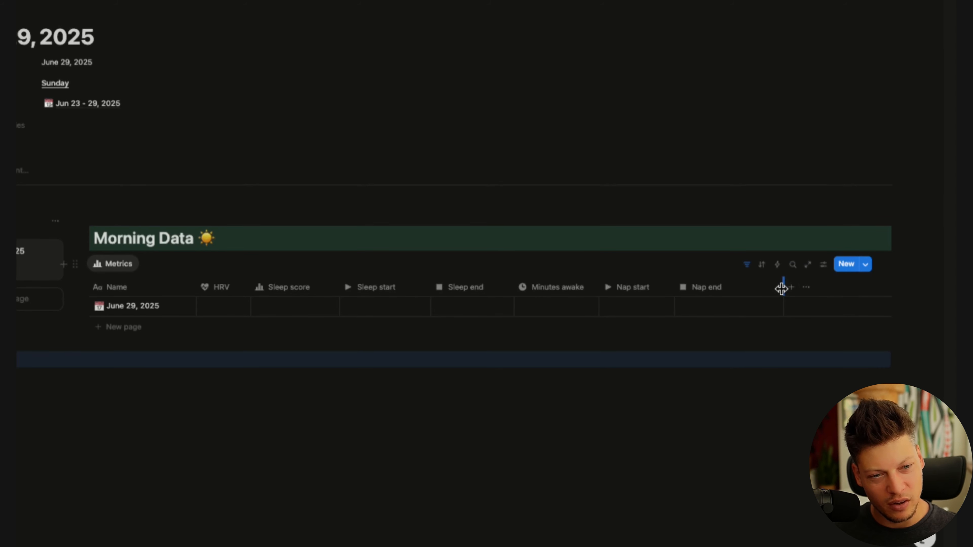
left_click_drag(782, 288, 750, 286)
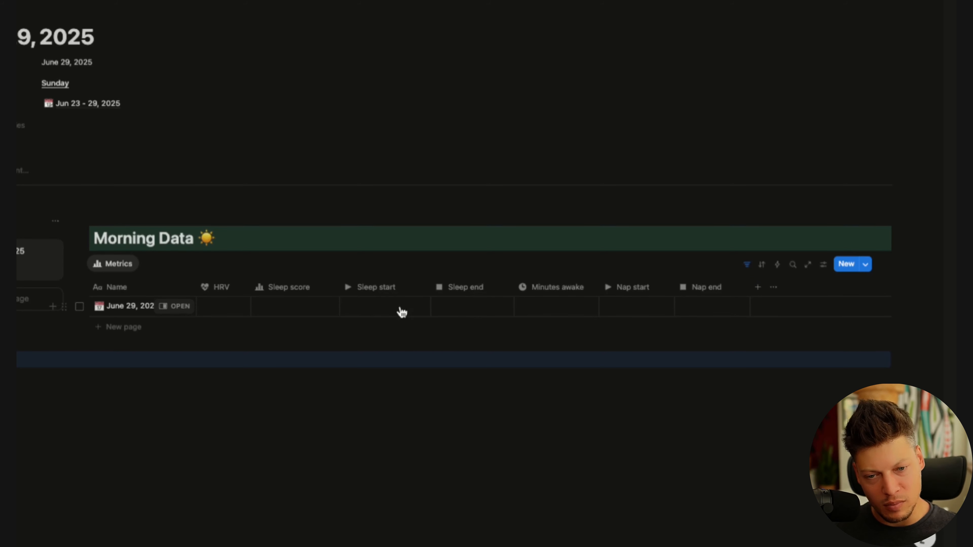
Try a date property in the Morning Data table, with time included in the June 29, 2025 row's value
left_click(758, 287)
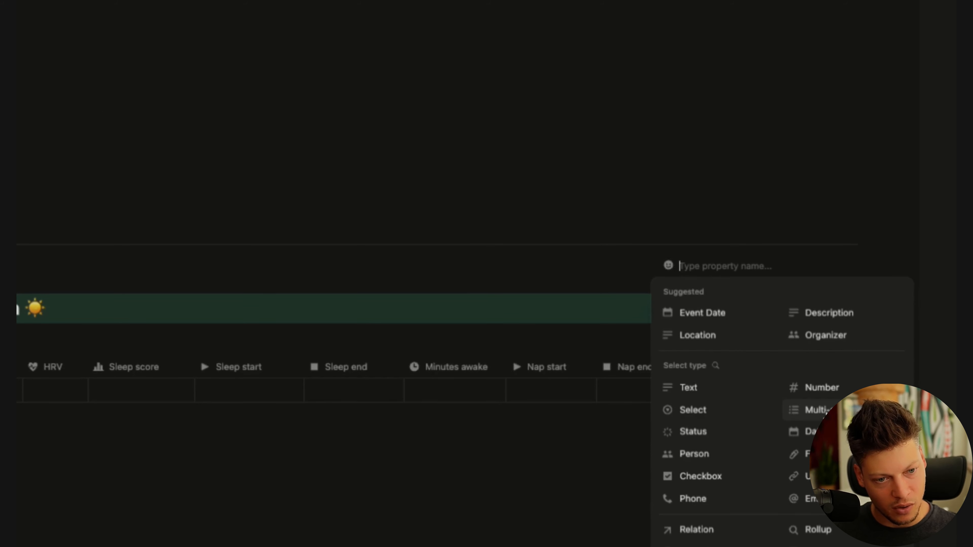
left_click(798, 431)
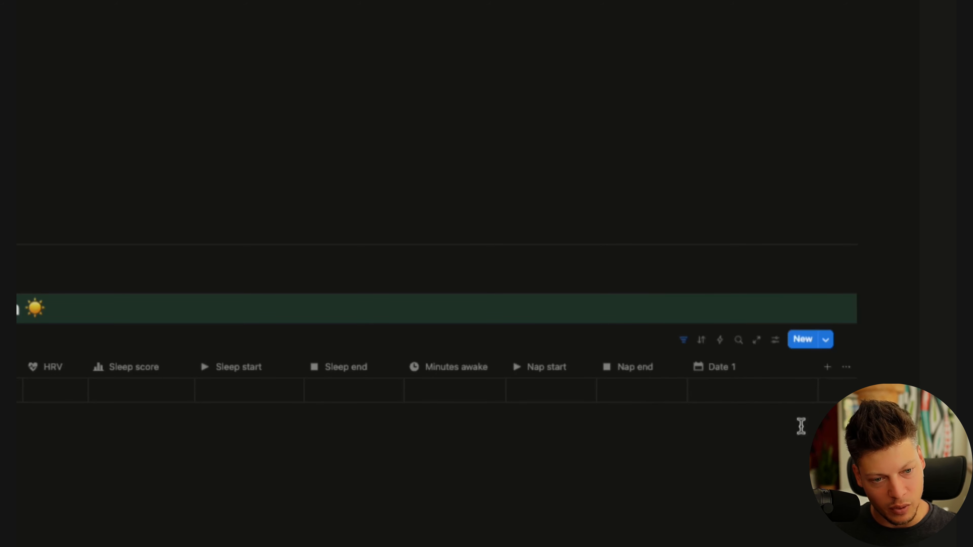
left_click(750, 398)
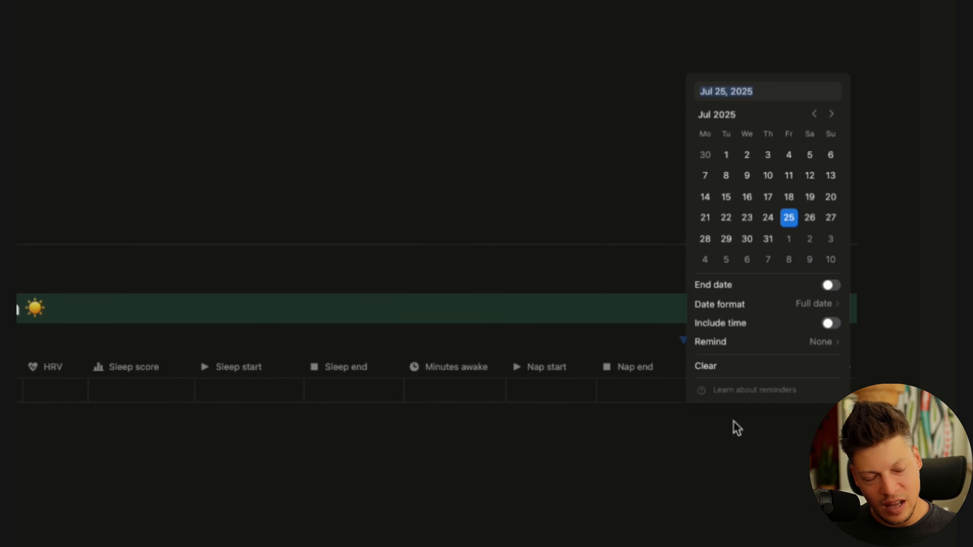
key("Escape")
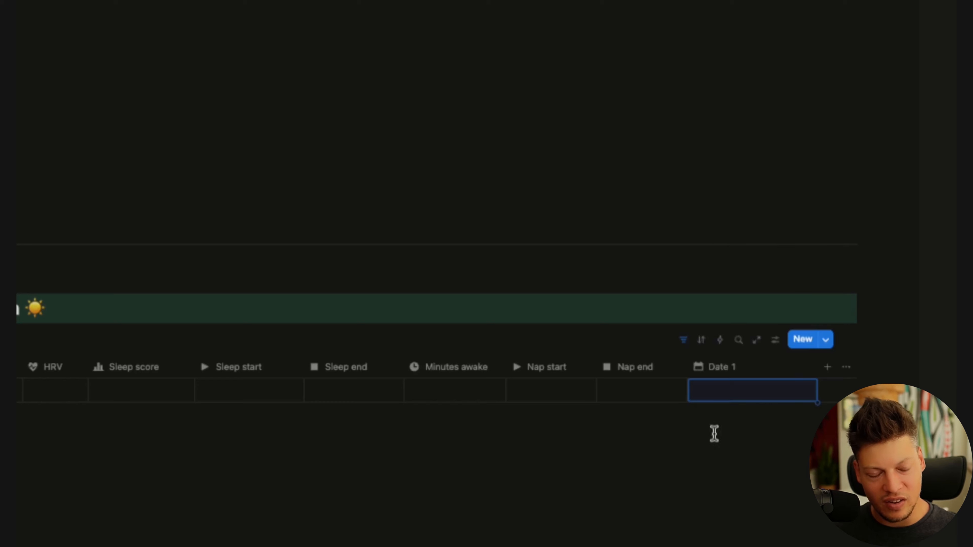
left_click(743, 402)
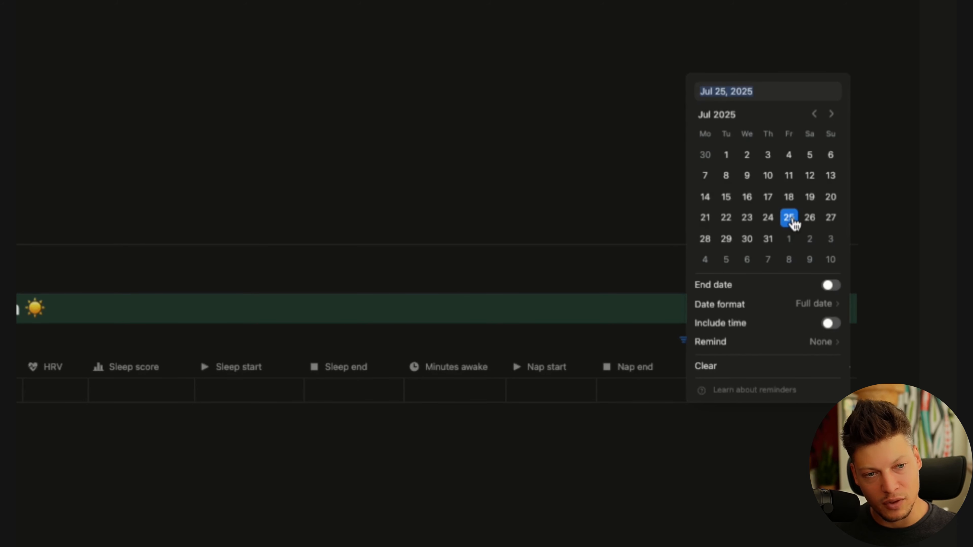
left_click(830, 324)
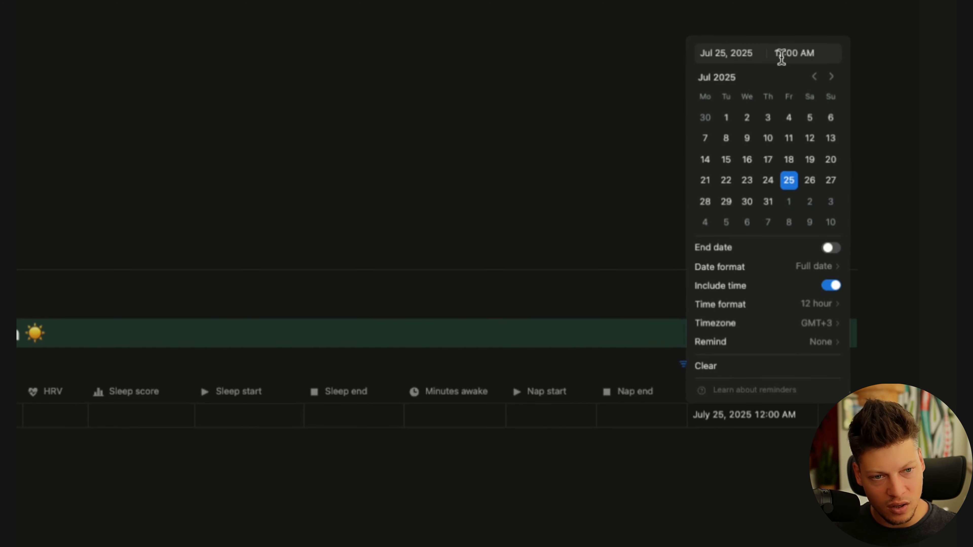
key("Escape")
Delete the trial date property from the Morning Data table
left_click(754, 399)
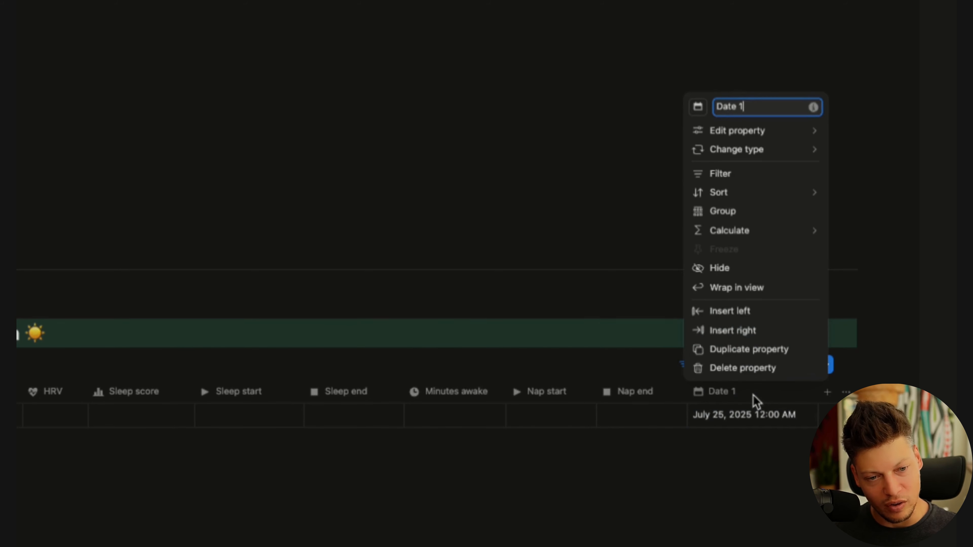
left_click(745, 369)
left_click(224, 293)
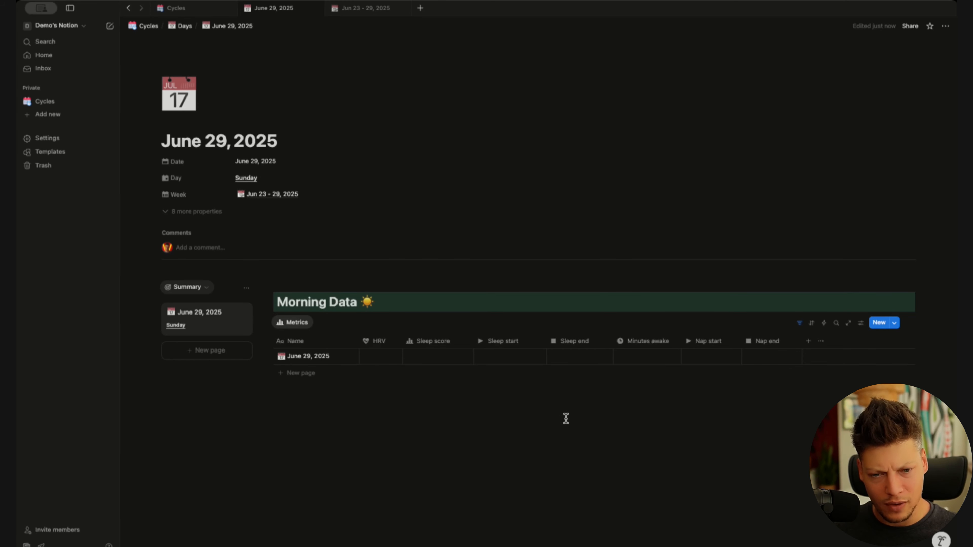
Fill the June 29, 2025 row with Sleep start 23:34, Sleep end 9:30 and Minutes awake 5
left_click(509, 364)
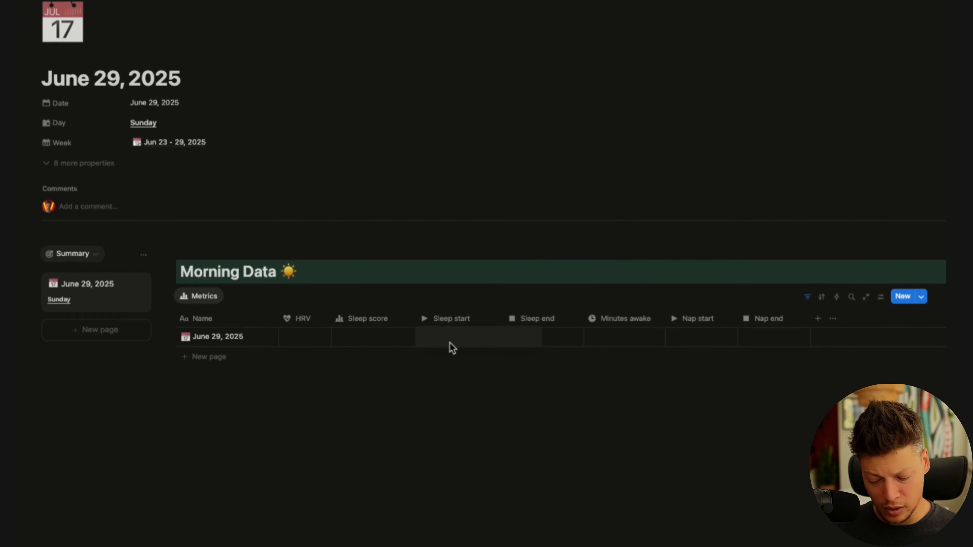
type("23:3")
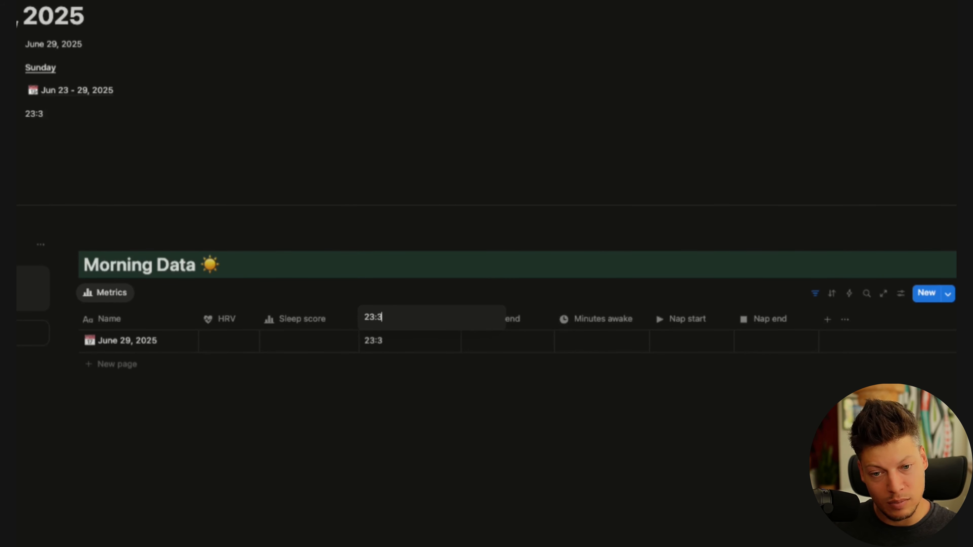
key("BackSpace")
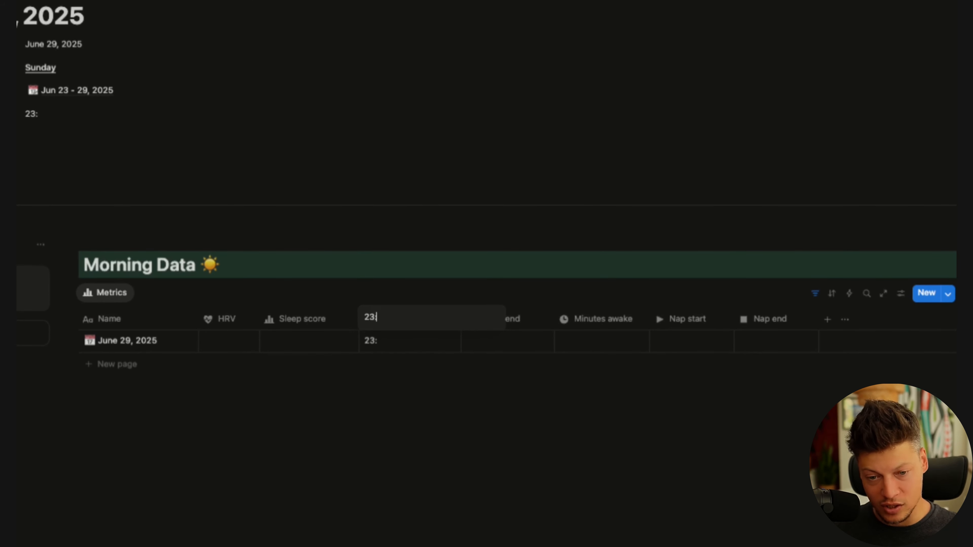
type("34")
key("Tab")
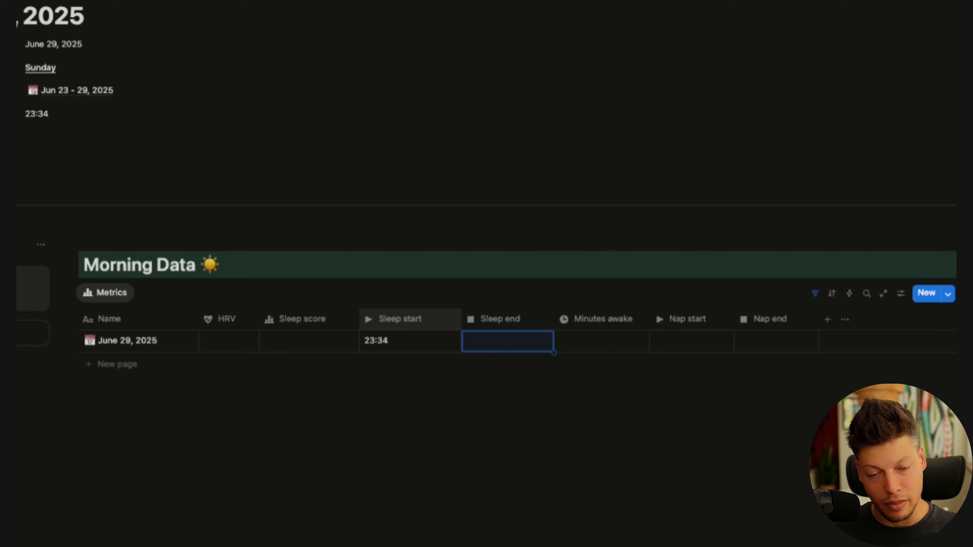
type("9:30")
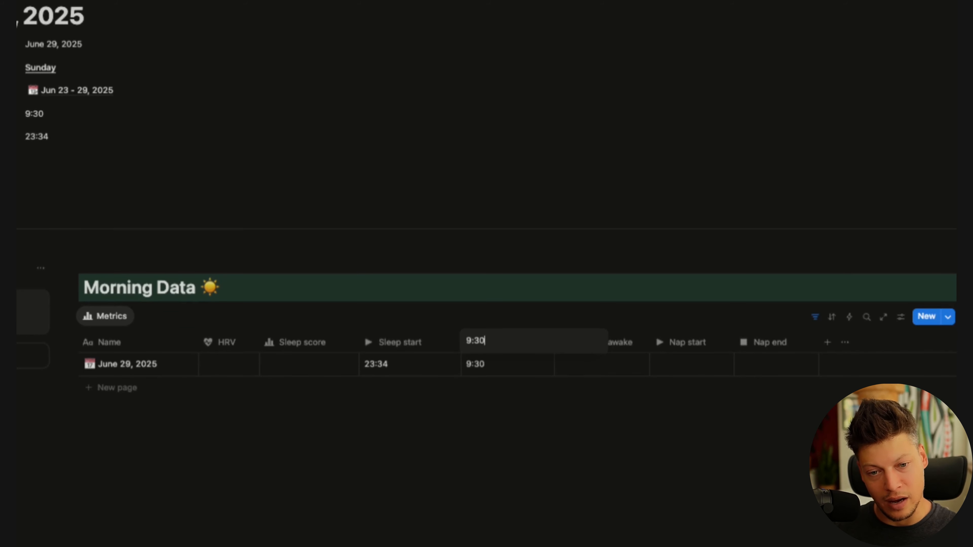
key("Return")
left_click(595, 365)
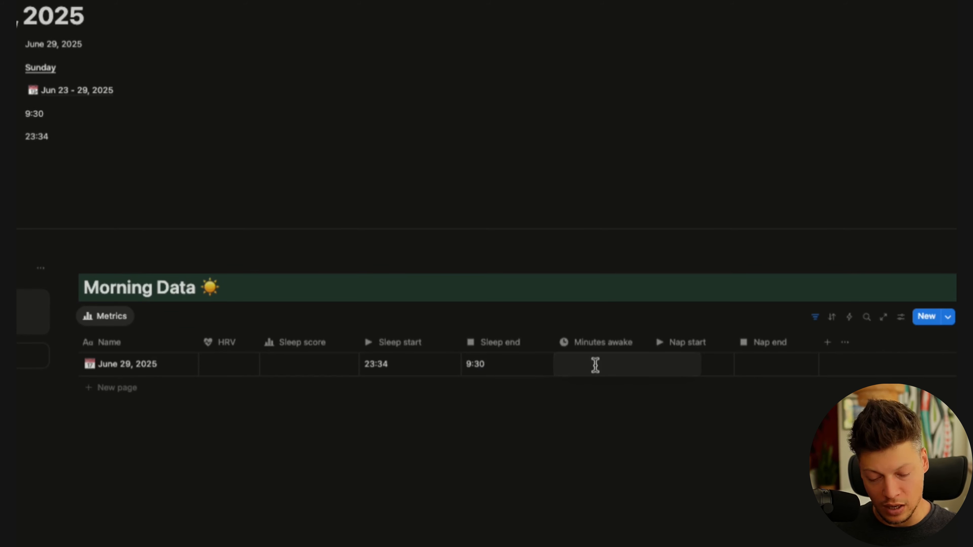
type("5")
key("Tab")
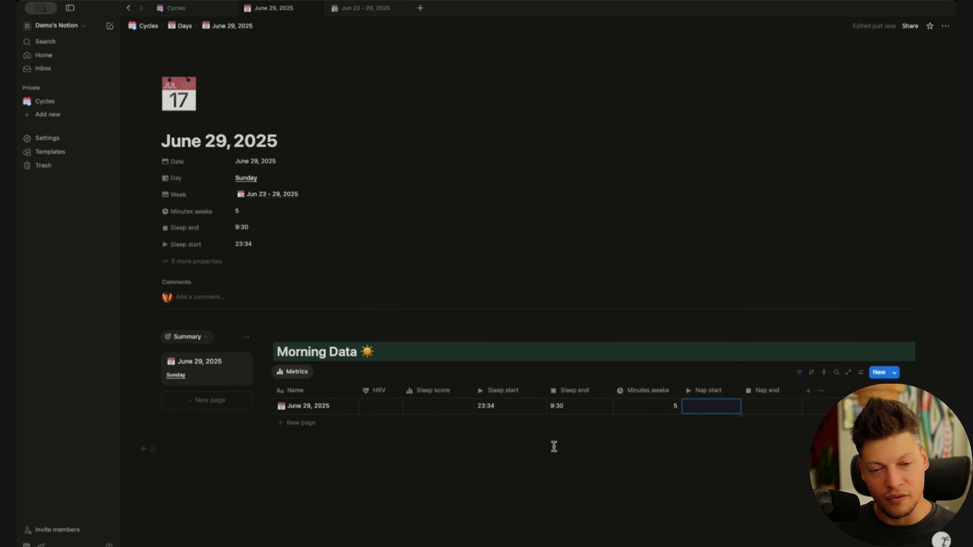
Clear the sample Minutes awake, Sleep end and Sleep start values from the June 29, 2025 row
key("shift+Tab")
key("BackSpace")
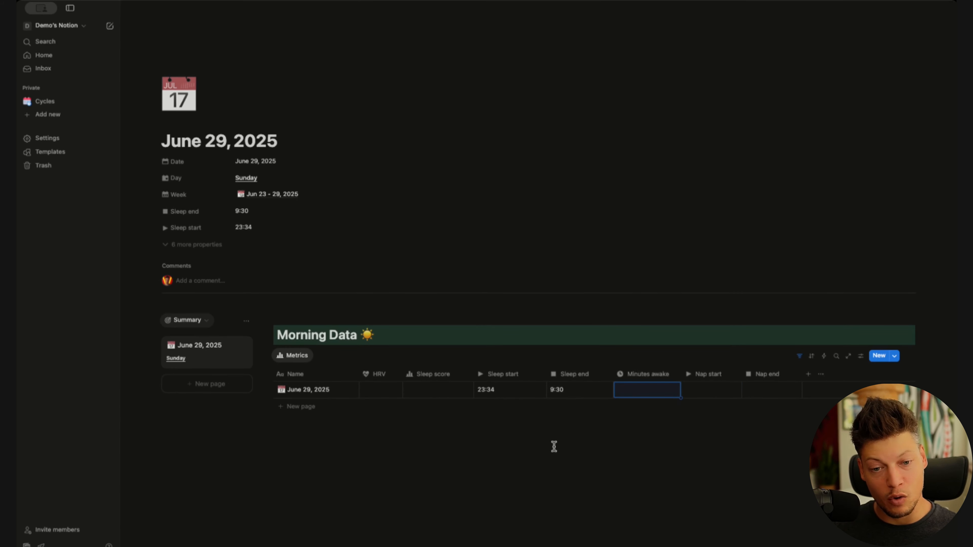
key("shift+Tab")
key("BackSpace")
key("shift+Tab")
key("BackSpace")
Narrow the Sleep start column to fit its name
left_click(496, 443)
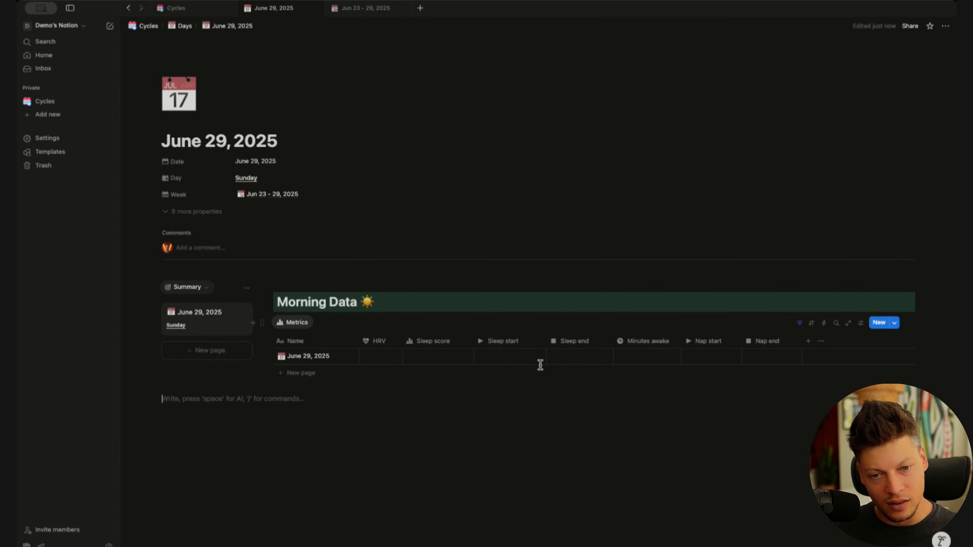
left_click_drag(547, 341, 531, 342)
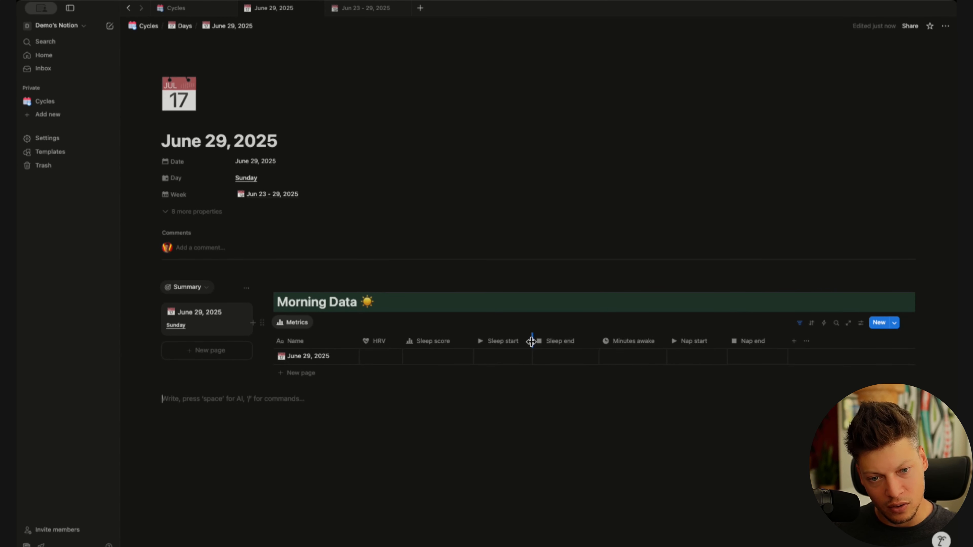
Enter HRV 73 and Sleep score 88 in the June 29, 2025 row of the Morning Data table
left_click(382, 362)
type("8")
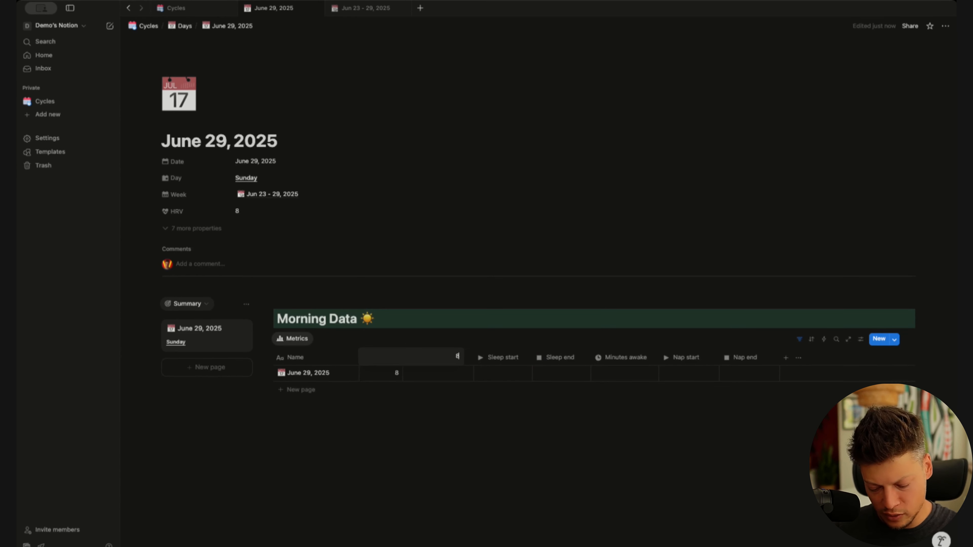
type("3")
key("BackSpace")
key("BackSpace")
type("7")
key("BackSpace")
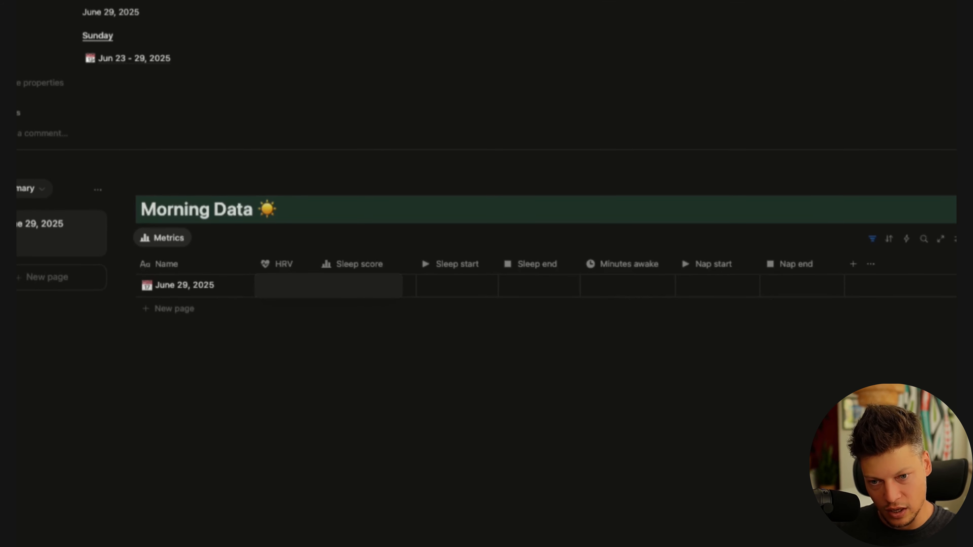
type("73")
key("Tab")
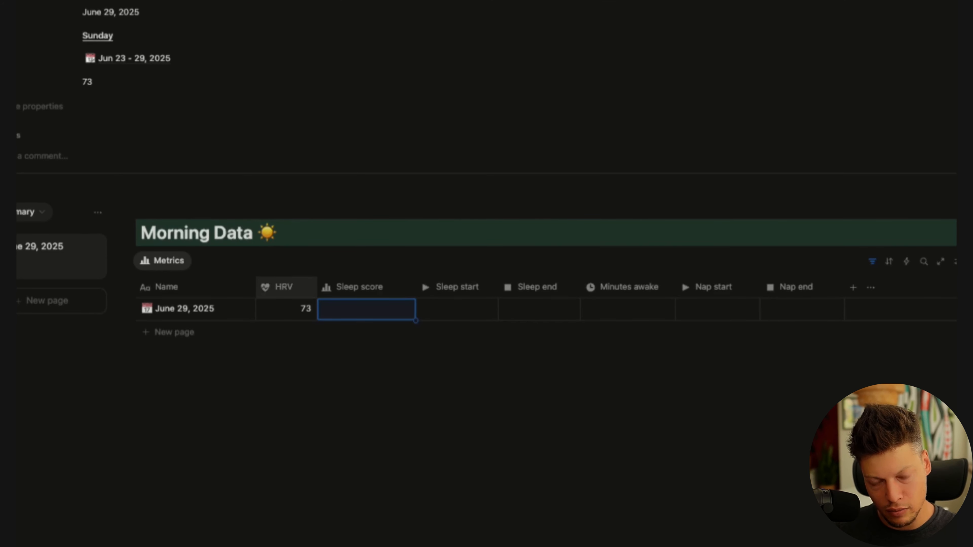
type("88")
key("Tab")
Set Sleep start to 23:50 and Sleep end to 7:36 in the June 29, 2025 row
type("23")
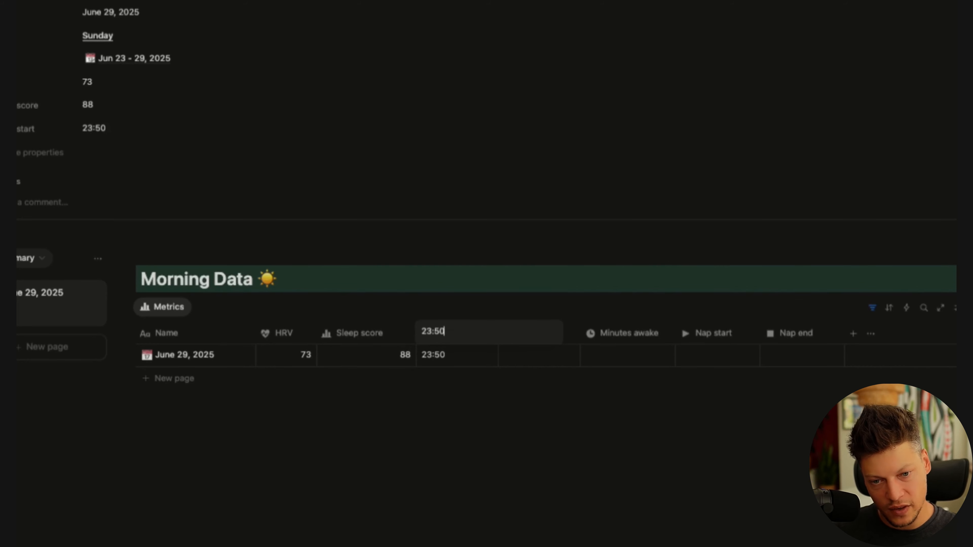
type(":50")
key("Tab")
type("7")
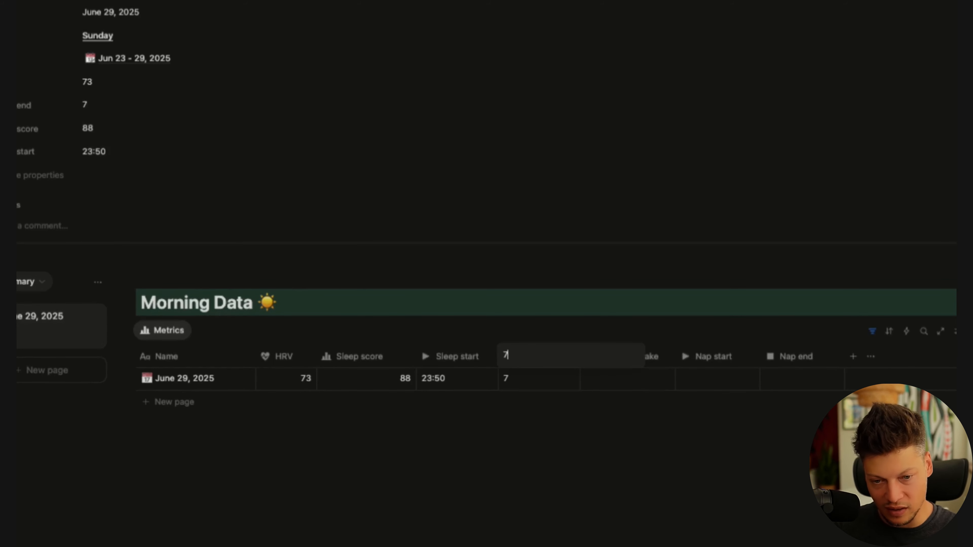
type(":36")
key("Tab")
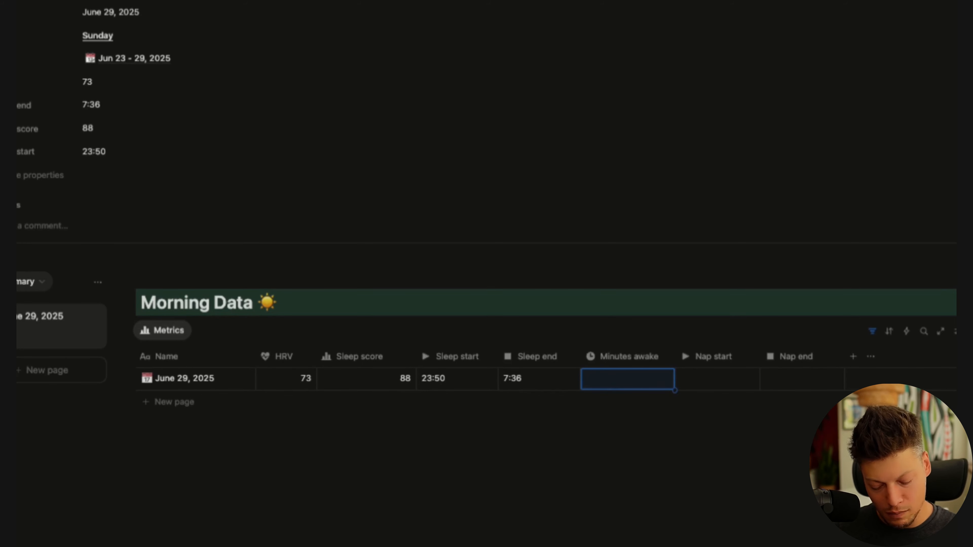
key("Tab")
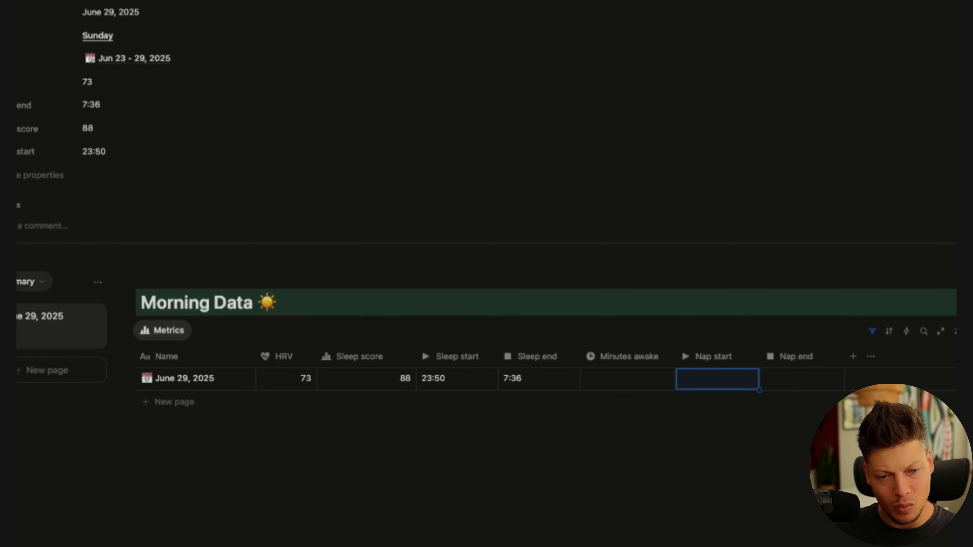
left_click(462, 488)
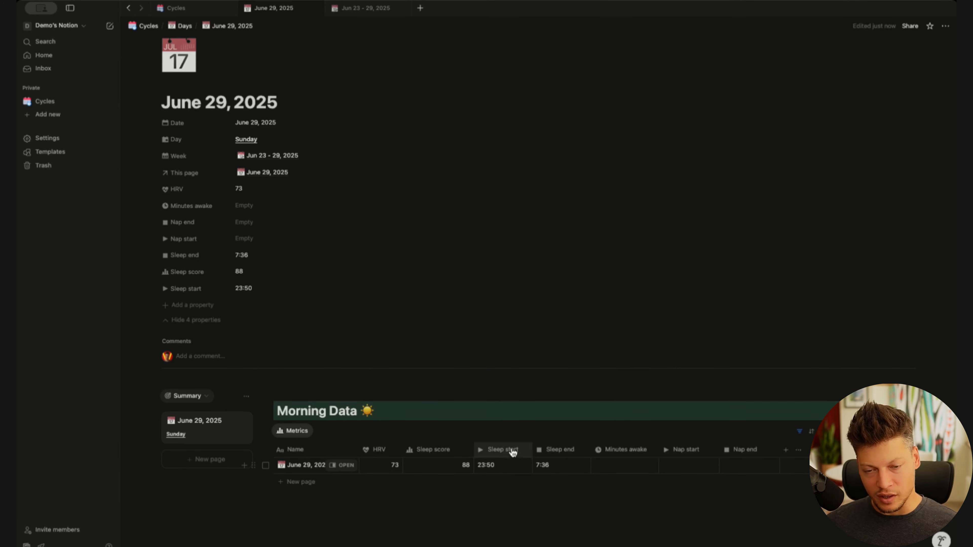
left_click(489, 471)
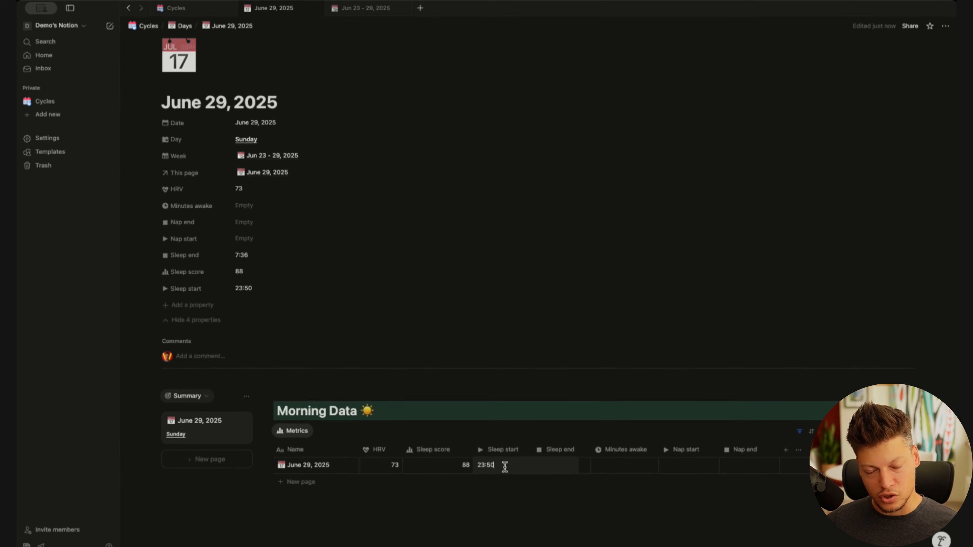
key("Escape")
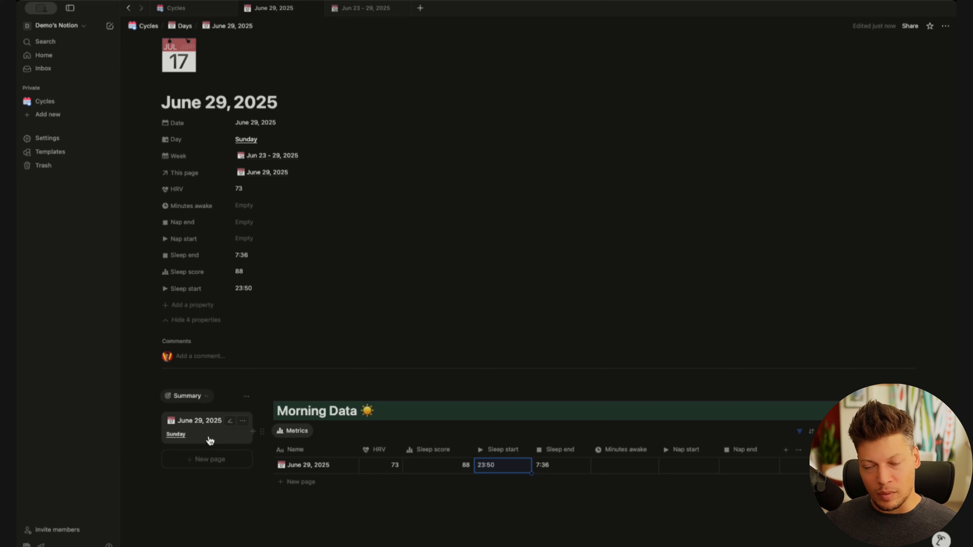
Add a formula property named Sleep (display) to the June 29, 2025 page
left_click(200, 305)
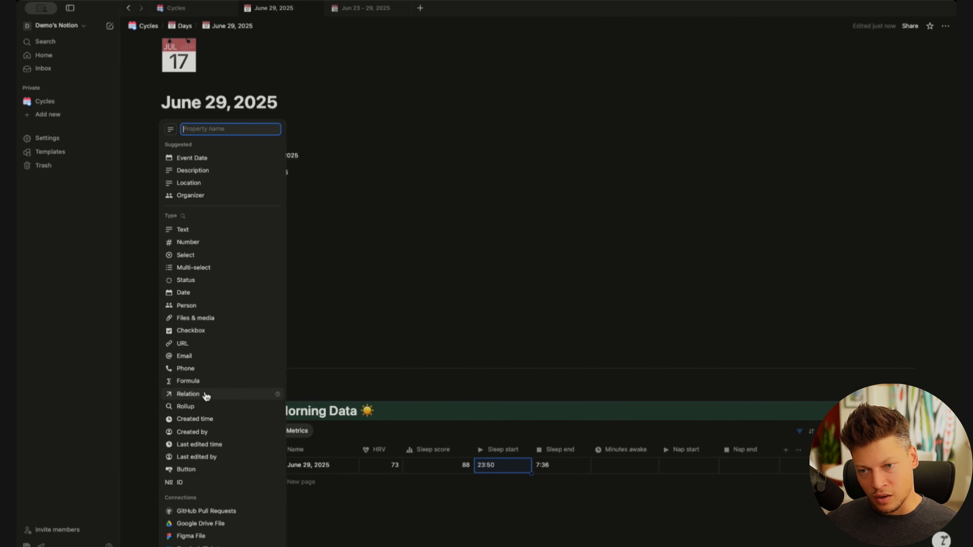
left_click(192, 381)
type("Sleep (display")
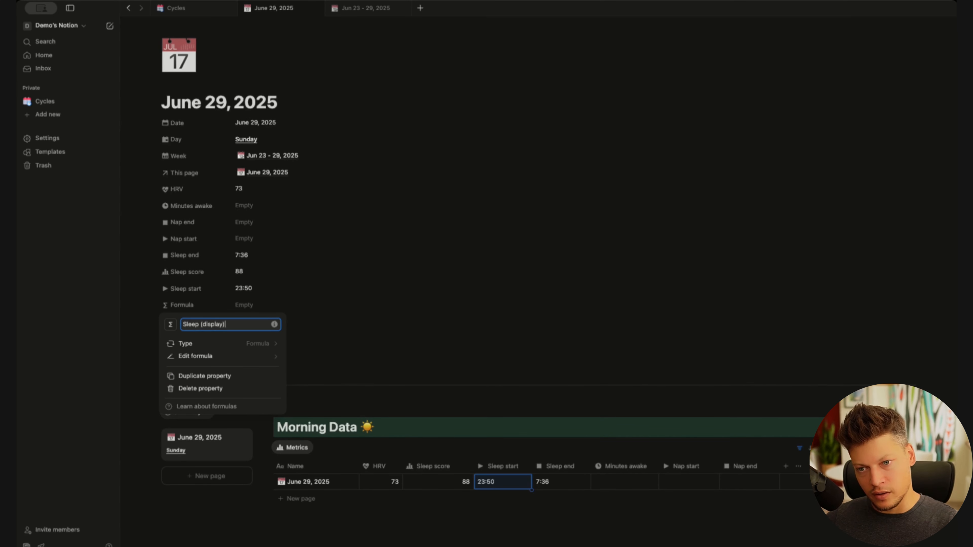
key("Return")
left_click(397, 311)
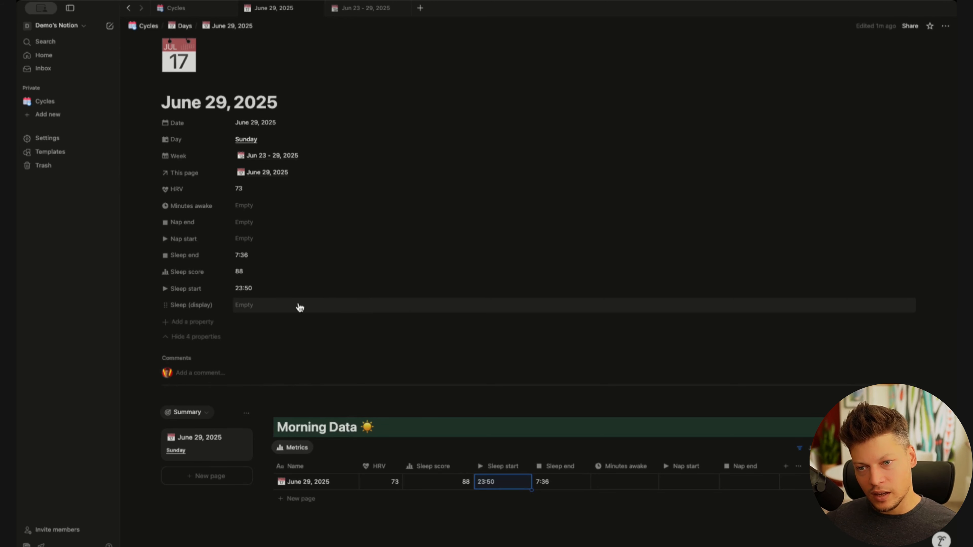
Start the Sleep (display) formula with an empty lets() block and leave the formula editor
left_click(300, 307)
type("lety")
key("BackSpace")
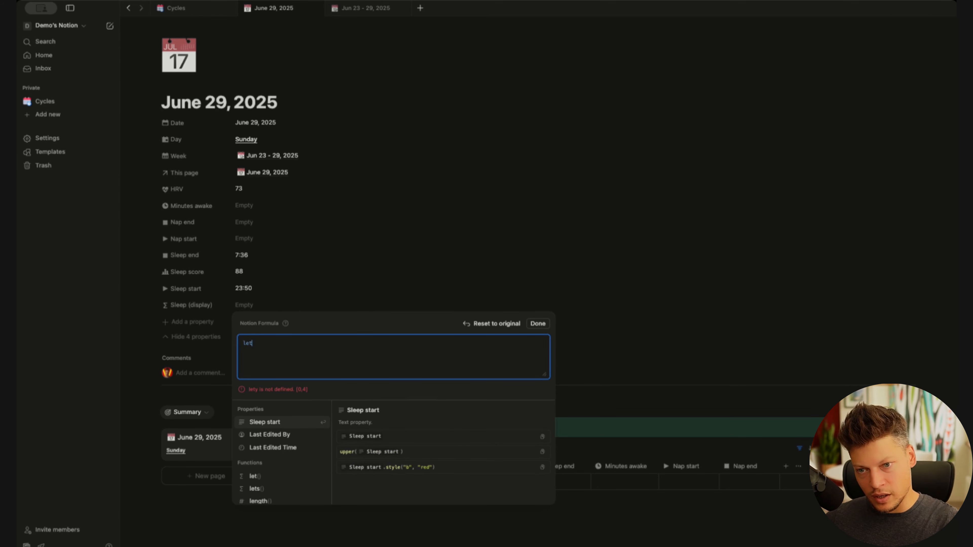
type("s")
key("Return")
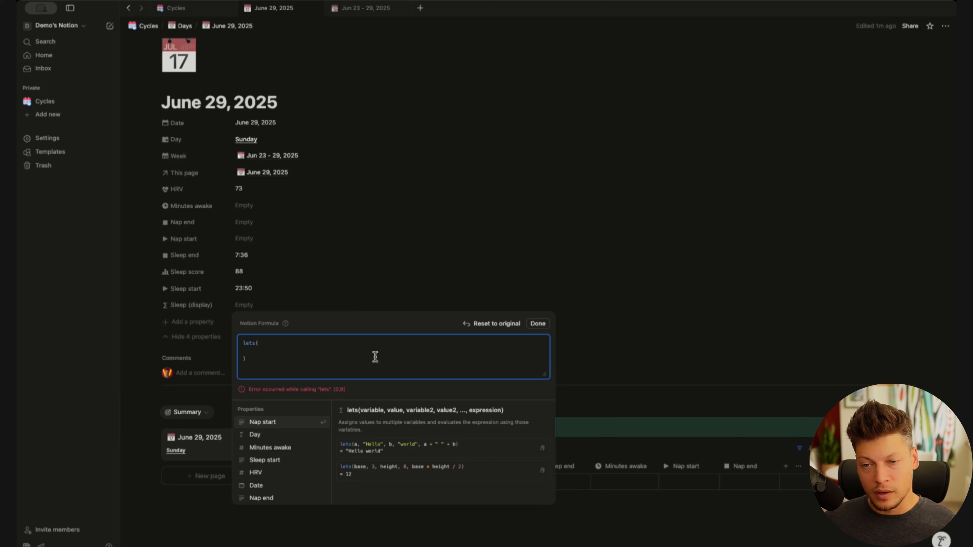
key("Escape")
Fill the June 29, 2025 row with Minutes awake 10, Nap start 13:35 and Nap end 13:49
left_click(617, 483)
type("1")
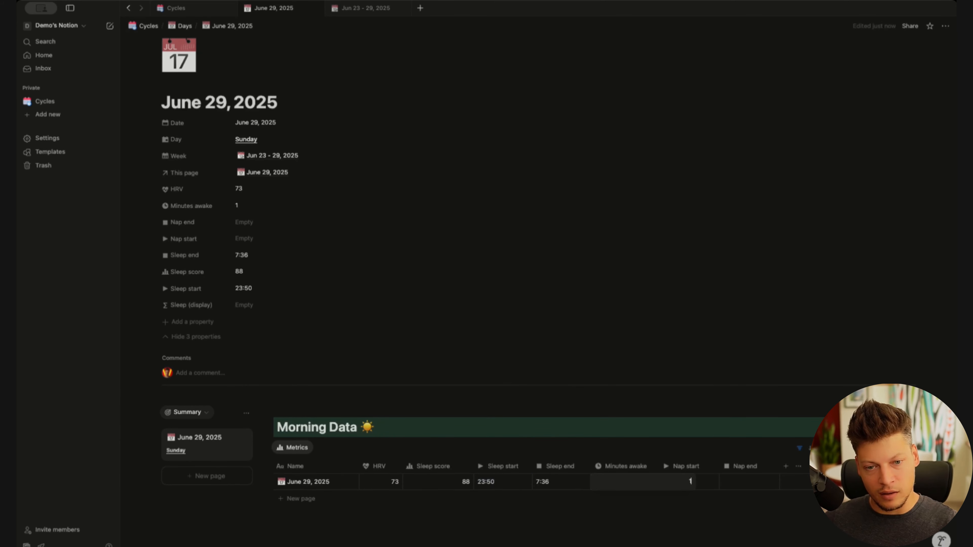
type("0")
key("Tab")
type("1")
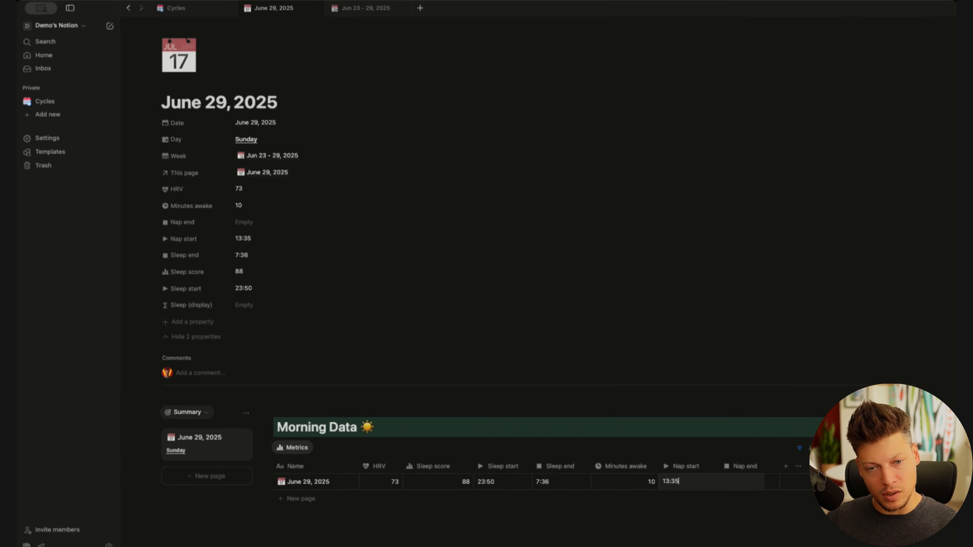
key("Tab")
type("1")
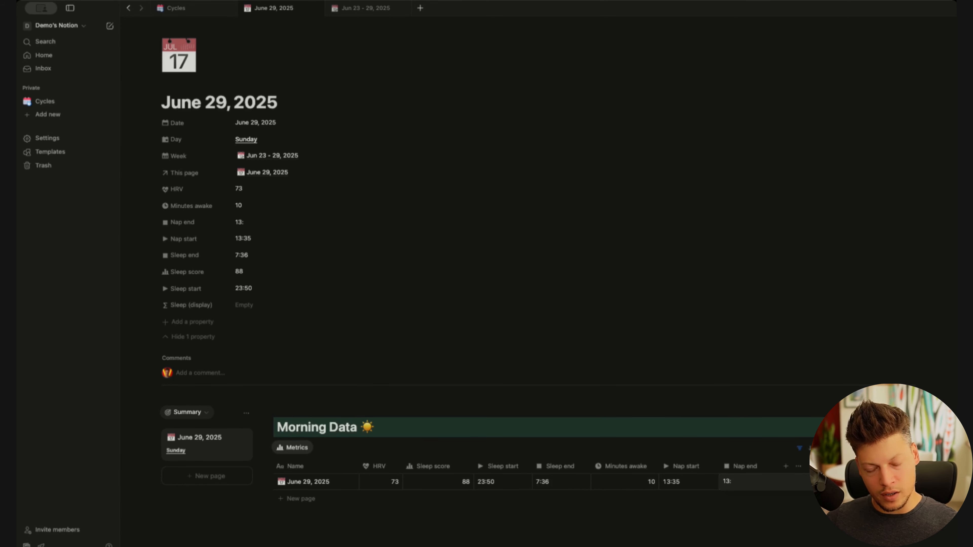
key("Return")
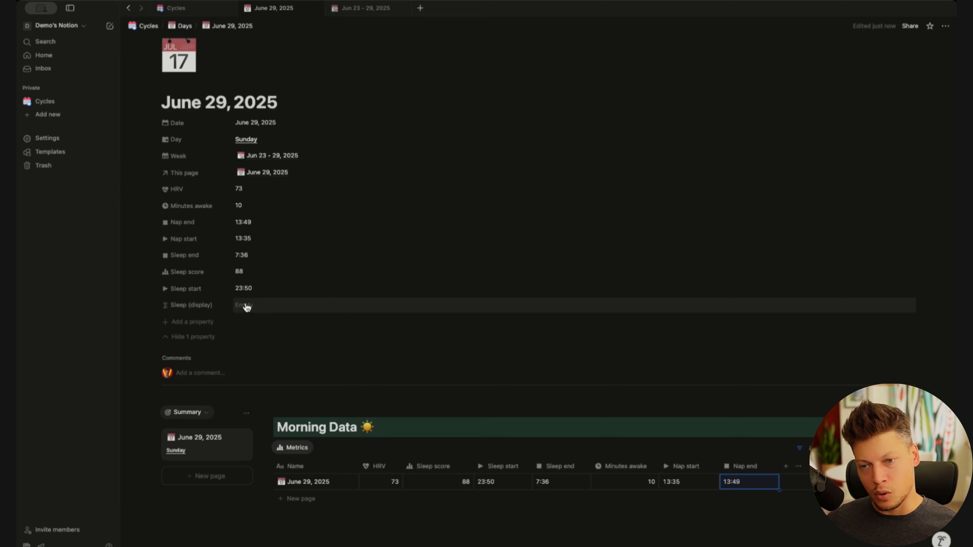
Inside lets() in the Sleep (display) formula, assign the seven metric properties to HRV, score, sleepStart, sleepEnd, napStart, napEnd and minutesAwake
left_click(250, 305)
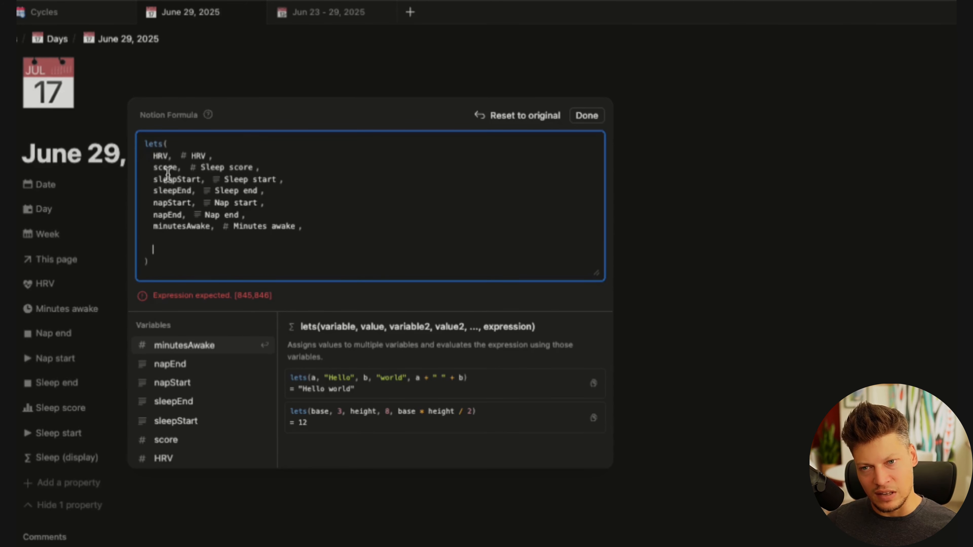
left_click(156, 247)
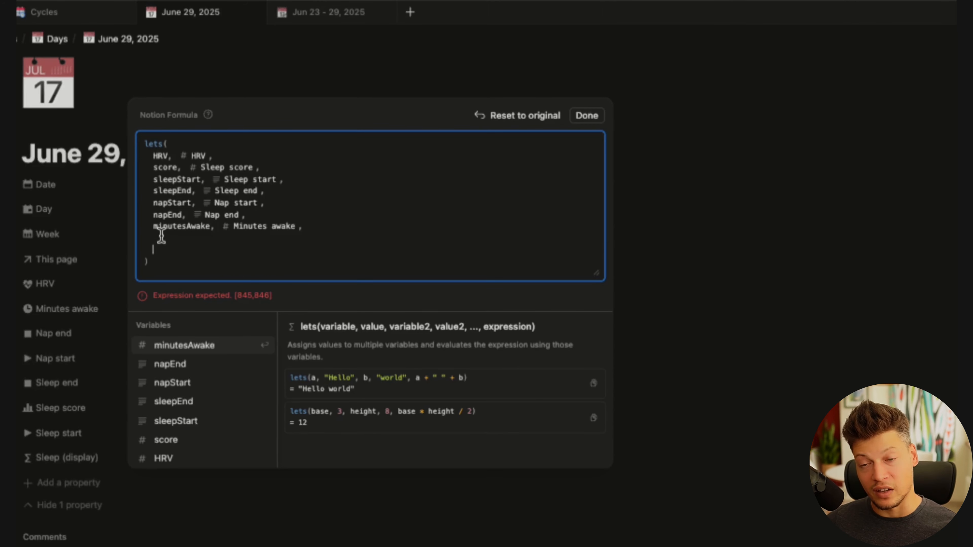
Add sleepRecorded and napRecorded variables to the formula, each checking that the matching start and end properties are both not empty
type("sleepRecorded, not empty( Sleep start ) && not empty( Sleep end ),")
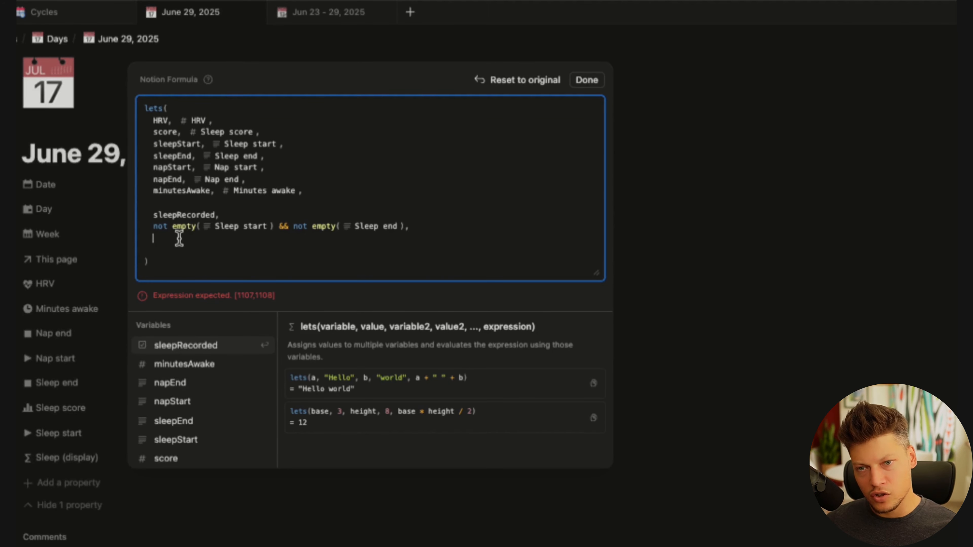
double_click(196, 214)
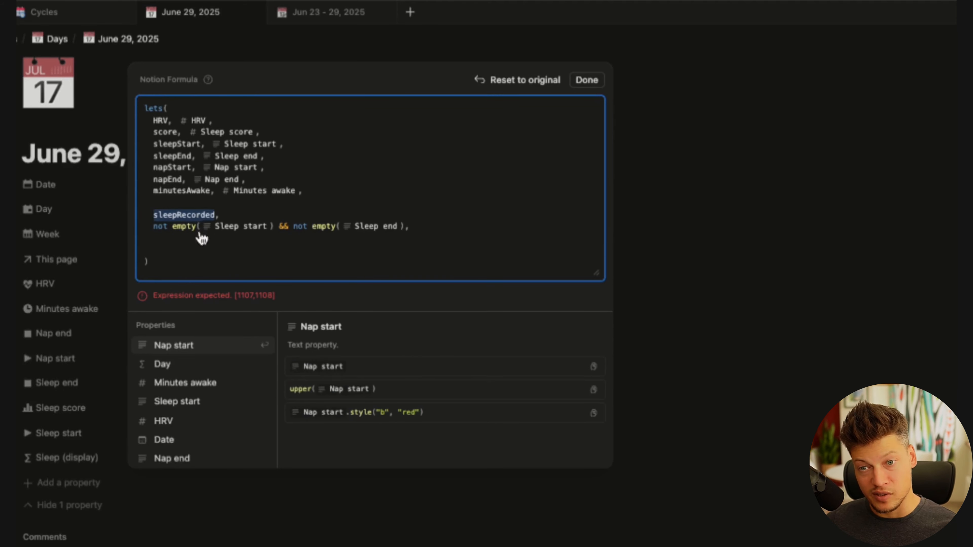
left_click(183, 241)
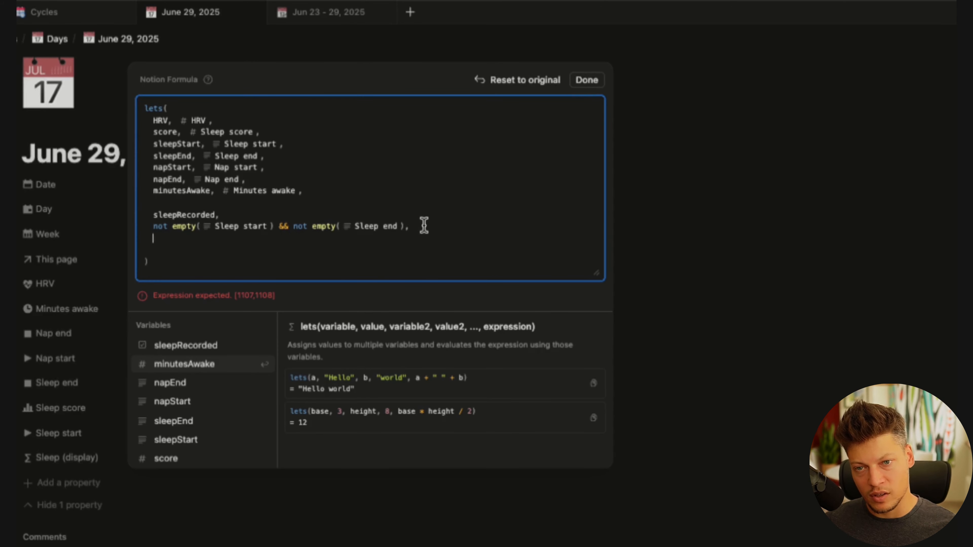
type("napRecorded, not empty( Nap start ) && not empty( Nap end ),")
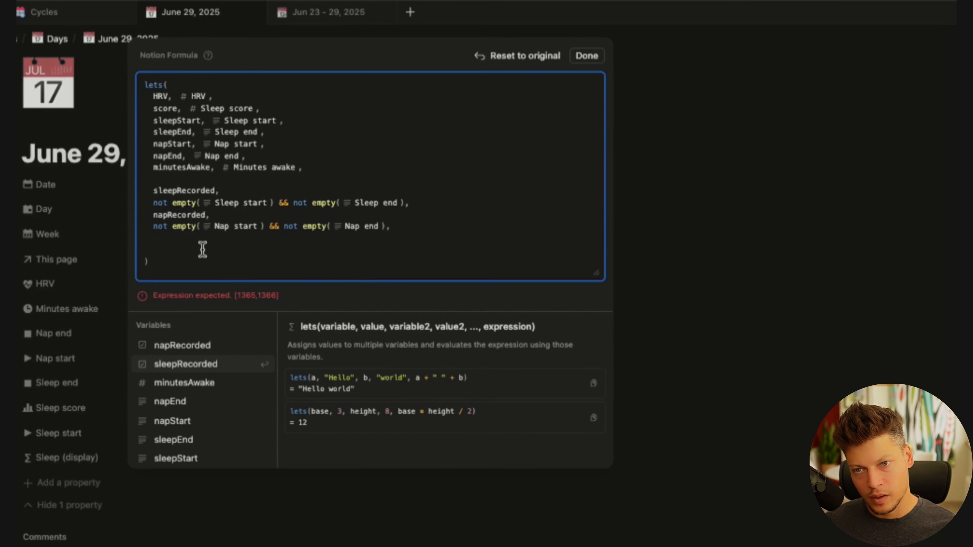
key("Return")
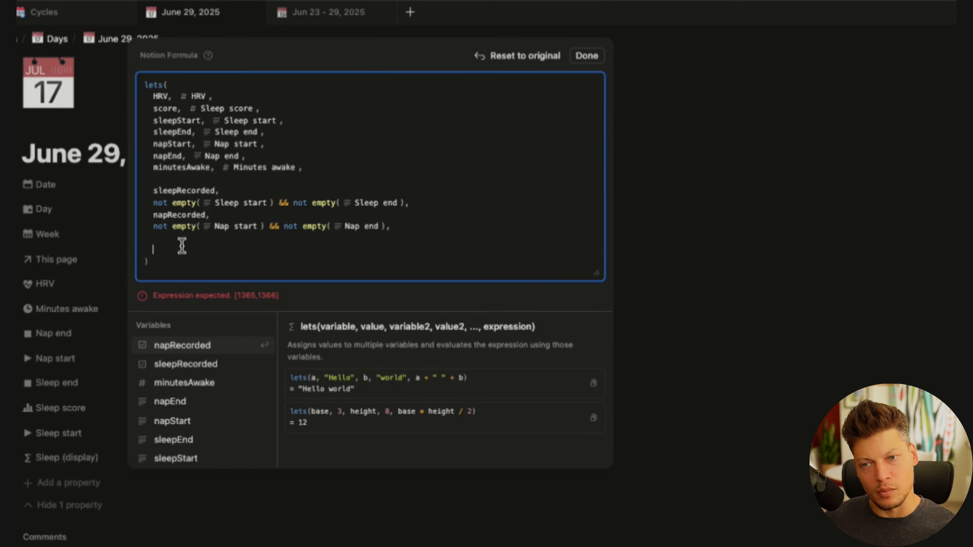
Add sleepRange and napRange variables that join the matching start and end properties with " → "
type("sleepRange, Sleep start + \" → \" + Sleep end , napRange, Nap start + \" → \" + Nap end ,")
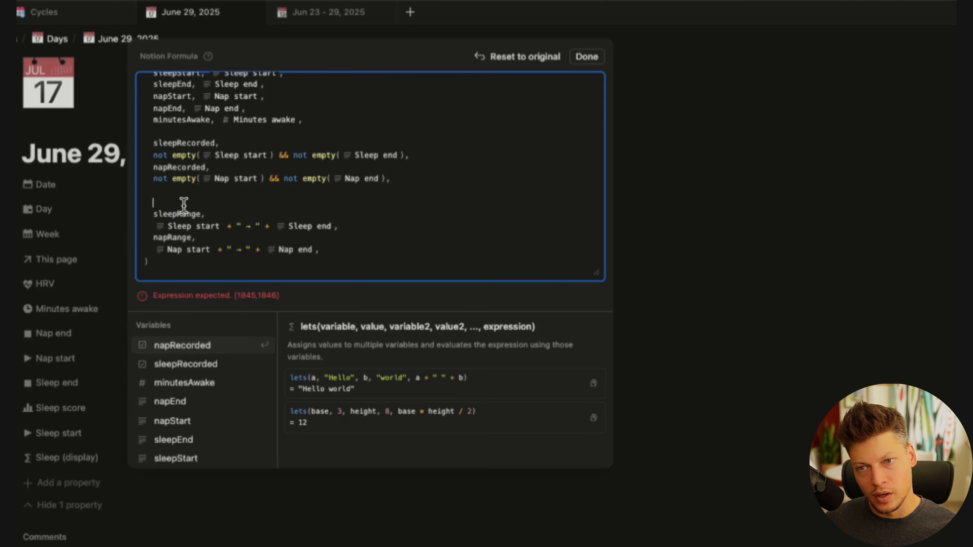
key("BackSpace")
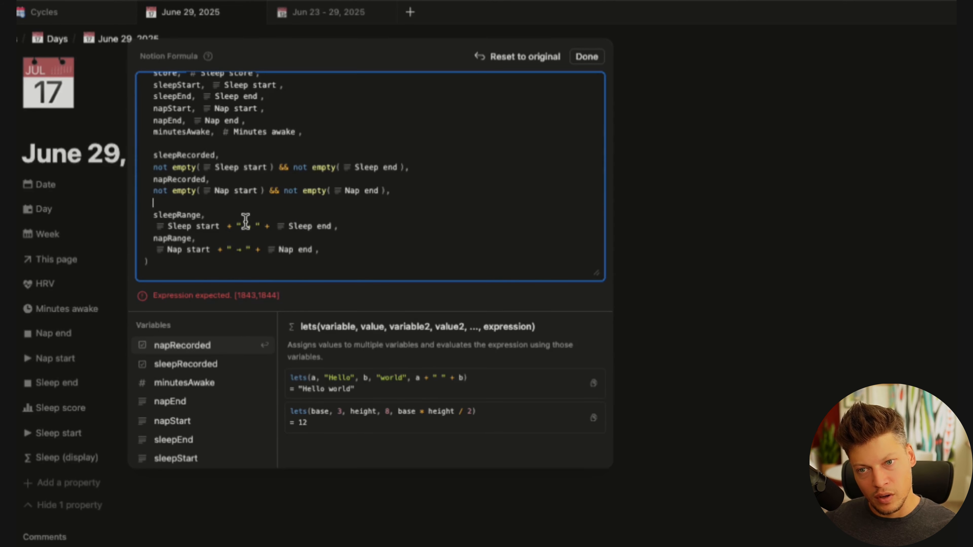
left_click(249, 225)
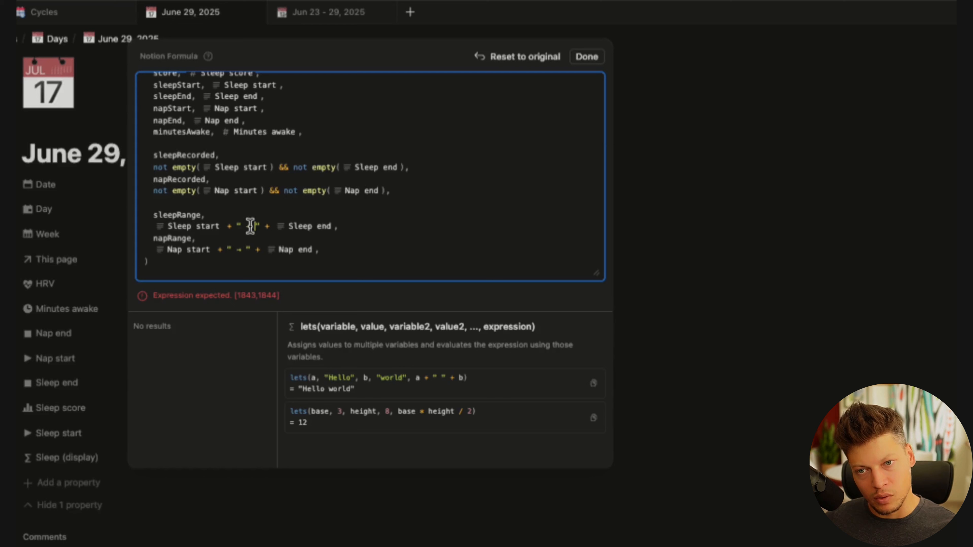
double_click(187, 213)
left_click(356, 245)
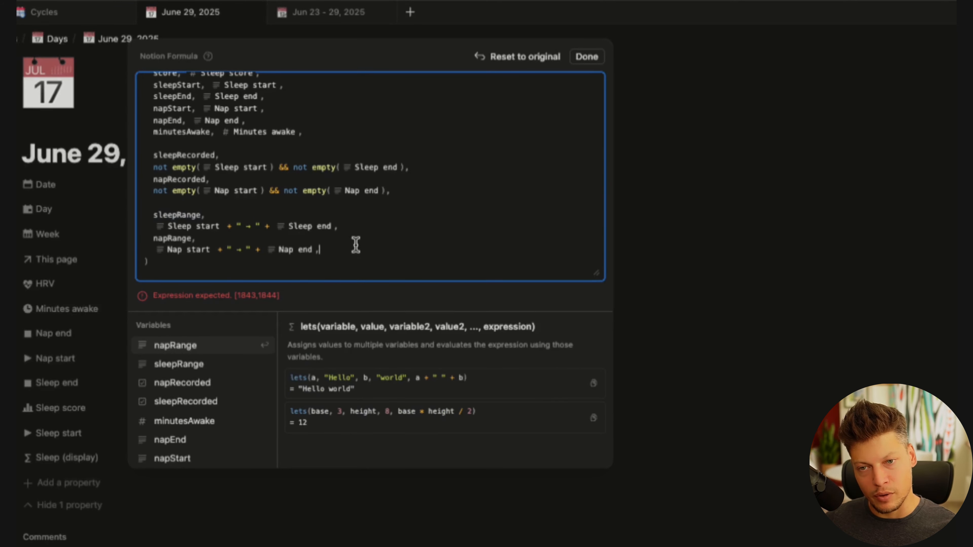
Define nightSleepDisplay as a bold "🌙 Night: " label plus sleepRange if sleepRecorded is true, otherwise an empty string
type("nightSleepDisplay, if(sleepRecorded, style(\"🌙 Night: \", \"b\") + sleepRange, \"\"),")
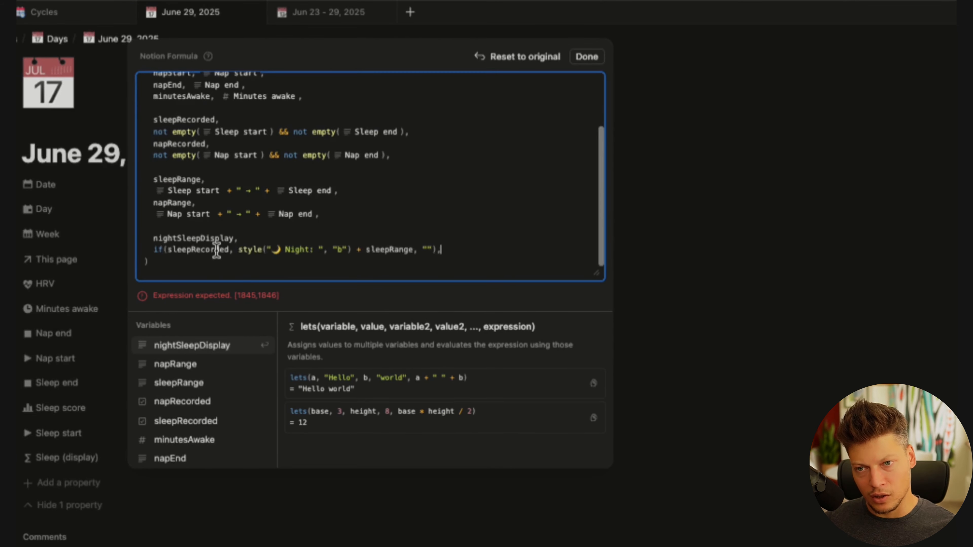
left_click(207, 229)
Try nightSleepDisplay as the final expression of the lets() block and remove it again
double_click(227, 238)
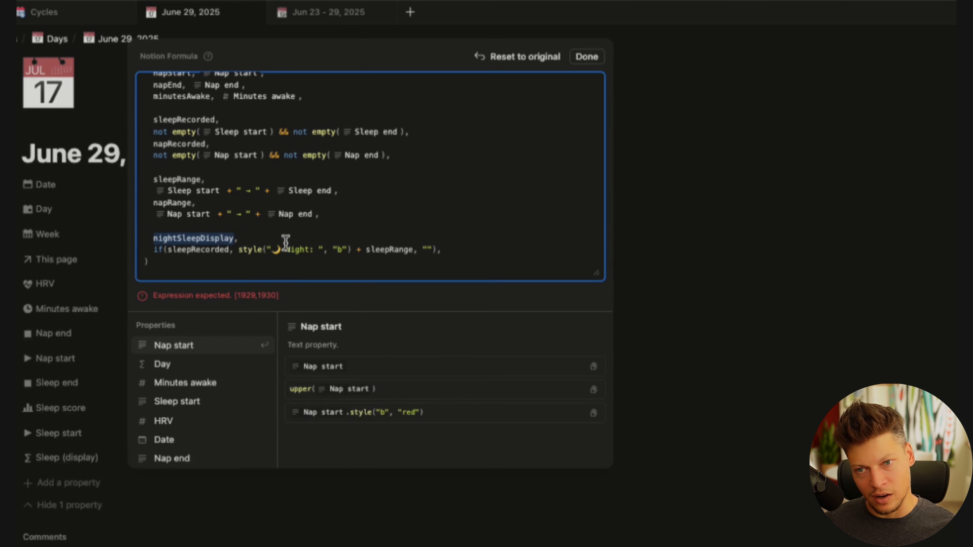
key("ctrl+c")
left_click(487, 244)
key("Return")
key("Return")
key("ctrl+v")
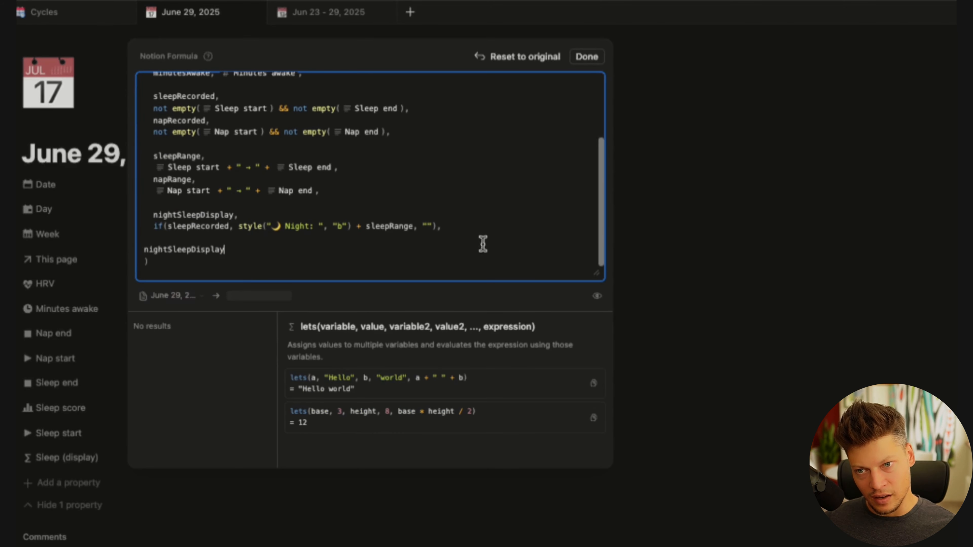
key("alt+BackSpace")
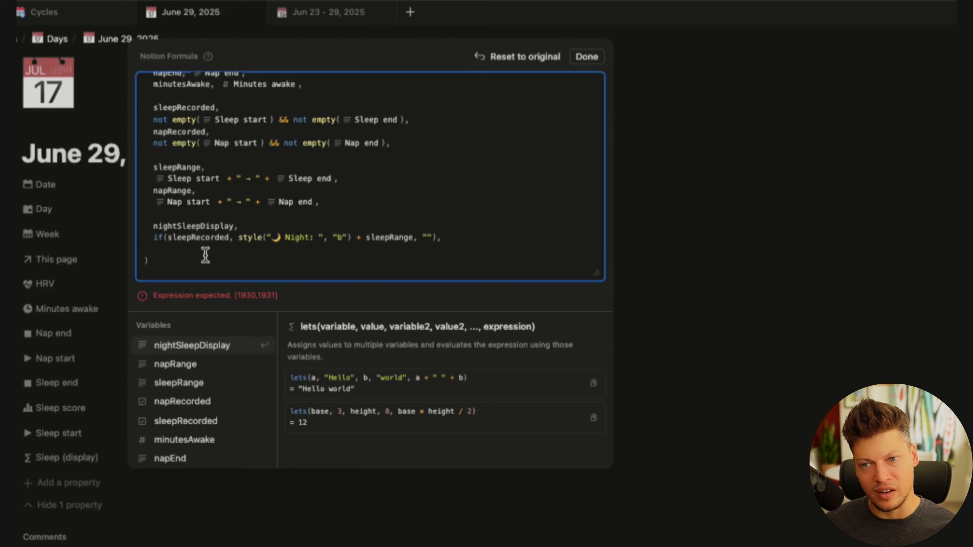
Define napDisplay as a bold "☀️ Nap: " label plus napRange if napRecorded is true, otherwise an empty string
key("ctrl+v")
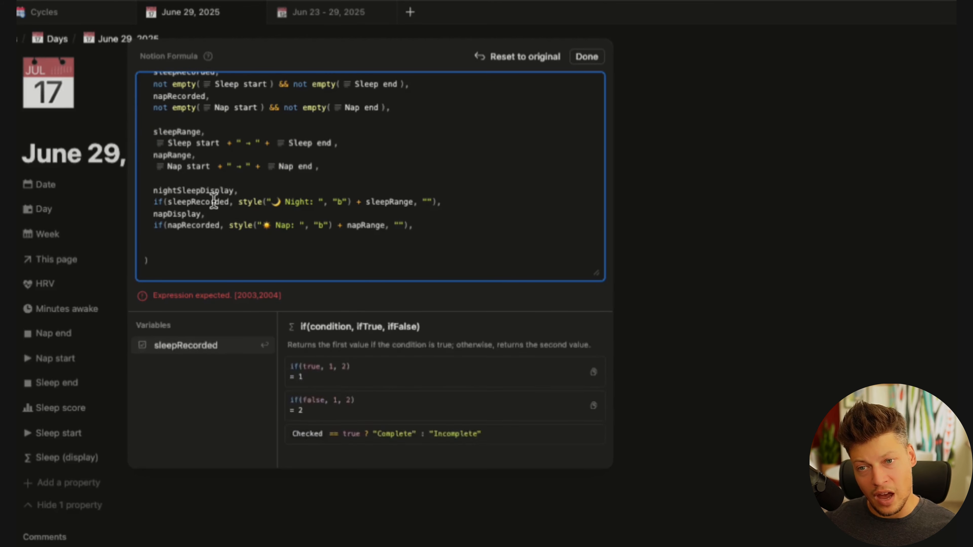
double_click(213, 202)
left_click(186, 202)
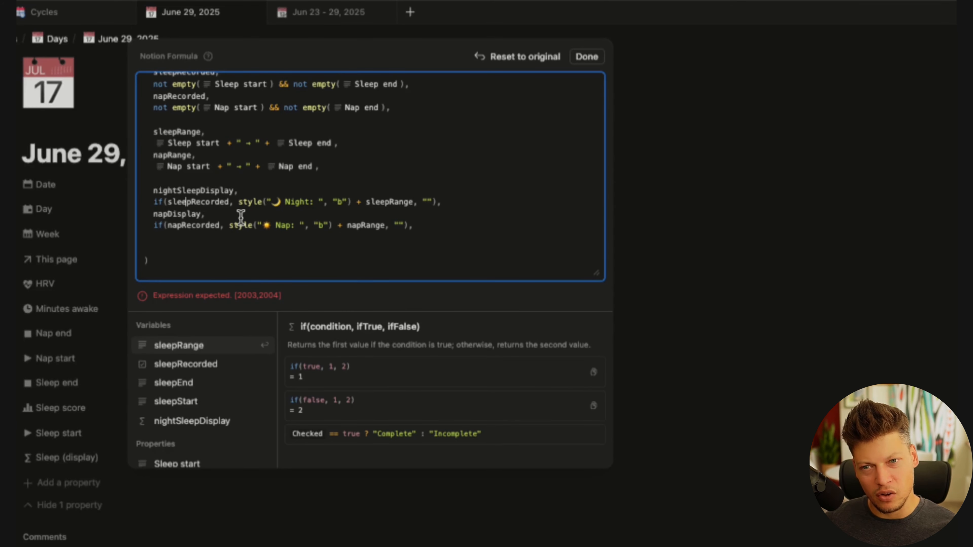
double_click(202, 201)
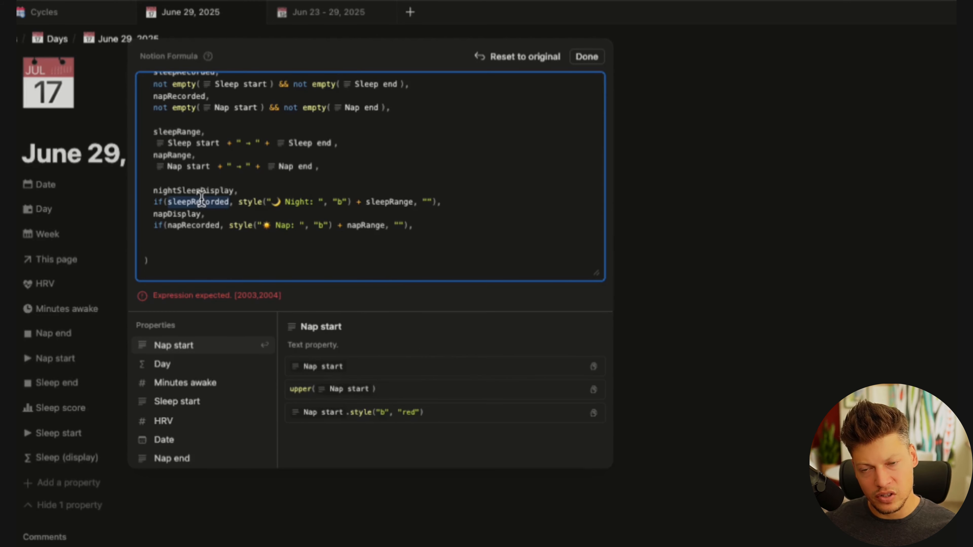
left_click(413, 202)
left_click(434, 202)
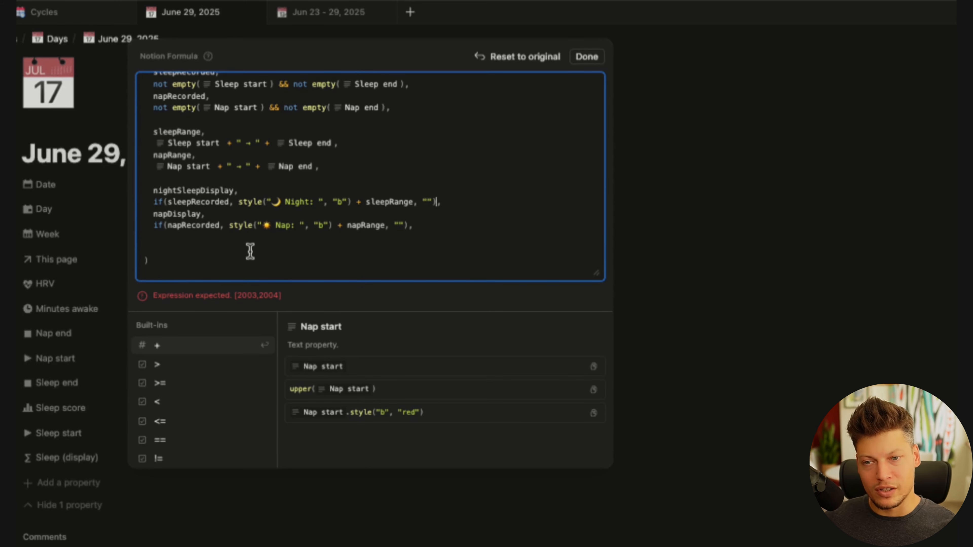
Define awakeTimeDisplay as a bold "⏳ Awake: " label plus minutesAwake and " min" if minutesAwake > 0, otherwise an empty string
left_click(183, 253)
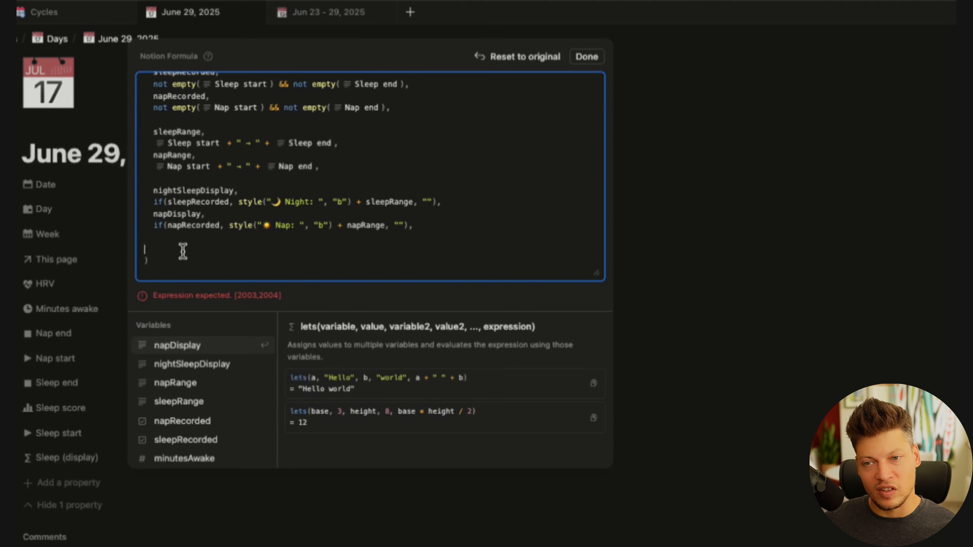
key("ctrl+v")
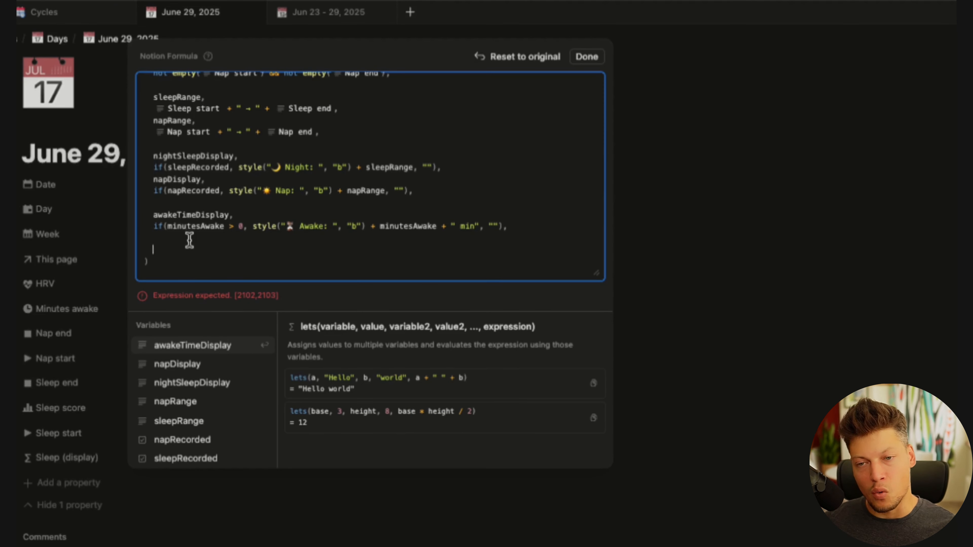
double_click(195, 226)
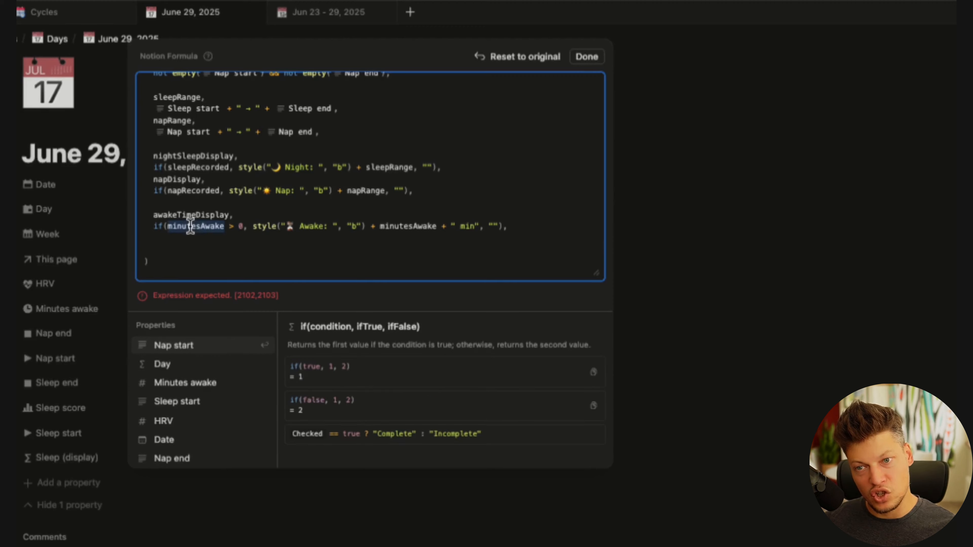
left_click(244, 226)
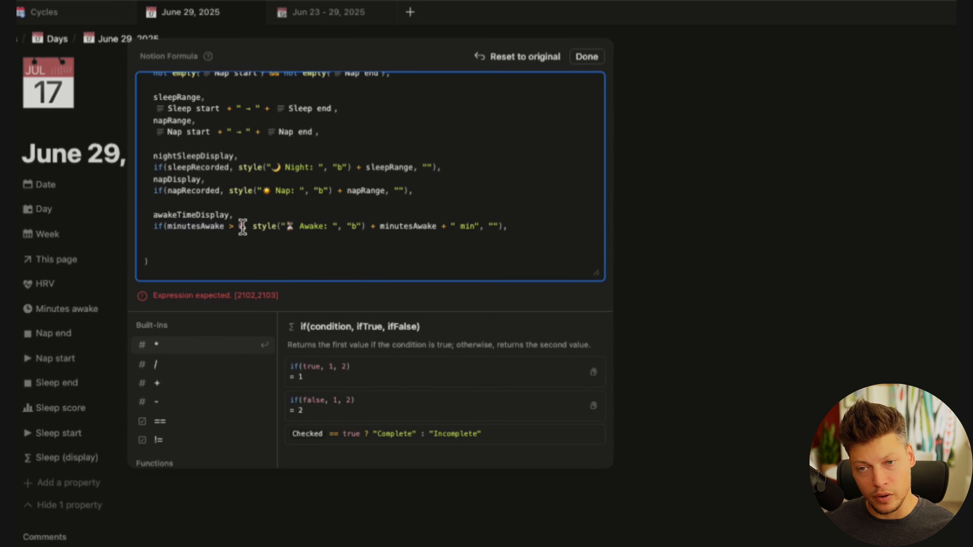
left_click_drag(381, 227, 302, 226)
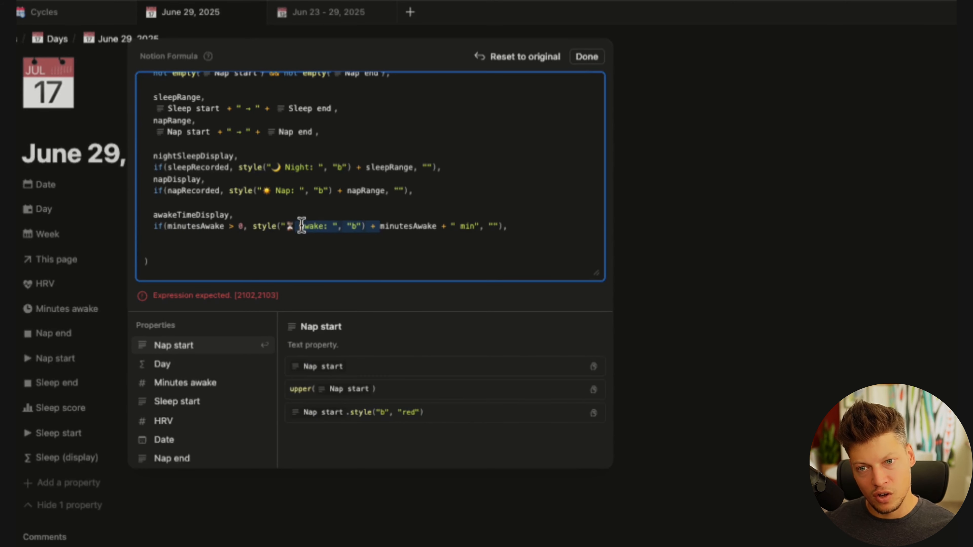
left_click(321, 226)
double_click(431, 230)
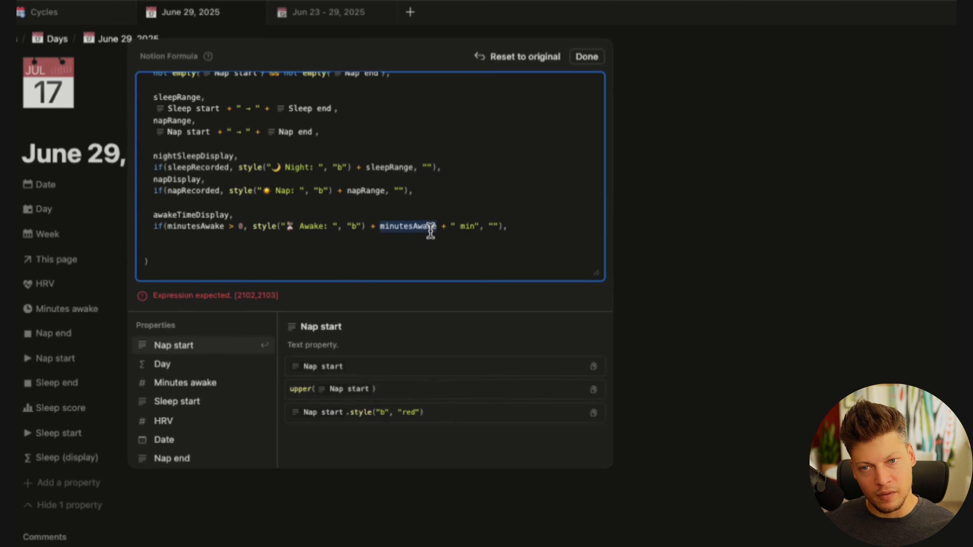
double_click(468, 229)
Define hrvDisplay (bold "❤️ HRV: " + HRV + " ms") and scoreDisplay (bold "🏆 Sleep Score: " + score), each an empty string when its value is missing
left_click(181, 249)
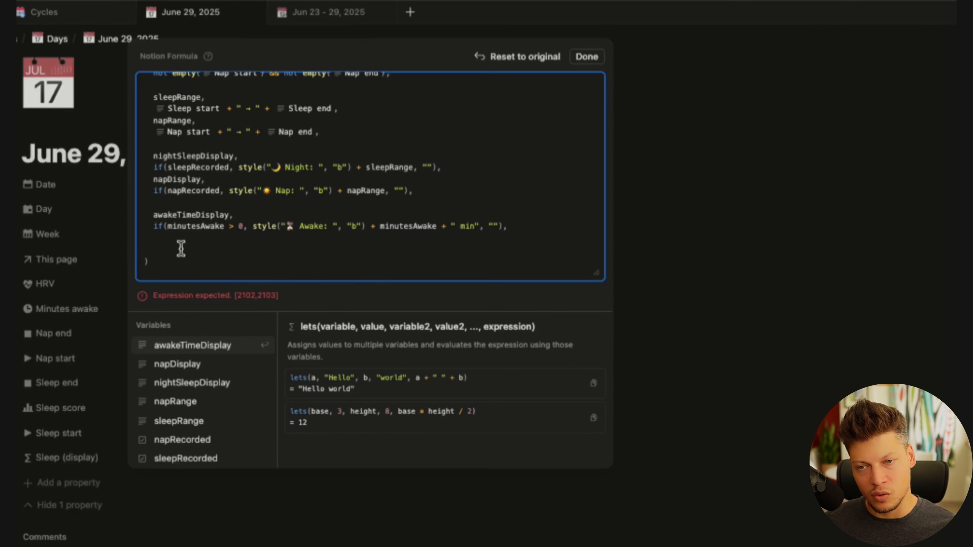
key("ctrl+v")
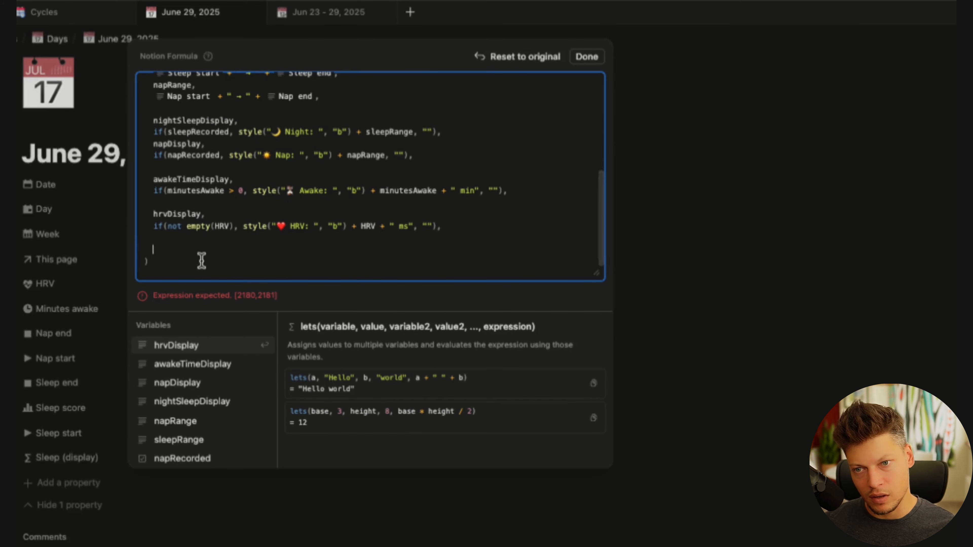
left_click_drag(168, 226, 370, 230)
left_click(249, 230)
left_click(253, 268)
left_click(217, 250)
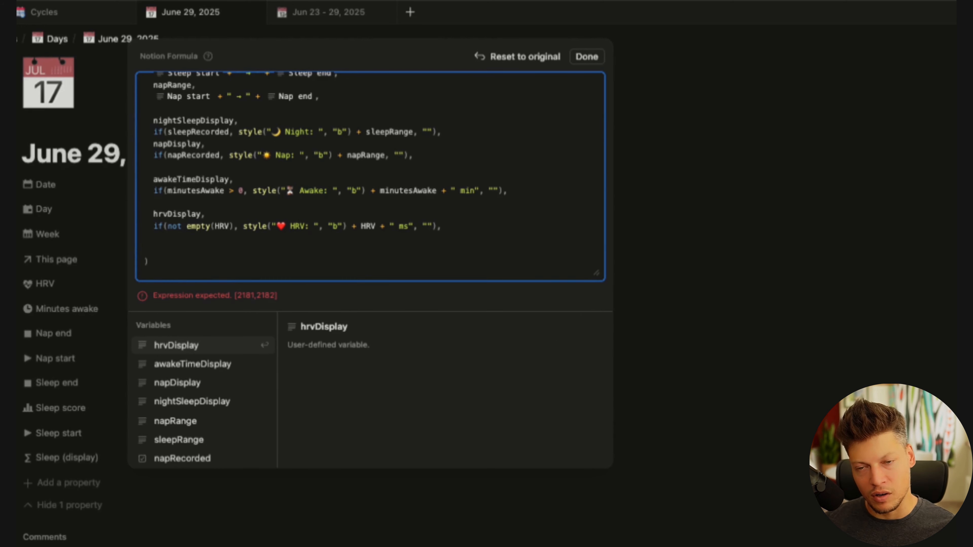
key("ctrl+v")
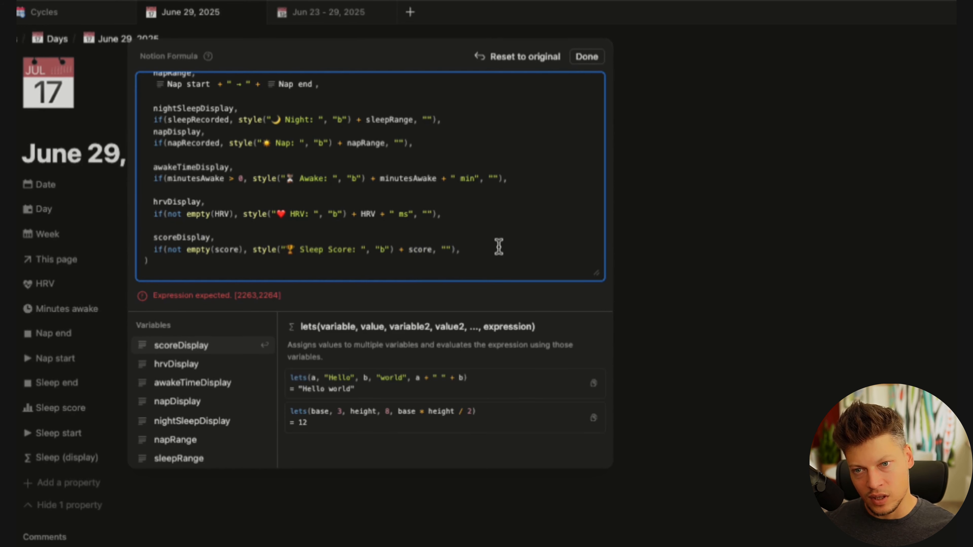
End the formula with an array of nightSleepDisplay, napDisplay, awakeTimeDisplay, scoreDisplay and hrvDisplay joined with "\n", and save it
key("Return")
key("Return")
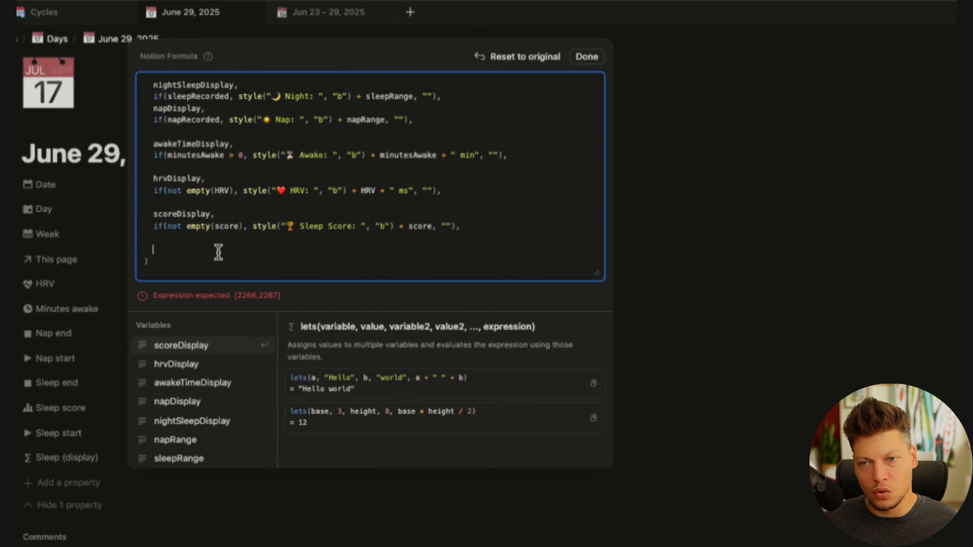
type("[   nightSleepDisplay,   napDisplay,   awakeTimeDisplay,   scoreDisplay,   hrvDisplay ].join(\"\\n\")")
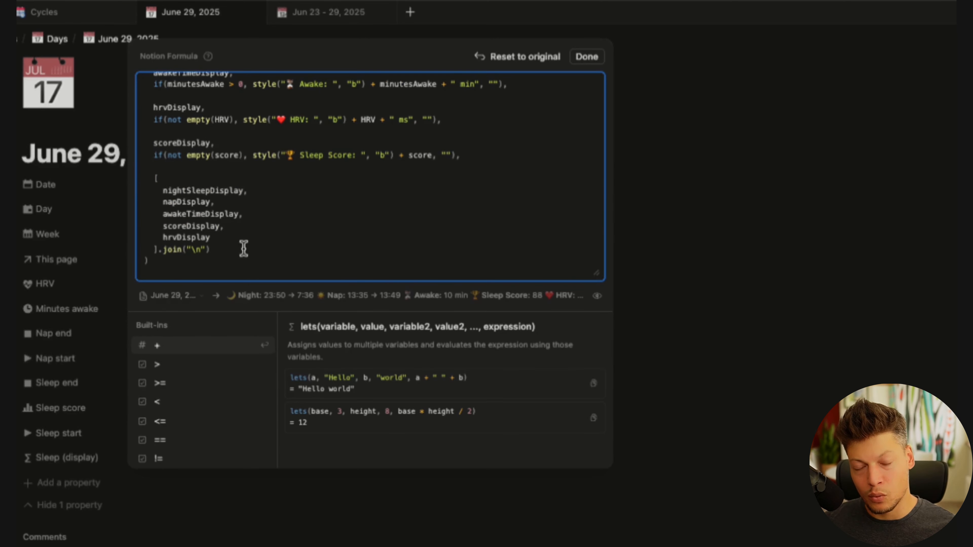
left_click_drag(153, 179, 153, 249)
left_click(232, 246)
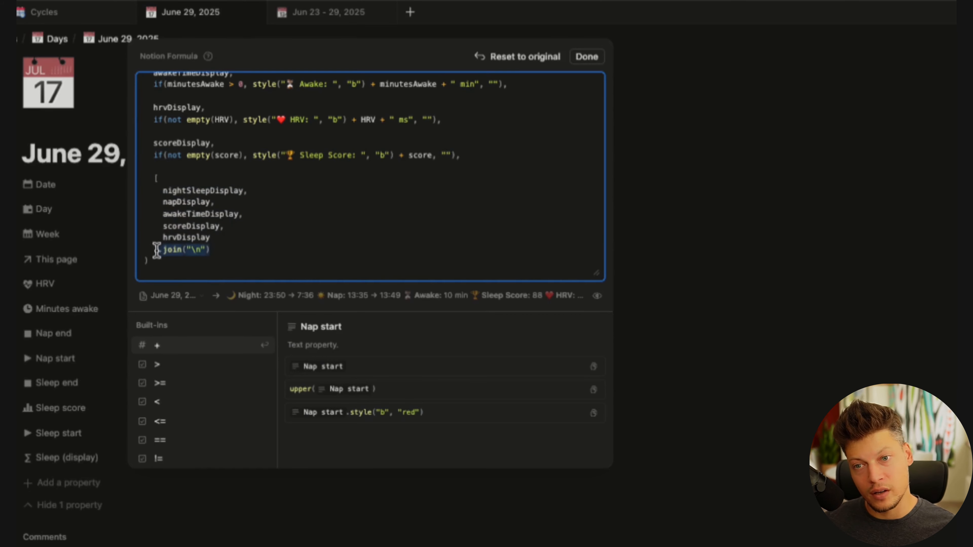
left_click(247, 251)
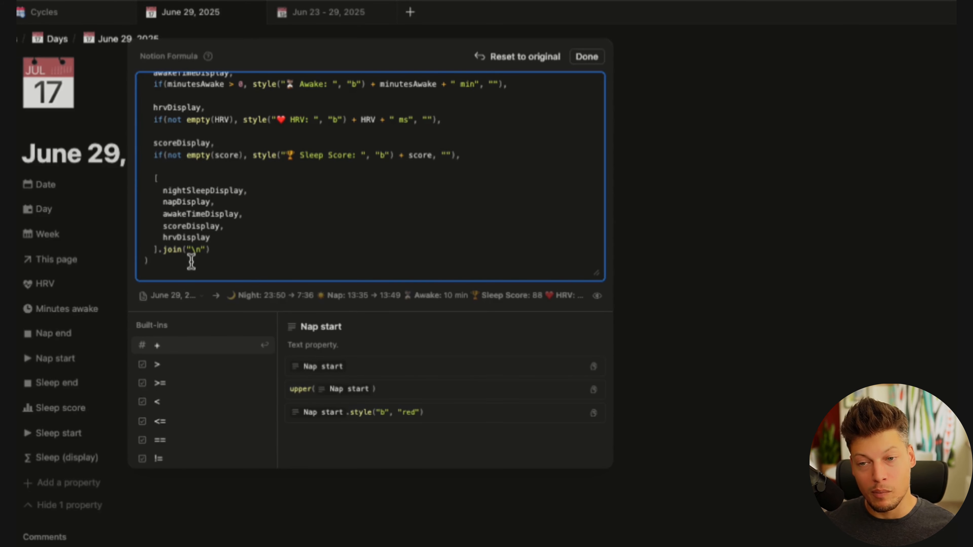
left_click_drag(191, 253, 204, 252)
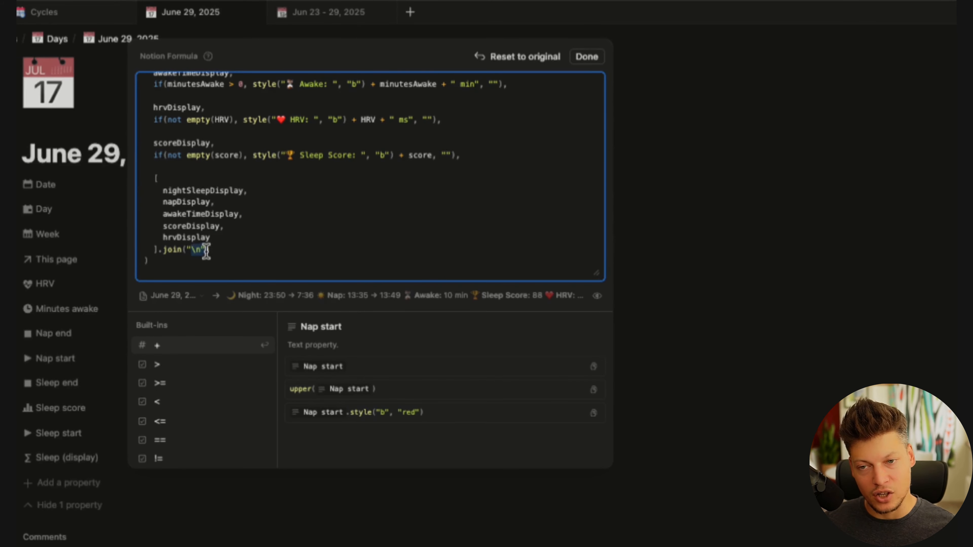
left_click(243, 250)
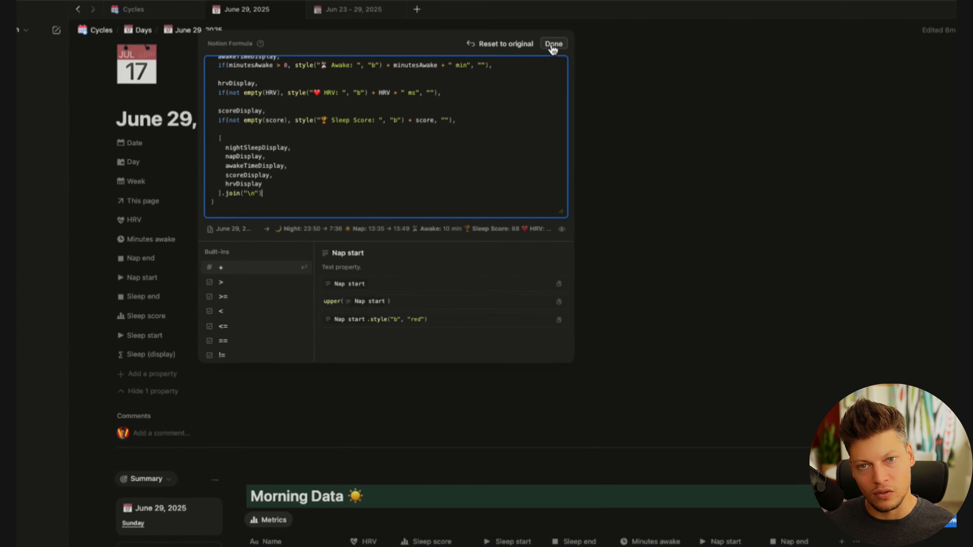
left_click(587, 56)
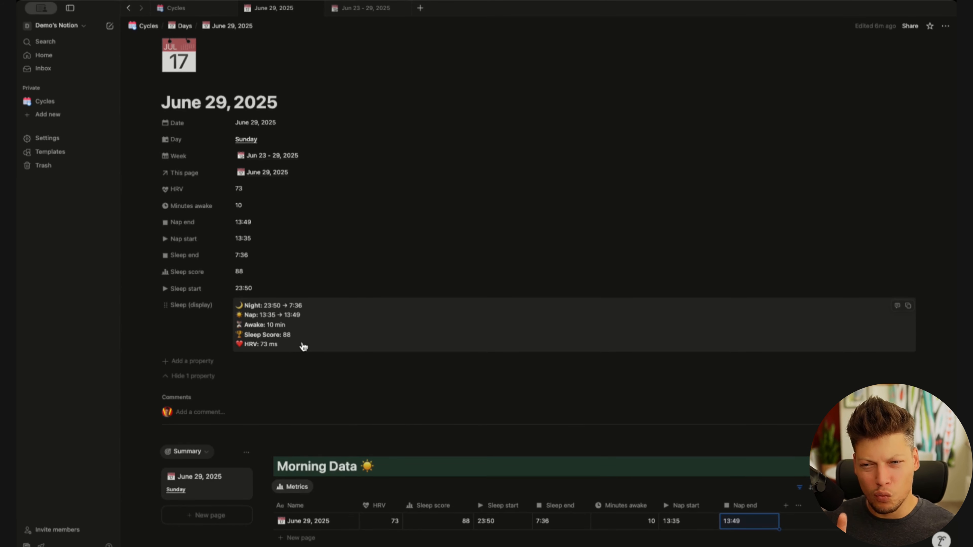
Clear the Minutes awake value in the June 29, 2025 row of the Morning Data metrics table
scroll(330, 352, "down", 3)
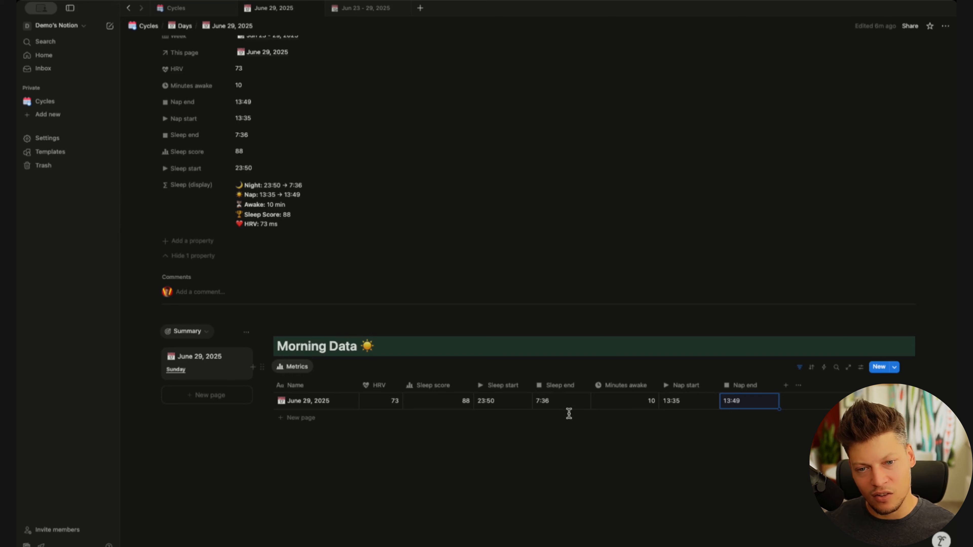
left_click(629, 409)
key("BackSpace")
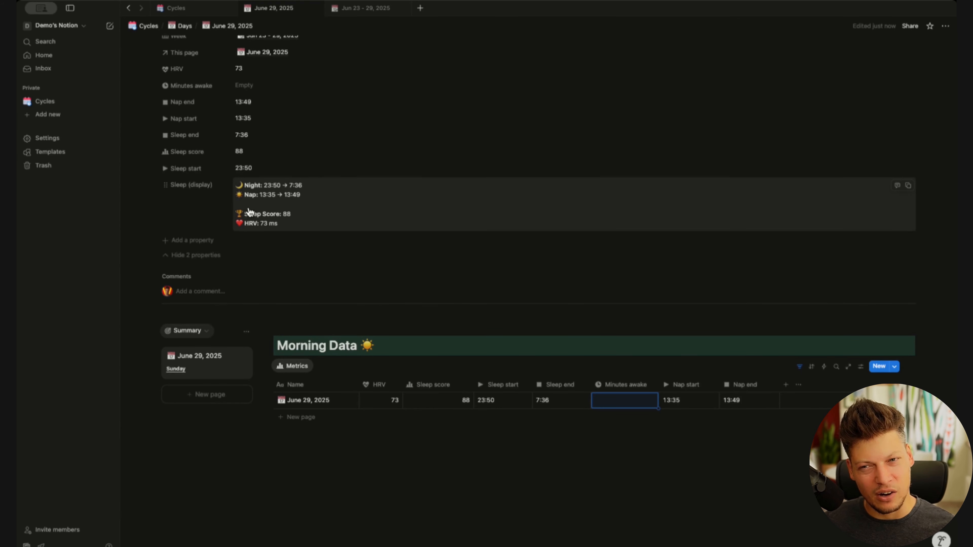
Insert .filter(current != "") before .join("\n") in the Sleep (display) formula and save it
left_click(271, 216)
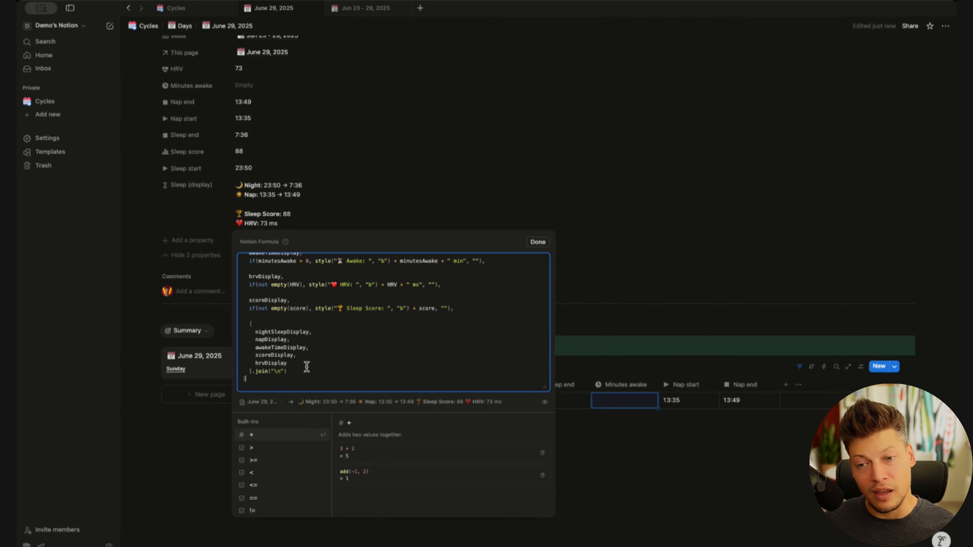
left_click(252, 370)
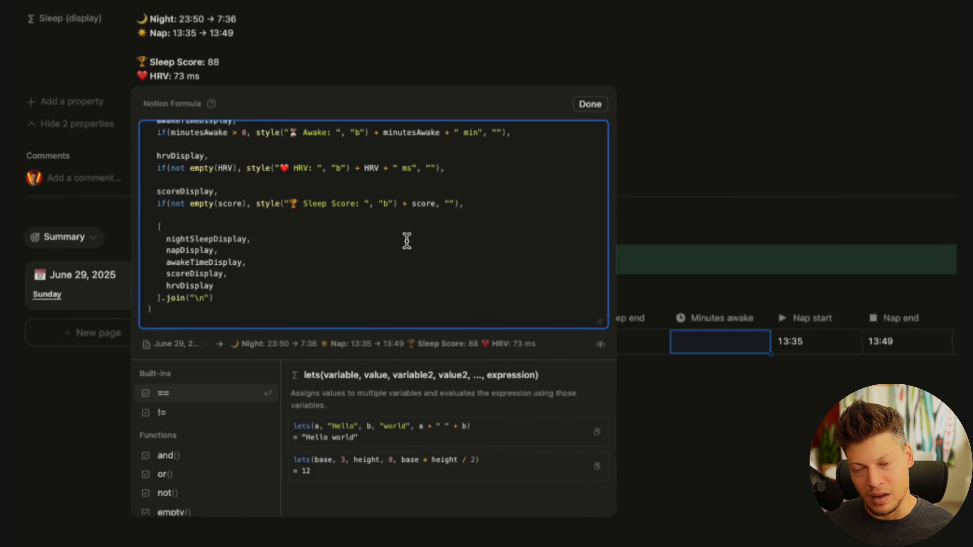
type(".filter(current != \"\")")
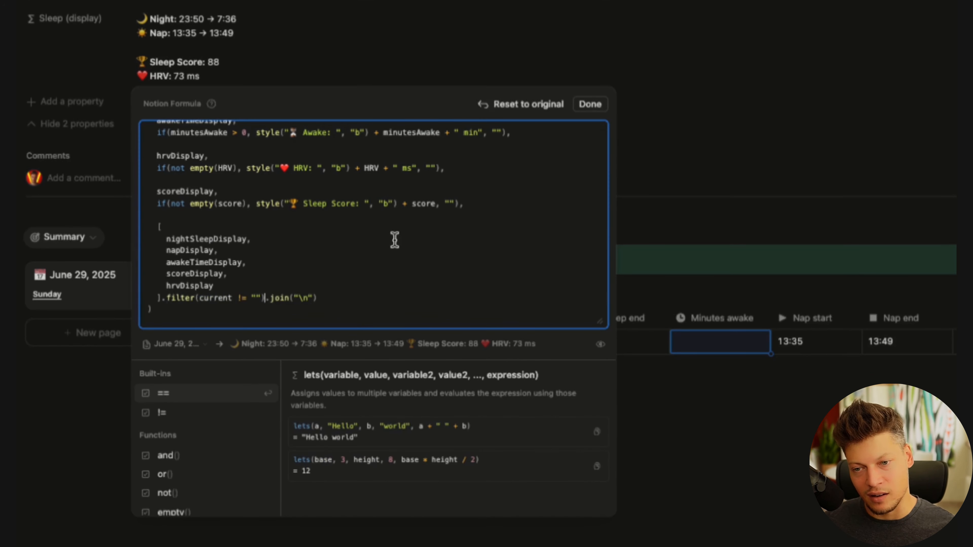
left_click(341, 300)
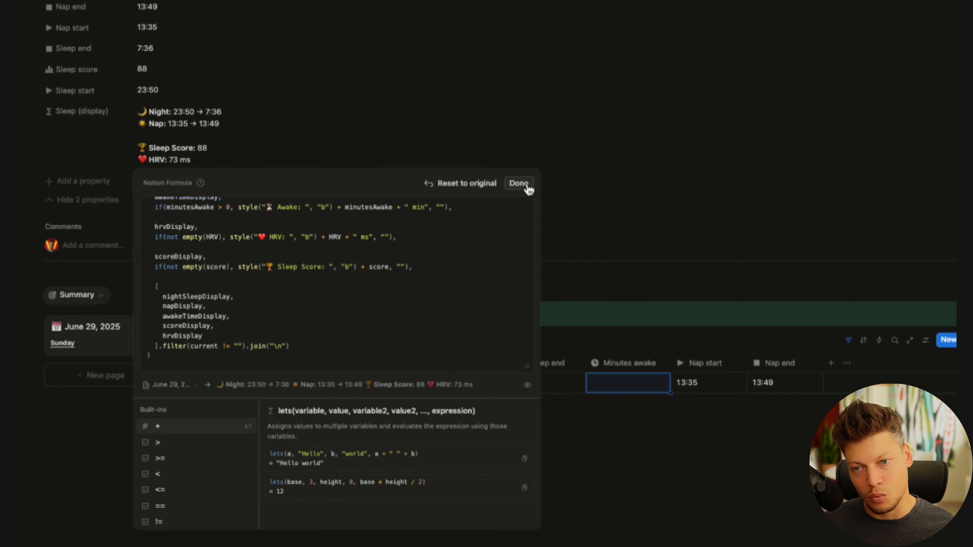
left_click(590, 104)
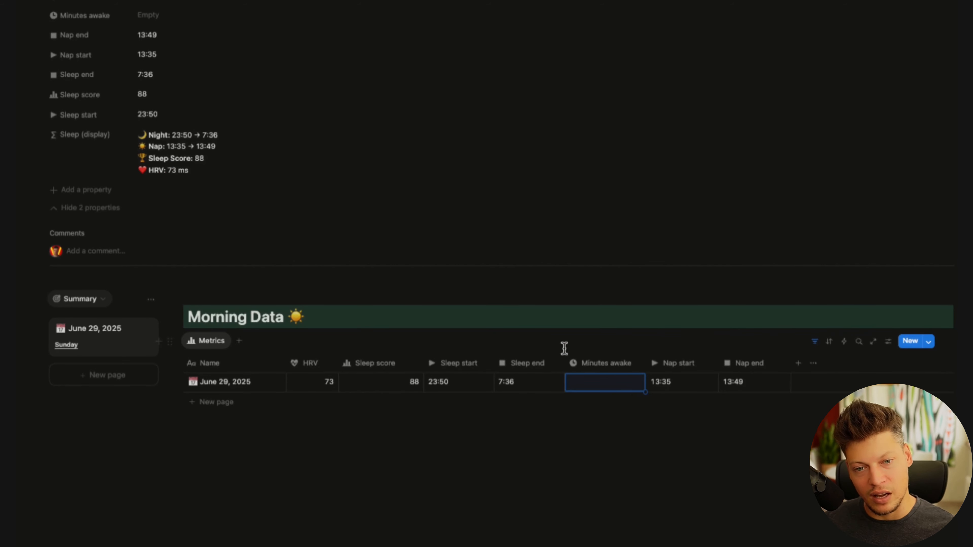
Set Minutes awake to 10 in the June 29, 2025 row, then clear its Nap start value and undo that deletion
type("10")
key("Return")
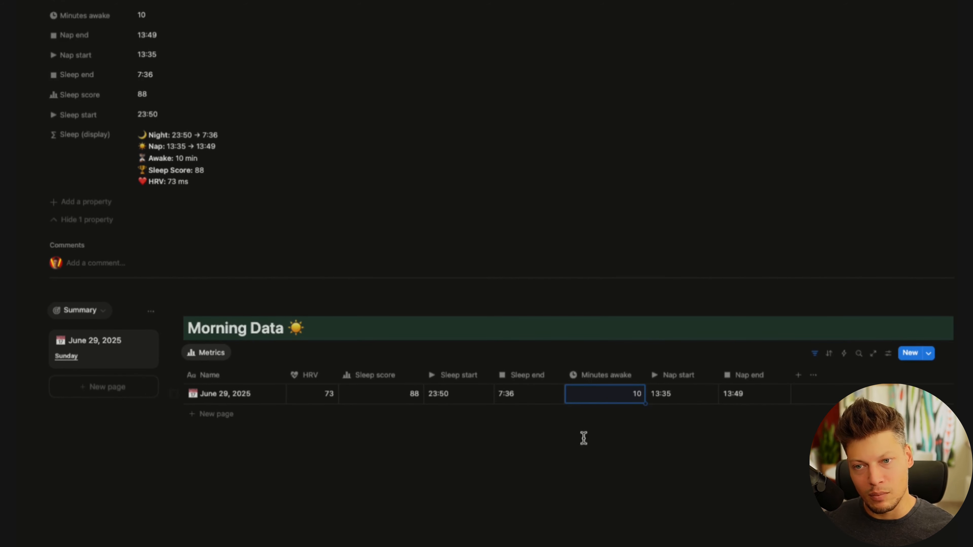
left_click(664, 405)
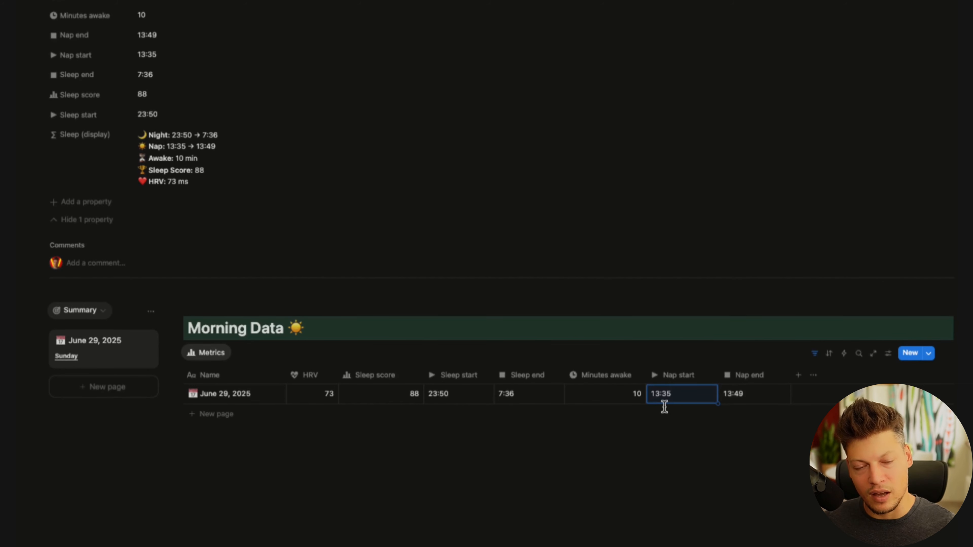
key("BackSpace")
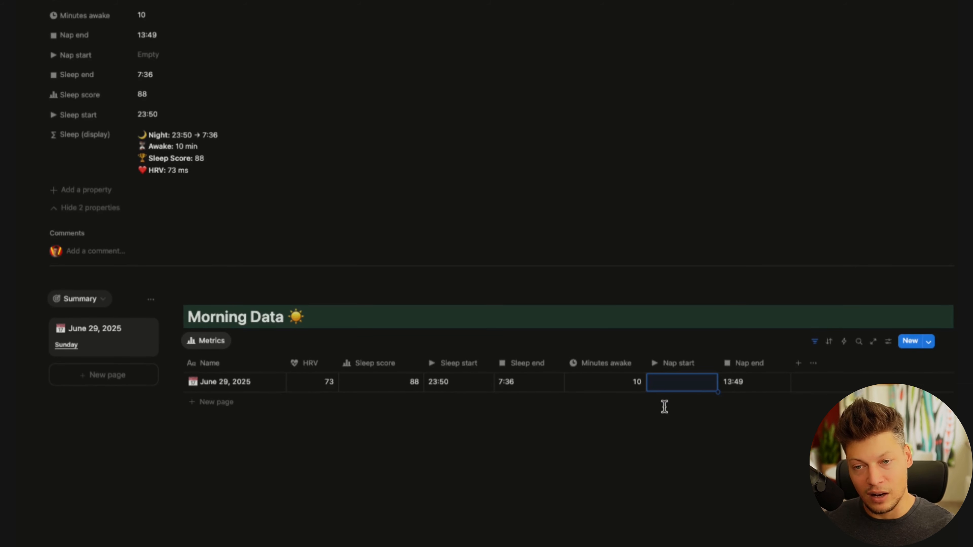
key("ctrl+z")
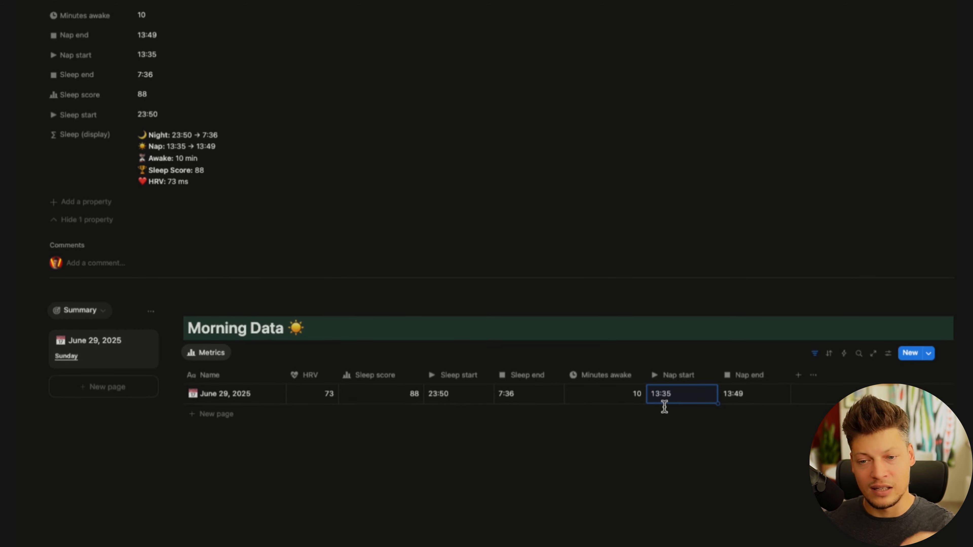
left_click(310, 405)
left_click(326, 397)
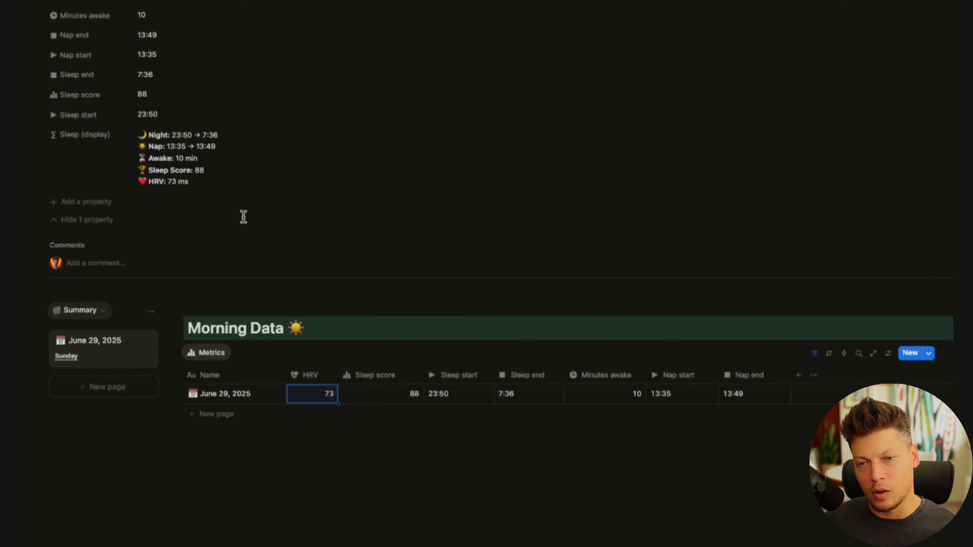
scroll(241, 215, "up", 2)
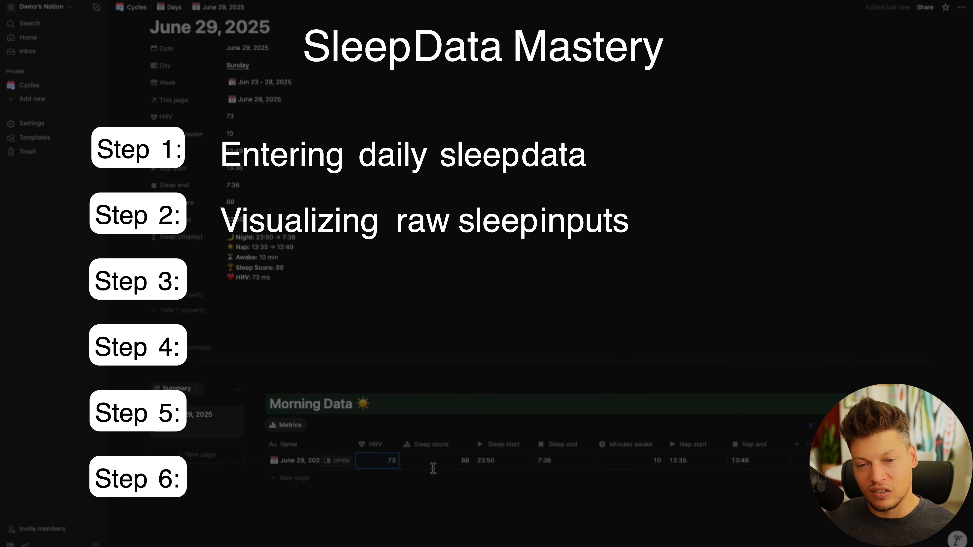
scroll(386, 348, "up", 3)
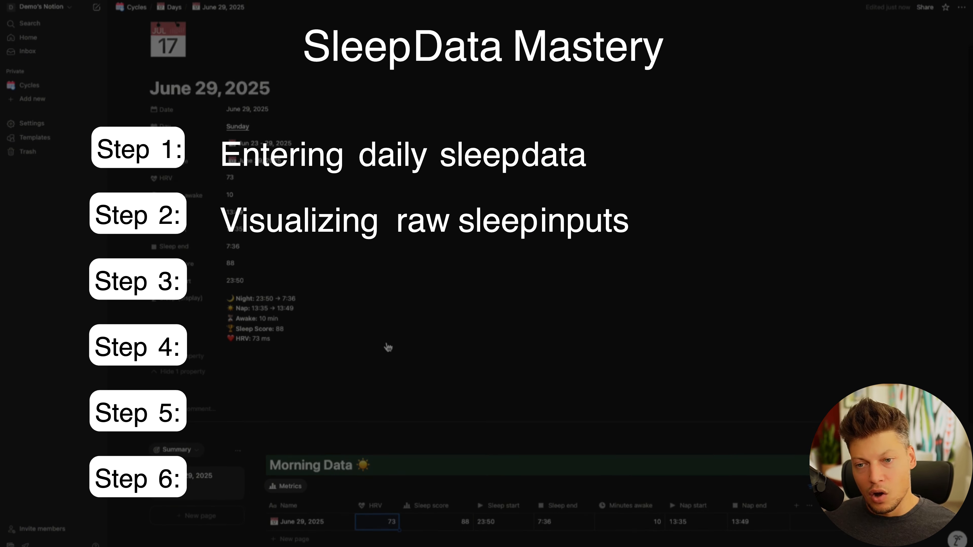
scroll(387, 347, "down", 3)
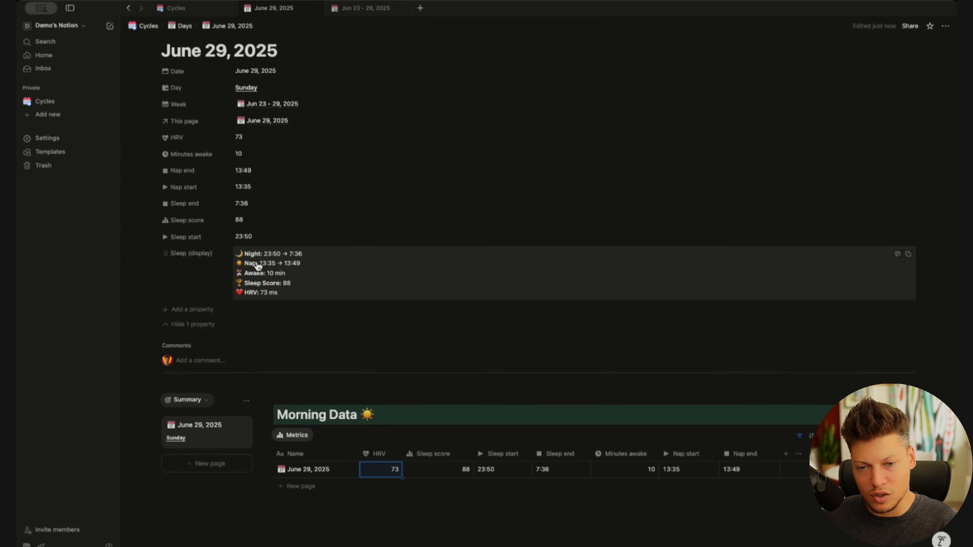
left_click(490, 474)
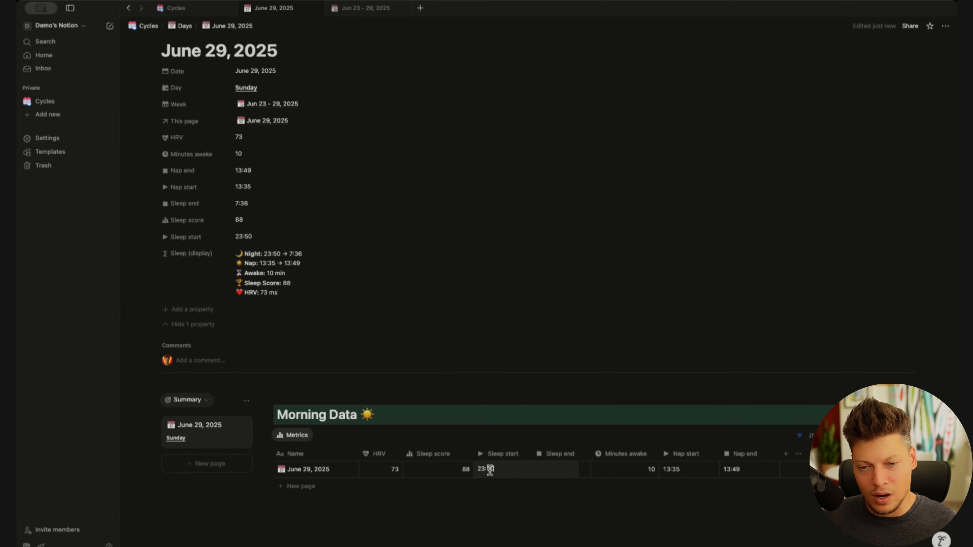
left_click_drag(505, 469, 474, 470)
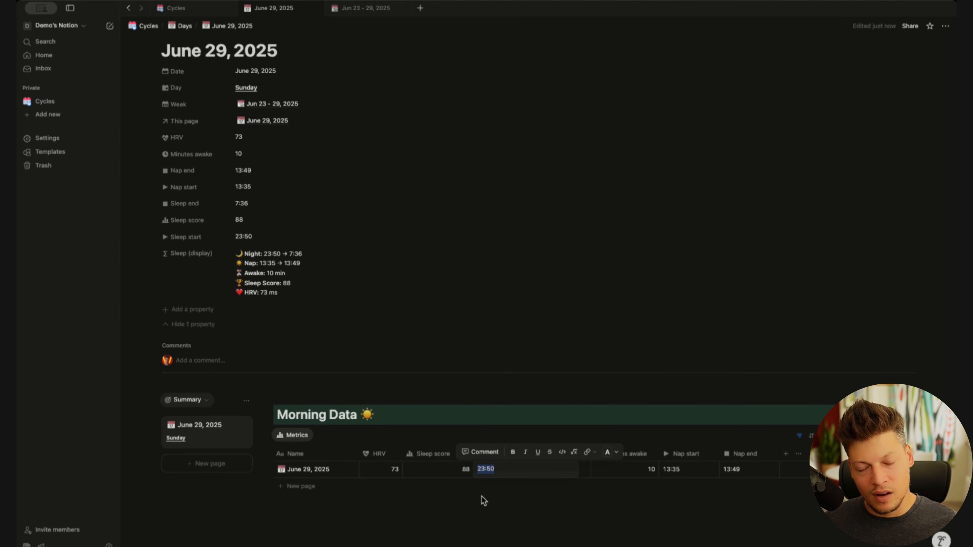
key("Escape")
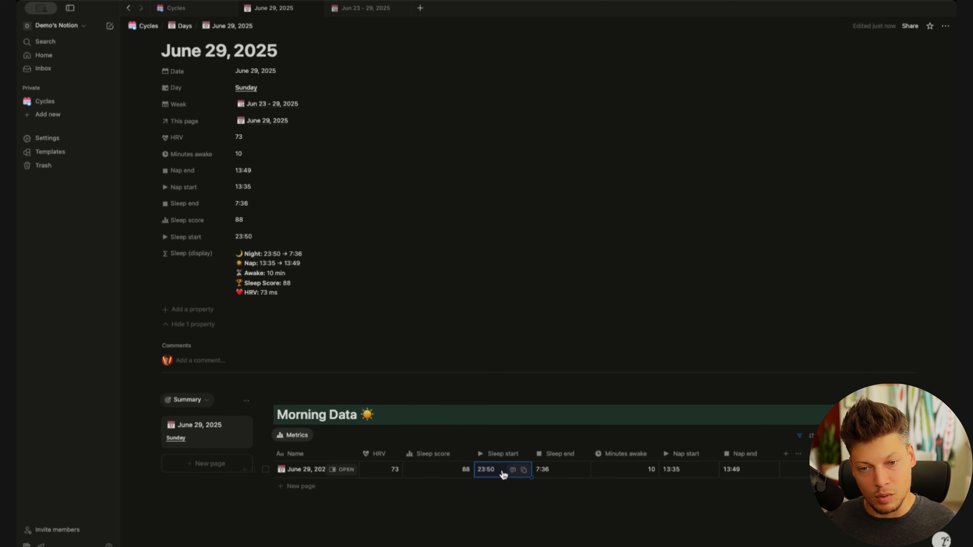
Add a formula property named "Sleep start decima" to the June 29, 2025 page and open its formula for editing
scroll(282, 315, "up", 2)
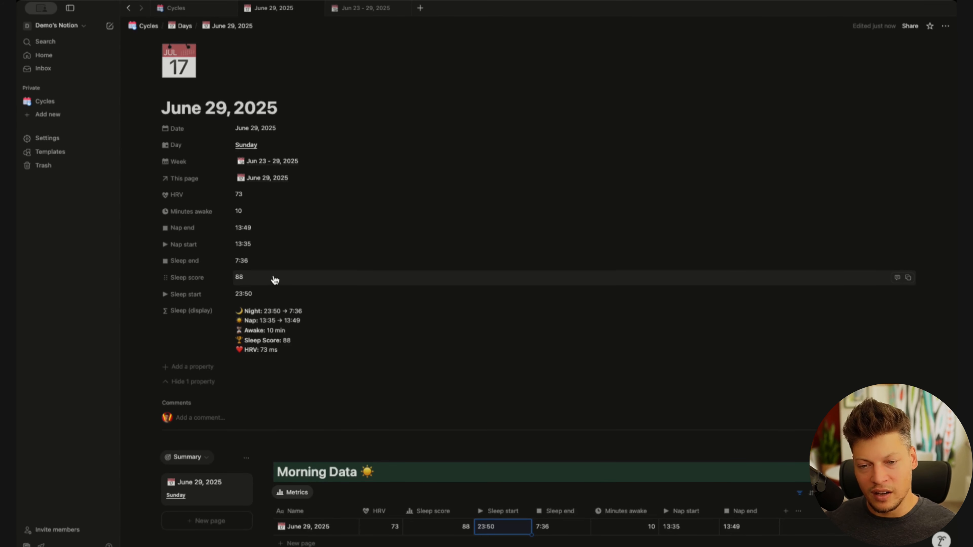
scroll(289, 289, "down", 1)
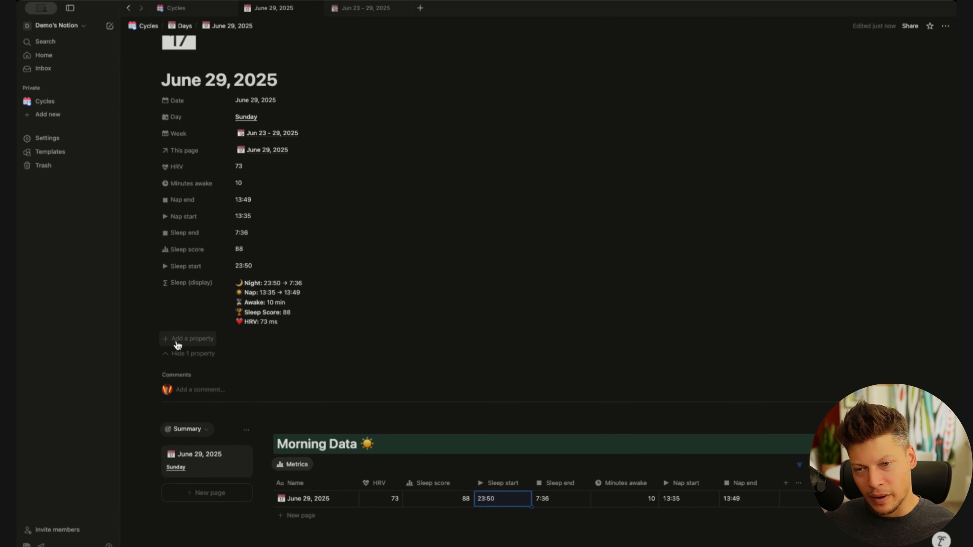
left_click(178, 340)
left_click(197, 385)
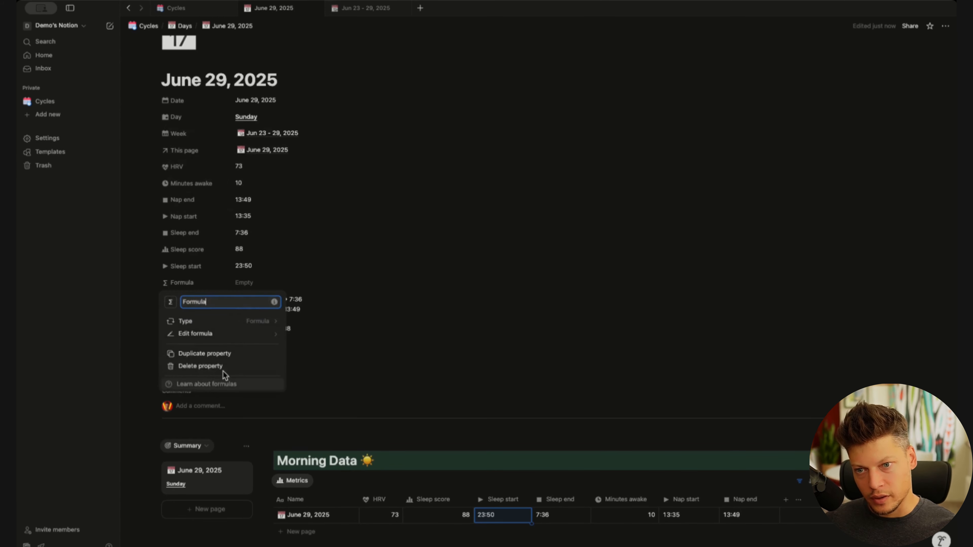
type("Sleep sta")
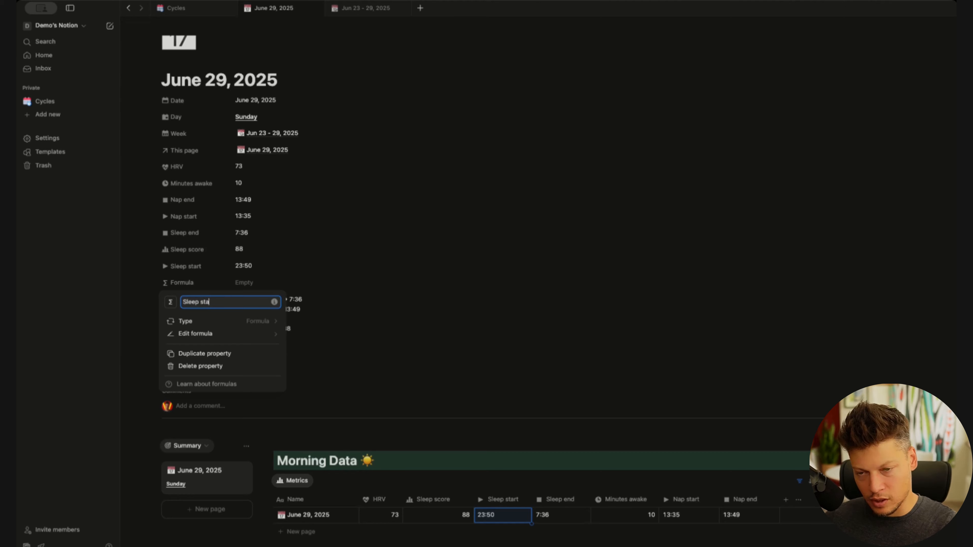
type("rt decima")
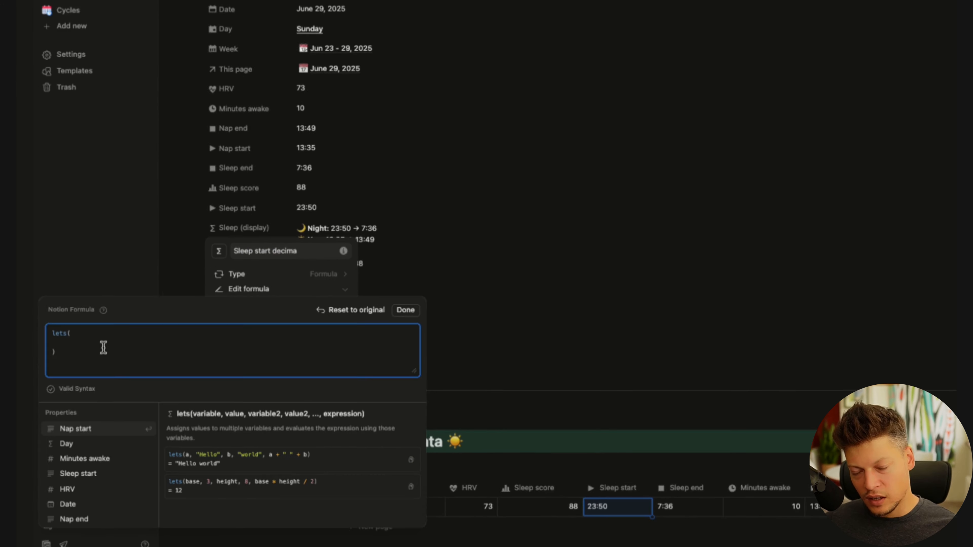
Write a lets() formula that defines parts as Sleep start.split(":") and returns parts, then save it
type("parts, Sleep start.split(\":\"),")
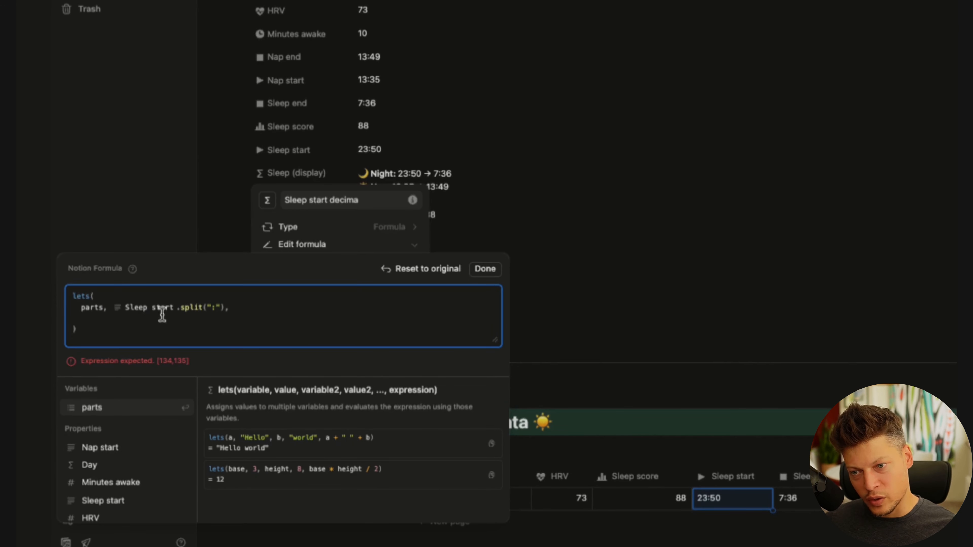
key("Return")
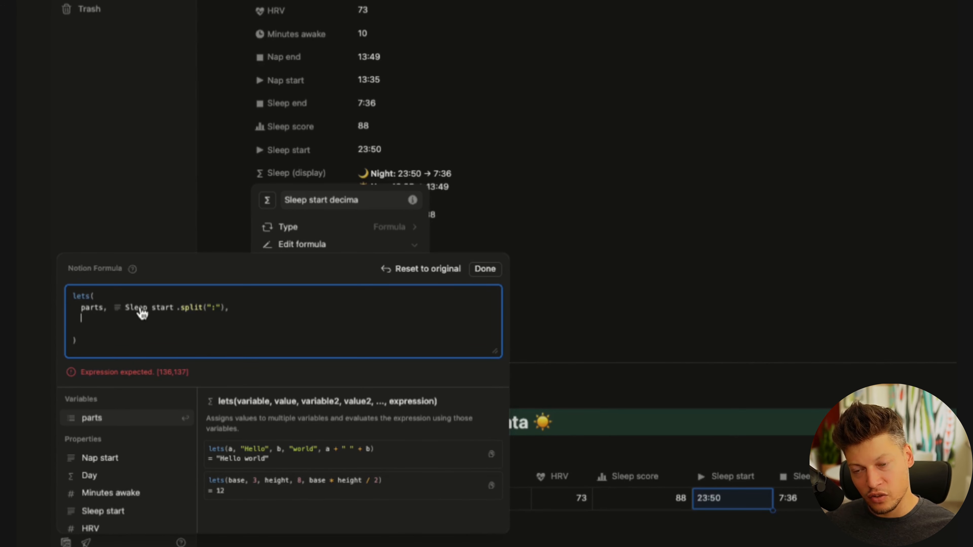
left_click(216, 309)
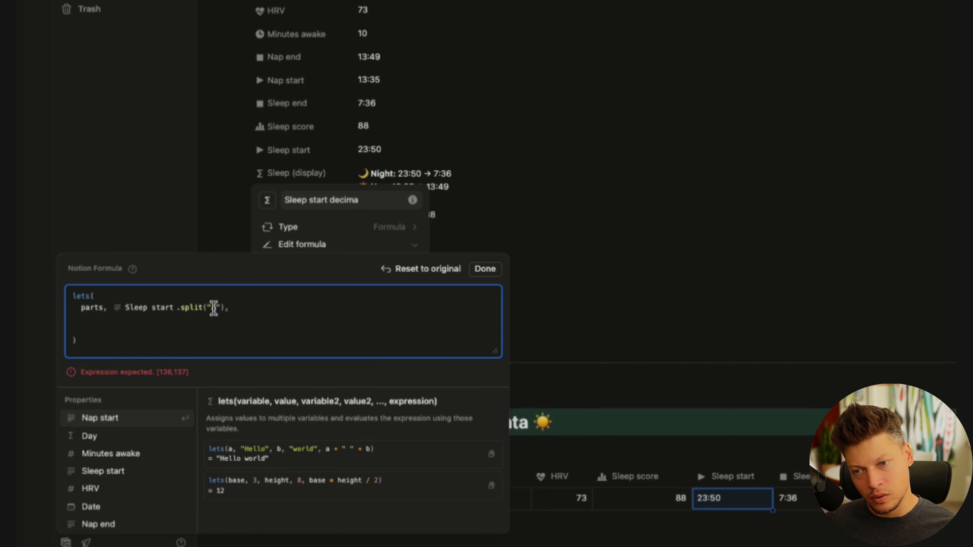
left_click(263, 311)
key("Return")
key("Return")
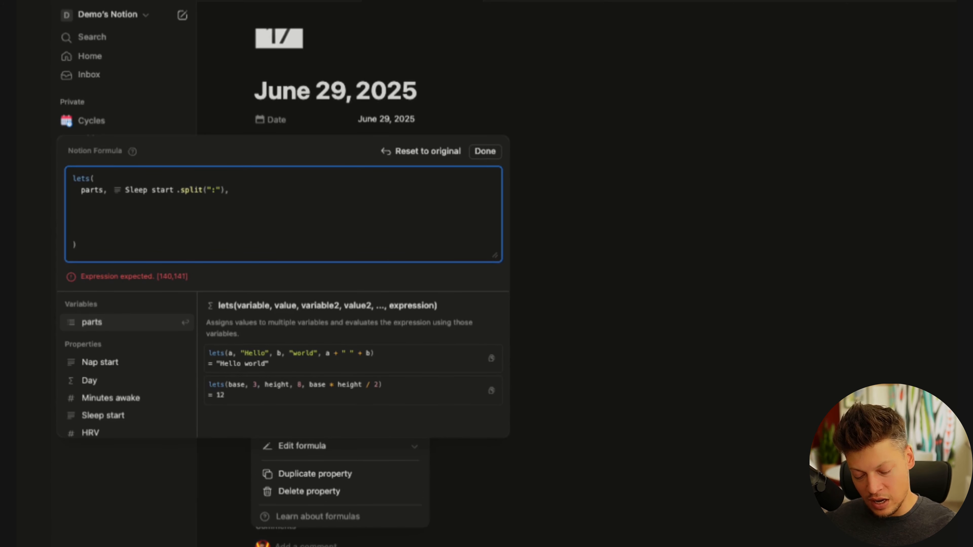
type("parts")
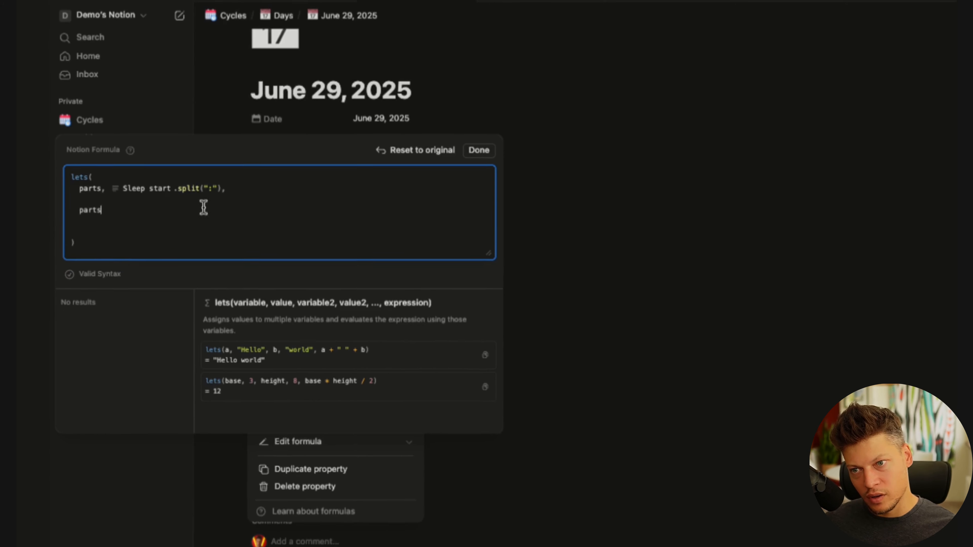
left_click(485, 151)
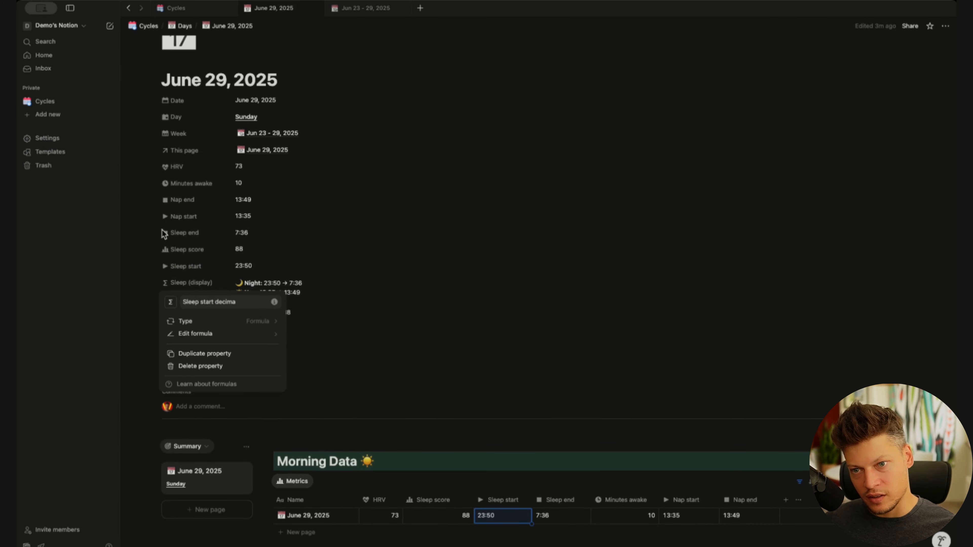
left_click(303, 248)
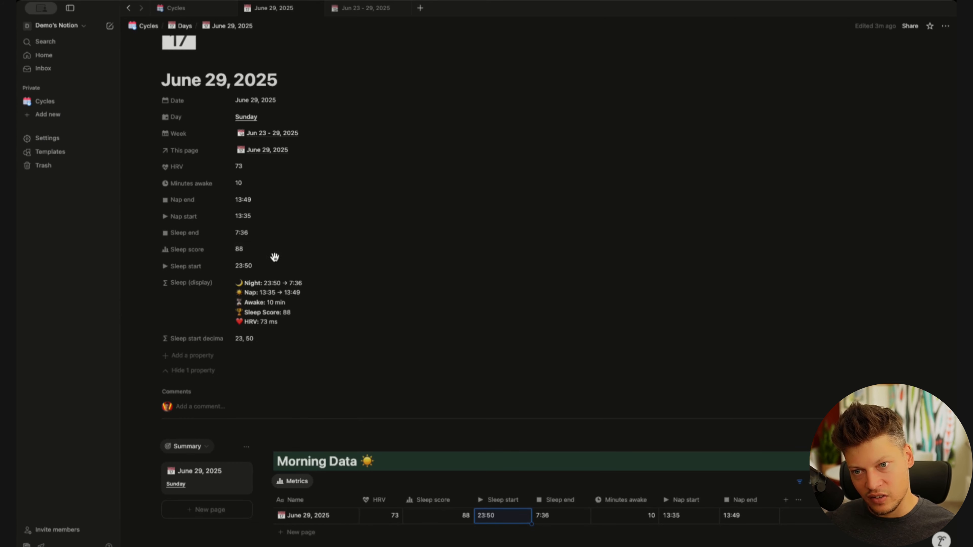
Replace the returned parts in the formula with the variables hours, parts.first().toNumber(), and minutes, parts.last().toNumber()
left_click(247, 344)
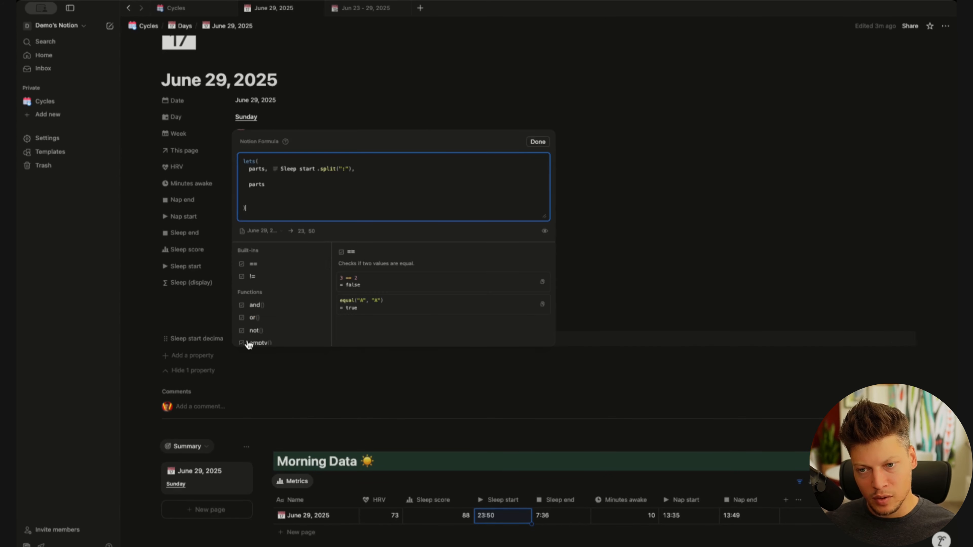
left_click(288, 188)
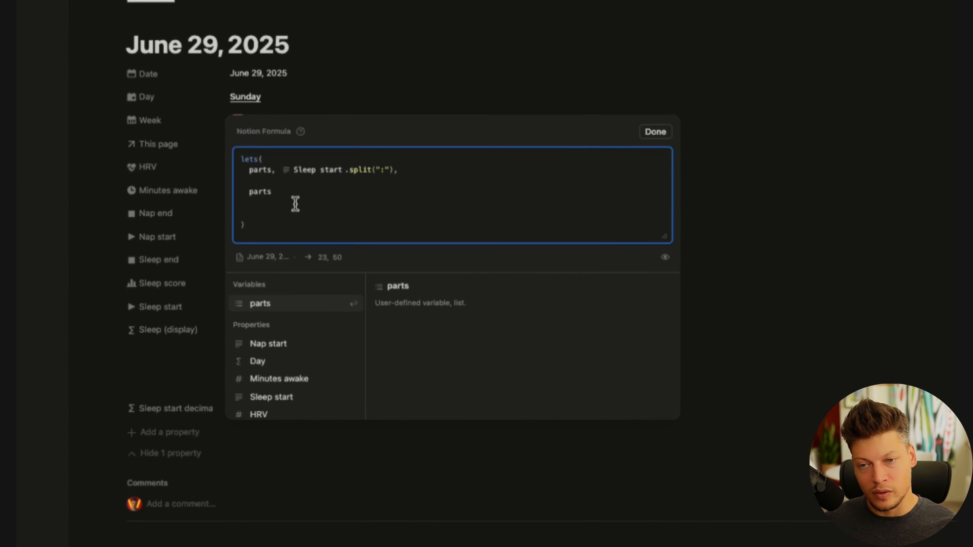
double_click(250, 184)
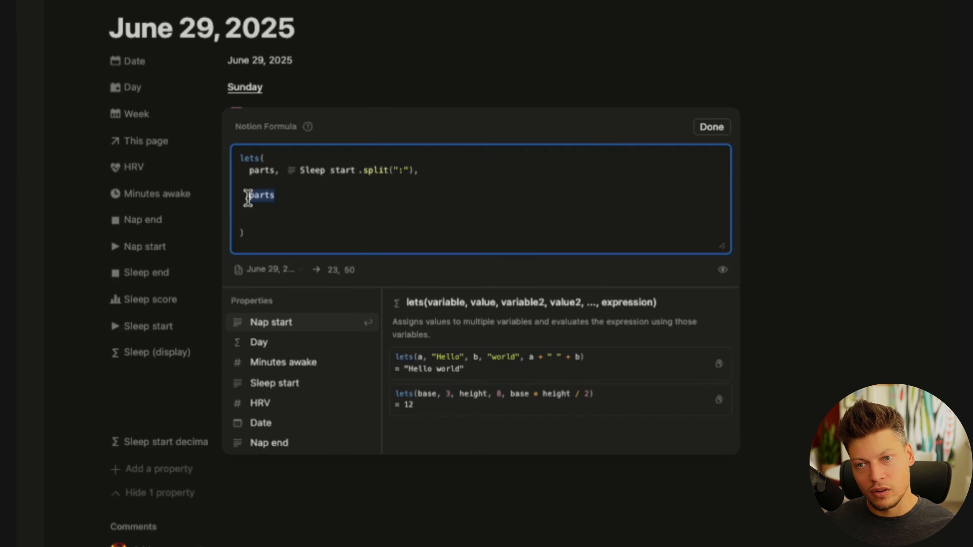
key("BackSpace")
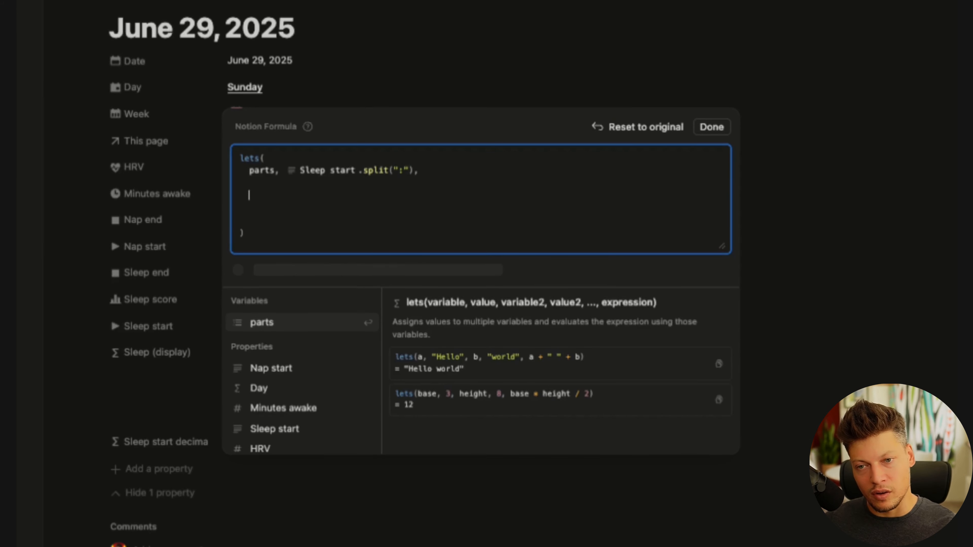
type("hours, parts.first().toNumber(),   minutes, parts.last().toNumber(),")
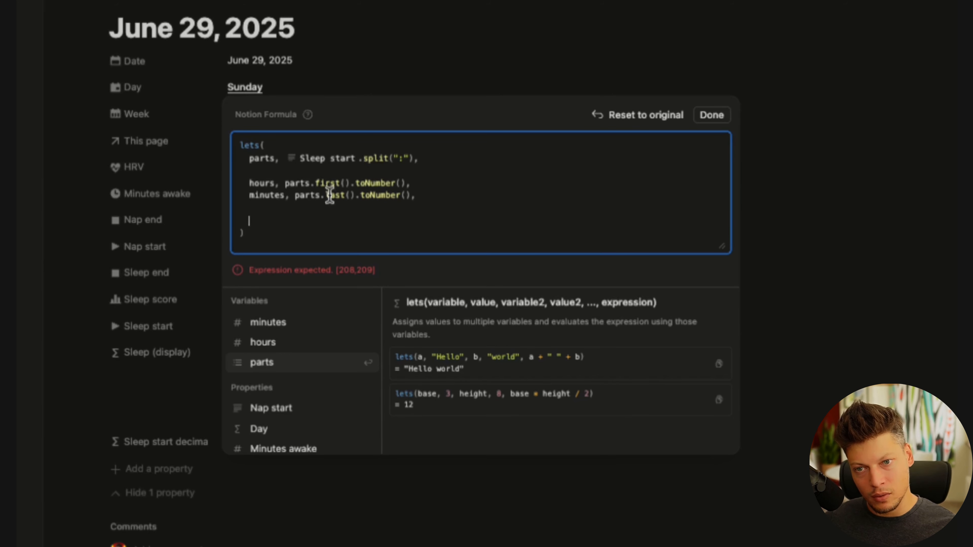
Add hours + (minutes / 60) as the final expression of the lets() formula
left_click(349, 183)
left_click_drag(351, 182, 290, 183)
left_click(372, 184)
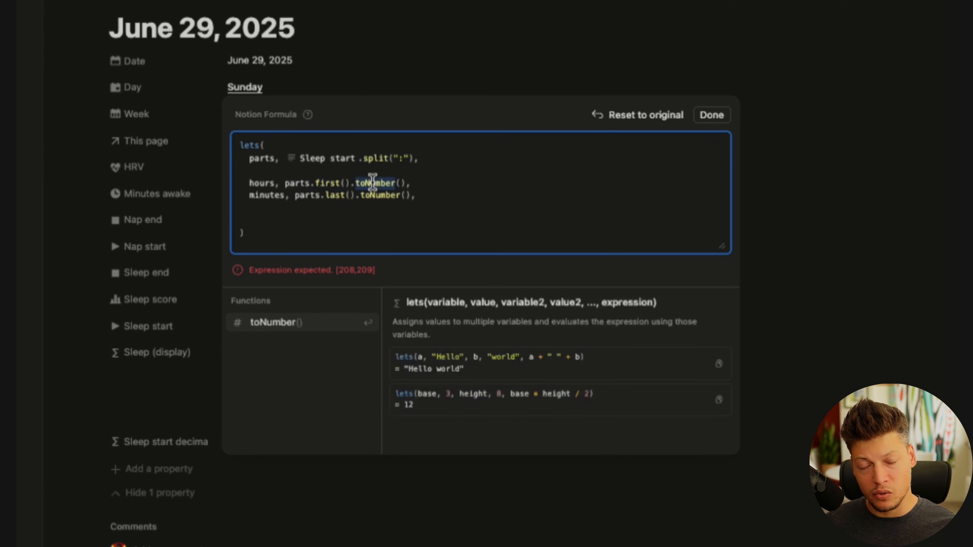
left_click(312, 214)
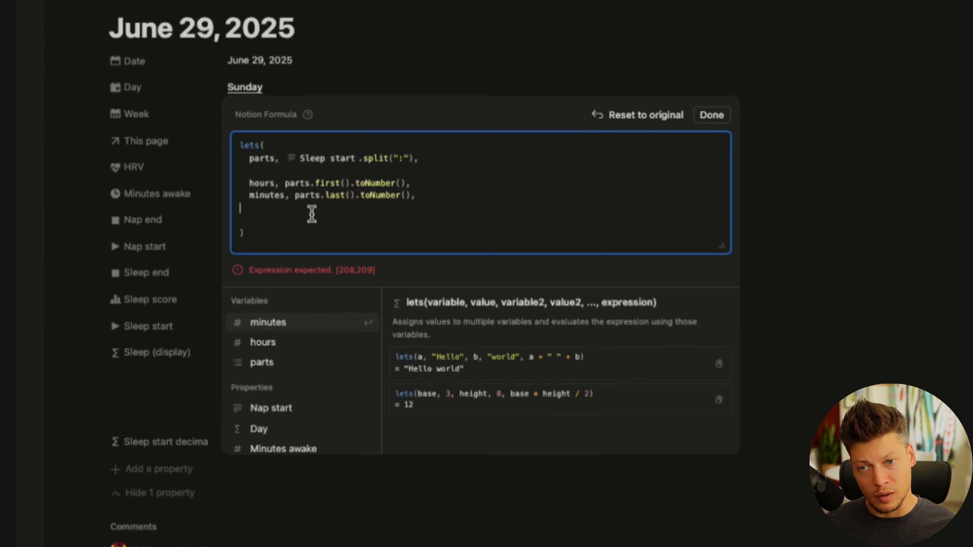
left_click(277, 235)
left_click(290, 221)
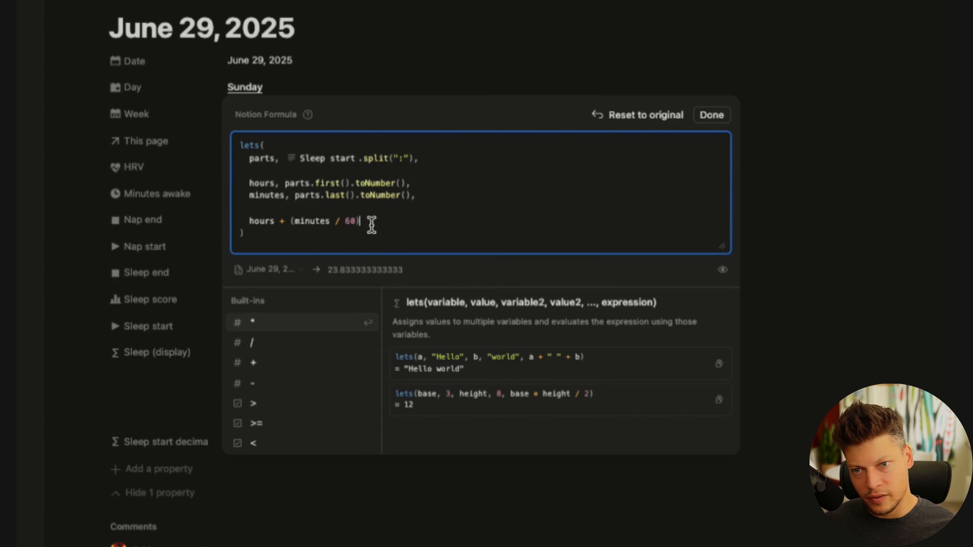
Wrap the final expression as round(hours + (minutes / 60), 2) and save the formula
double_click(258, 223)
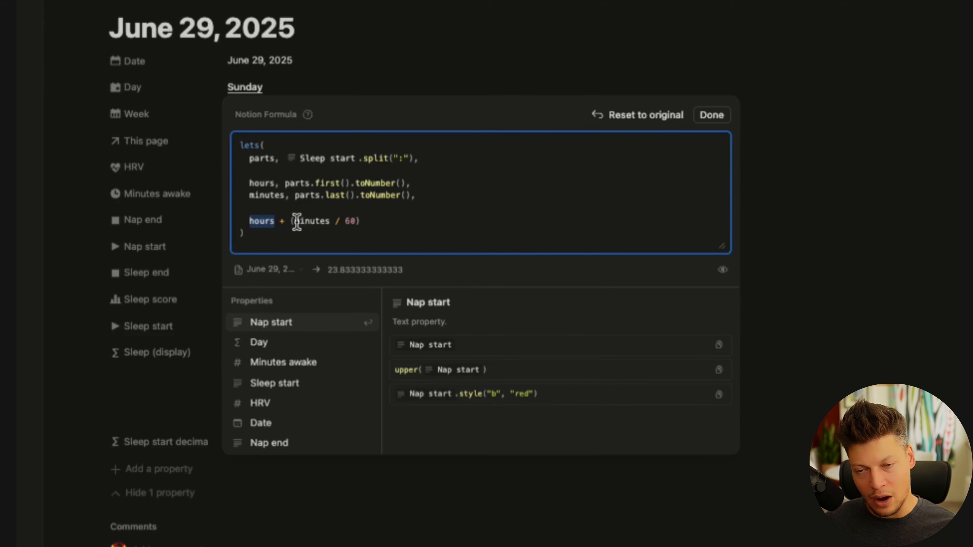
double_click(314, 221)
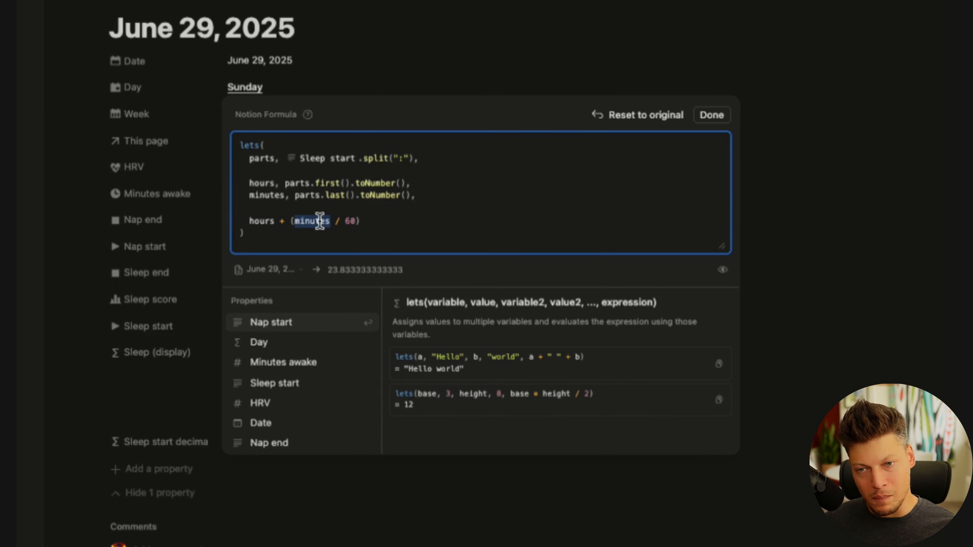
left_click(368, 221)
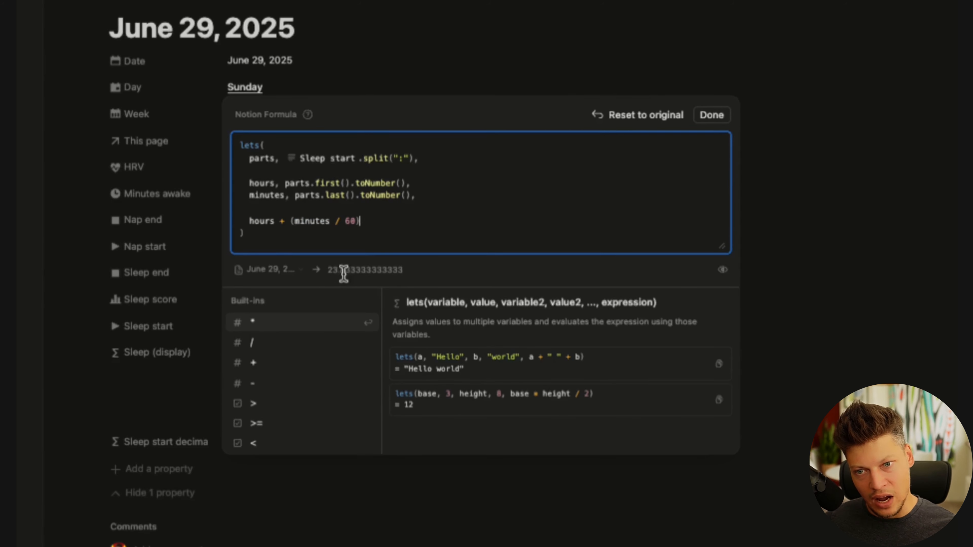
type(")")
key("super+Left")
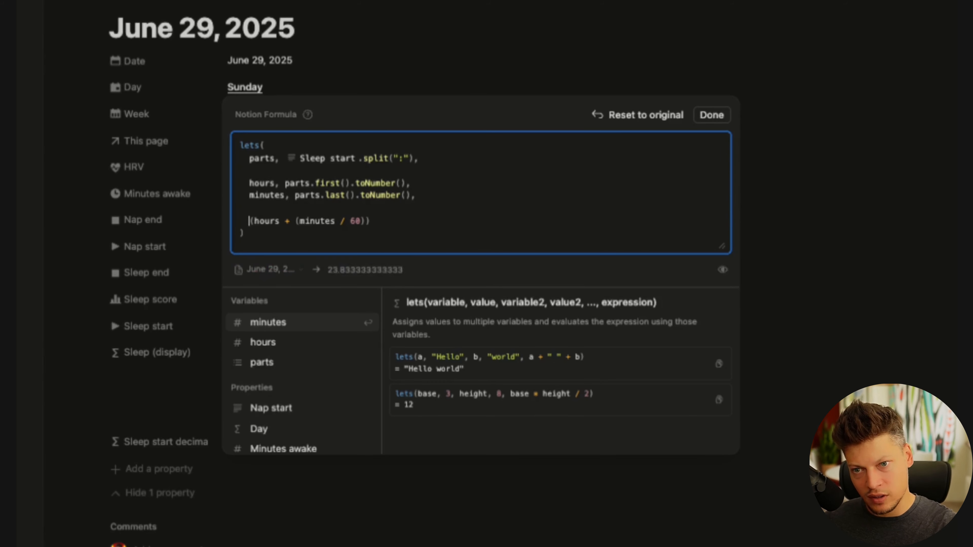
type("round(")
key("super+Right")
key("Left")
type(", 2")
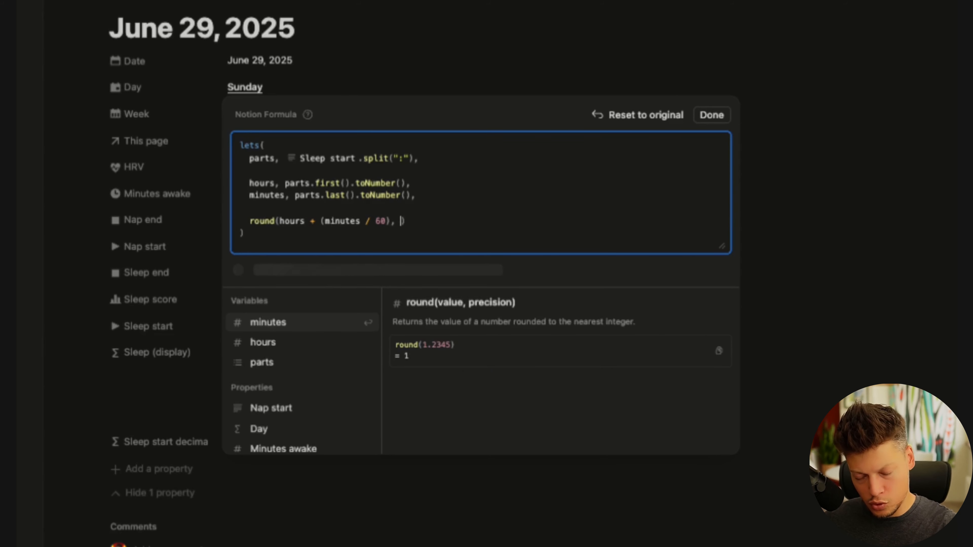
left_click(475, 229)
left_click(711, 115)
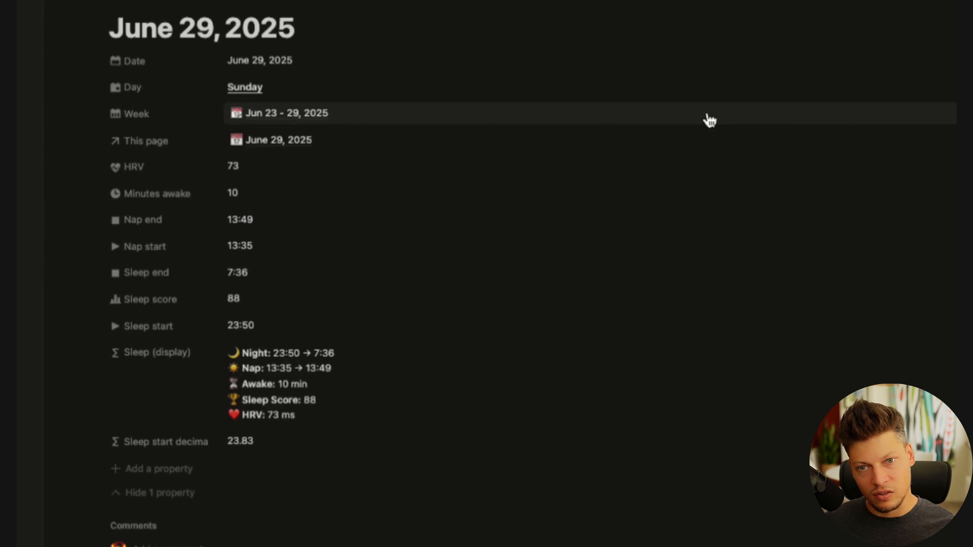
Rename the Sleep start decima property to "Sleep start decimal"
left_click(267, 445)
left_click(710, 115)
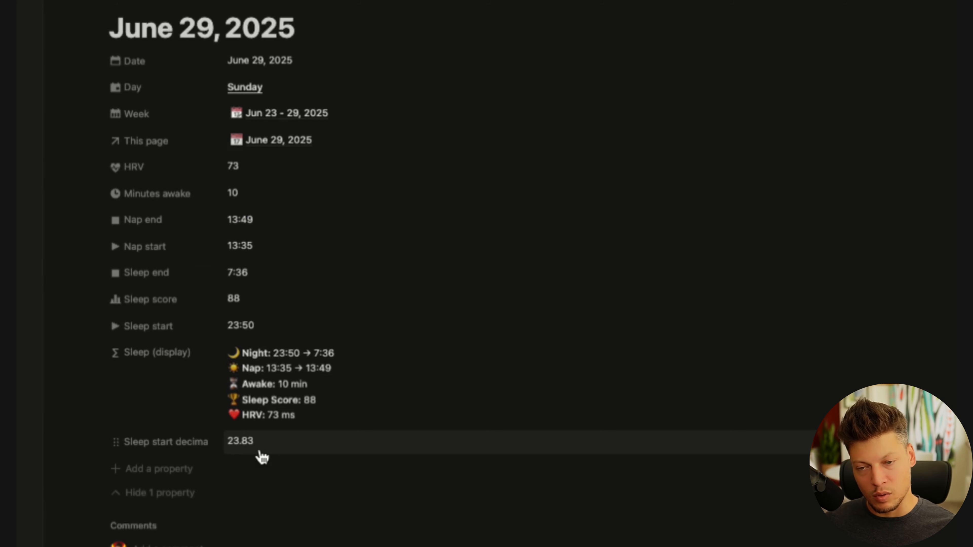
left_click(166, 442)
left_click(215, 460)
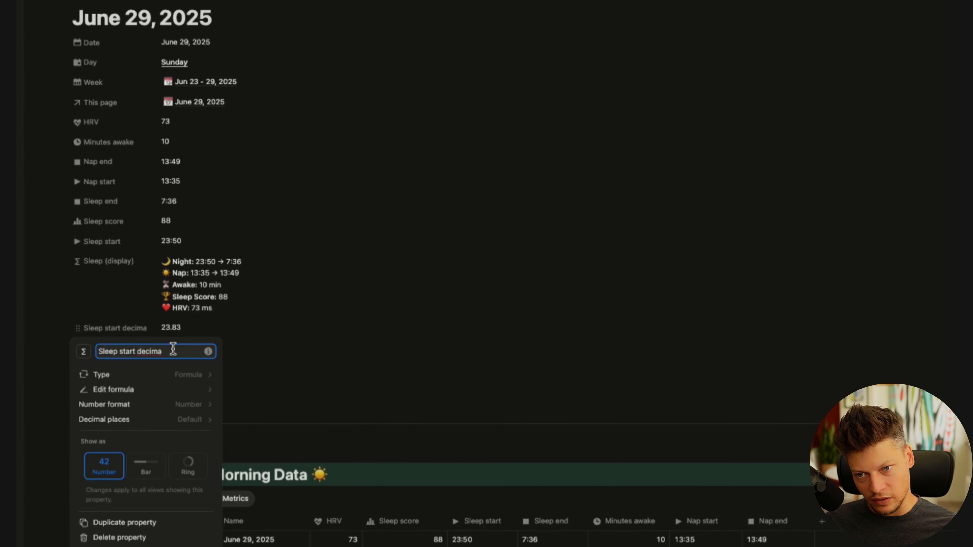
key("Escape")
Add another formula property named "Sleep end decimal" to the page
left_click(98, 350)
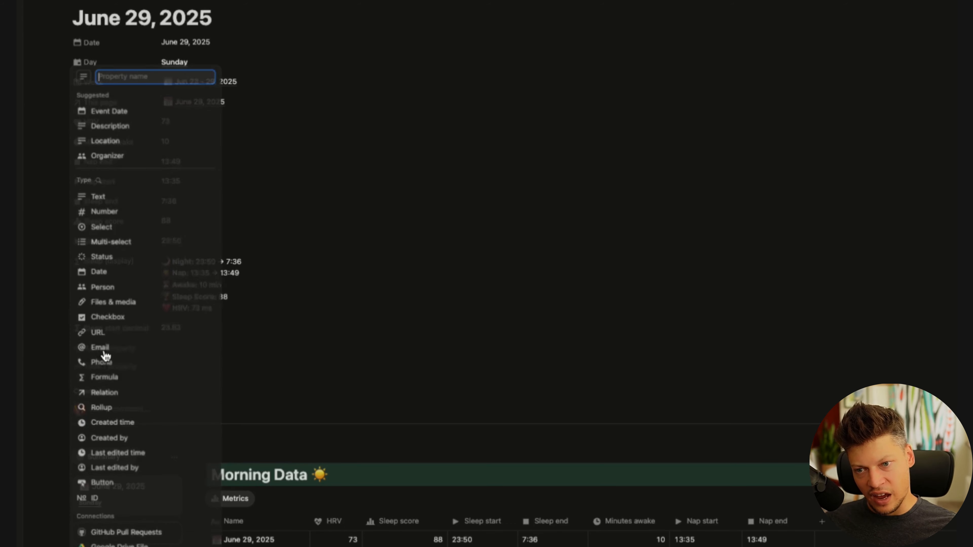
left_click(123, 379)
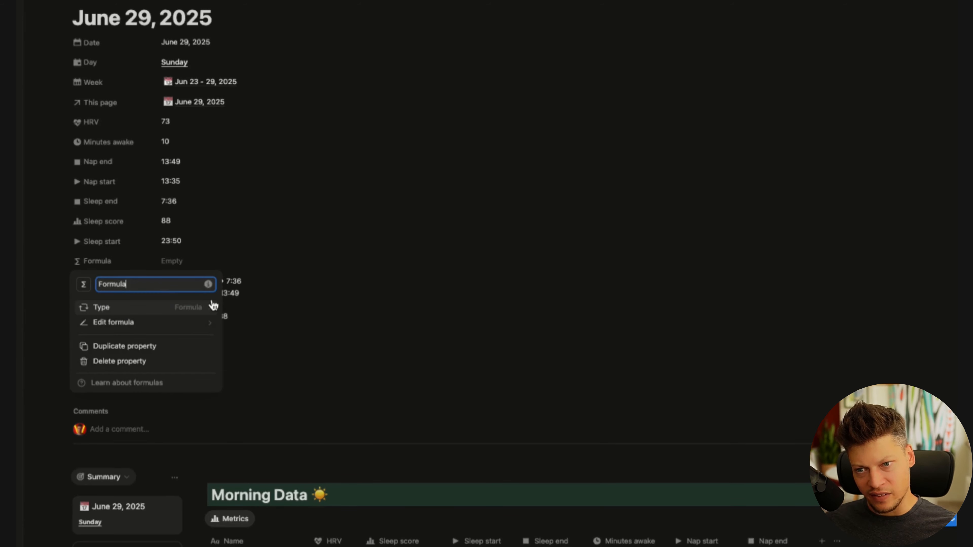
type("Sleep end decimal")
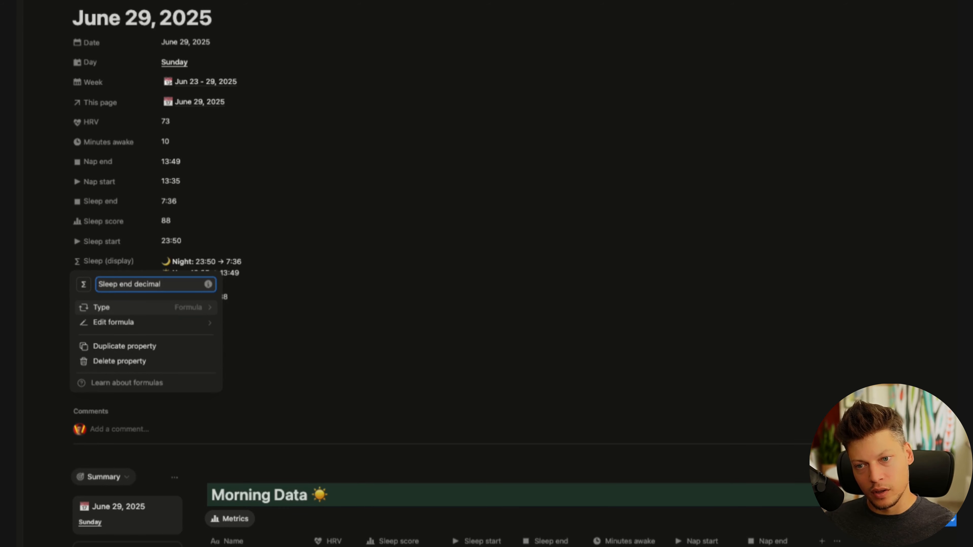
left_click(317, 313)
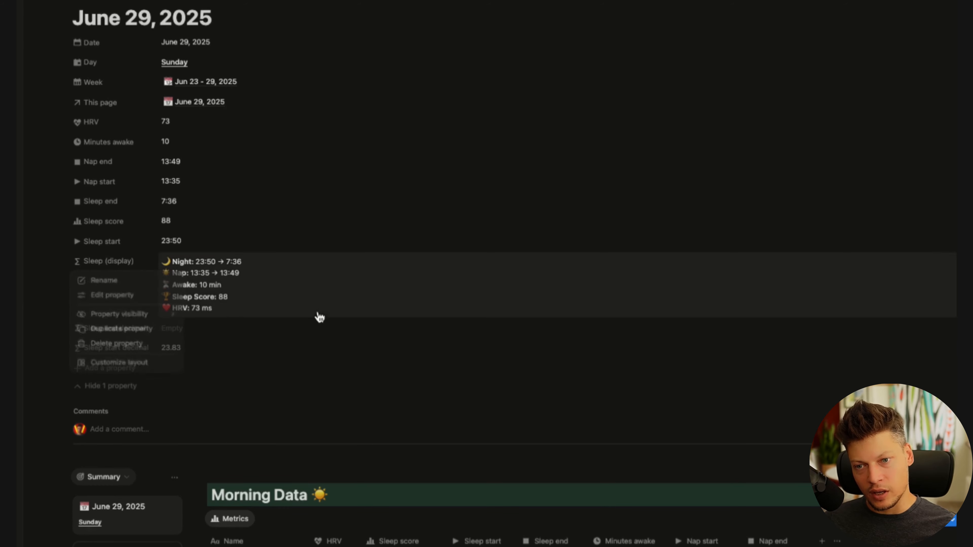
Enter and save a Sleep end decimal lets() formula that splits Sleep end at ":" into hours and minutes and returns round(hours + (minutes / 60), 2)
left_click(200, 338)
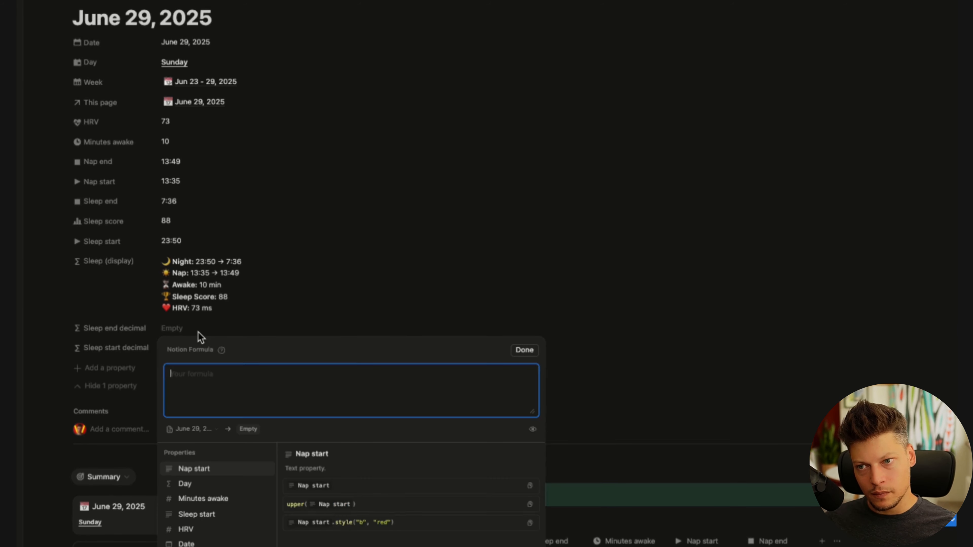
type("lets(   parts, Sleep end.split(\":\"),    hours, parts.first().toNumber(),   minutes, parts.last().toNumber(),    round(hours + (minutes / 60), 2) )")
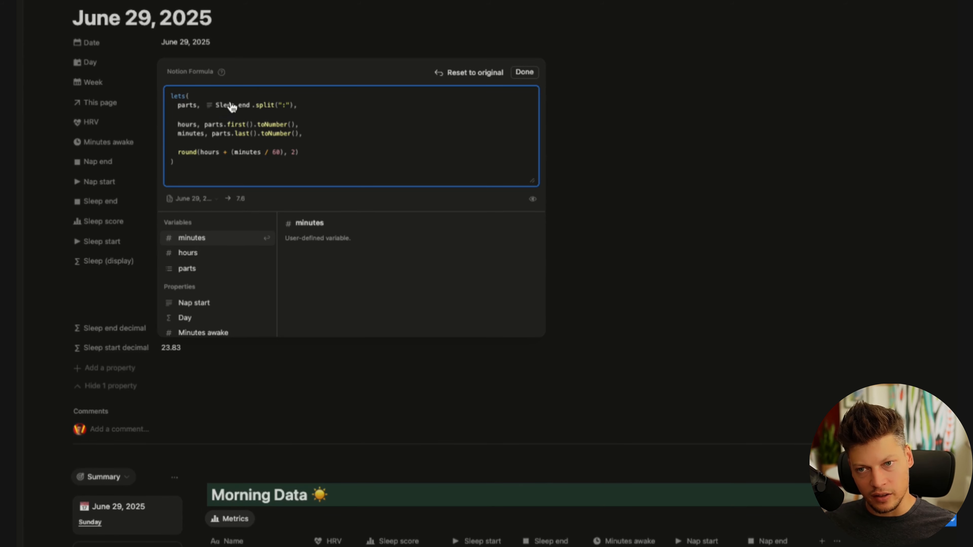
left_click(285, 109)
double_click(236, 123)
double_click(277, 123)
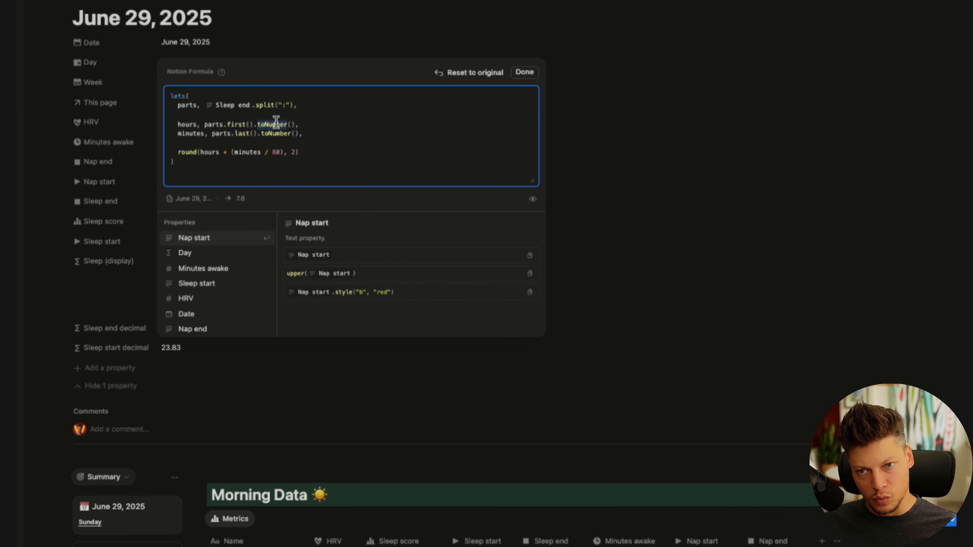
left_click(301, 134)
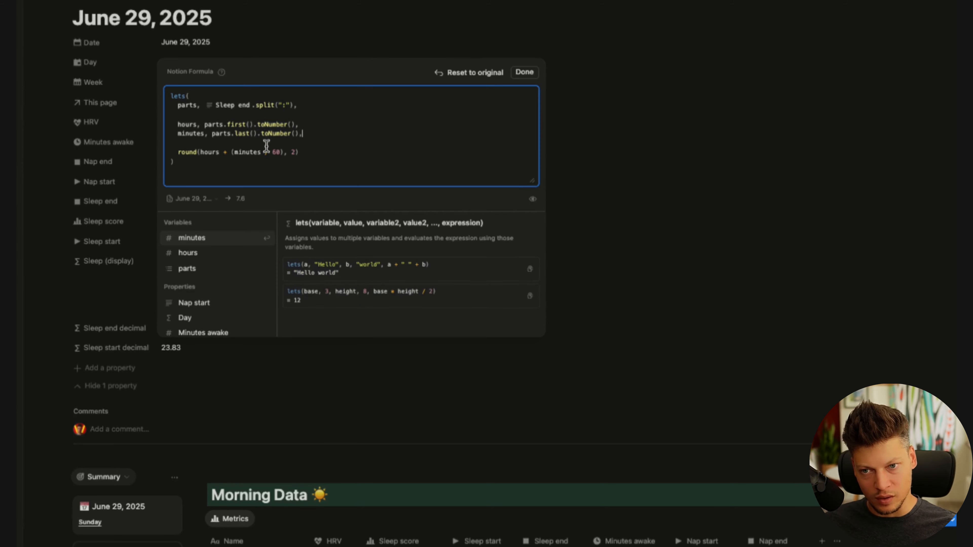
left_click_drag(178, 152, 380, 153)
left_click(385, 151)
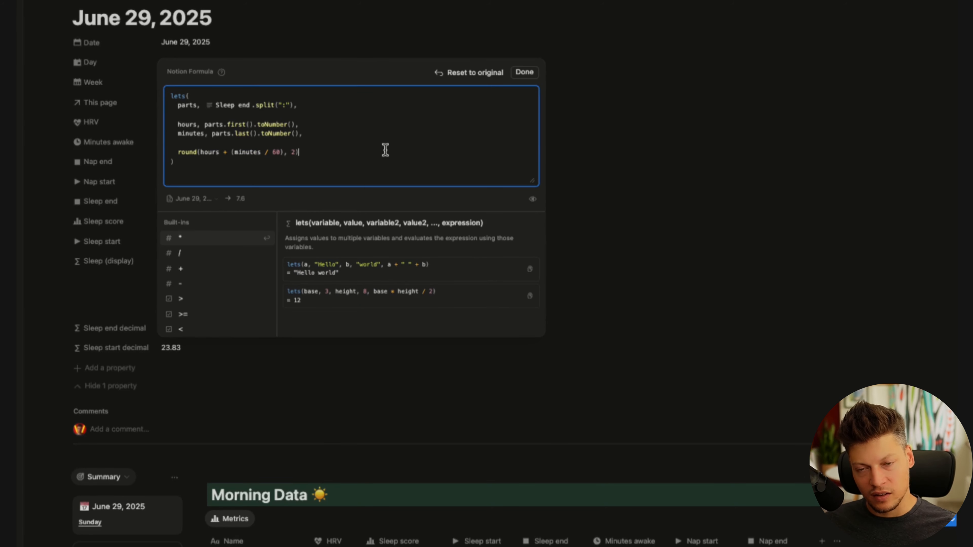
left_click(524, 72)
left_click(175, 330)
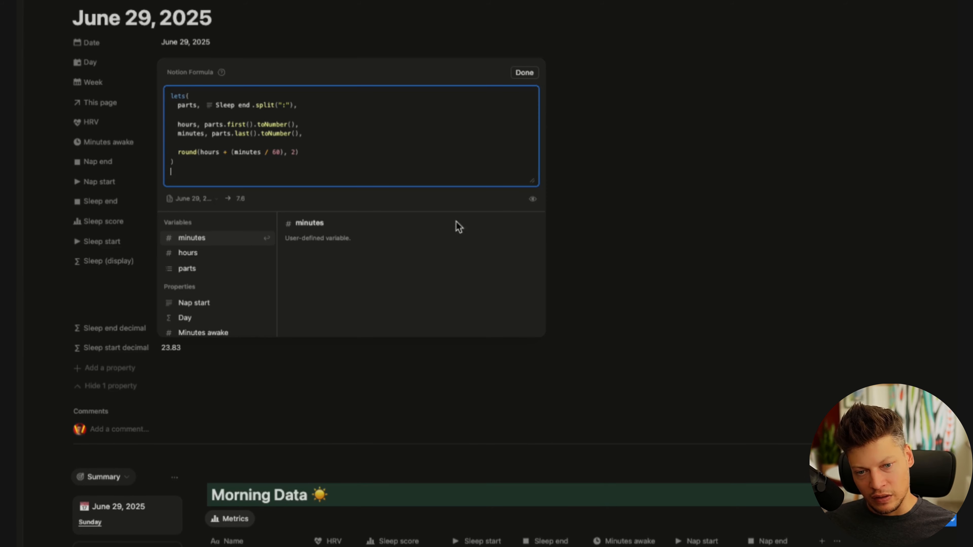
left_click(596, 262)
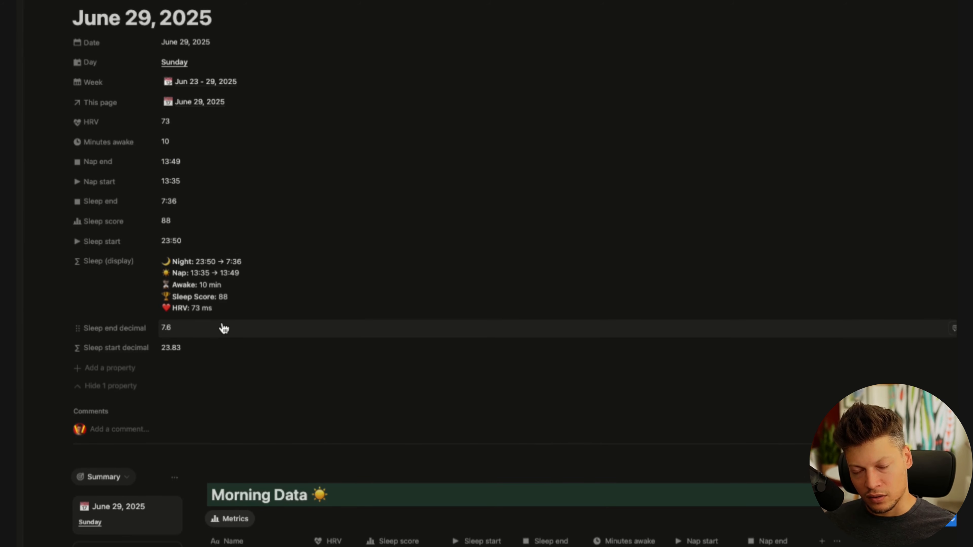
Add another formula property named "Sleep duration decimal" to the page
left_click(97, 369)
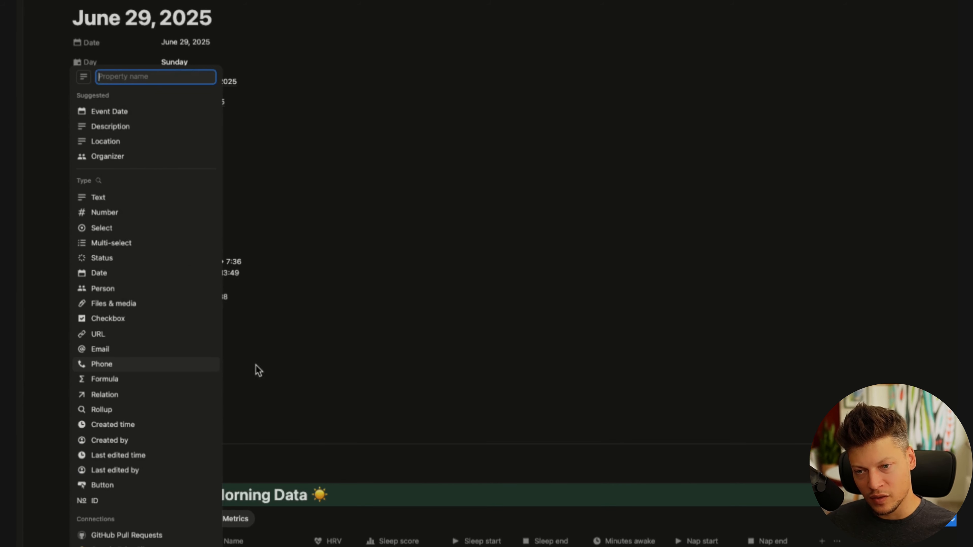
left_click(115, 380)
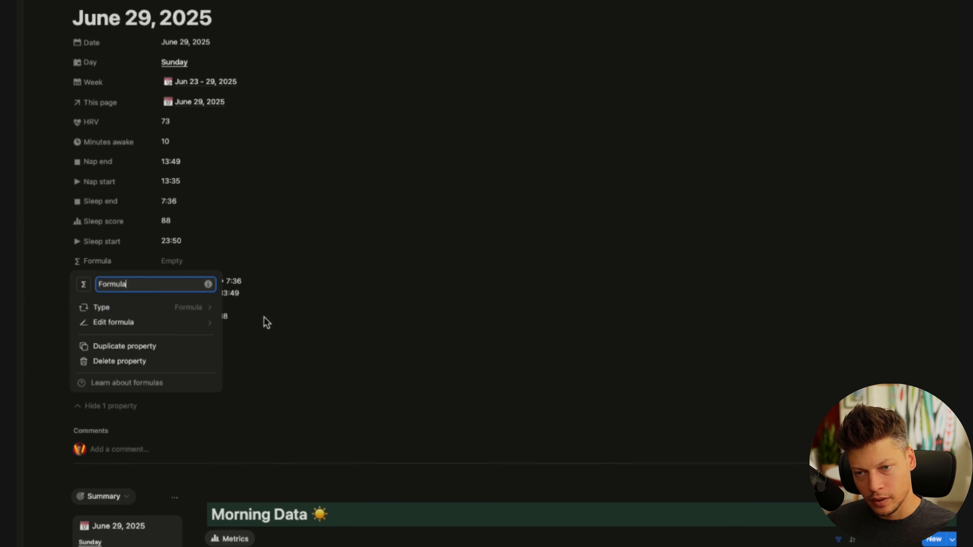
key("BackSpace")
type("Sleep durati")
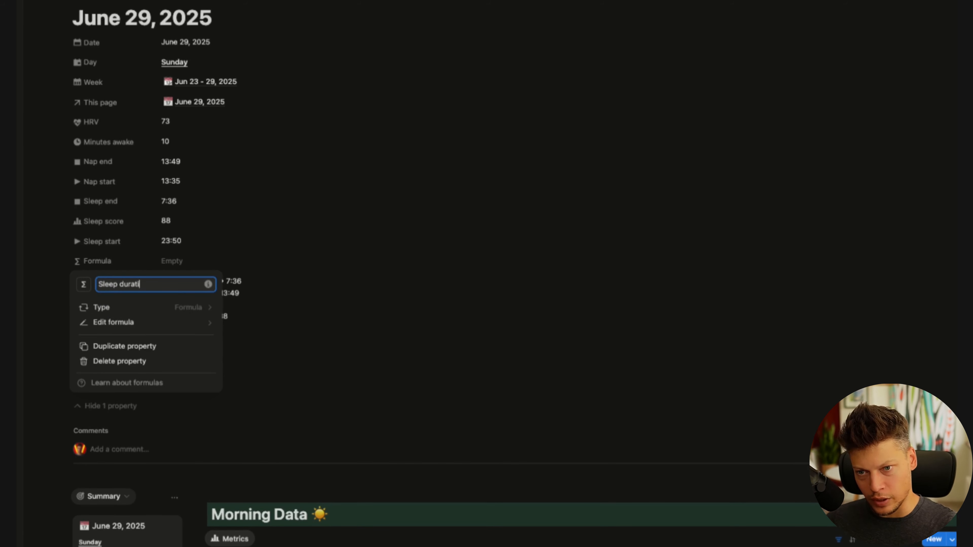
type("on decimal")
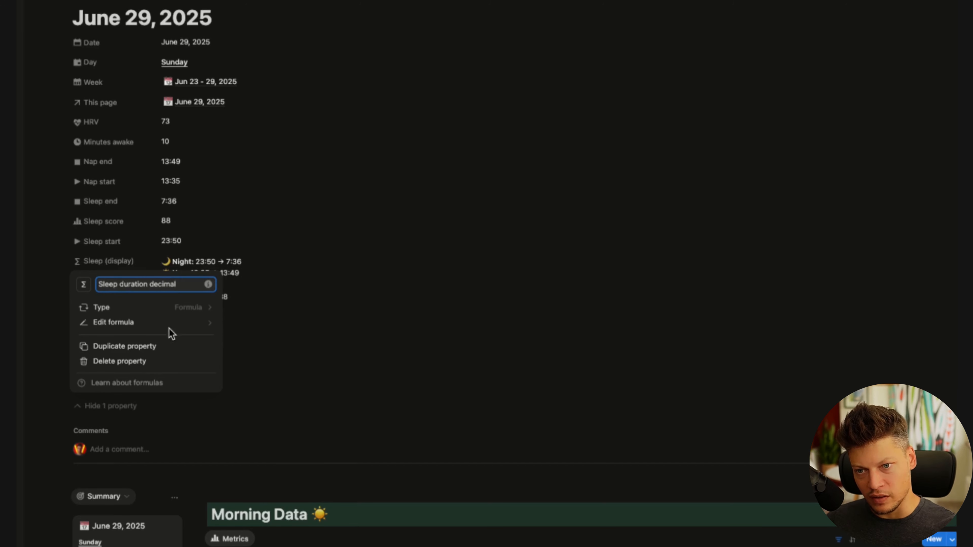
left_click(326, 241)
Start the sleep duration formula with lets(), defining startDecimal as Sleep start decimal, endDecimal as Sleep end decimal, and a duration variable without a value
left_click(195, 330)
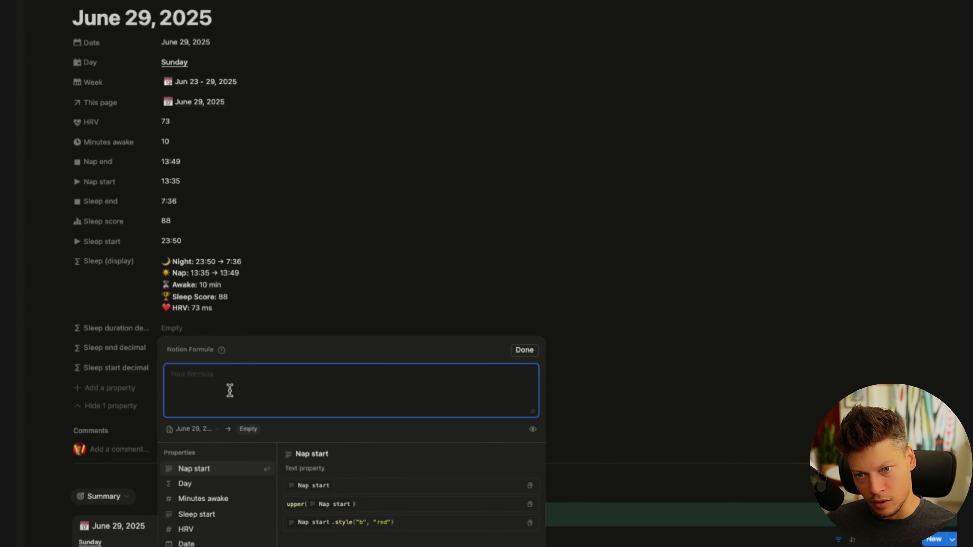
type("lets(")
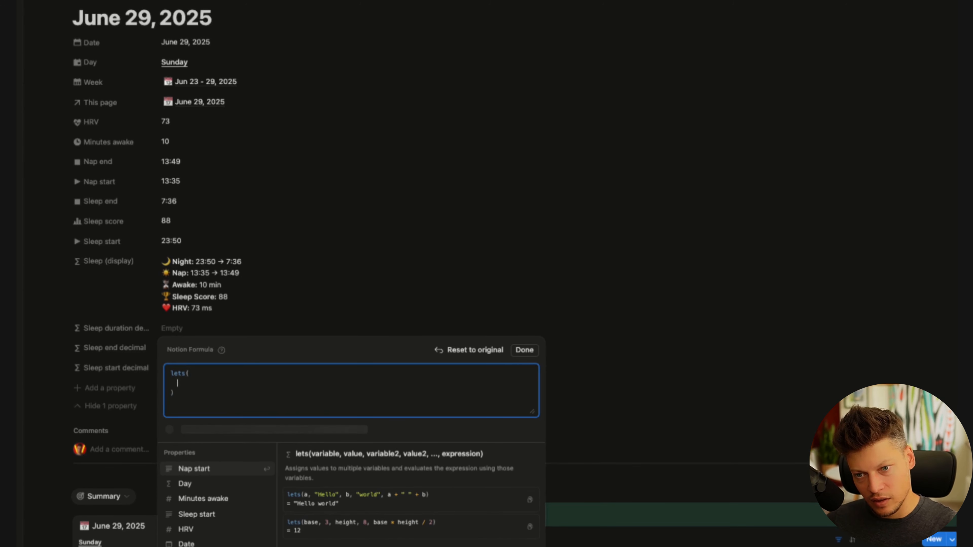
type("startDecimal, Sleep start decimal ,   endDecimal, Sleep end decimal ,")
key("Return")
key("Return")
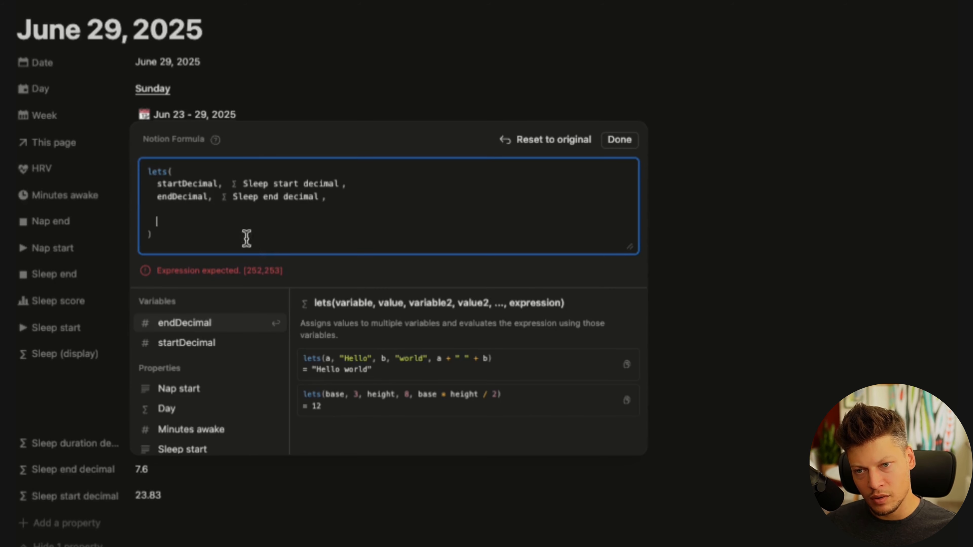
type("duration,")
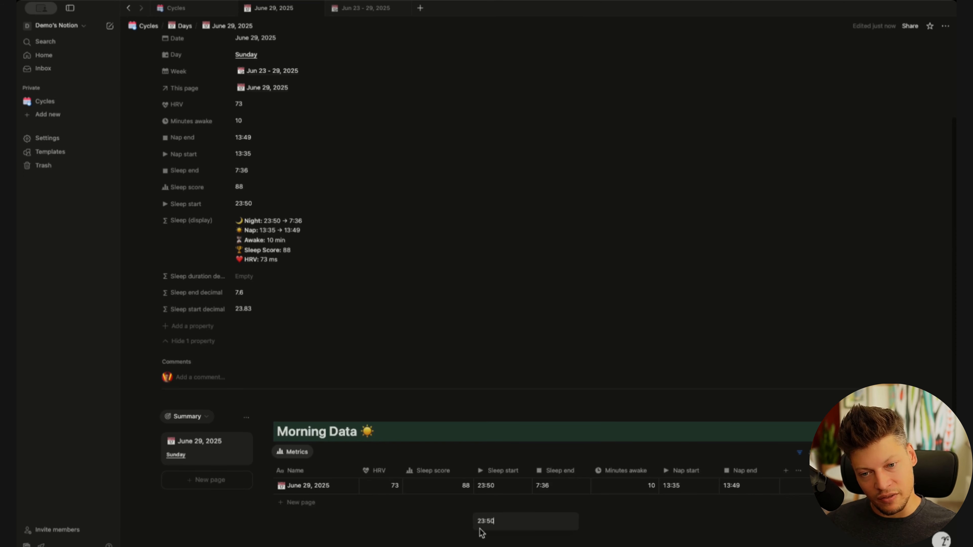
Set the Sleep start time of the June 29, 2025 entry in the Morning Data table to 01:50
left_click(481, 483)
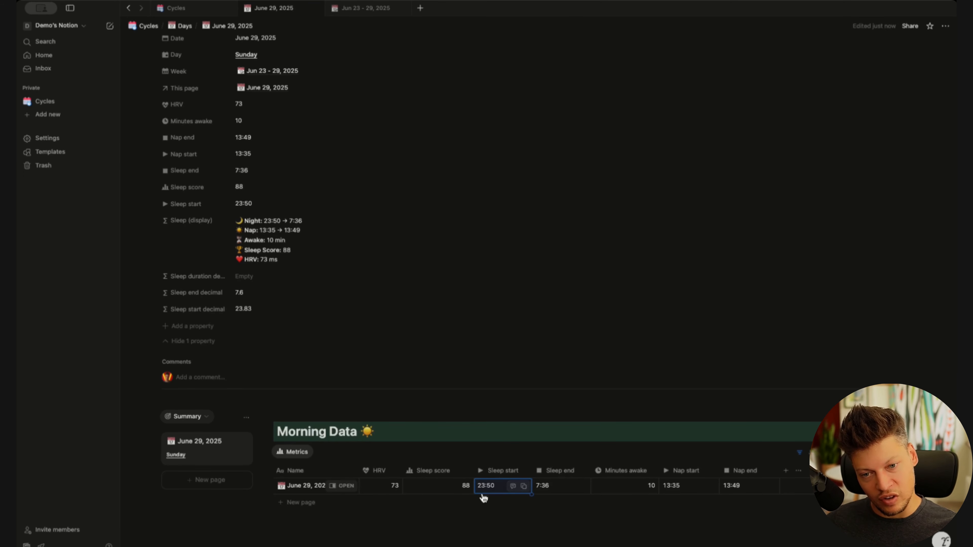
left_click(483, 485)
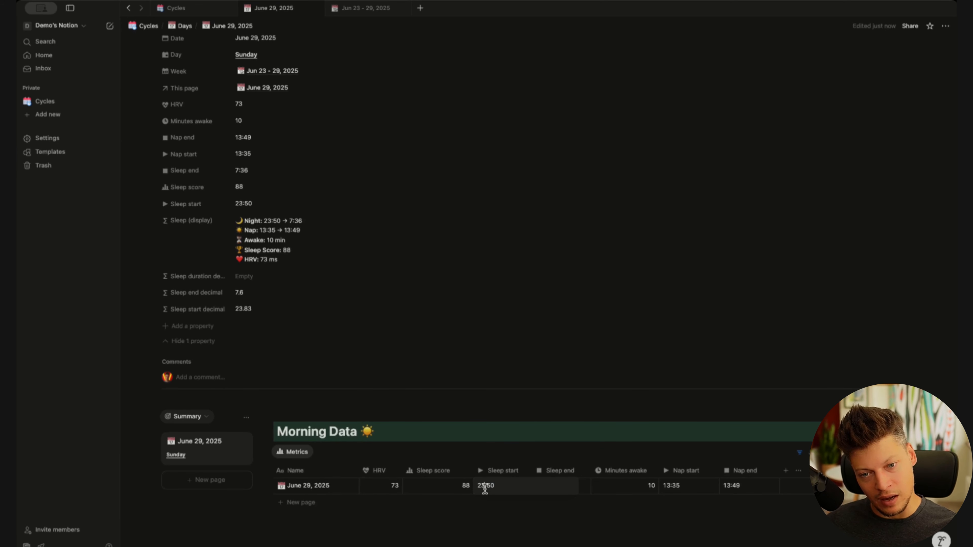
type("01:50")
key("Return")
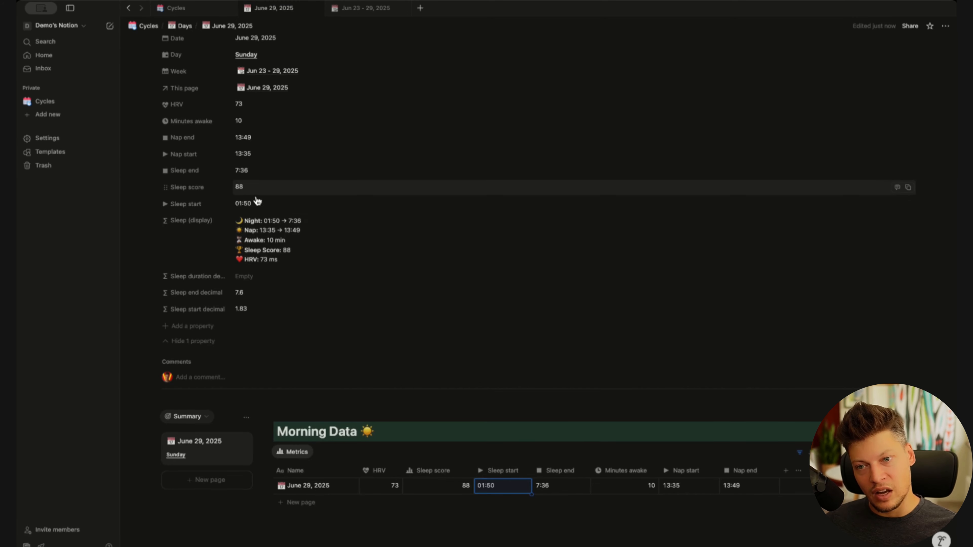
Define the duration variable in the Sleep duration decimal formula as endDecimal - startDecimal
left_click(285, 277)
left_click(283, 345)
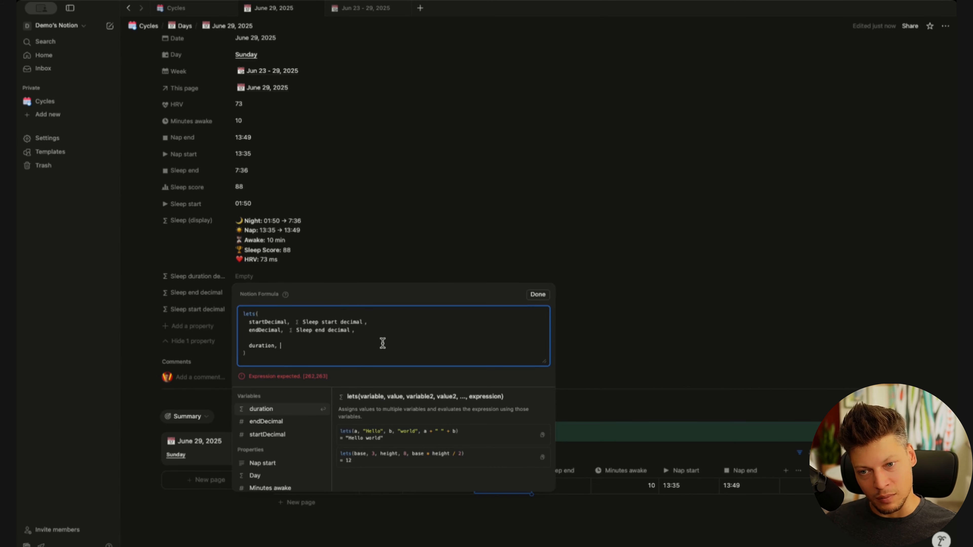
type("endDecimal ")
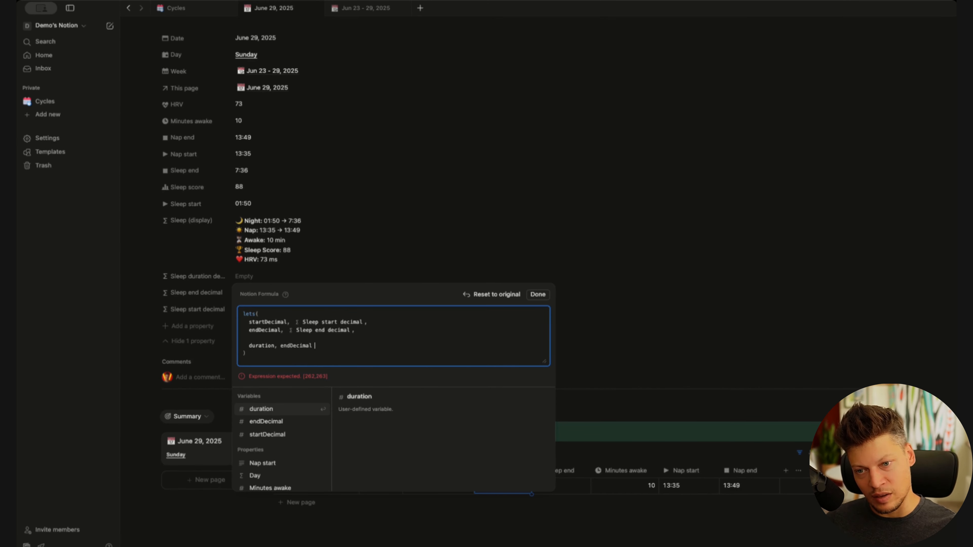
type("- start")
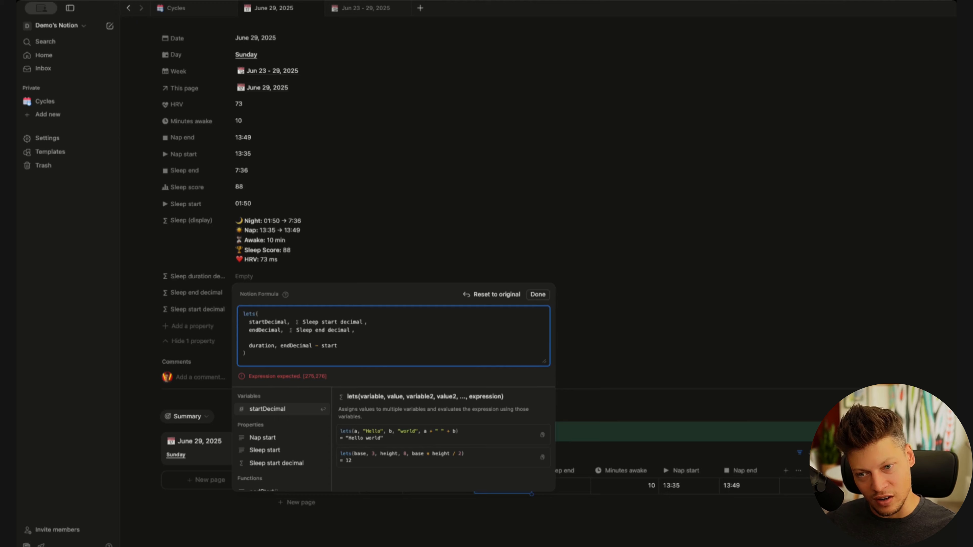
key("Return")
type(",")
key("shift+Return")
key("shift+Return")
Add duration as the final expression of the lets() formula
type("dueratio")
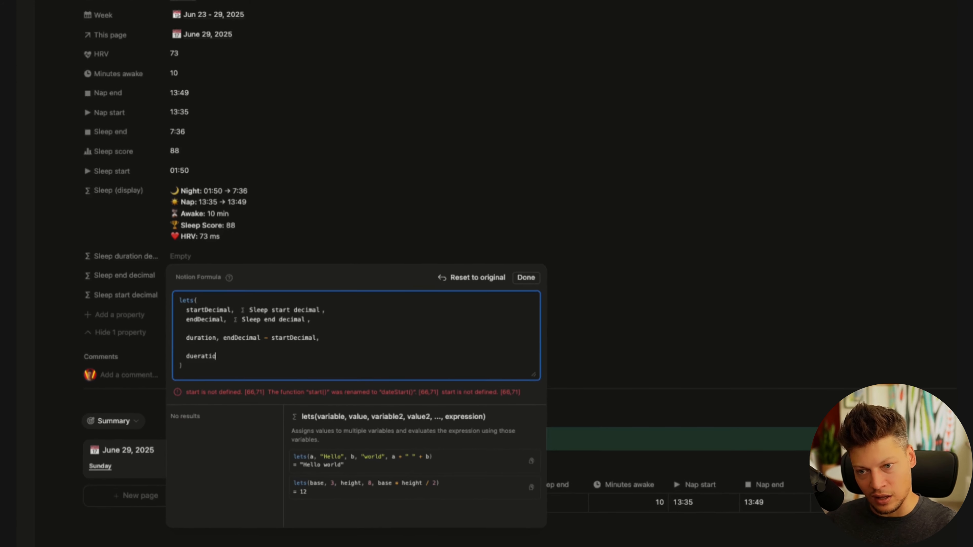
key("BackSpace")
key("BackSpace")
key("BackSpace")
key("BackSpace")
key("BackSpace")
key("BackSpace")
type("ration")
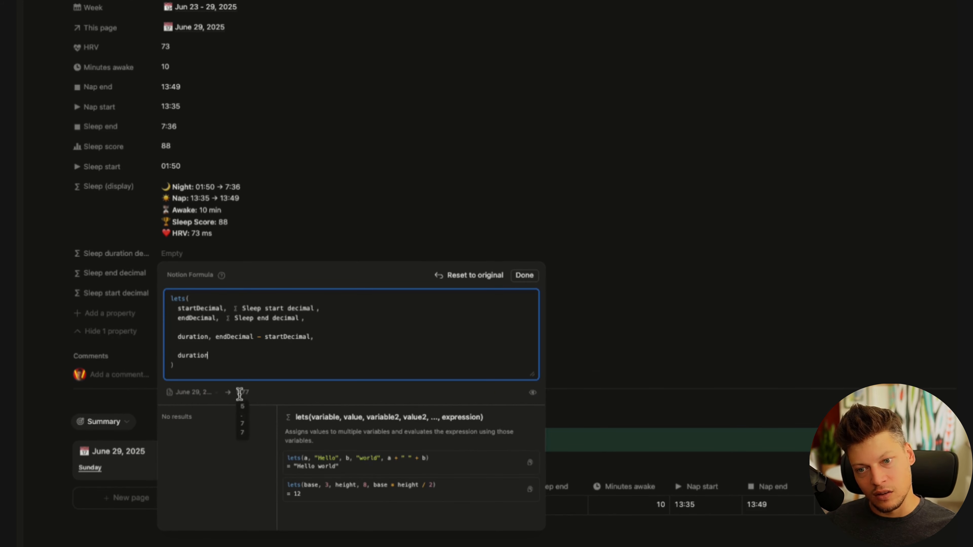
Save the duration formula and set the June 29, 2025 Sleep start time to 23:50 in the Morning Data table
left_click(610, 318)
left_click(461, 505)
key("BackSpace")
key("BackSpace")
type("23")
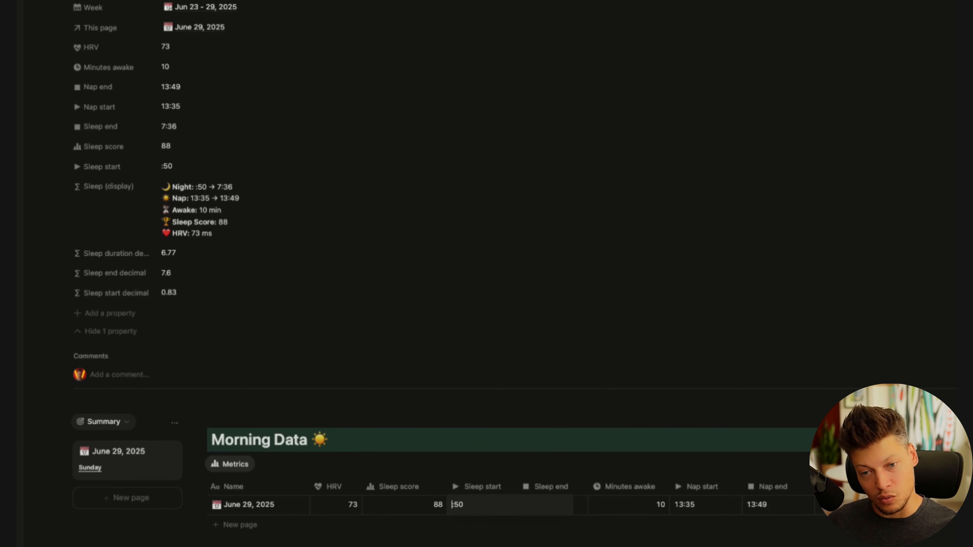
left_click(399, 534)
Replace the duration expression with endDecimal >= startDecimal ? endDecimal - startDecimal : (24 - startDecimal) + endDecimal
left_click(188, 253)
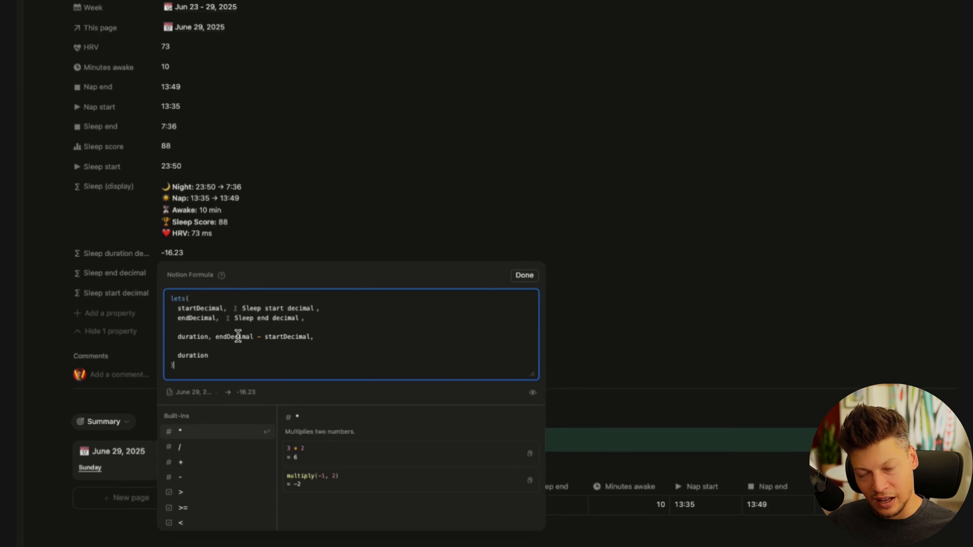
left_click_drag(216, 337, 312, 338)
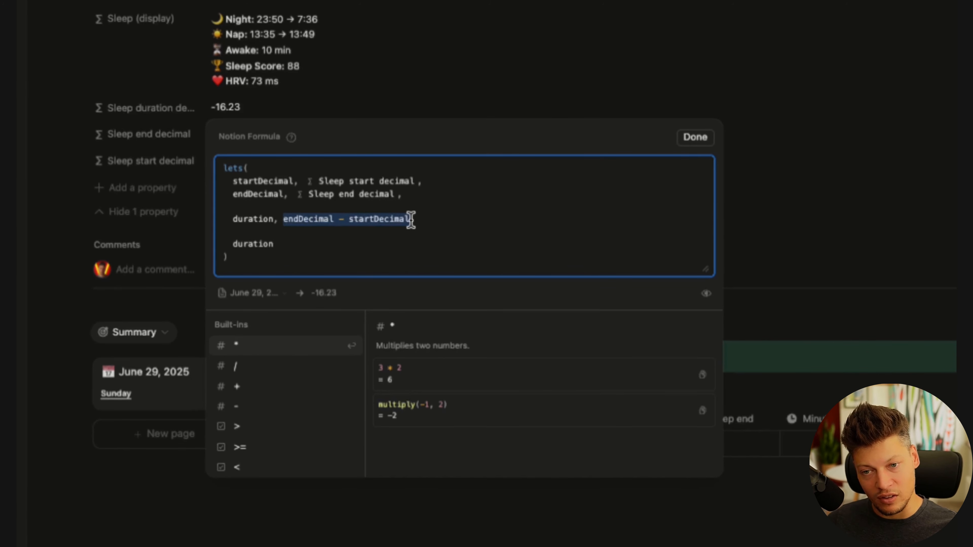
key("BackSpace")
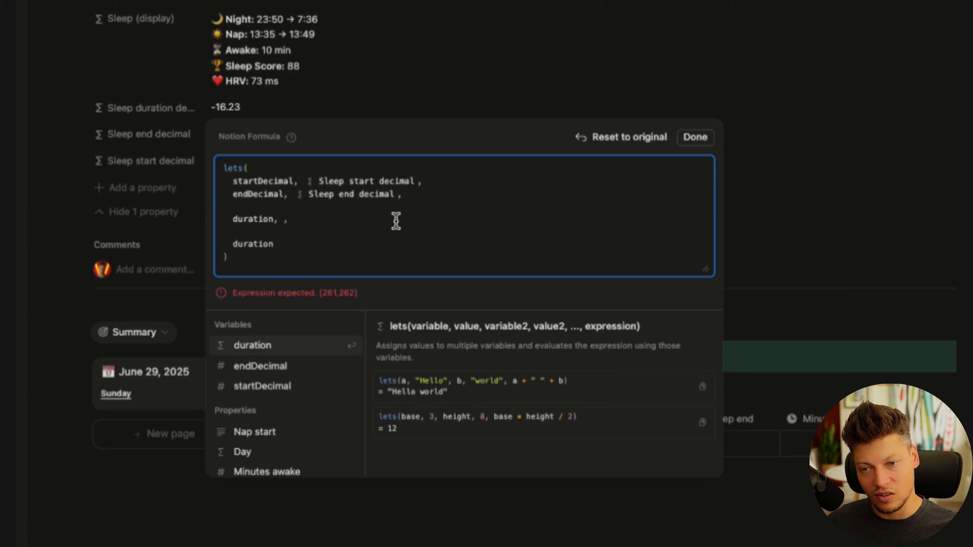
type("endDecimal >= startDecimal     ? endDecimal - startDecimal     : (24 - startDecimal) + endDecimal")
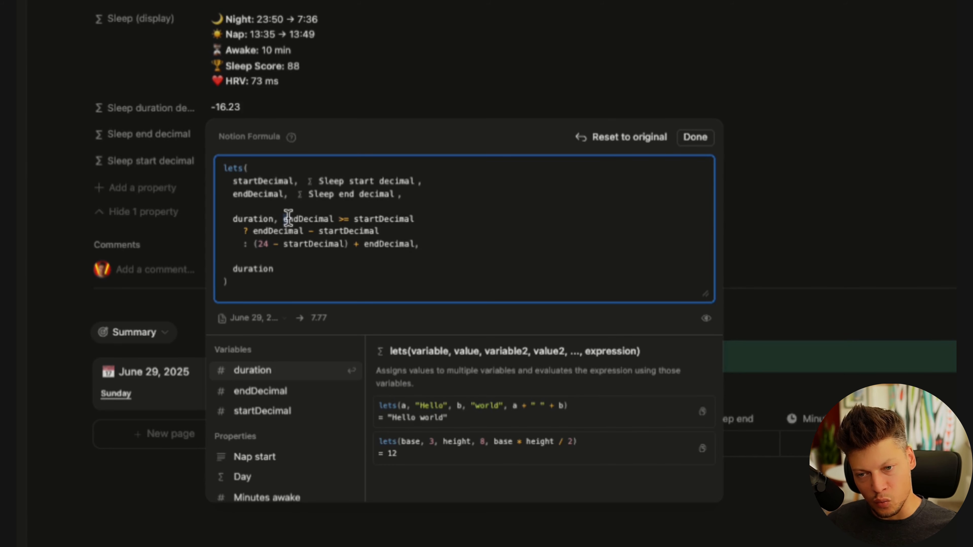
Examine the duration conditional, including its endDecimal >= startDecimal comparison and both result branches
left_click_drag(284, 219, 432, 213)
left_click(450, 223)
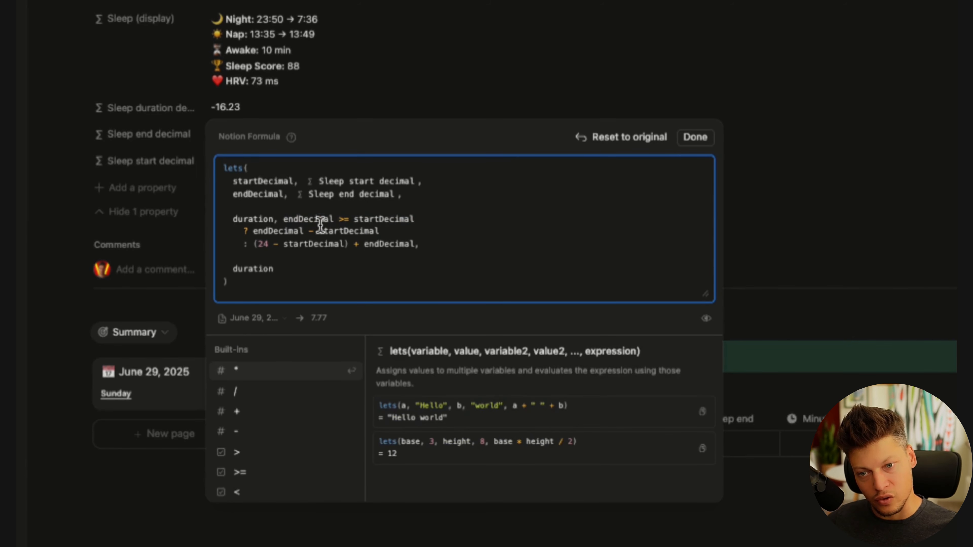
double_click(310, 220)
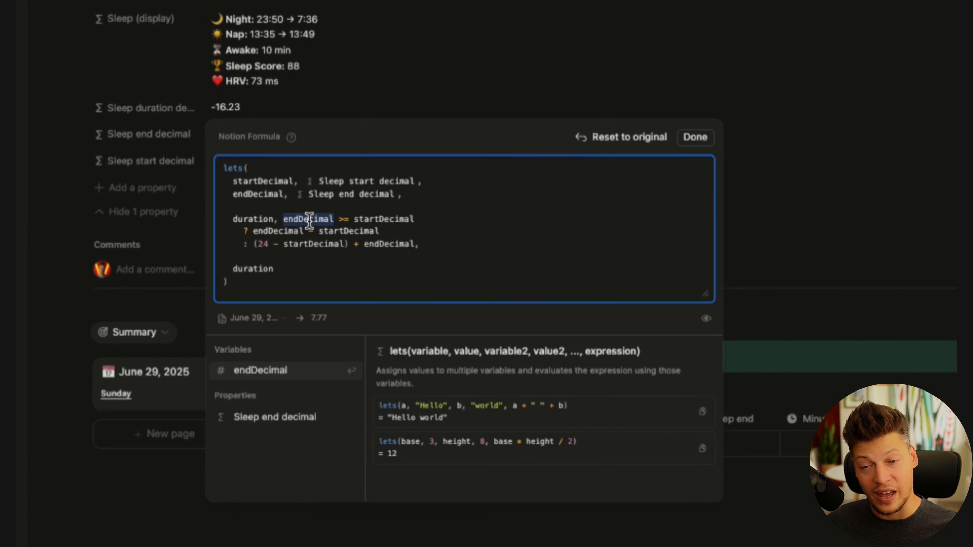
double_click(396, 216)
left_click_drag(254, 230, 422, 236)
left_click(422, 236)
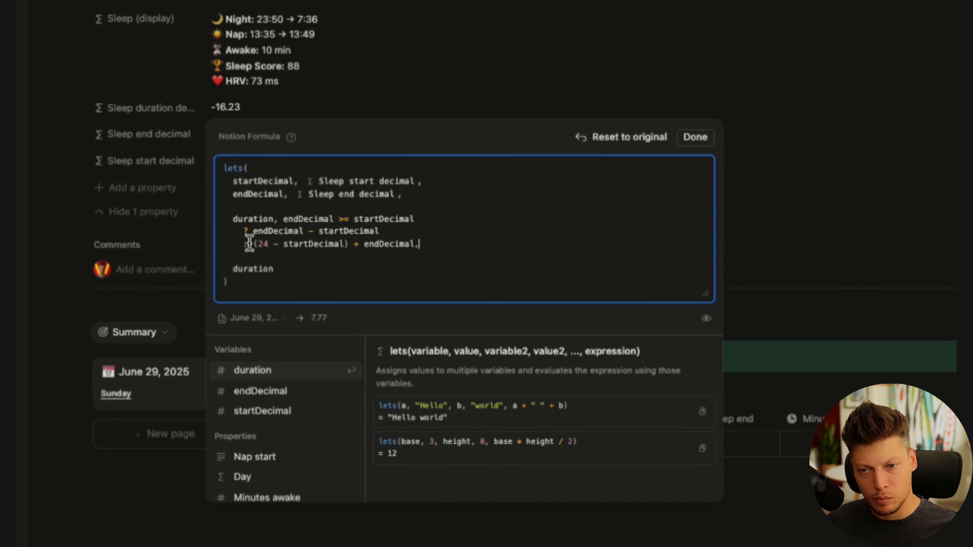
left_click_drag(249, 243, 420, 243)
left_click(478, 245)
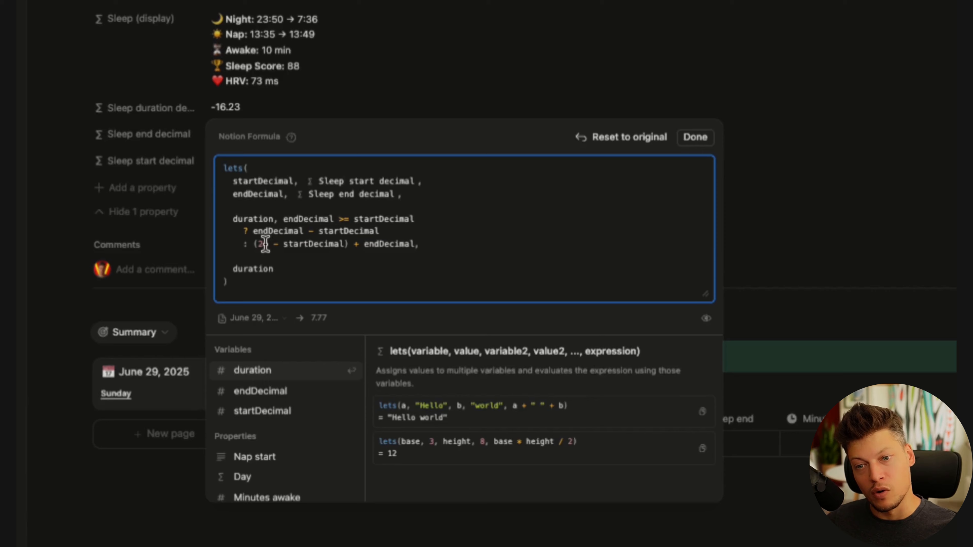
left_click_drag(253, 244, 344, 245)
left_click(476, 247)
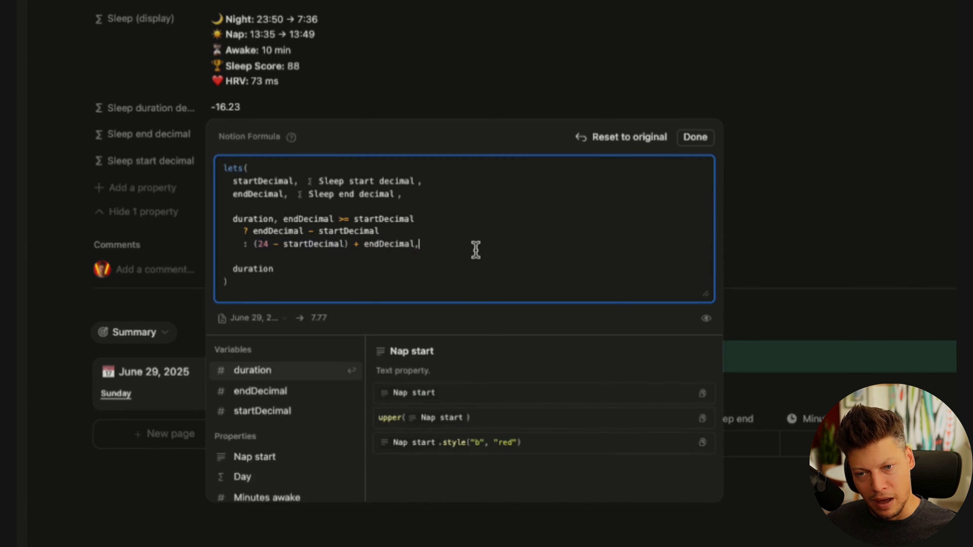
Replace the final duration expression with if(startDecimal > 0 && endDecimal > 0, round(duration, 2), 0)
double_click(261, 268)
left_click(301, 270)
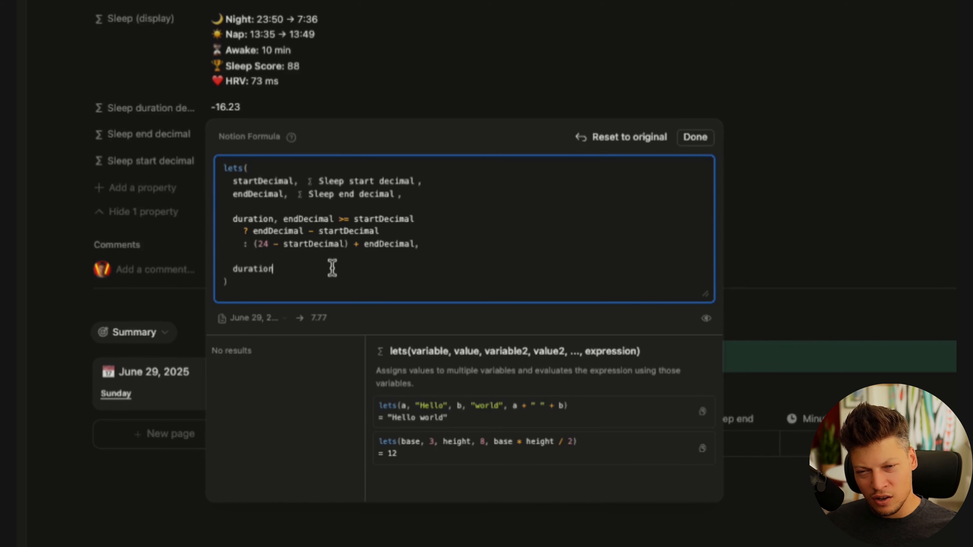
left_click(287, 269)
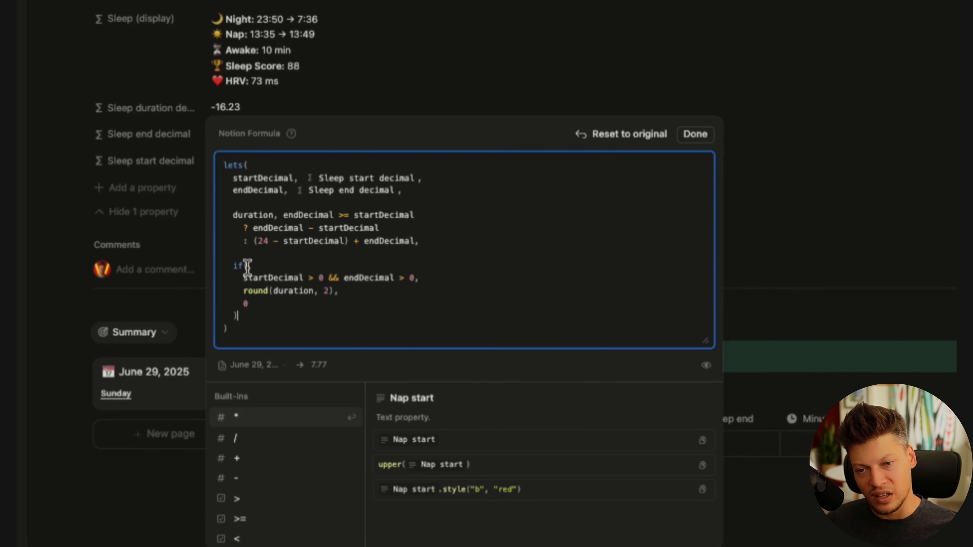
Review the round(duration, 2) result in the sleep duration formula and save the formula
double_click(283, 291)
left_click(359, 292)
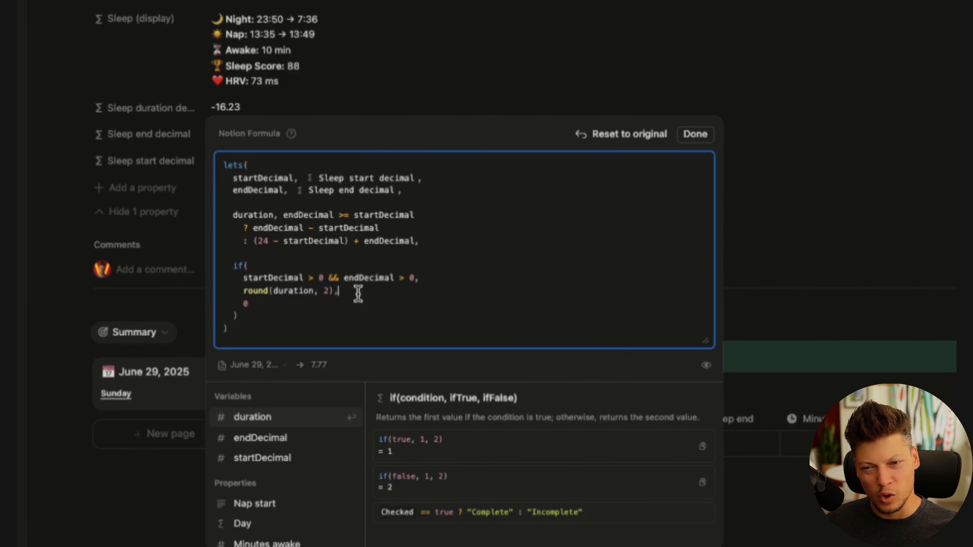
double_click(293, 292)
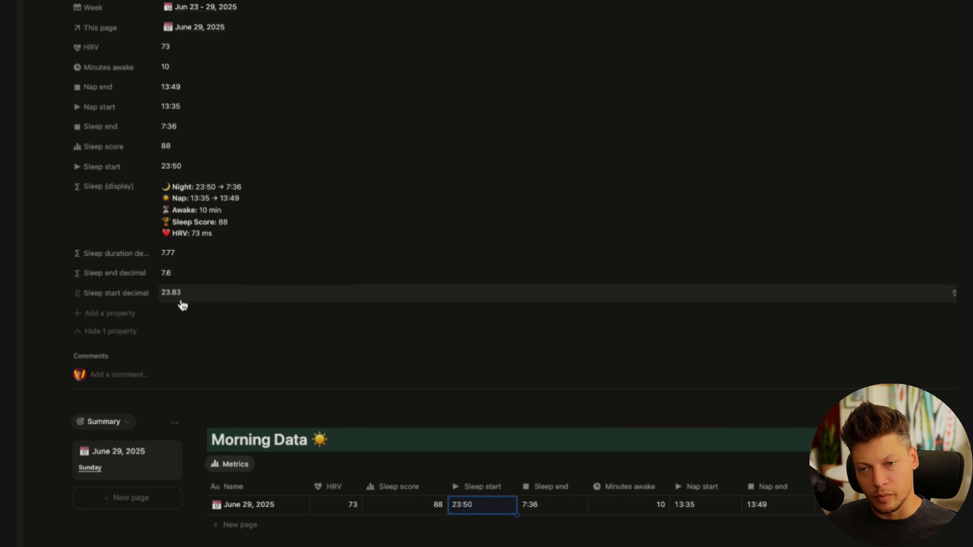
Add a formula property named Nap duration to the June 29, 2025 page
left_click(93, 317)
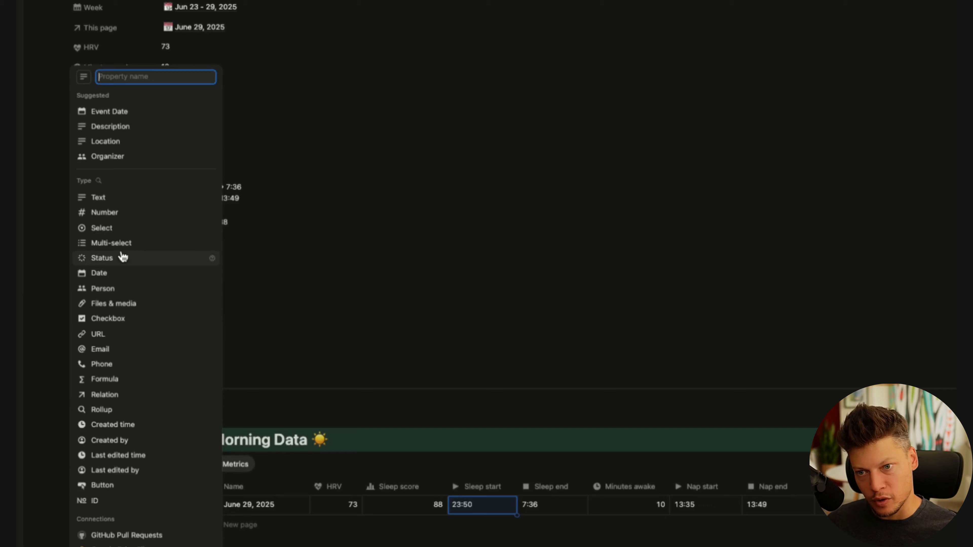
left_click(117, 378)
type("Nap duration")
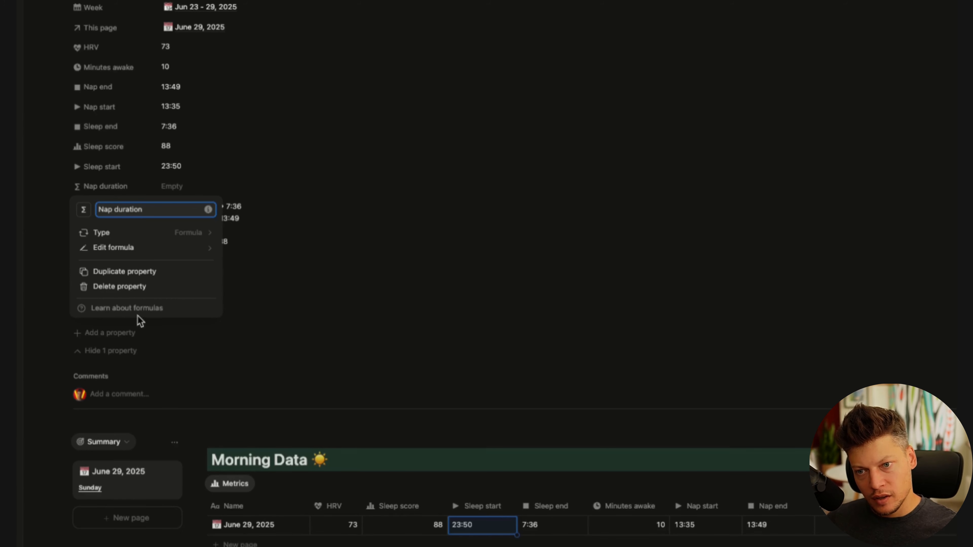
left_click(174, 247)
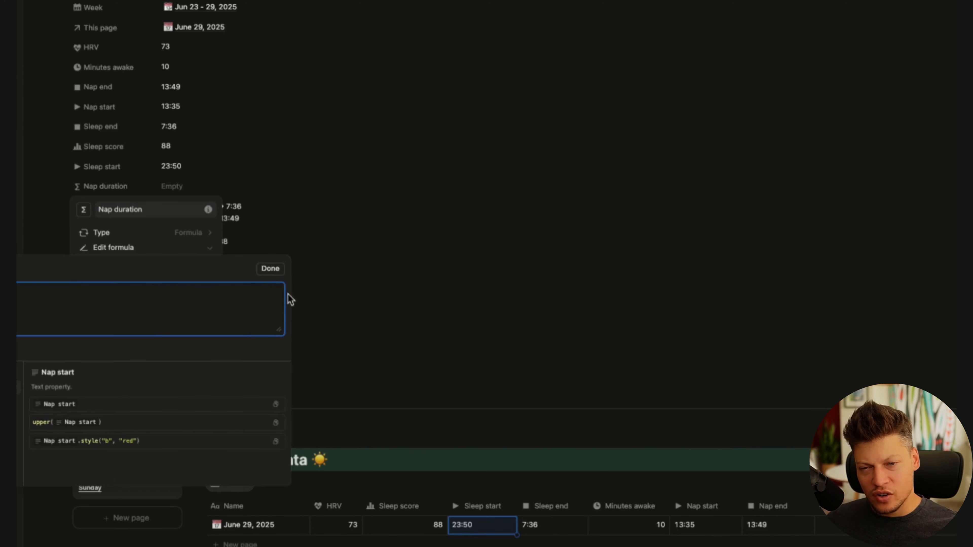
left_click(258, 203)
left_click(236, 158)
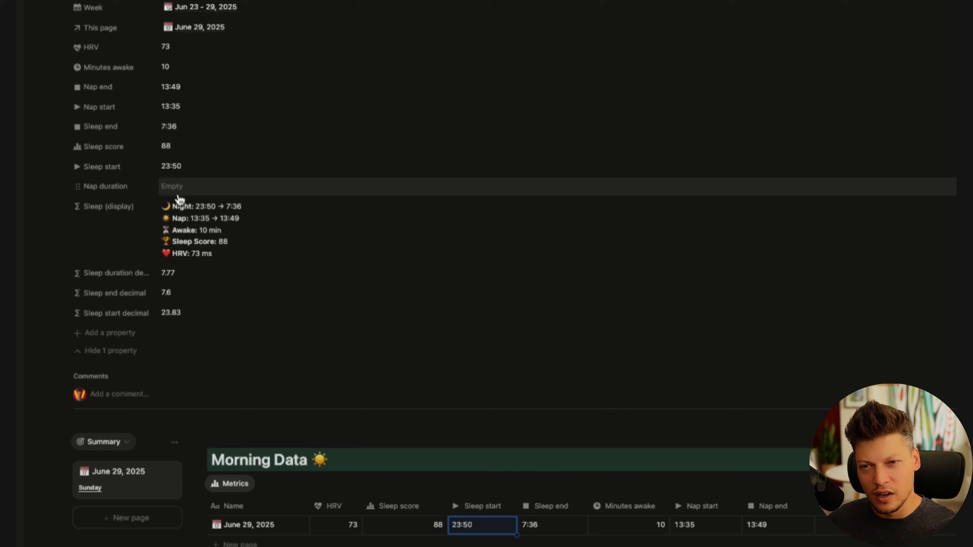
Start the Nap duration formula with lets(, splitting Nap start and Nap end at ":" into numeric startHours, startMinutes, endHours and endMinutes
left_click(179, 194)
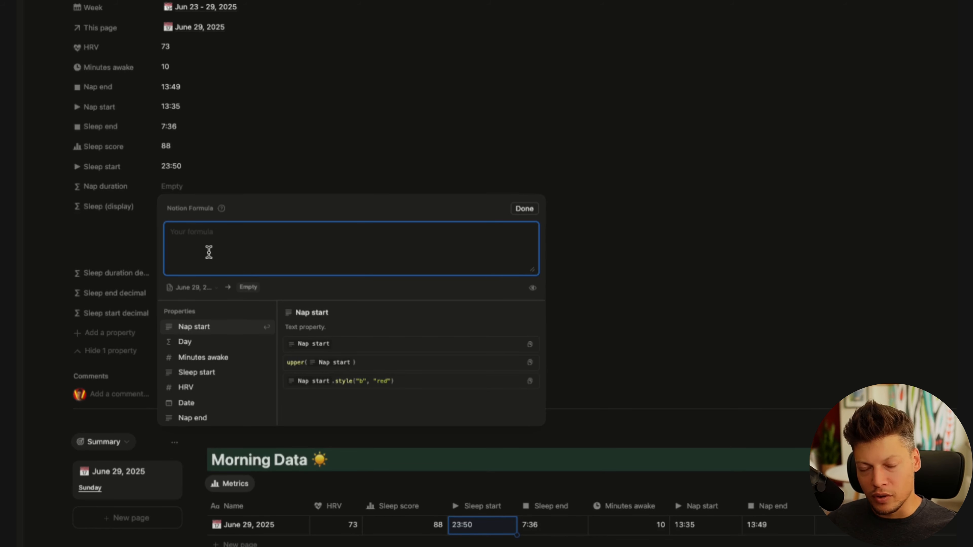
type("lets(")
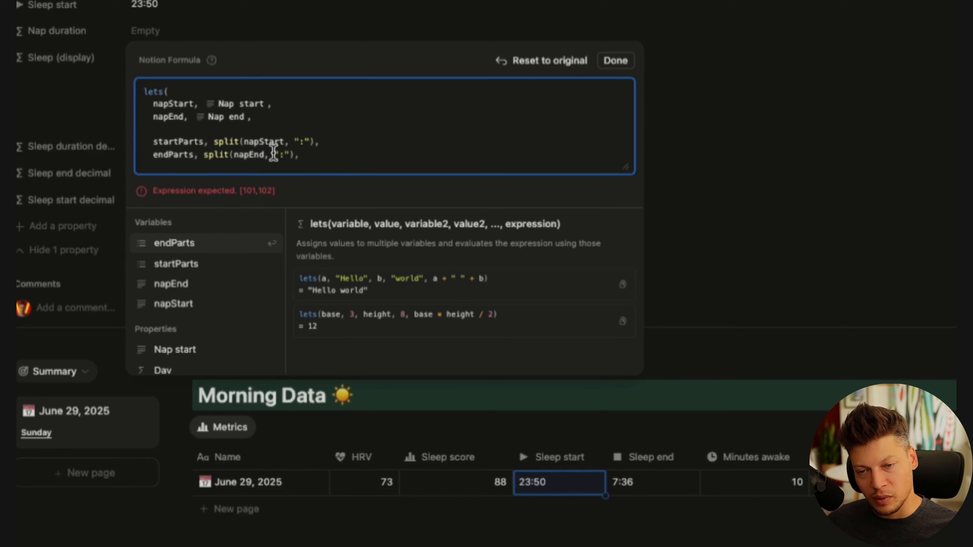
key("Return")
key("Return")
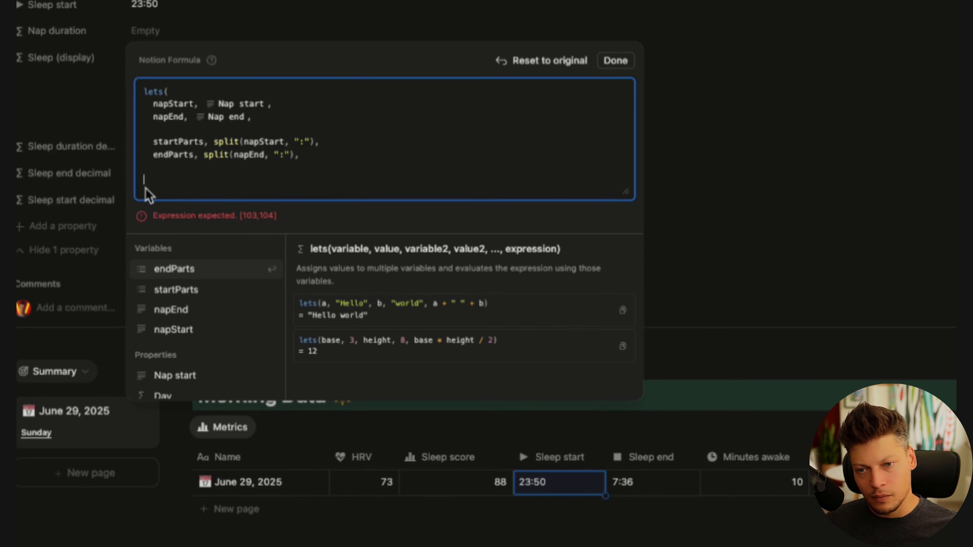
type("startHours, toNumber(startParts.first()),   startMinutes, toNumber(startParts.last()),   endHours, toNumber(endParts.first()),   endMinutes, toNumber(endParts.last()),")
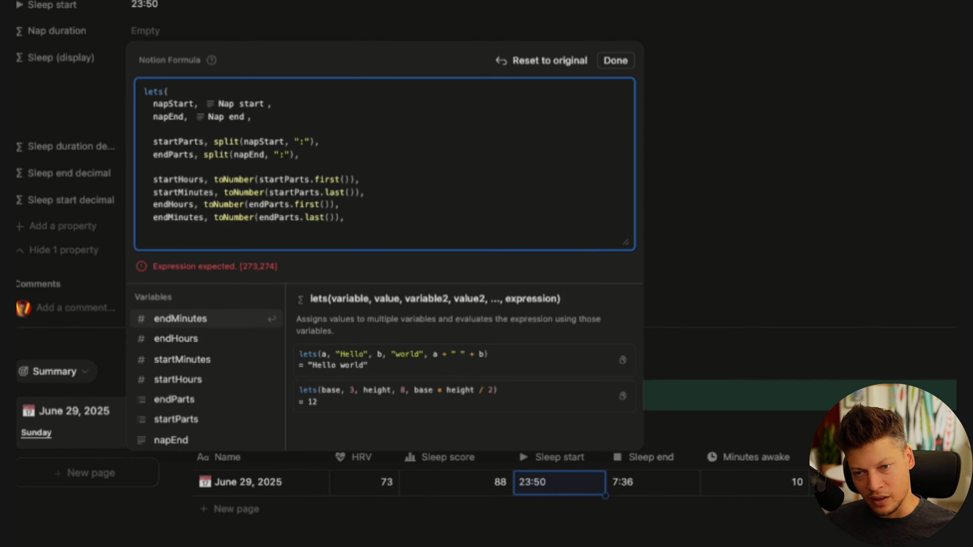
Define startDecimal as startHours + (startMinutes / 60) and endDecimal as endHours + (endMinutes / 60) in the nap formula
key("Return")
key("Return")
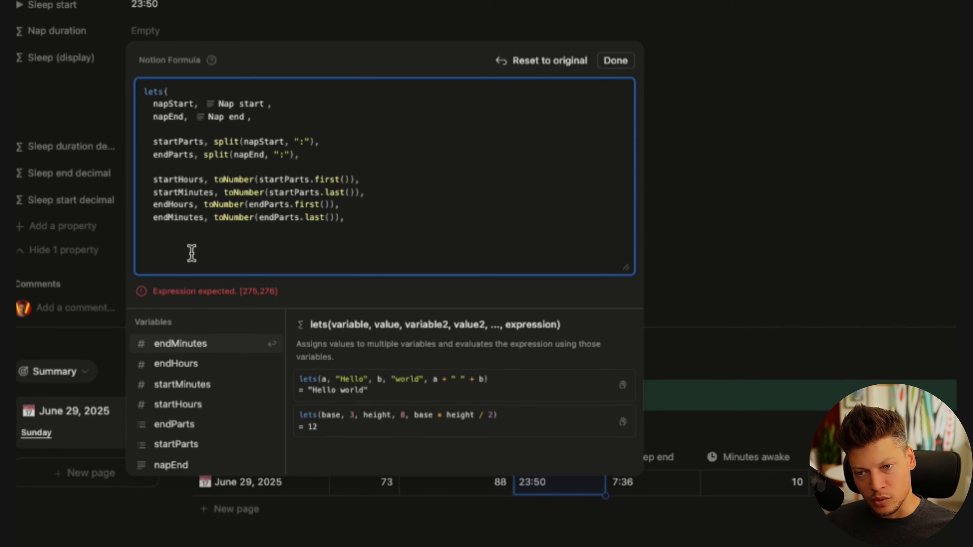
type("startDecimal, startHours + (startMinutes / 60),   endDecimal, endHours + (endMinutes / 60),")
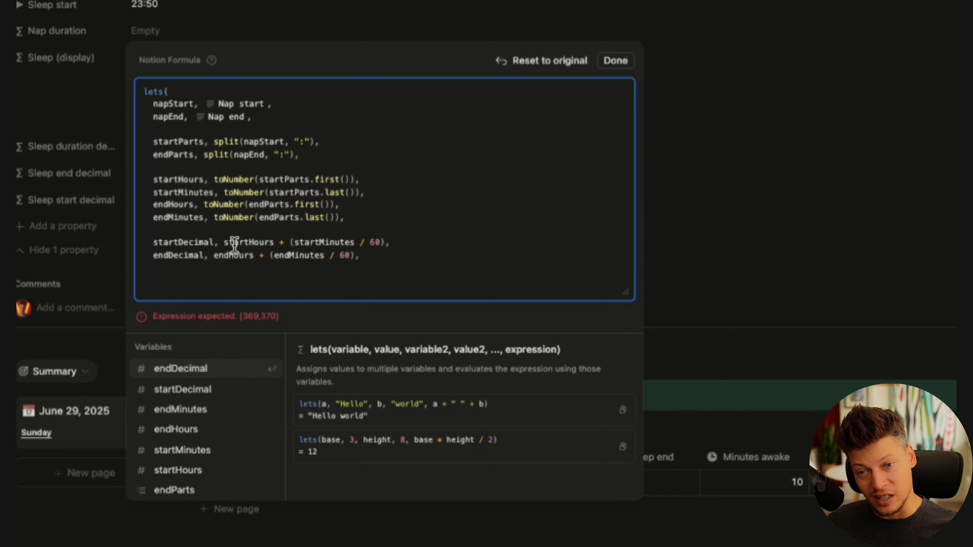
left_click(269, 246)
double_click(226, 244)
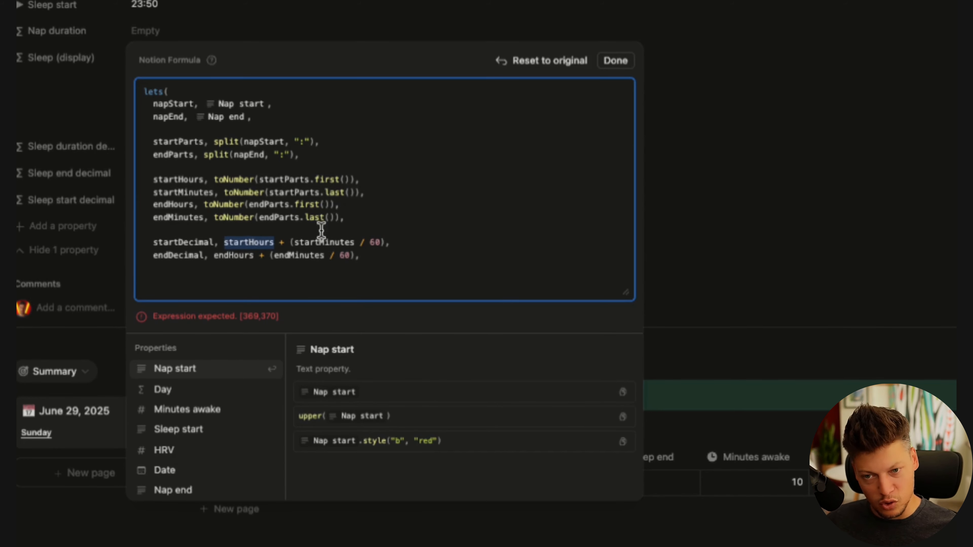
left_click(385, 257)
left_click(262, 274)
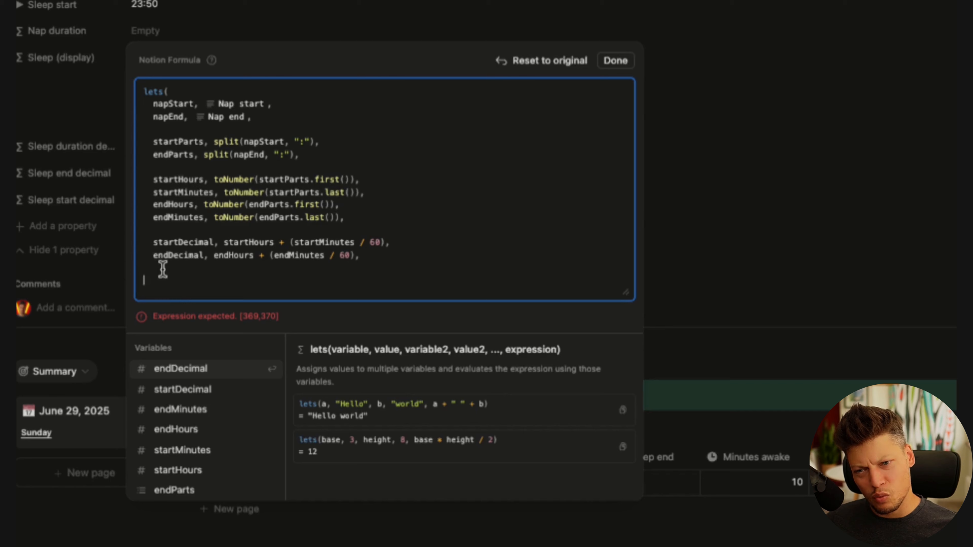
Define duration as endDecimal - startDecimal in the nap formula, without a midnight-crossing branch
type("duration, endDecimal - startDecimal,")
left_click_drag(204, 267, 333, 267)
left_click(369, 269)
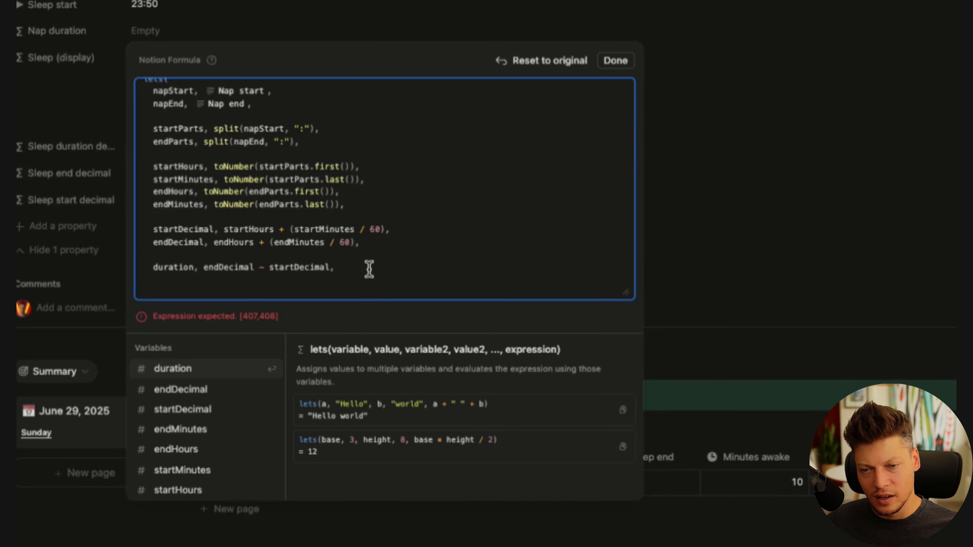
Complete the nap formula with if(napStart && napEnd, round(duration, 2), 0) and close the lets expression
key("Return")
key("Return")
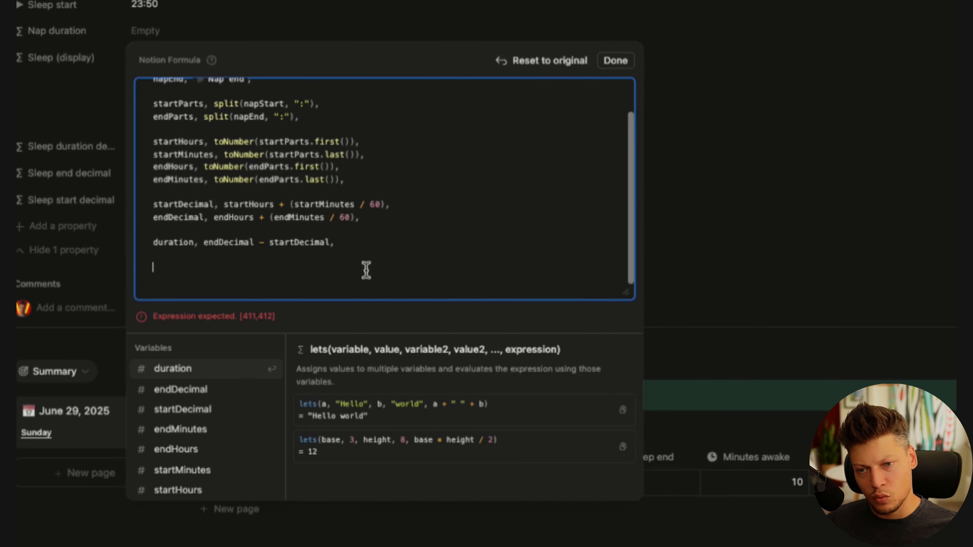
type("if(     napStart && napEnd,     round(duration, 2),     0   ) )")
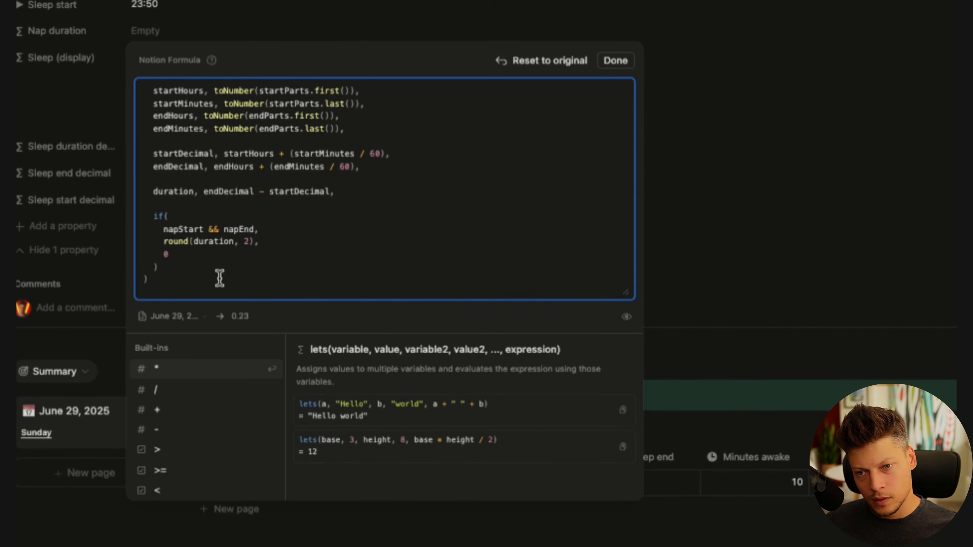
double_click(180, 230)
double_click(239, 230)
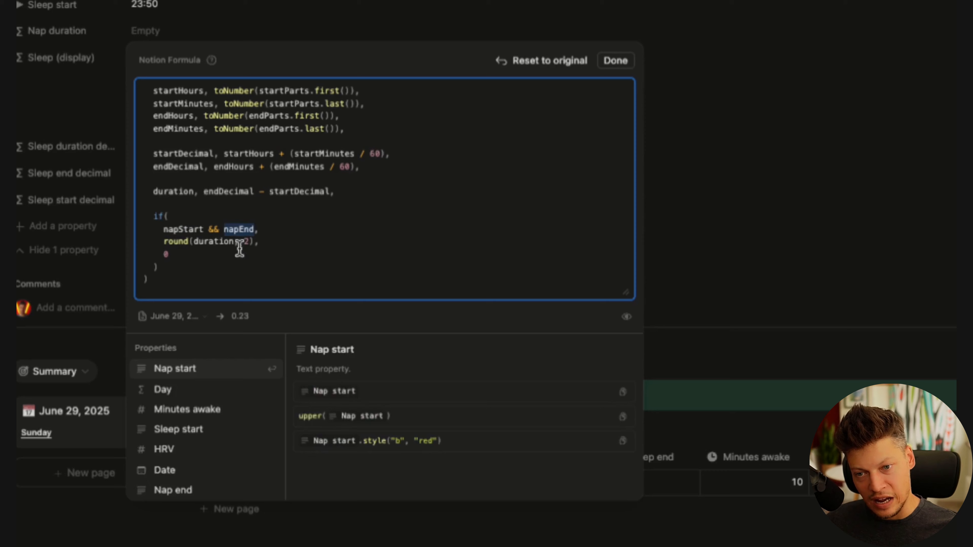
Check the closing if condition with its rounded duration and 0 fallback in the Nap duration formula, and save the formula
left_click(256, 282)
left_click_drag(275, 239, 163, 242)
left_click(313, 246)
double_click(218, 241)
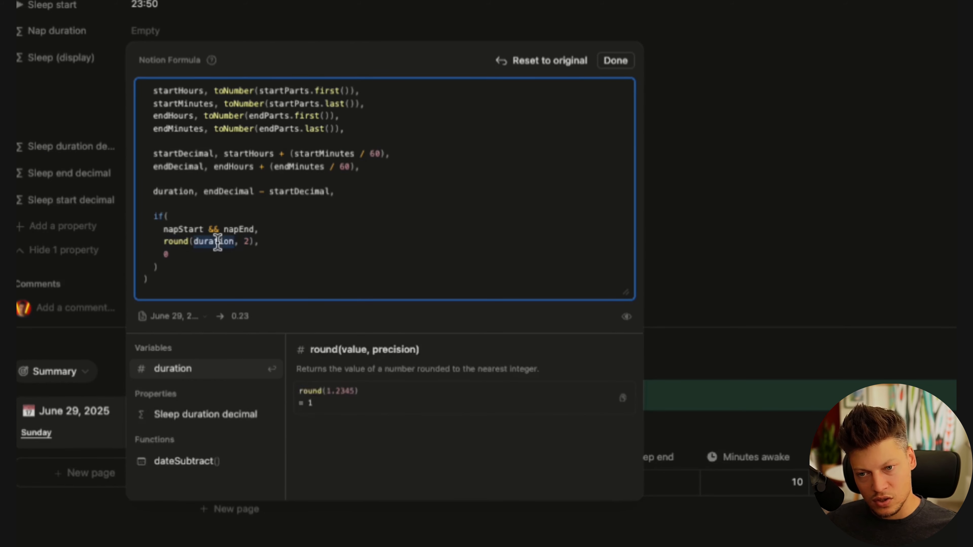
left_click(291, 243)
left_click(159, 252)
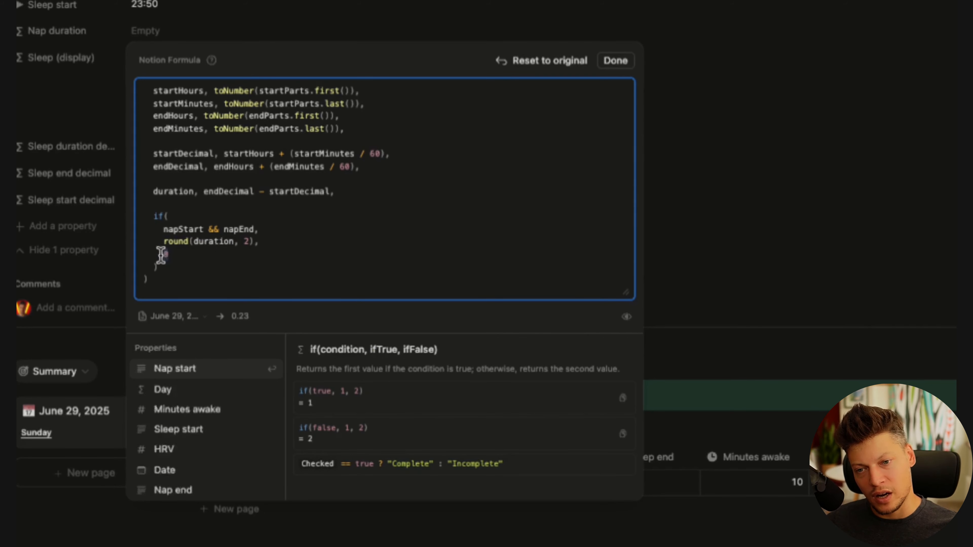
left_click(253, 260)
left_click_drag(231, 317, 273, 324)
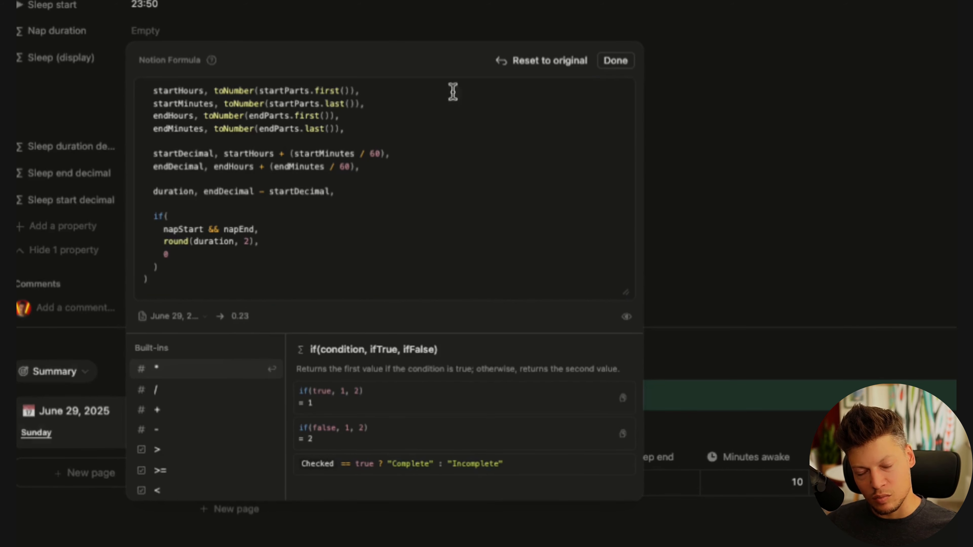
left_click(615, 67)
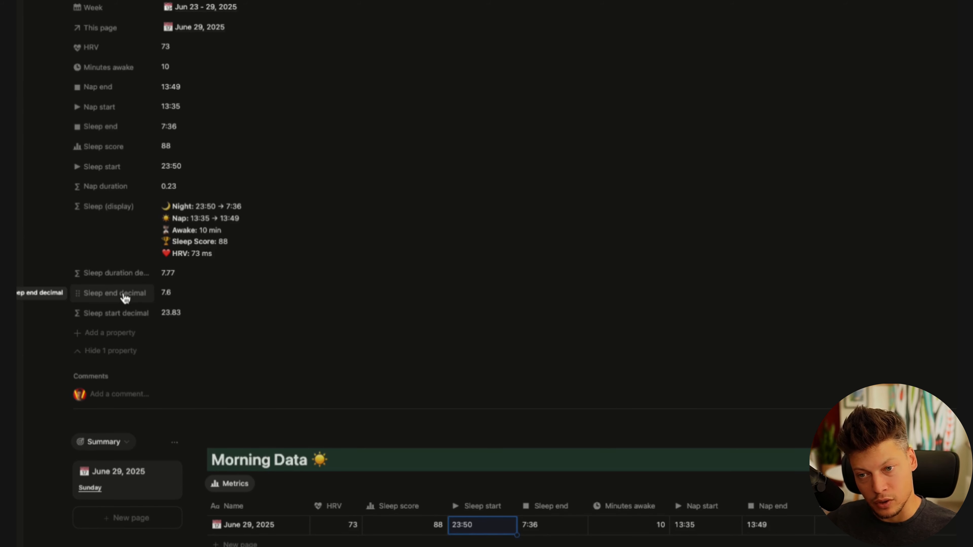
Rename the Nap duration property as "Nap duration decimal"
left_click(125, 188)
left_click(122, 209)
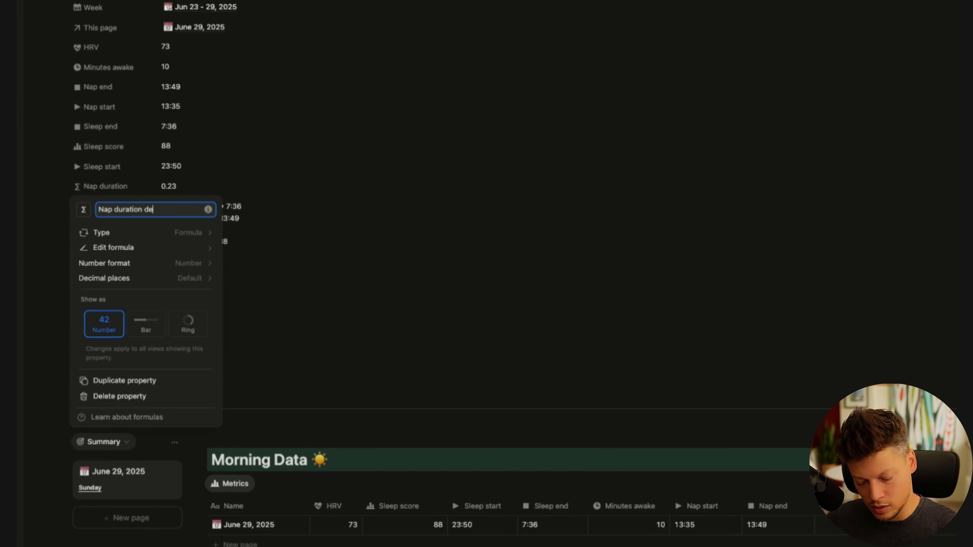
type("decimal")
key("Return")
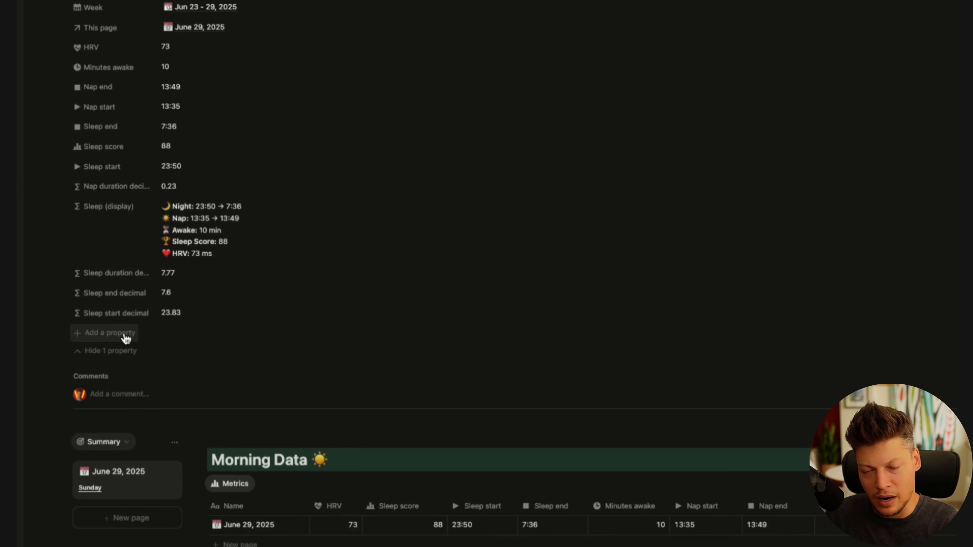
Add a new formula property to the June 29, 2025 page and name it "Total sleep decimal"
left_click(125, 334)
left_click(119, 378)
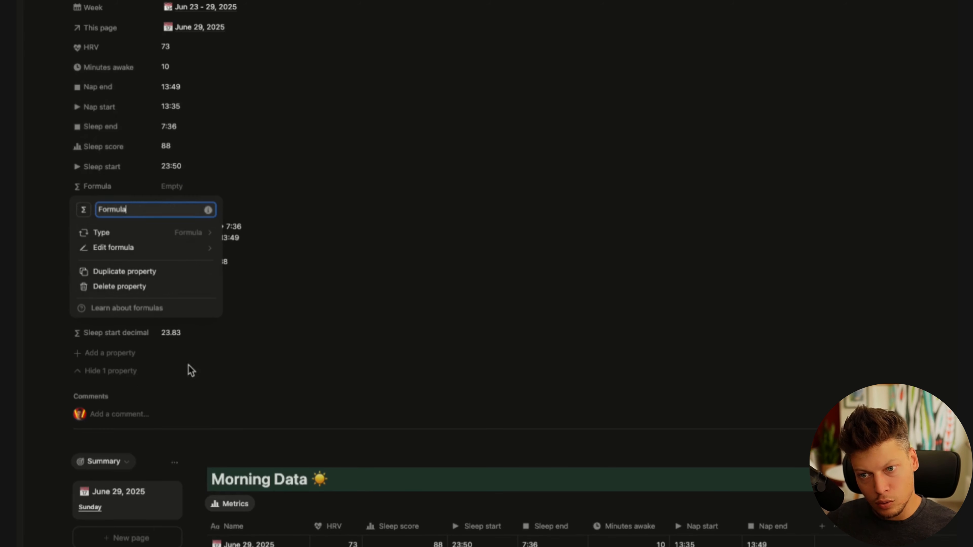
key("BackSpace")
type("Total sleep d")
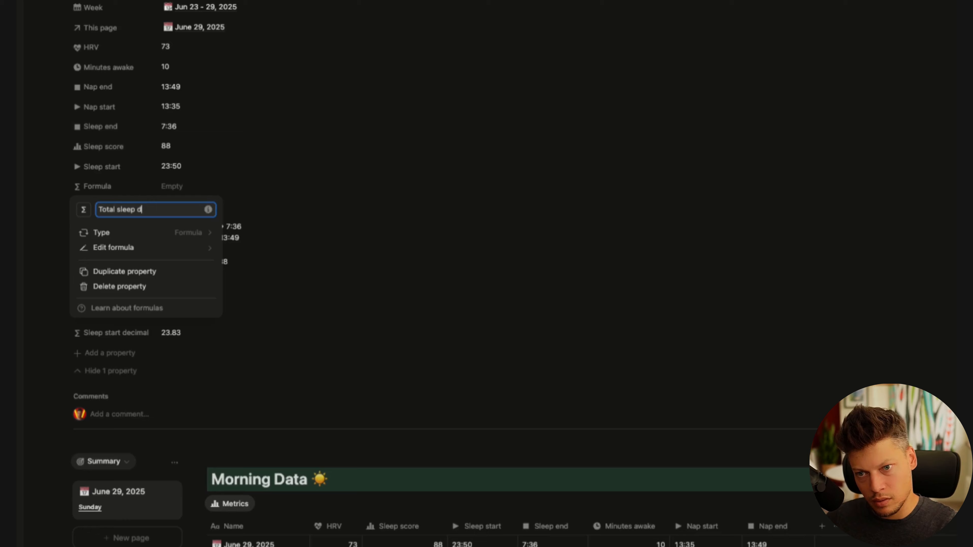
type("ecimal")
Set the Total sleep decimal formula to Sleep duration decimal + Nap duration decimal and save it
left_click(141, 246)
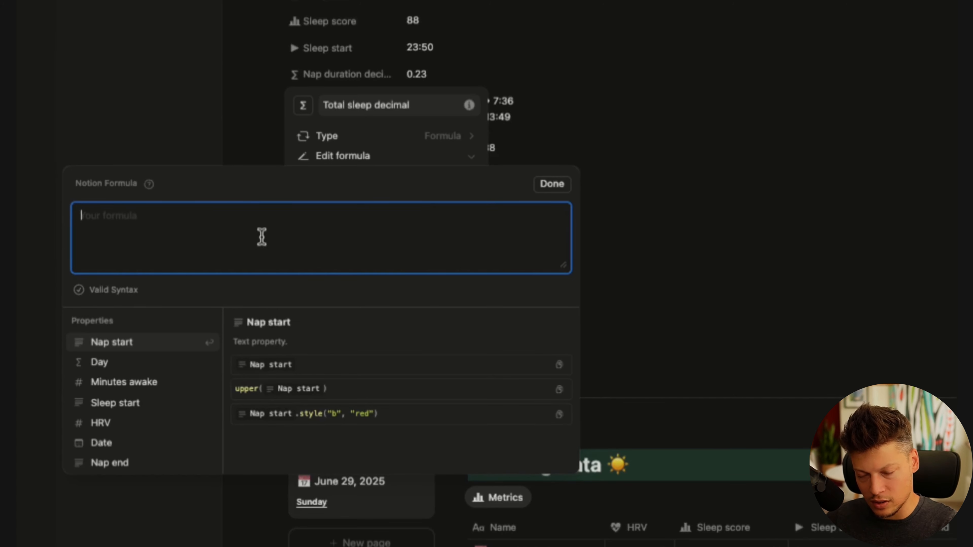
type("Sle dec")
key("Down")
key("Down")
key("Return")
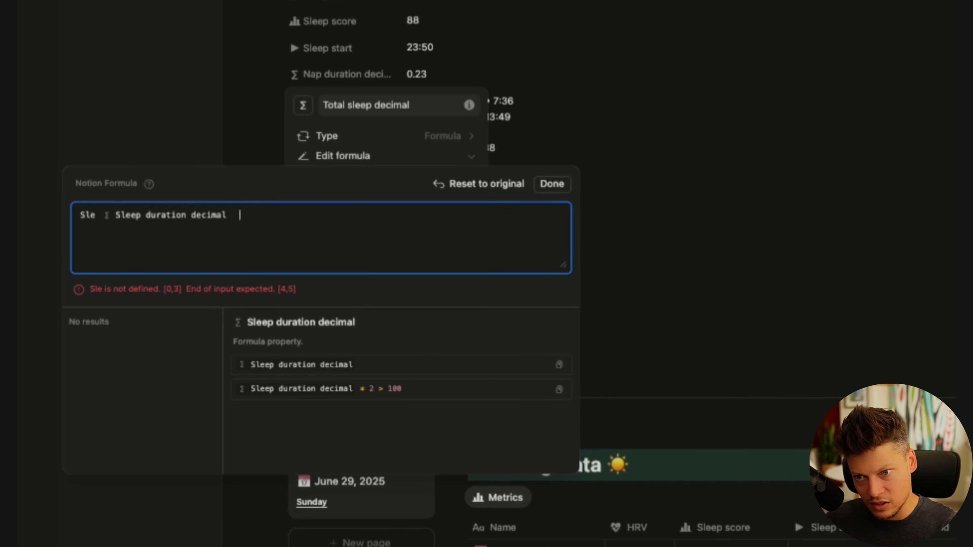
type("+ ")
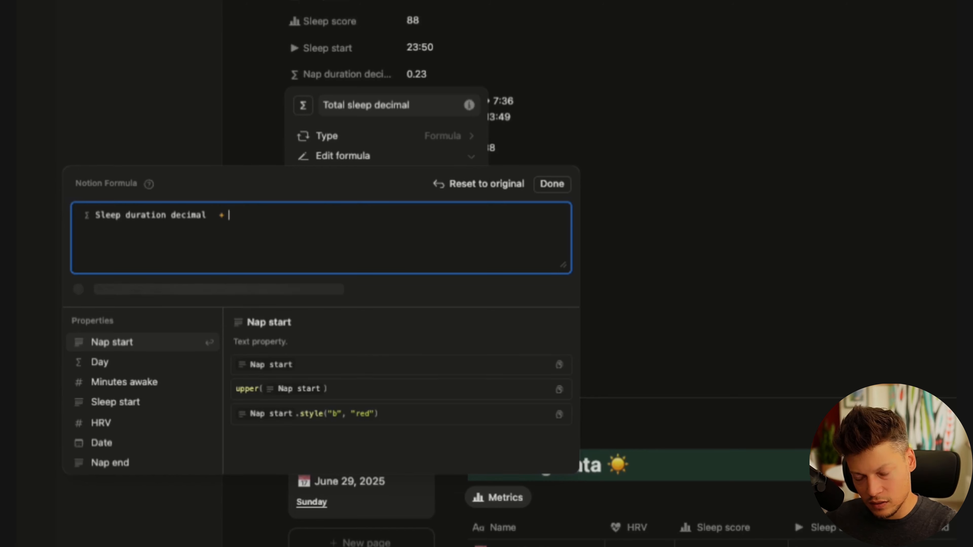
type("Nap dura")
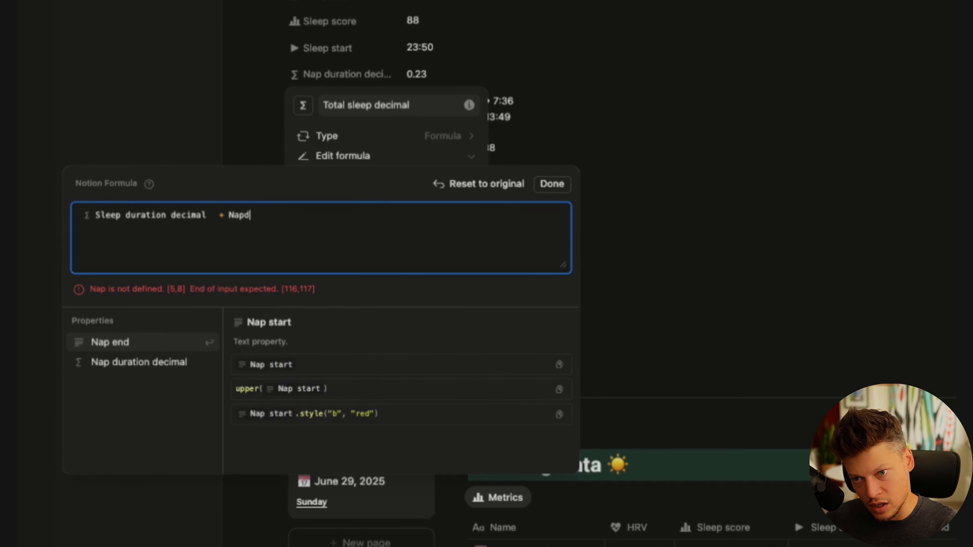
key("Return")
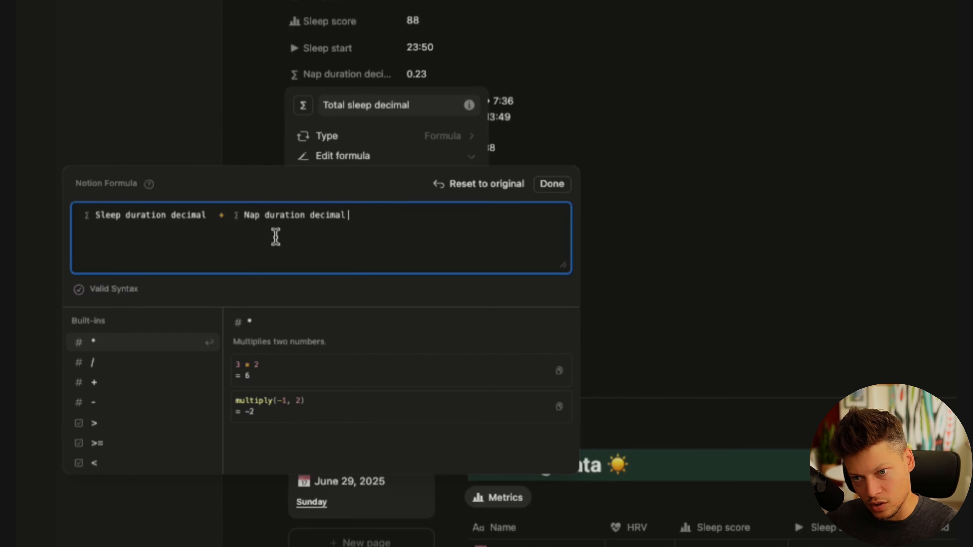
left_click(546, 189)
left_click(651, 219)
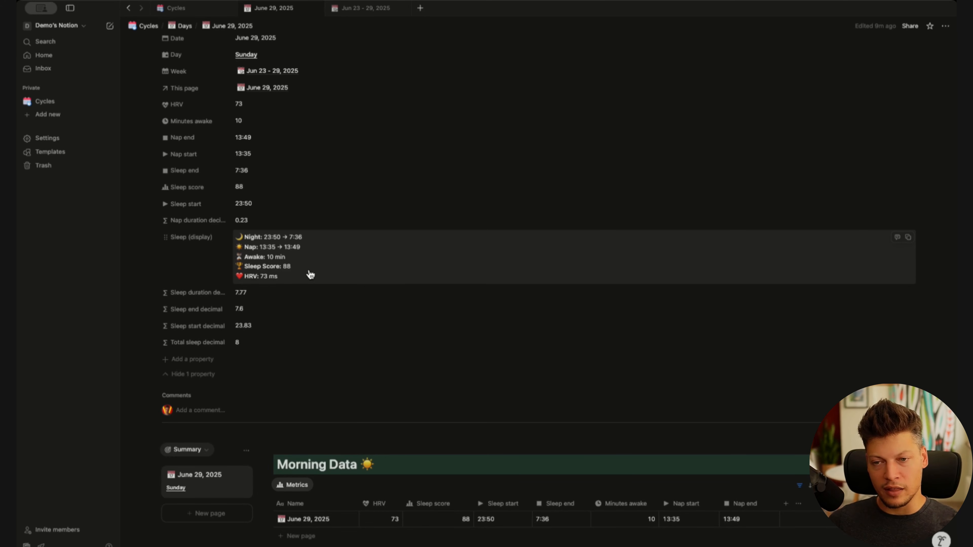
In the Sleep (display) formula, define sleepDecimal, napDecimal and totalDecimal from the Sleep duration decimal, Nap duration decimal and Total sleep decimal properties
left_click(310, 275)
scroll(322, 355, "up", 10)
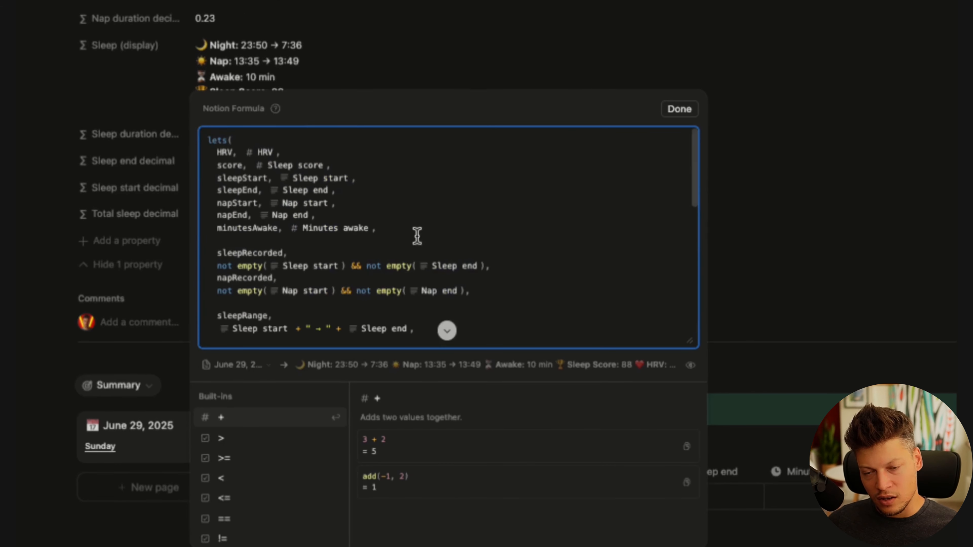
left_click(378, 355)
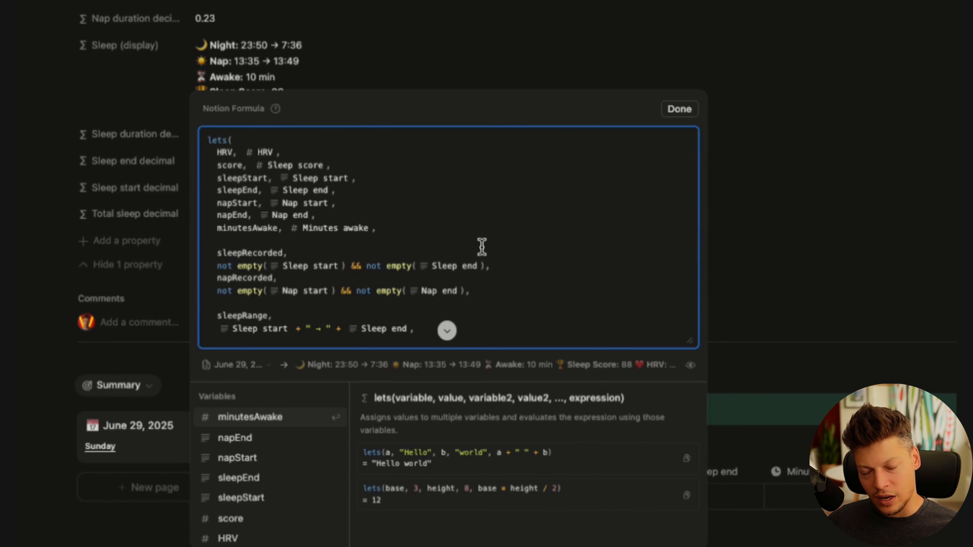
type("sleepDecimal, Sleep duration decimal , napDecimal, Nap duration decimal , totalDecimal, Total sleep decimal ,")
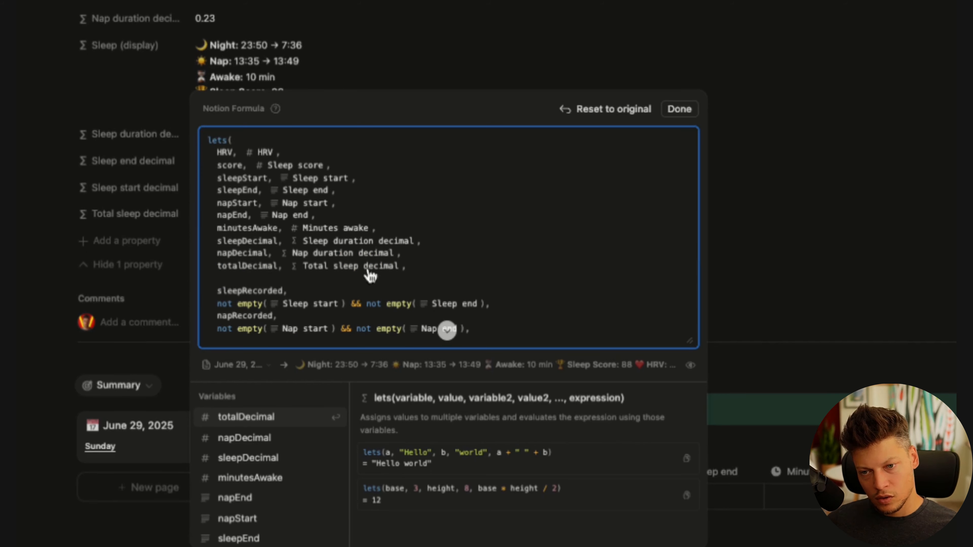
double_click(245, 253)
double_click(256, 266)
left_click(416, 267)
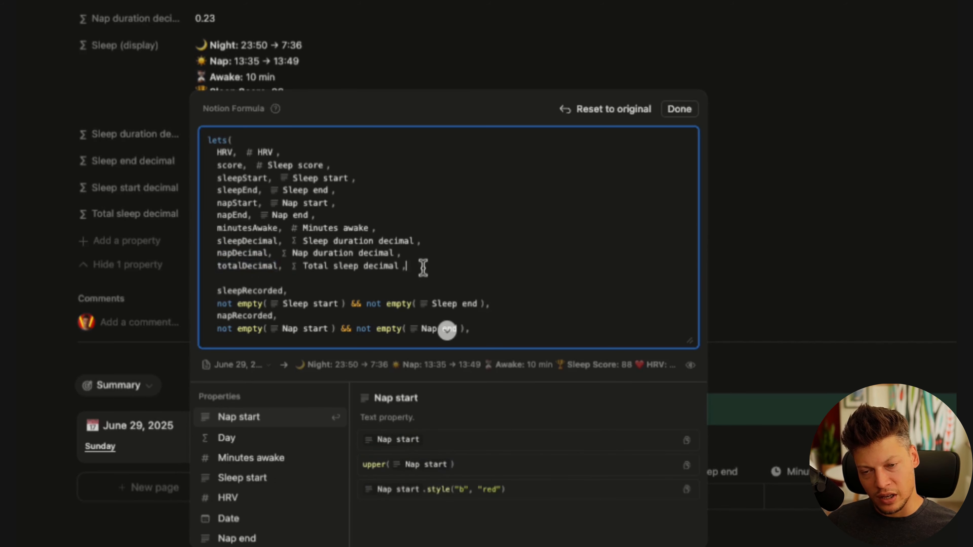
Below totalDecimal, add the comment "Check if Awake Time is Relevant" and the variable minutesAwakeDecimal, if(minutesAwake > 0, minutesAwake / 60, 0)
scroll(467, 267, "down", 2)
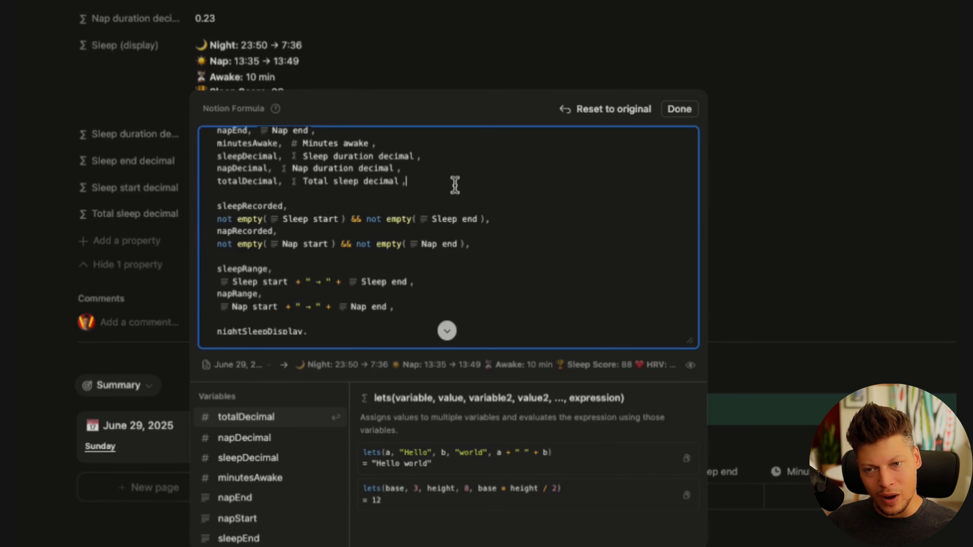
double_click(244, 157)
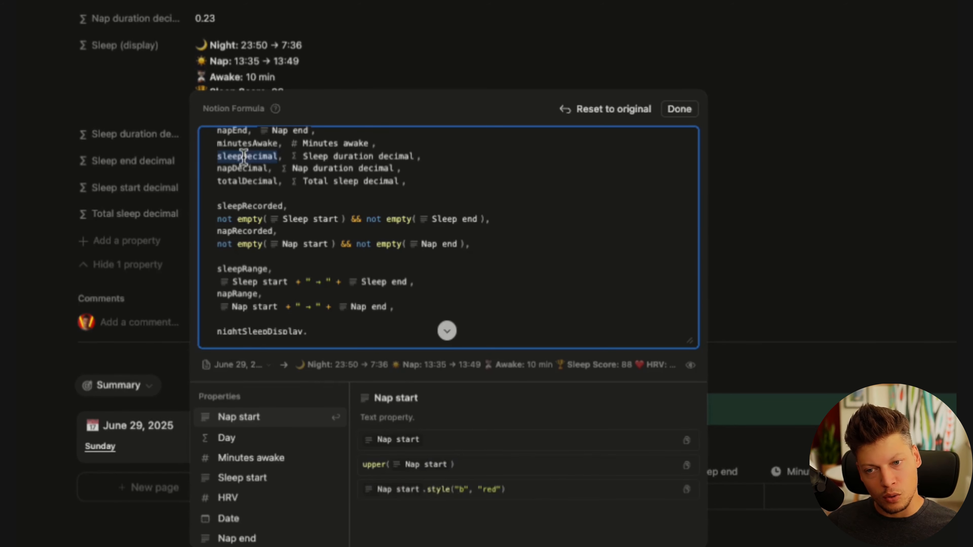
left_click(438, 155)
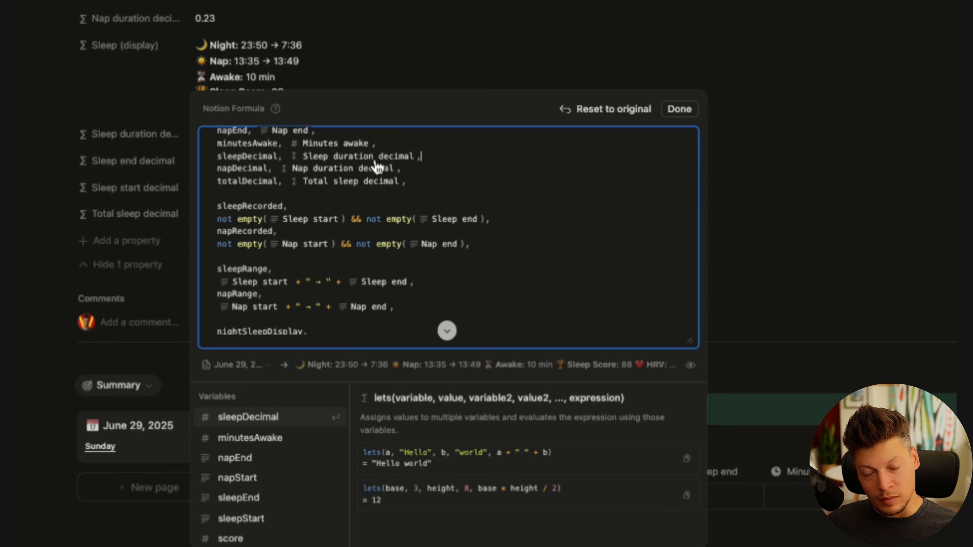
double_click(249, 156)
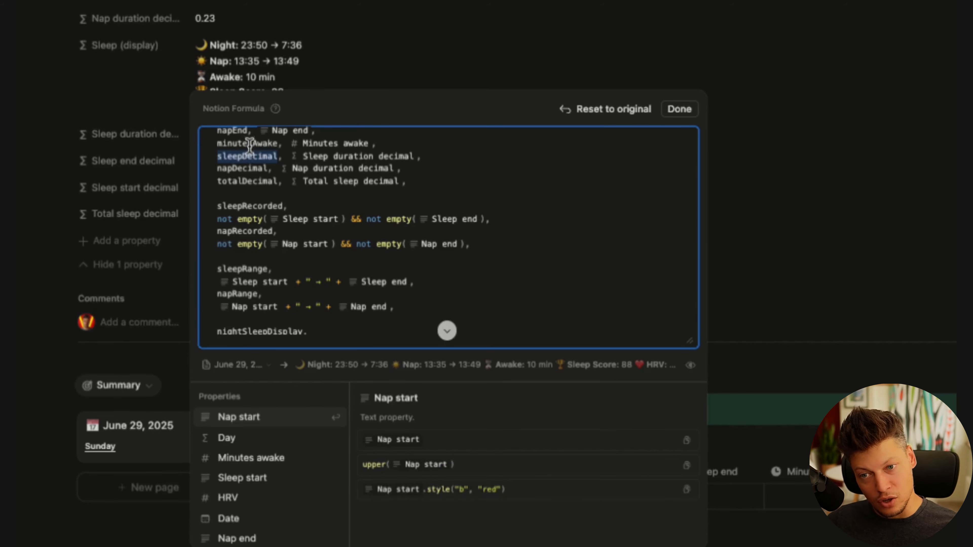
double_click(249, 144)
left_click(450, 180)
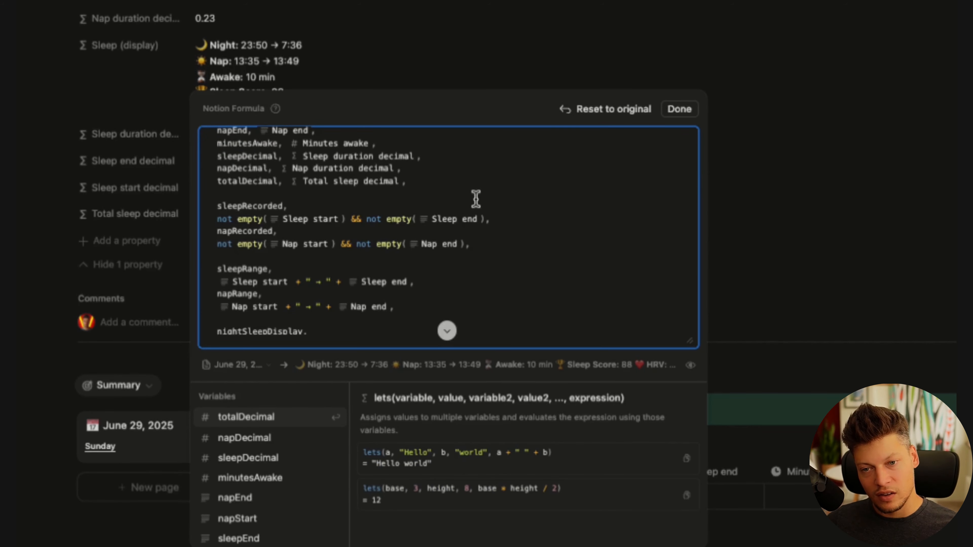
key("Return")
key("Return")
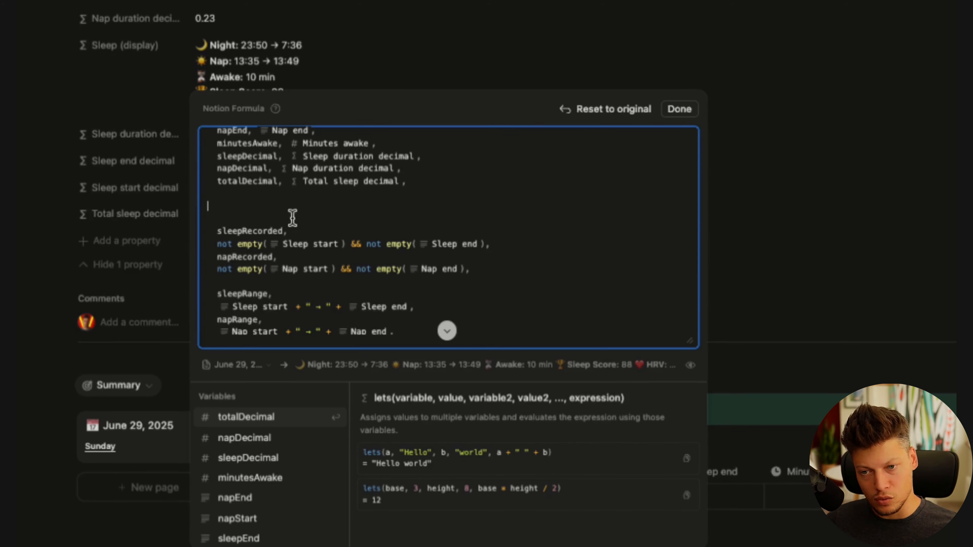
type("/* Check if Awake Time is Relevant */ minutesAwakeDecimal, if(minutesAwake > 0, minutesAwake / 60, 0),")
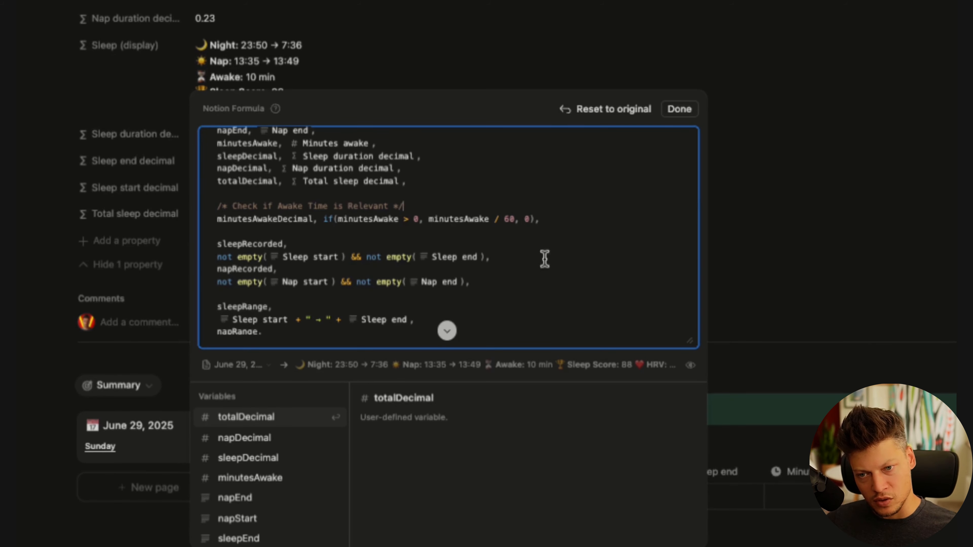
Under the comment "Adjust sleep duration for awake time", define adjustedSleepDecimal and adjustedTotalDecimal as sleepDecimal and totalDecimal minus minutesAwakeDecimal, each rounded to 2 decimals
key("Return")
key("Return")
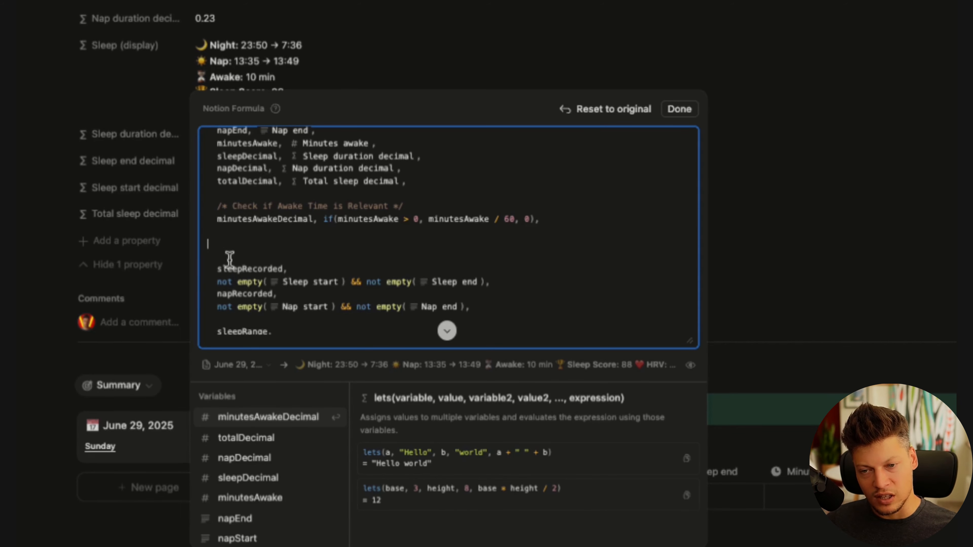
double_click(264, 219)
left_click(236, 244)
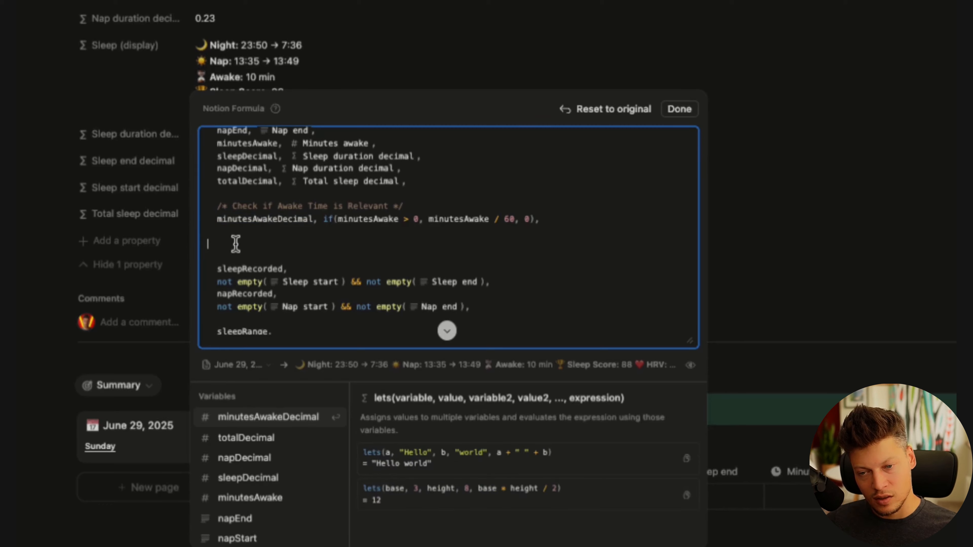
type("/* Adjust sleep duration for awake time */ adjustedSleepDecimal, round(sleepDecimal - minutesAwakeDecimal, 2), adjustedTotalDecimal, round(totalDecimal - minutesAwakeDecimal, 2),")
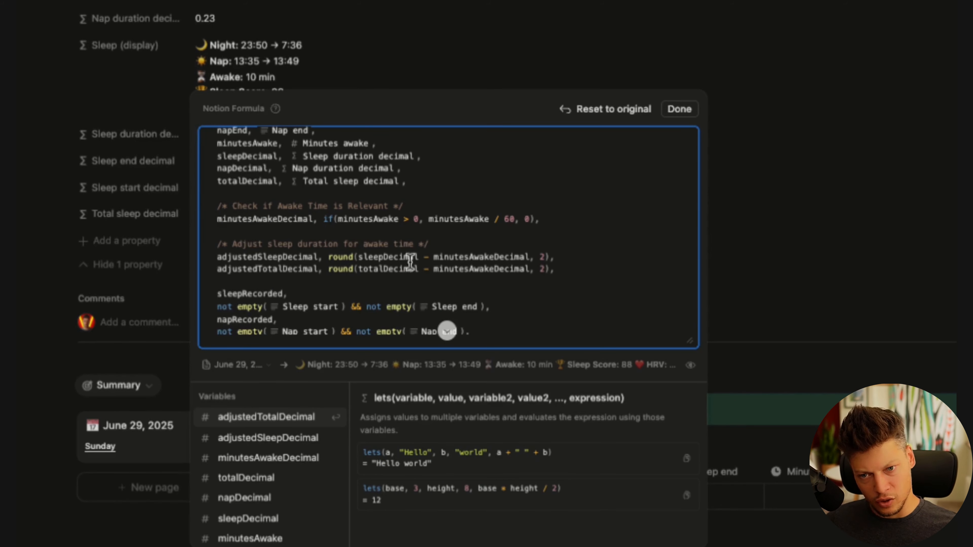
double_click(269, 257)
double_click(291, 268)
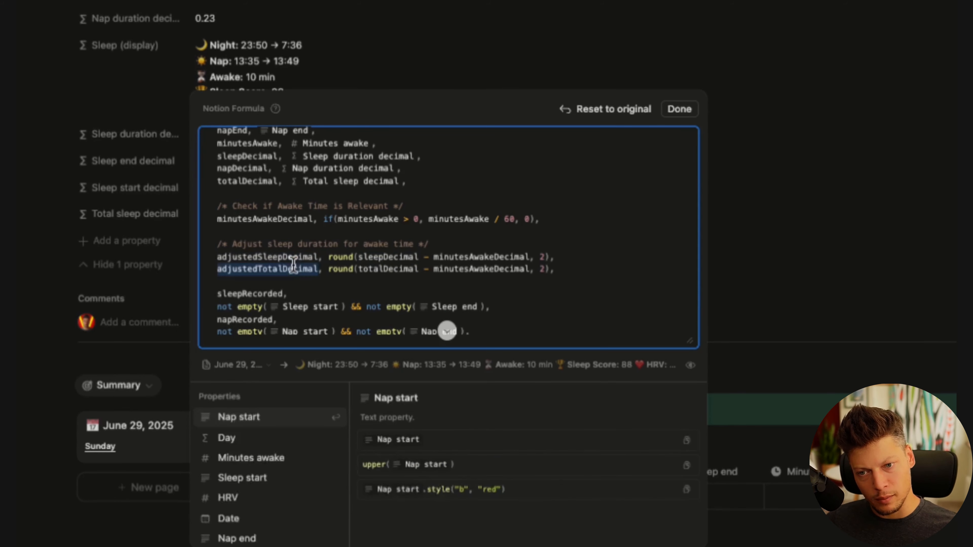
double_click(303, 257)
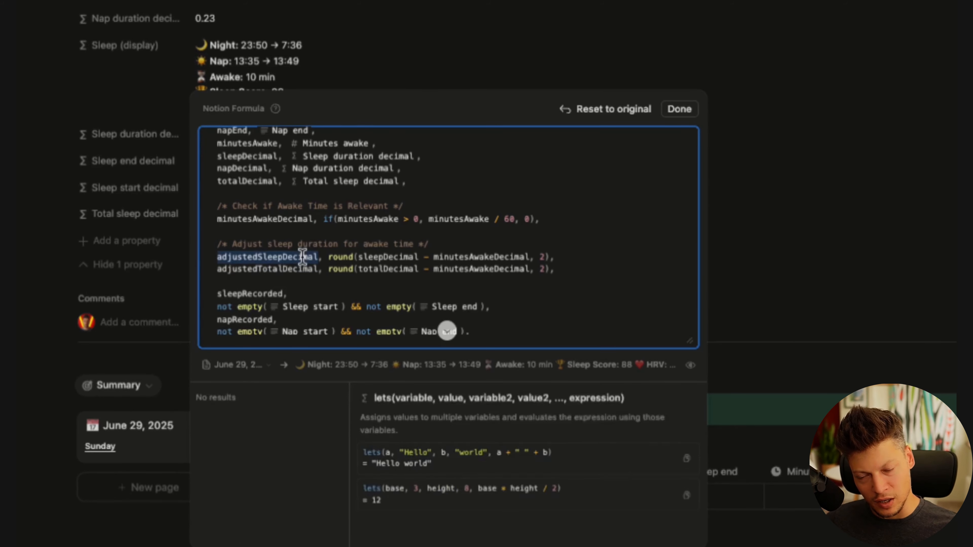
double_click(305, 269)
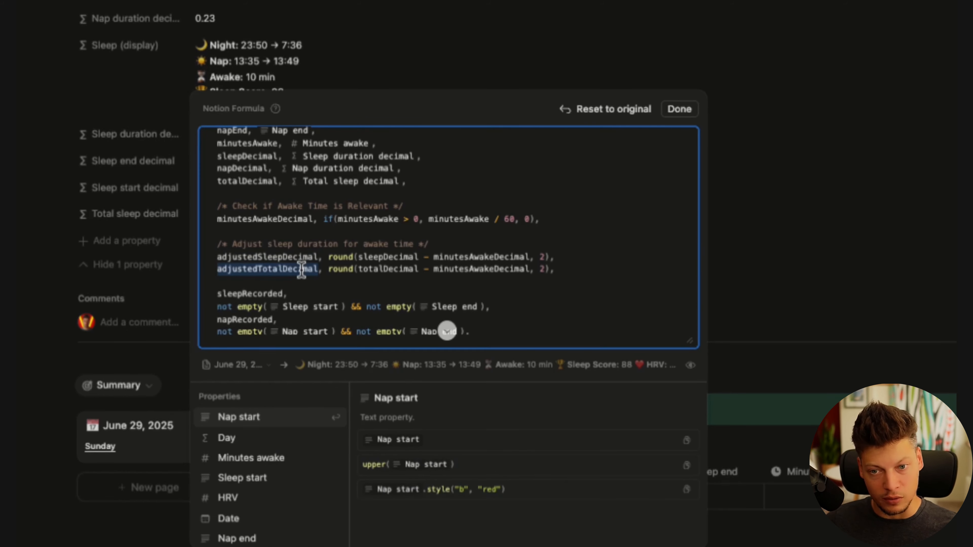
left_click_drag(594, 278, 150, 249)
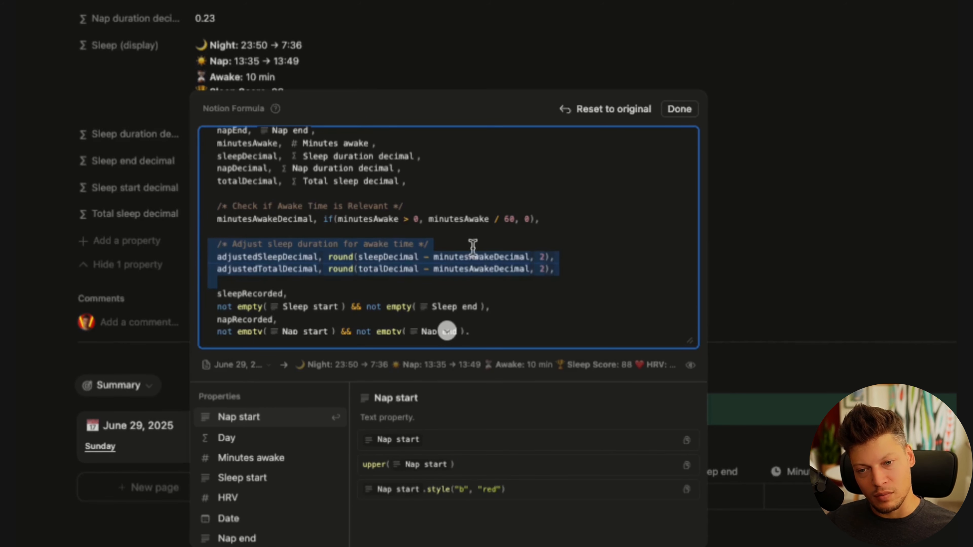
Below the adjusted variables, add the comment "Convert to HH:MM Format" and the variable sleepH, floor(adjustedSleepDecimal)
double_click(272, 268)
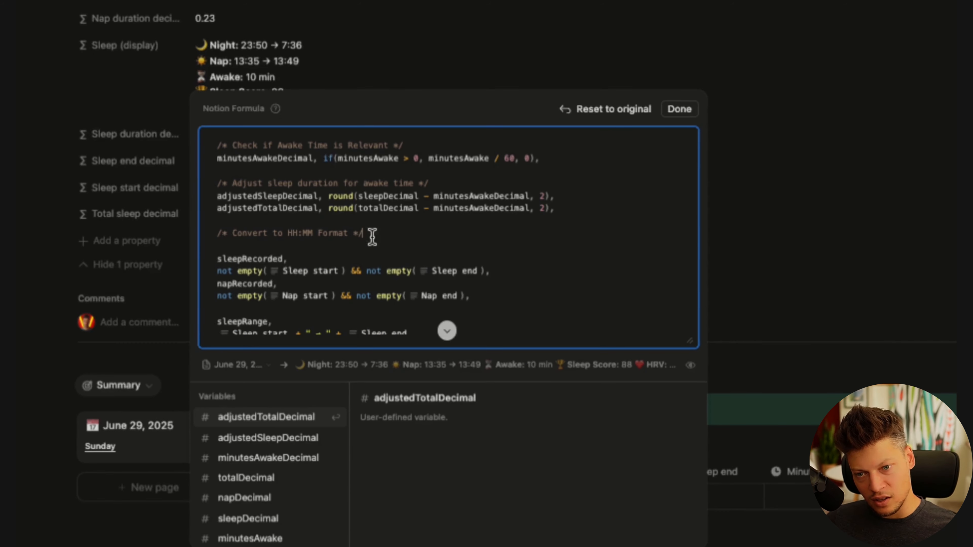
key("Return")
type("sleepH, floor(adjustedSleepDecimal),")
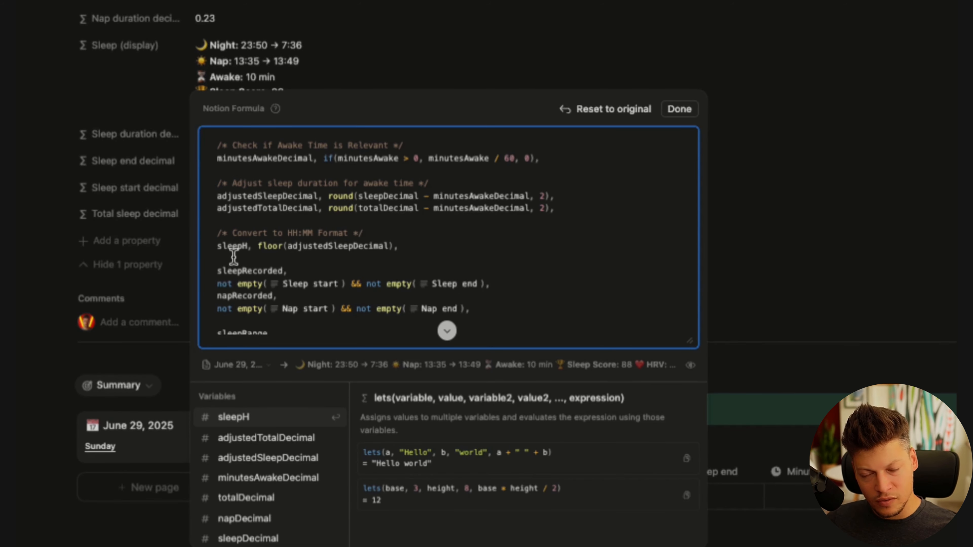
left_click(344, 247)
double_click(341, 247)
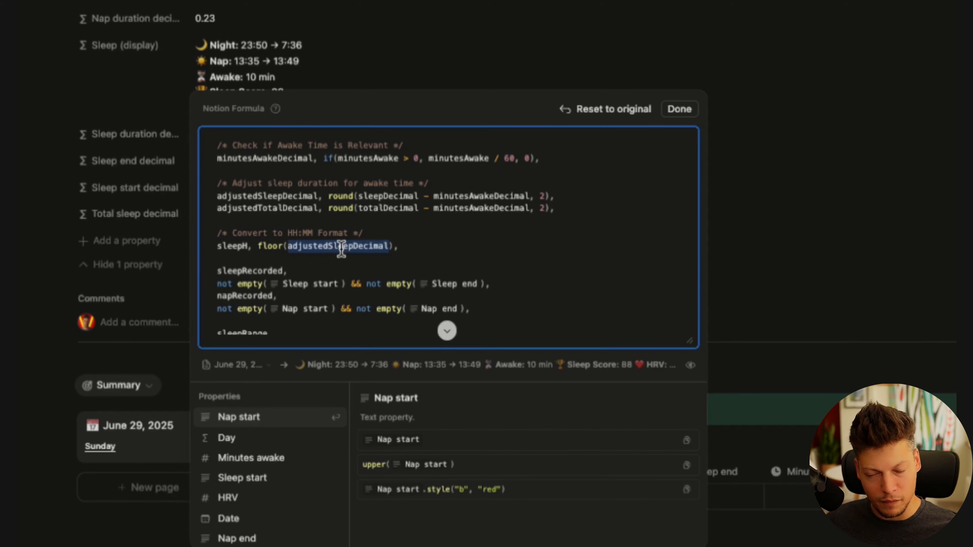
Below sleepH in the Sleep (display) formula, define the variable sleepM as round(adjustedSleepDecimal * 60) % 60
left_click(404, 247)
key("Return")
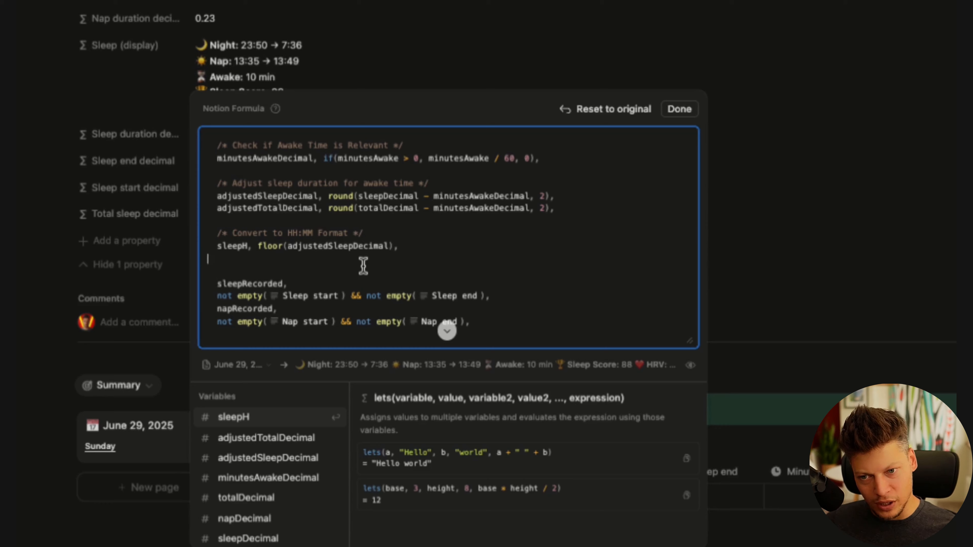
type("sleepM, round(adjustedSleepDecimal * 60) % 60,")
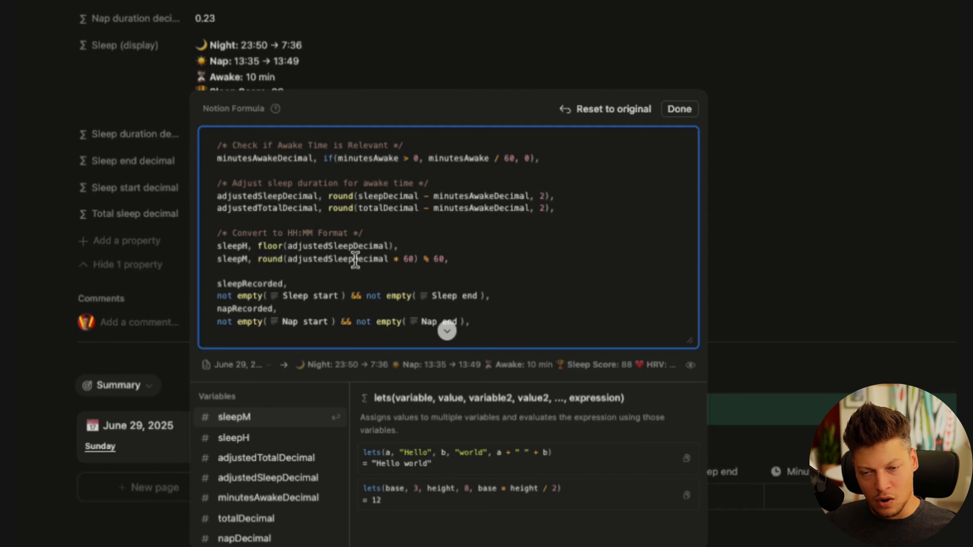
double_click(409, 259)
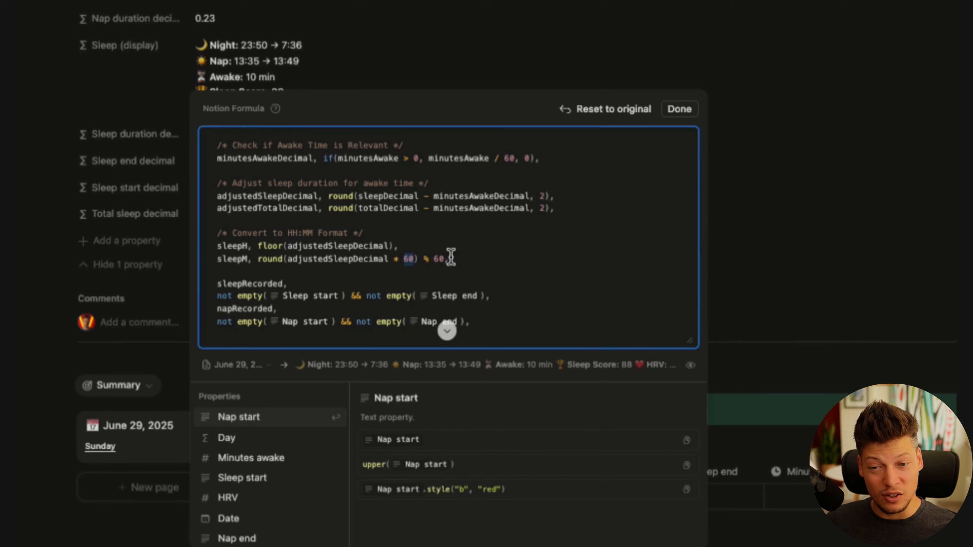
left_click_drag(444, 258, 422, 257)
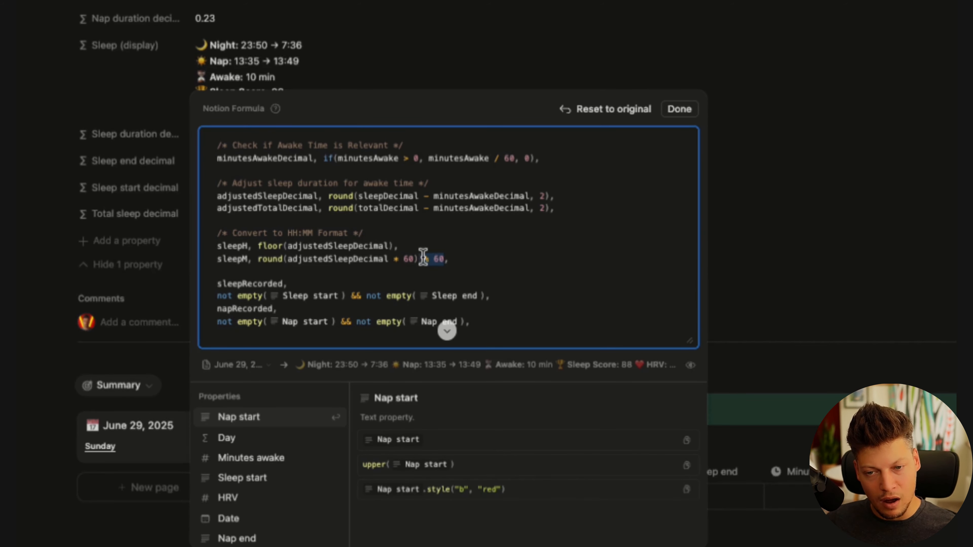
left_click(465, 257)
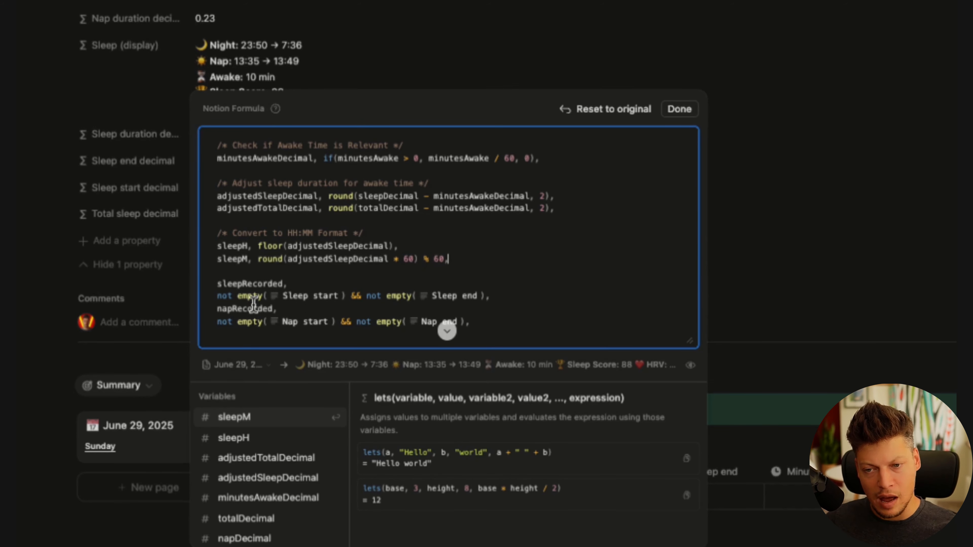
Below sleepM, define napH and napM from napDecimal, and totalH and totalM from adjustedTotalDecimal, using the same floor and round(... * 60) % 60 pattern
type("napH, floor(napDecimal), napM, round(napDecimal * 60) % 60, totalH, floor(adjustedTotalDecimal), totalM, round(adjustedTotalDecimal * 60) % 60,")
scroll(471, 280, "down", 3)
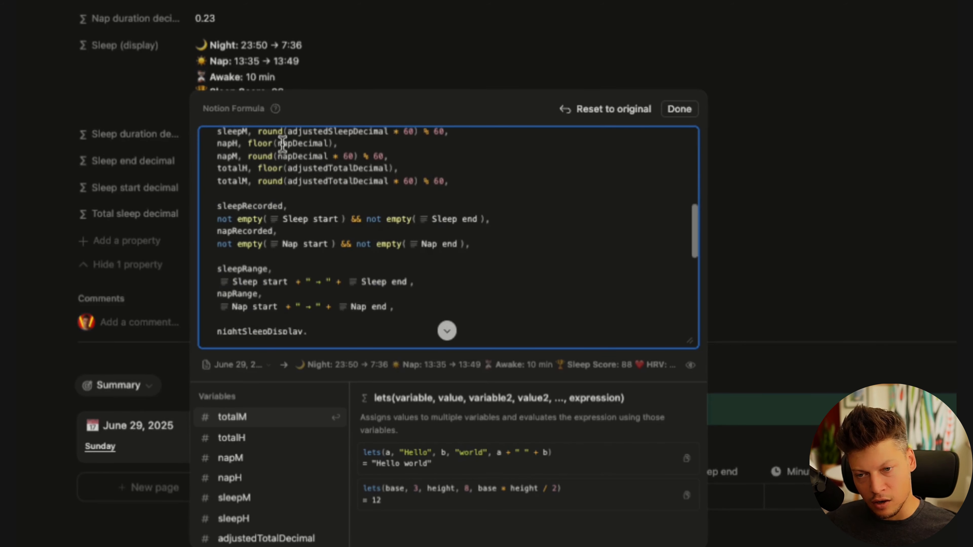
scroll(252, 165, "up", 1)
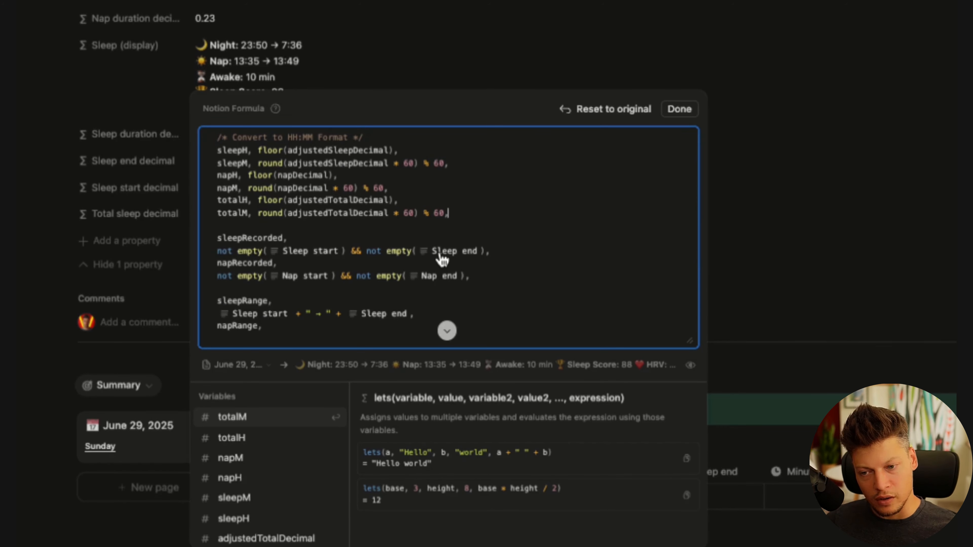
Below totalM, define sleepDuration as (sleepH > 0 ? sleepH : "00") + ":" + (sleepM >= 10 ? sleepM : "0" + sleepM)
type("sleepDuration, (sleepH > 0 ? sleepH : \"00\") + \":\" + (sleepM >= 10 ? sleepM : \"0\" + sleepM),")
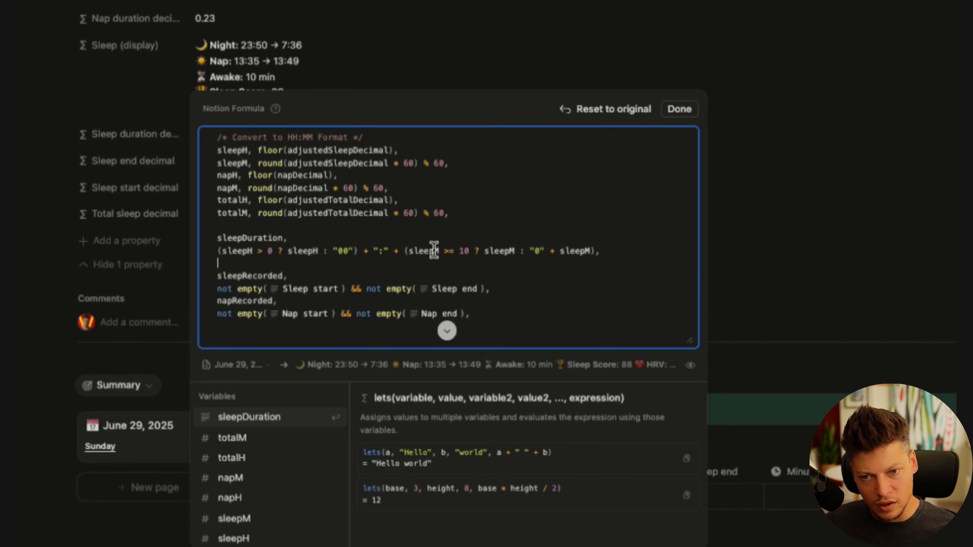
double_click(424, 251)
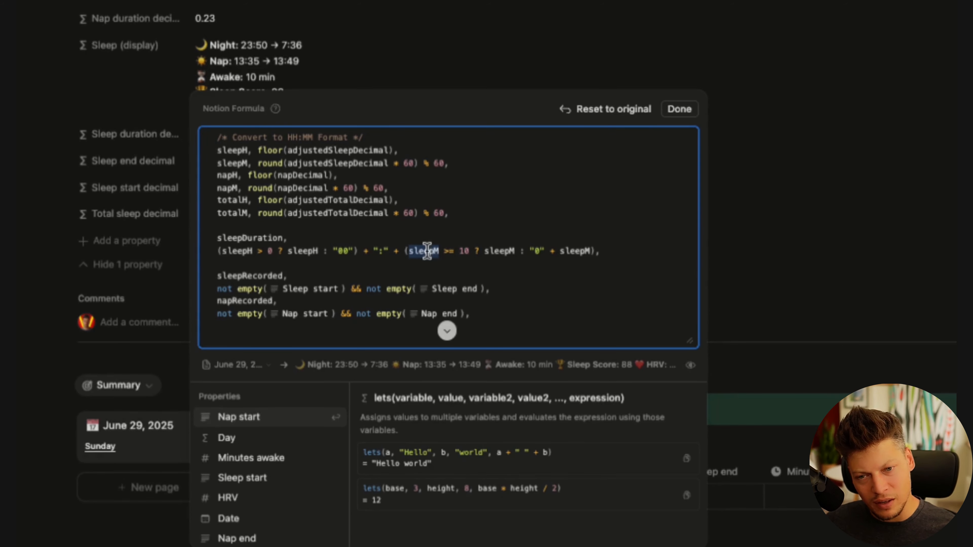
double_click(498, 252)
left_click(498, 251)
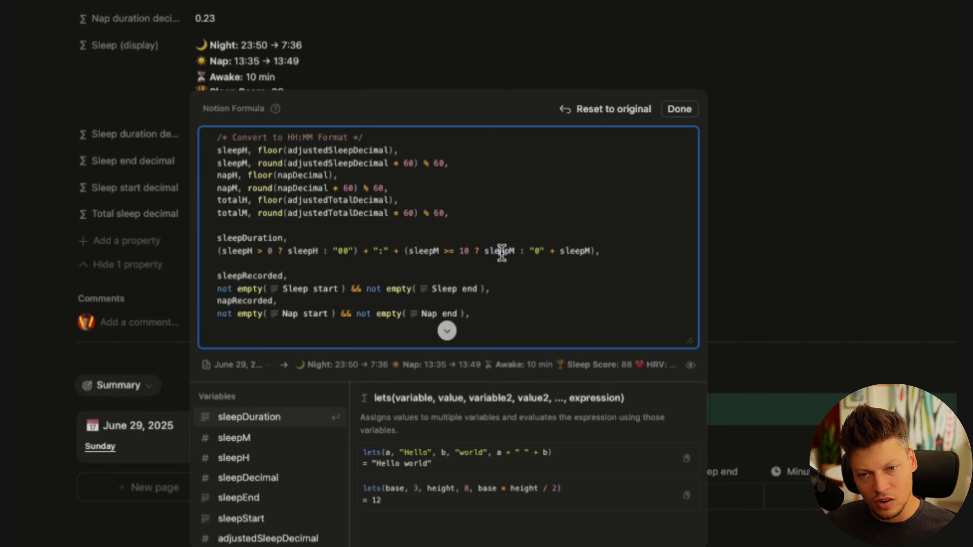
double_click(540, 251)
left_click(544, 251)
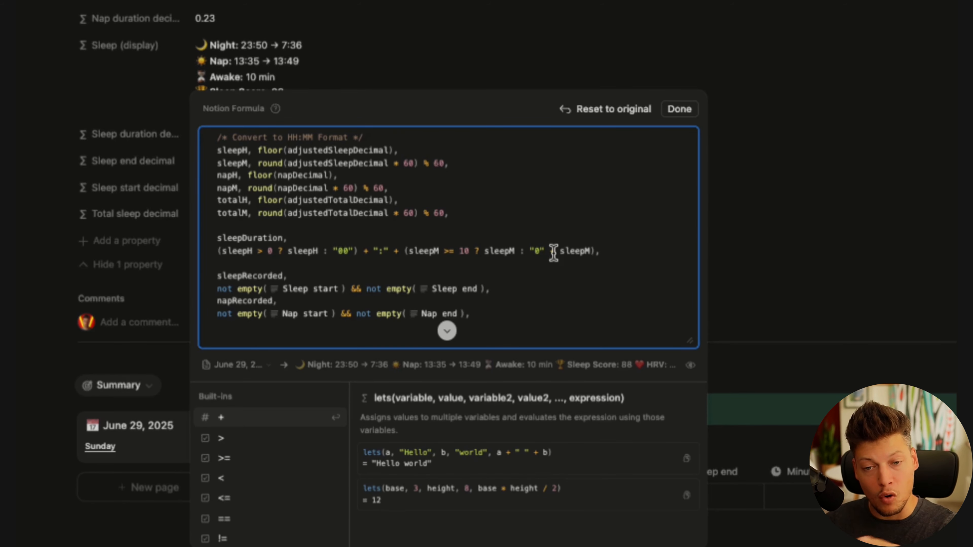
left_click(252, 253)
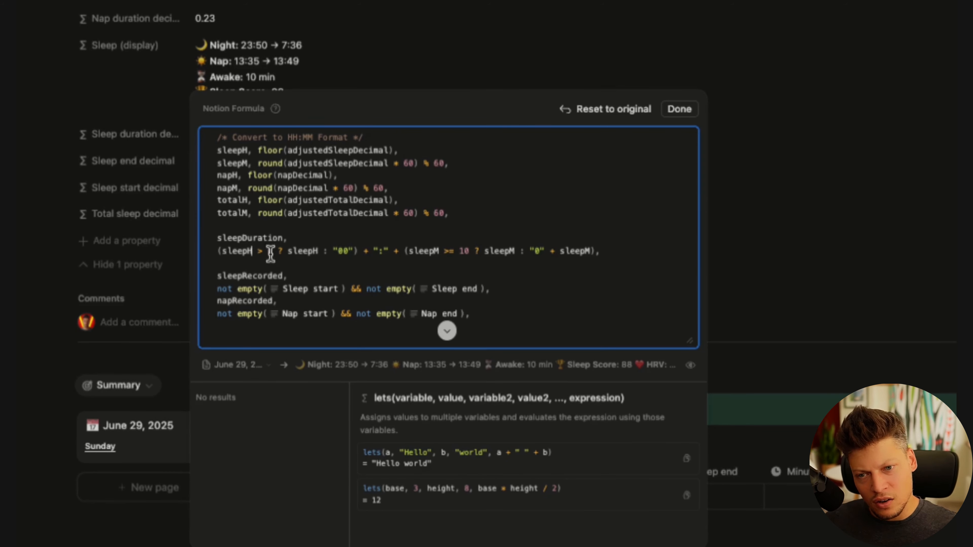
left_click(346, 251)
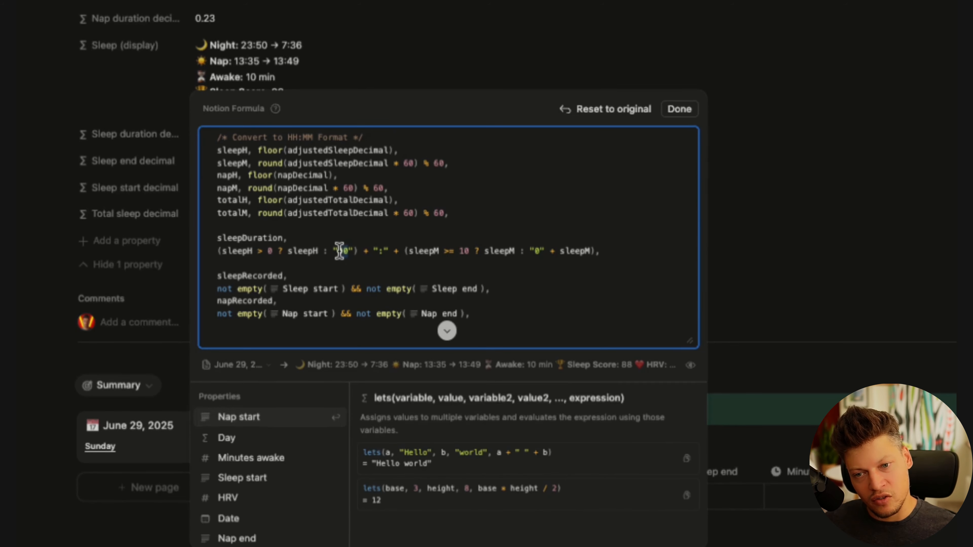
type("0")
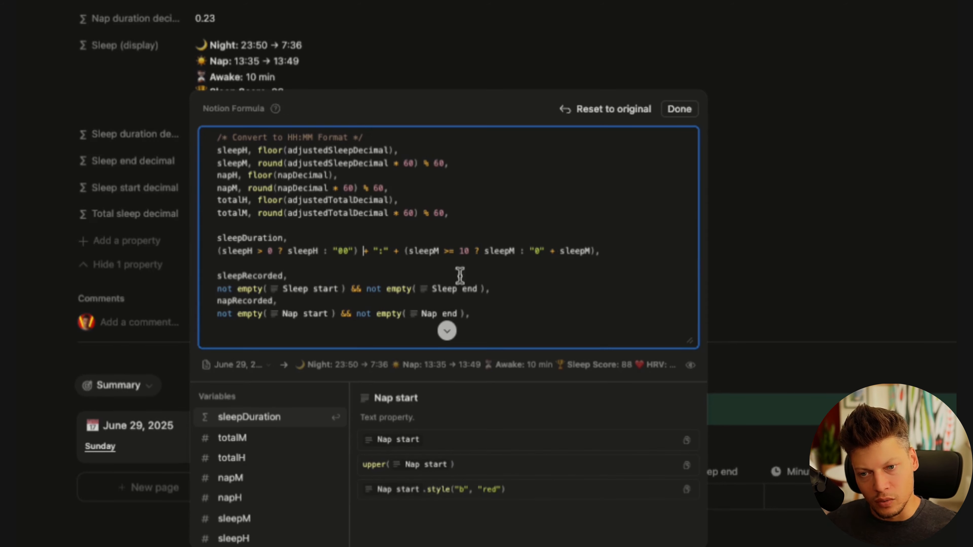
left_click_drag(611, 254, 217, 234)
left_click(519, 245)
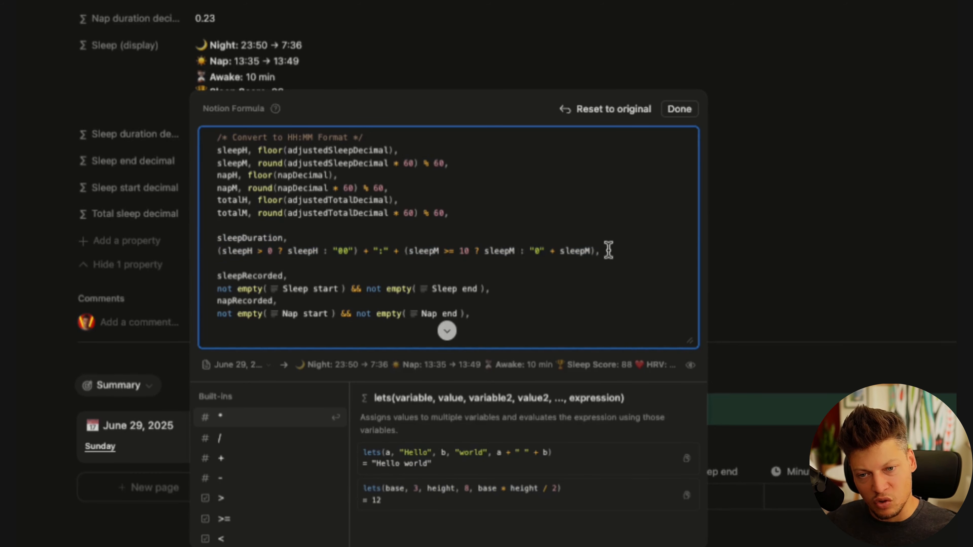
Below sleepDuration, define napDuration from napH and napM, and totalDuration from totalH and totalM, with the same "00" fallback and zero-padded minutes
left_click(621, 253)
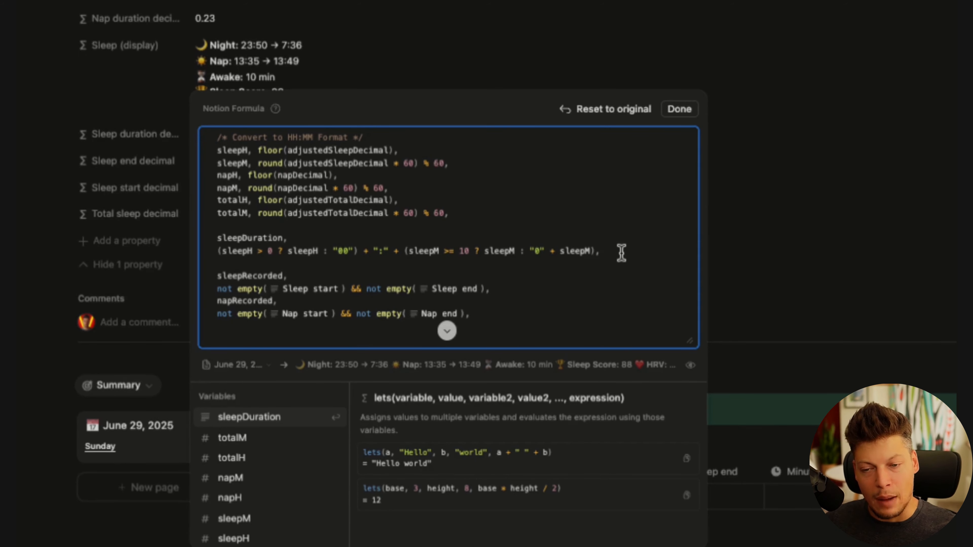
type("napDuration, (napH > 0 ? napH : \"00\") + \":\" + (napM >= 10 ? napM : \"0\" + napM), totalDuration, (totalH > 0 ? totalH : \"00\") + \":\" + (totalM >= 10 ? totalM : \"0\" + totalM),")
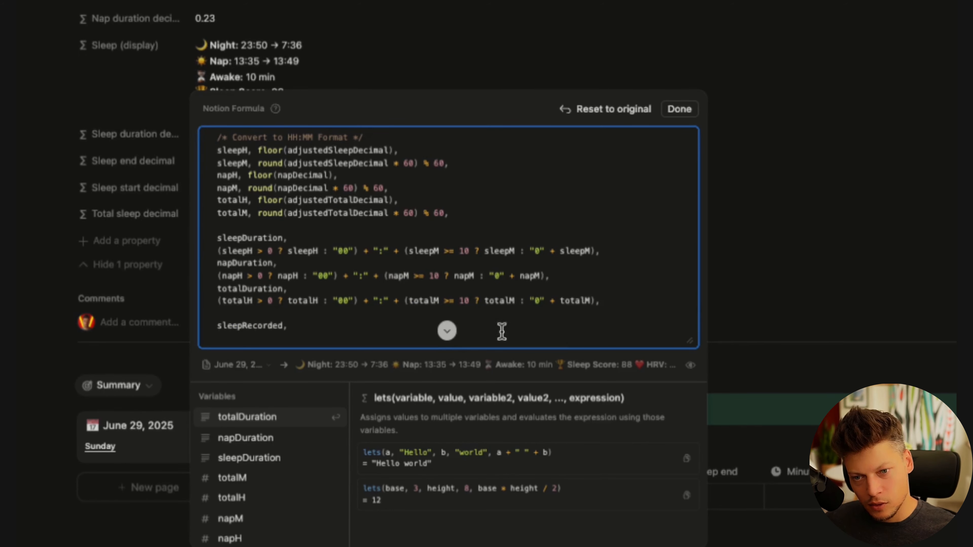
scroll(435, 269, "down", 3)
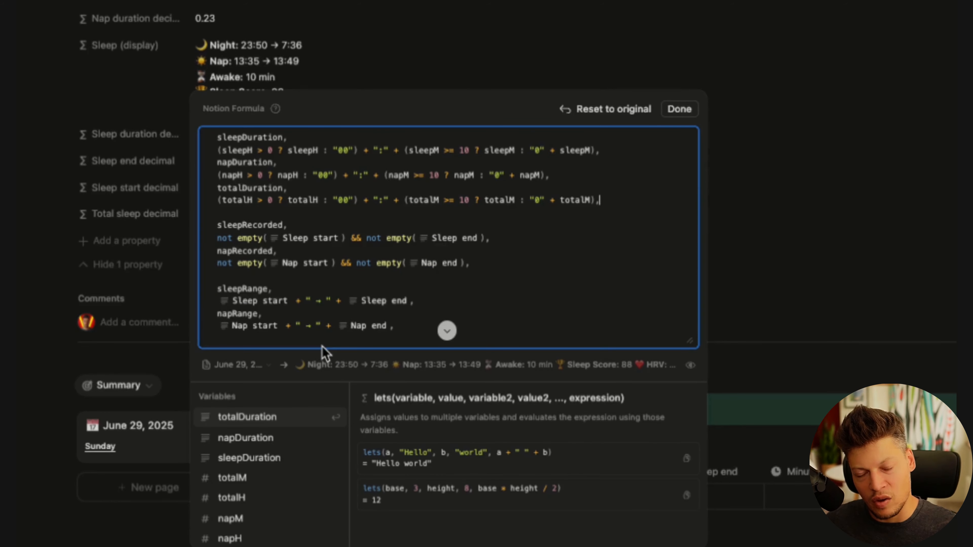
Between napRange and nightSleepDisplay, define totalSleepDisplay as the bold label "🛌 Total Sleep: " followed by totalDuration
scroll(330, 280, "down", 5)
scroll(329, 279, "down", 3)
scroll(297, 193, "up", 10)
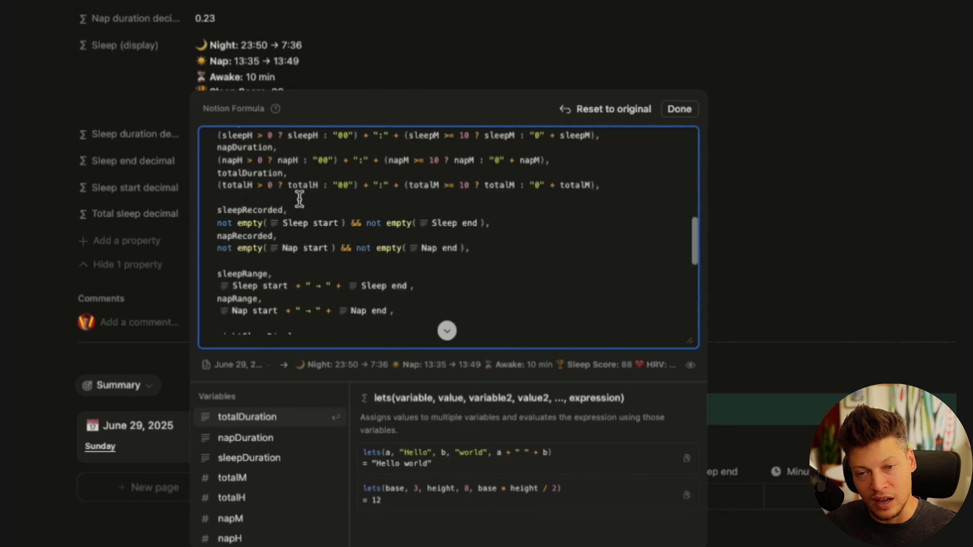
scroll(391, 255, "down", 8)
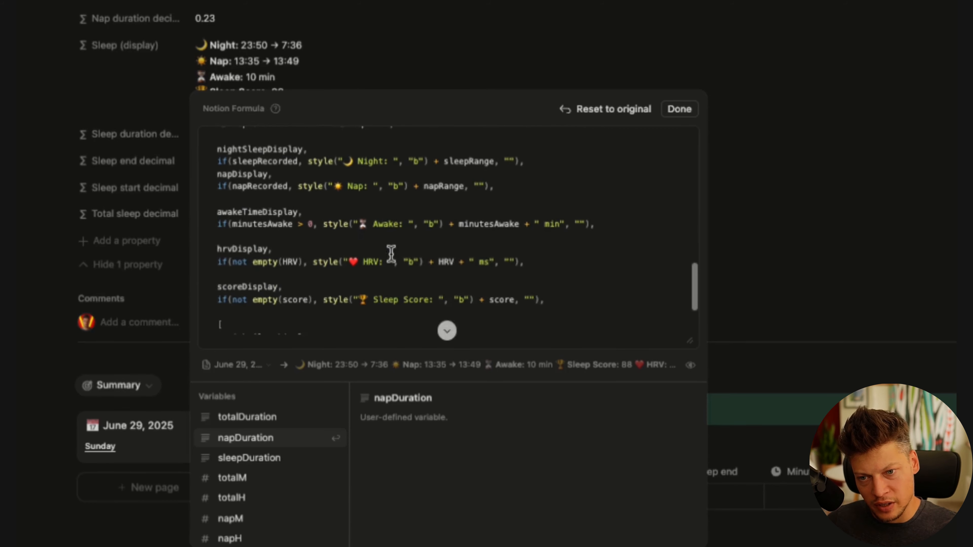
left_click(437, 188)
key("Return")
key("Return")
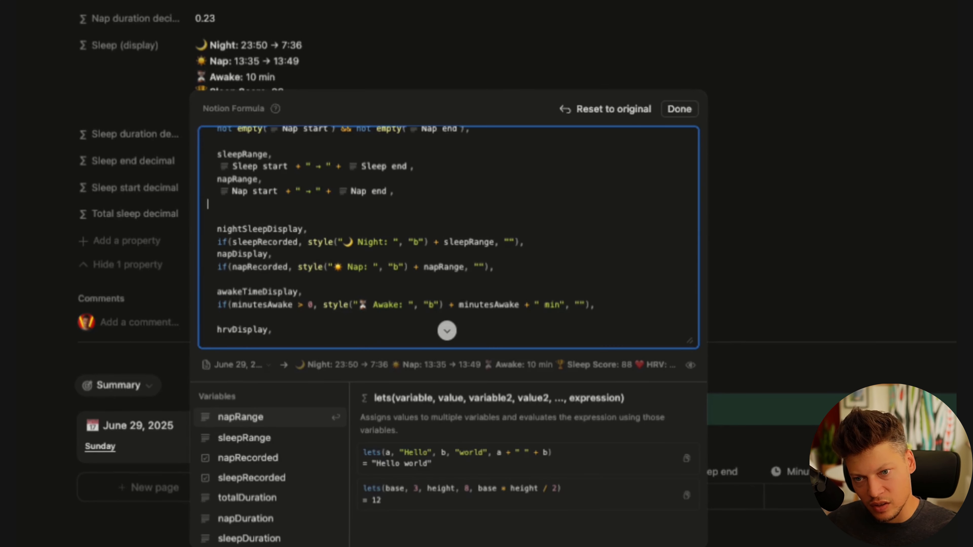
type("totalSleepDisplay, style(\"🛌 Total Sleep: \", \"b\") + totalDuration,")
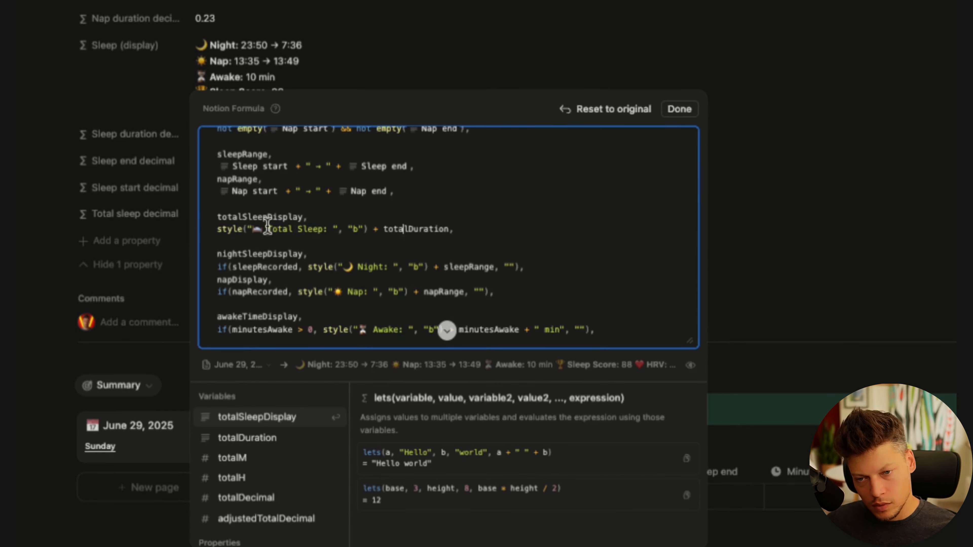
double_click(273, 214)
left_click_drag(254, 229, 337, 229)
Below totalSleepDisplay, define totalSleepBreakdown as if(napRecorded, "(" + sleepDuration + " at night + " + napDuration + " nap)", "")
left_click(446, 229)
key("Return")
key("Return")
type("totalSleepBreakdown, if(napRecorded, \"(\" + sleepDuration + \" at night + \" + napDuration + \" nap)\", \"\"),")
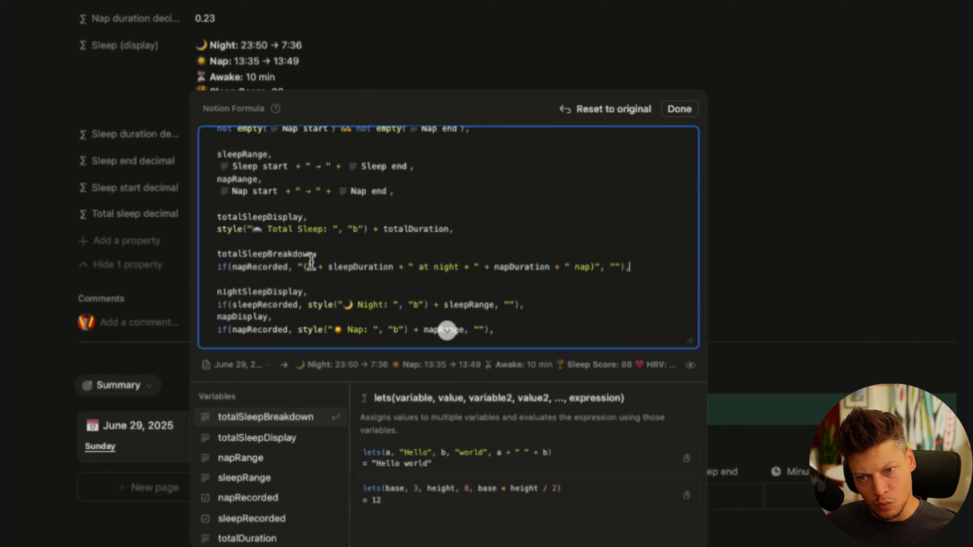
double_click(251, 267)
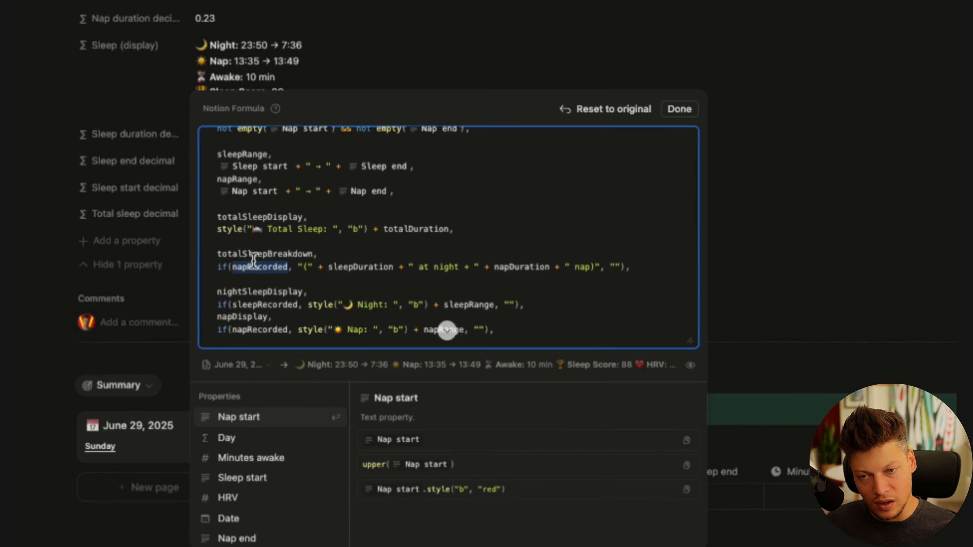
double_click(360, 267)
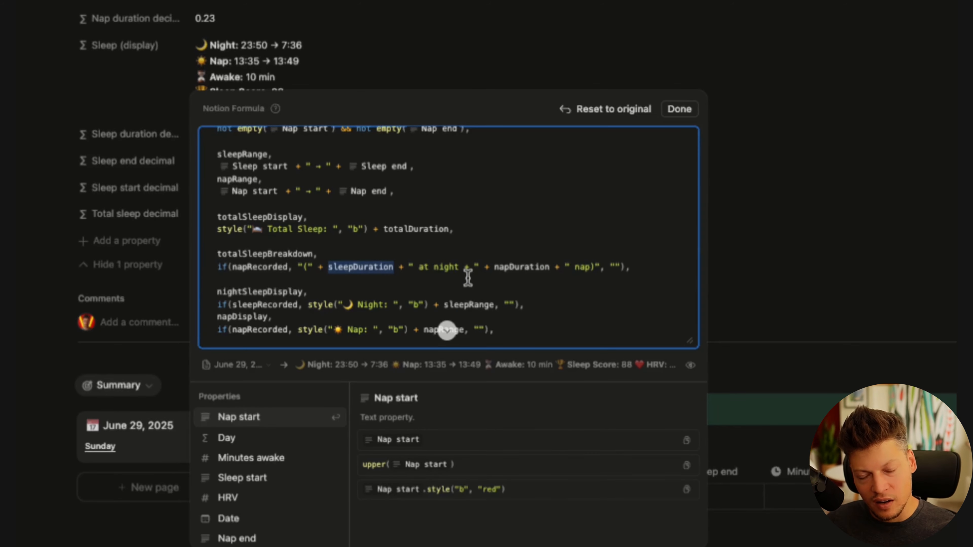
left_click(405, 267)
Add totalSleepDisplay and totalSleepBreakdown at the start of the formula's output list, before nightSleepDisplay, and save the formula
scroll(387, 260, "down", 3)
scroll(386, 263, "down", 4)
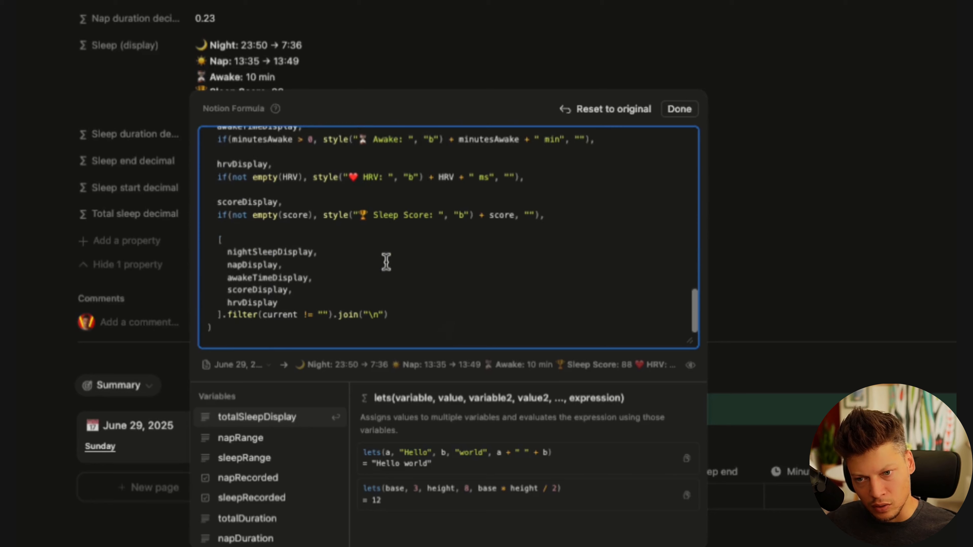
left_click(439, 240)
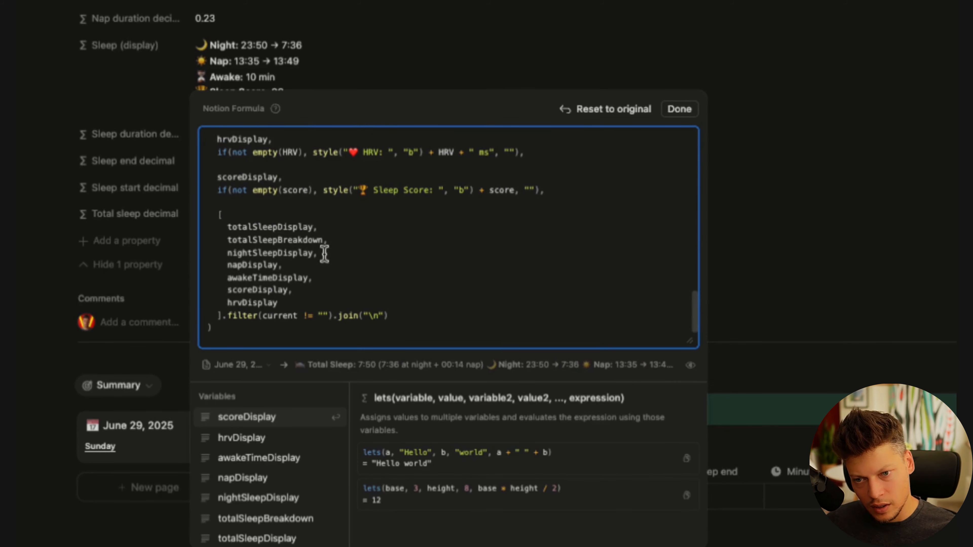
left_click(680, 109)
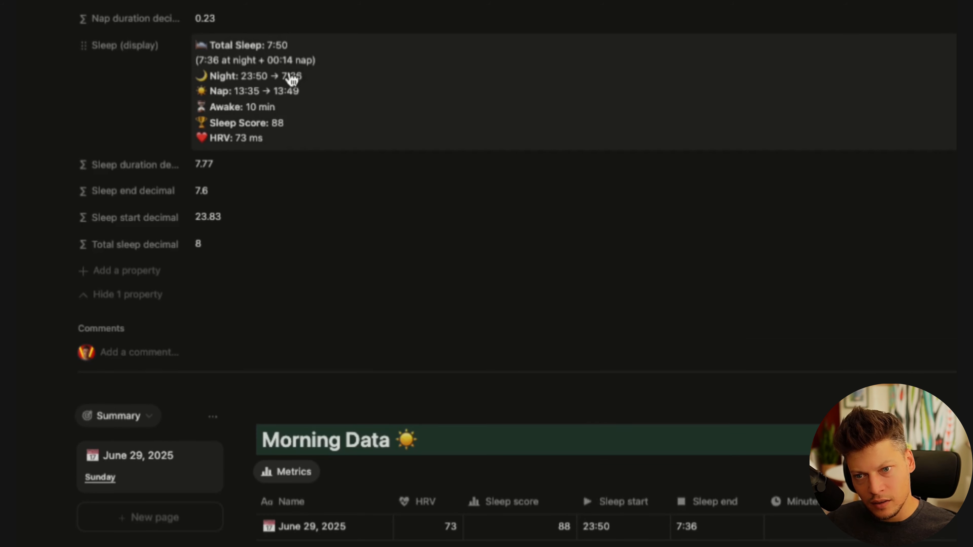
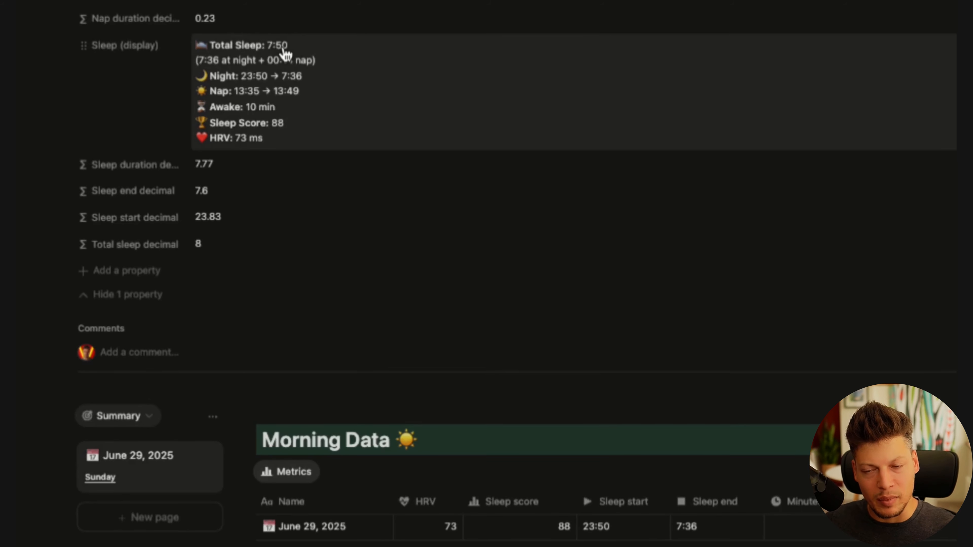
Open the Sleep (display) formula and wrap totalSleepDisplay's bold "Total Sleep: " label plus totalDuration in an outer style() call
left_click(292, 70)
scroll(377, 250, "up", 5)
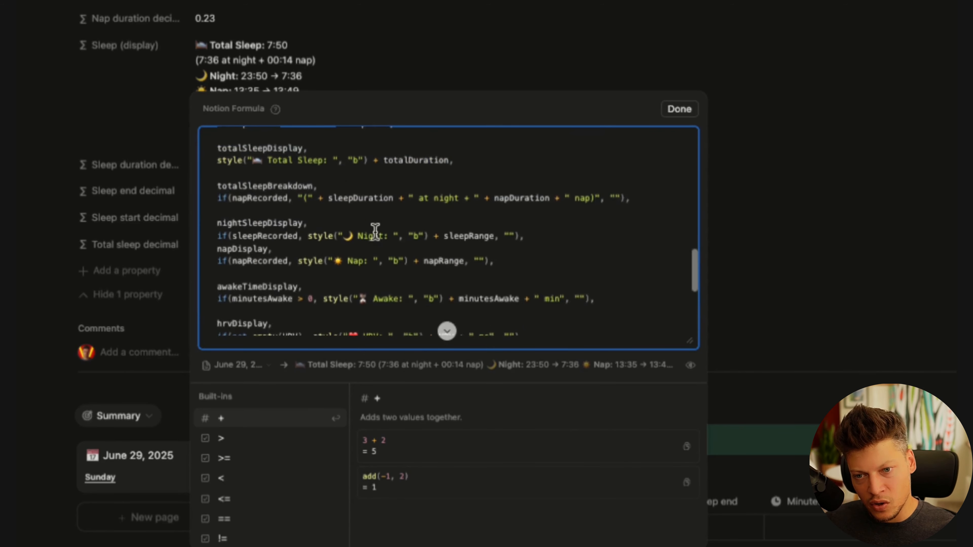
scroll(375, 231, "up", 2)
scroll(376, 233, "down", 2)
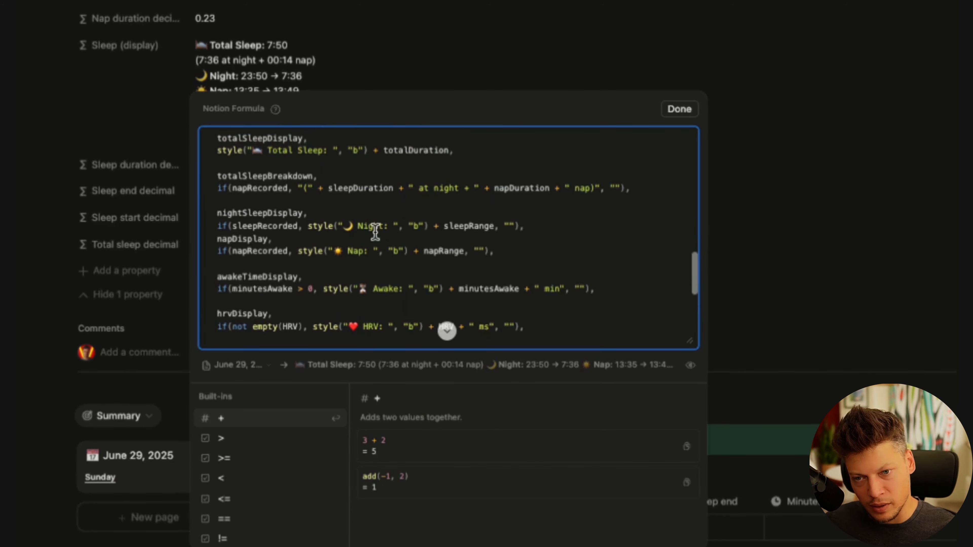
scroll(368, 234, "up", 2)
scroll(314, 222, "up", 4)
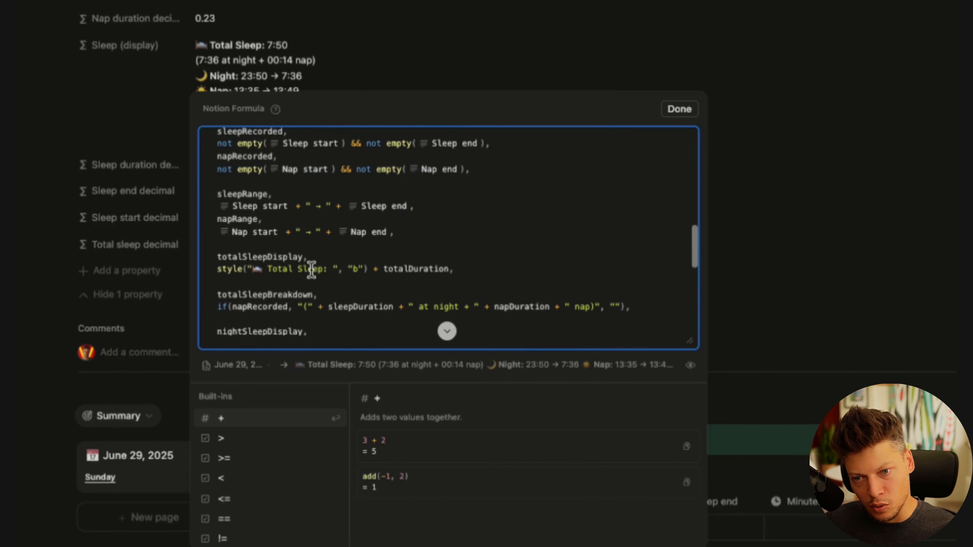
left_click(323, 260)
left_click_drag(217, 269, 368, 267)
left_click(445, 268)
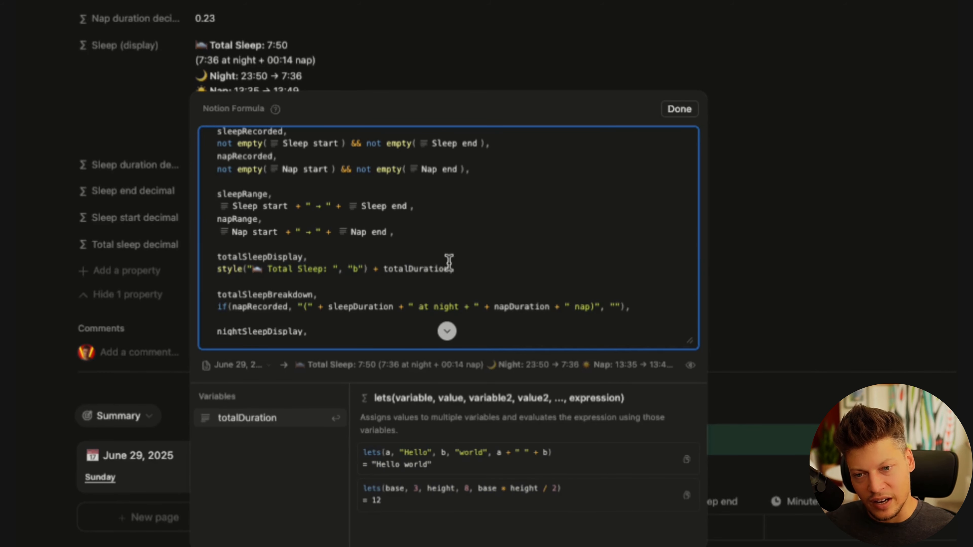
left_click(340, 267)
left_click(330, 258)
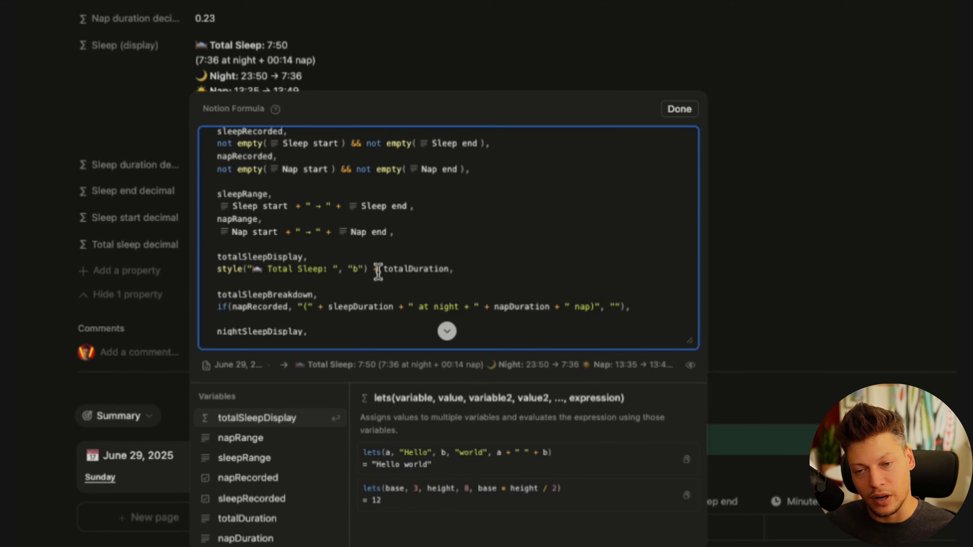
key("Return")
type("srtyl")
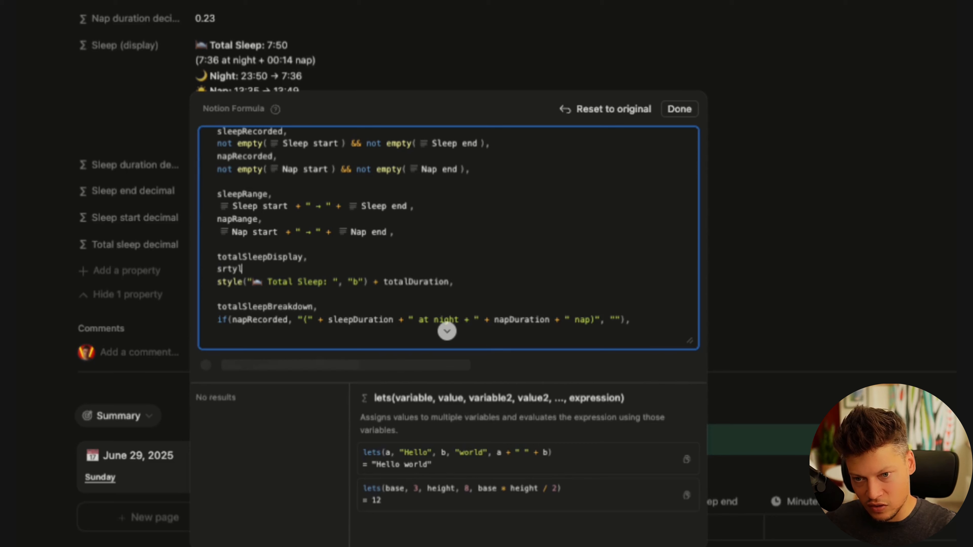
type("e")
key("ctrl+BackSpace")
type("style(")
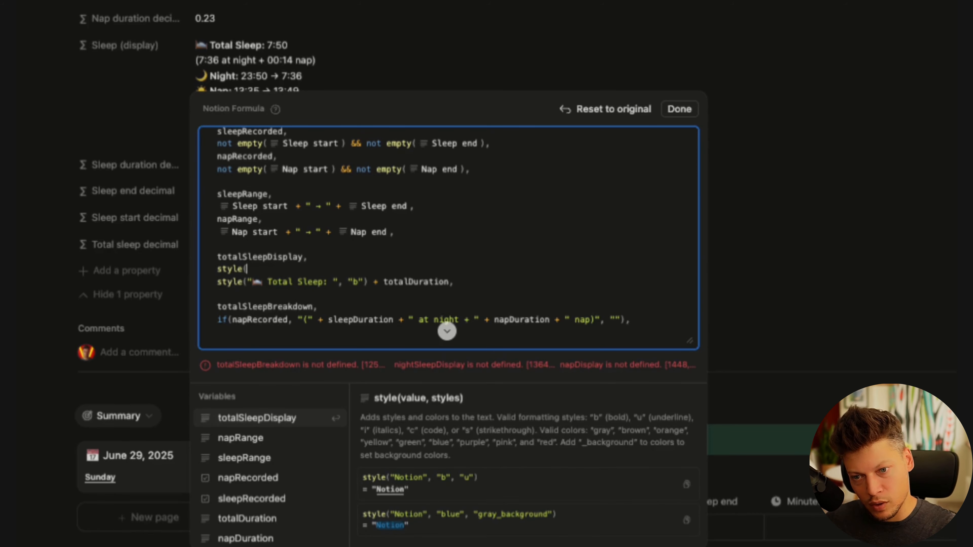
left_click(217, 282)
key("Tab")
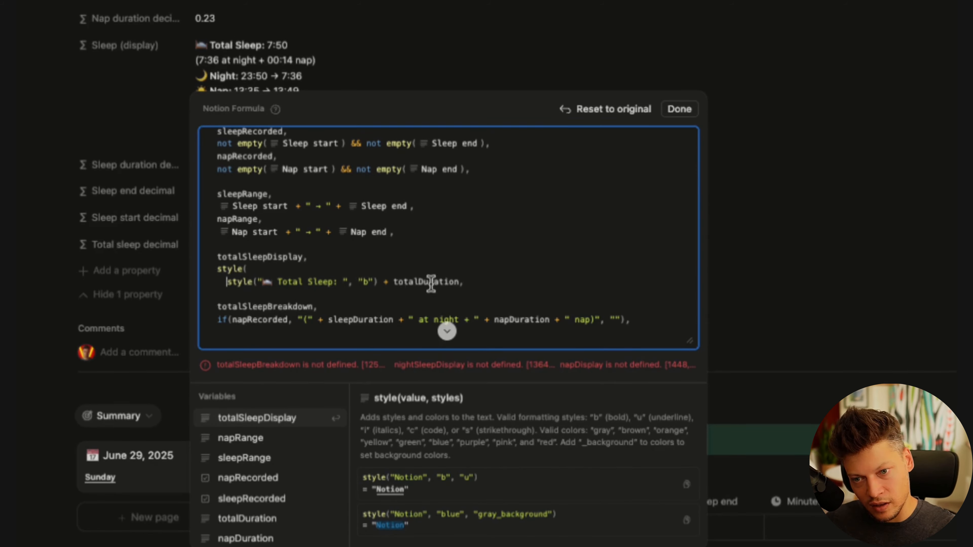
left_click(495, 283)
key("Return")
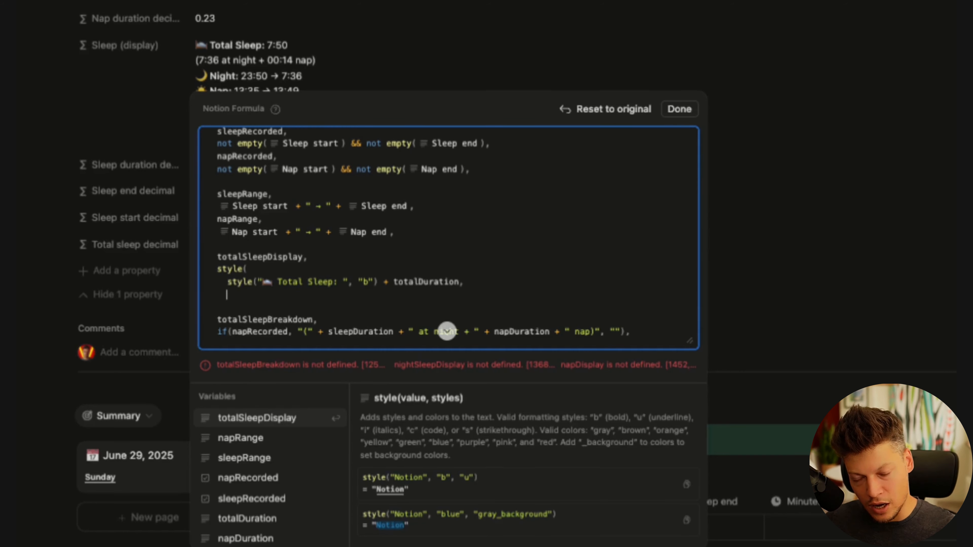
key("BackSpace")
type(")")
Add an ifs() colour argument to the outer style(): adjustedTotalDecimal < 5 "red", adjustedTotalDecimal < 7.5 "yellow", otherwise "white"; end the definition with a comma and save
left_click(525, 276)
key("Return")
key("Tab")
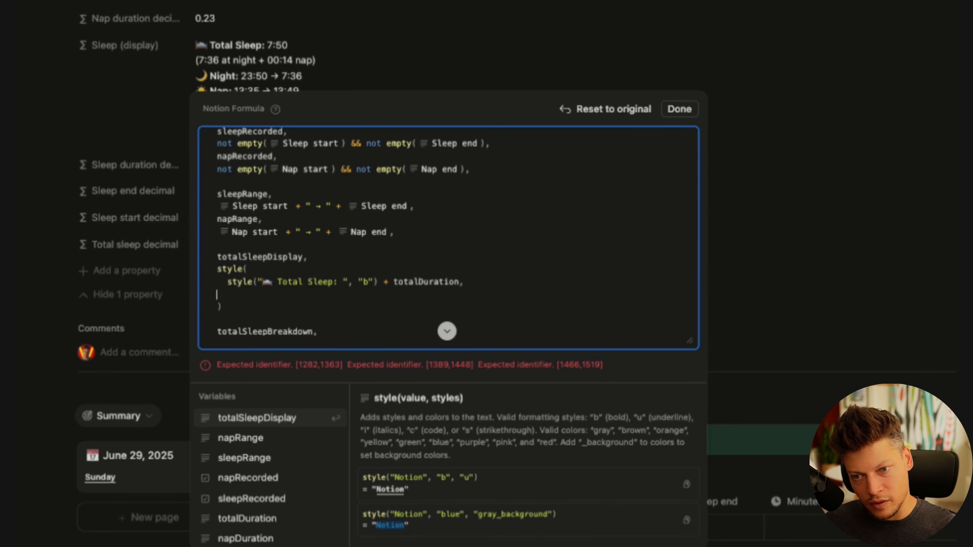
type("ifs(")
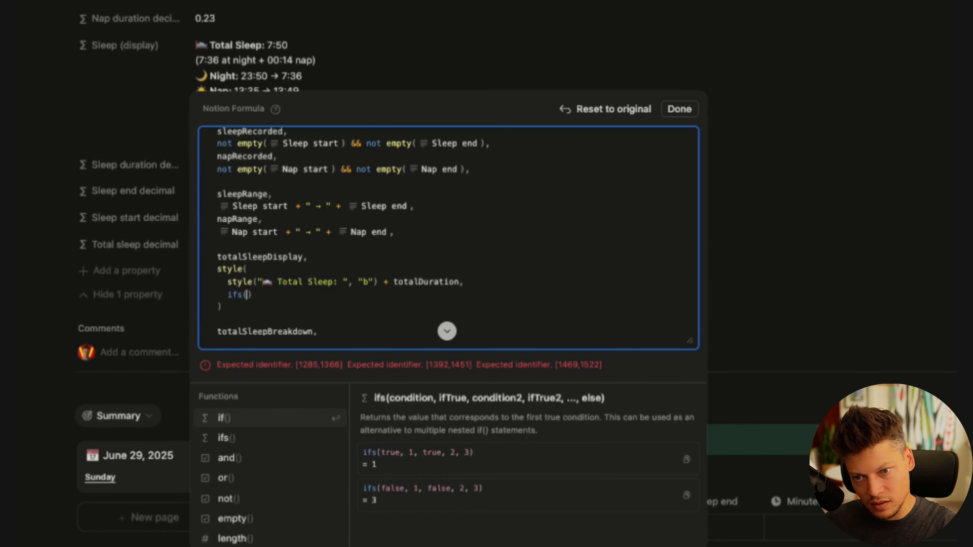
key("Return")
scroll(456, 278, "down", 1)
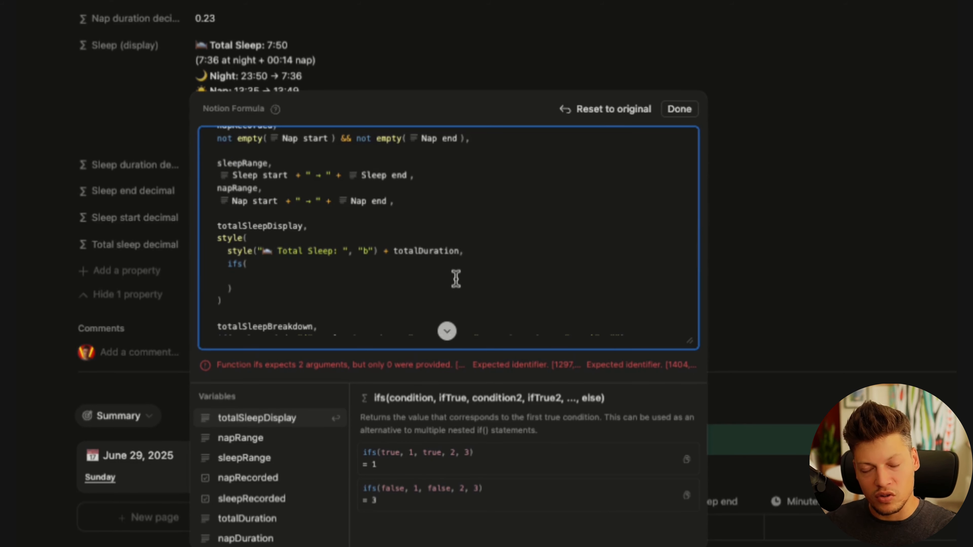
key("super+Tab")
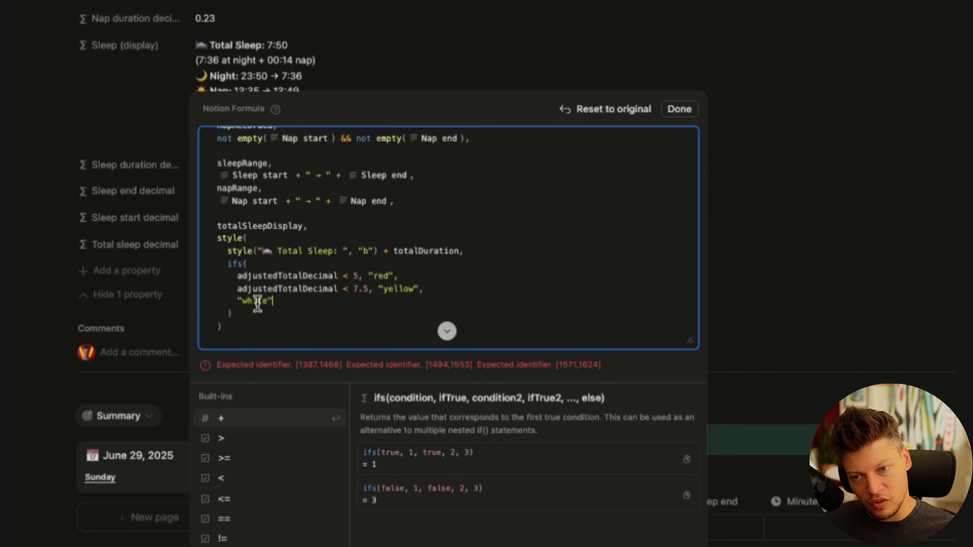
left_click_drag(237, 301, 307, 302)
left_click(291, 298)
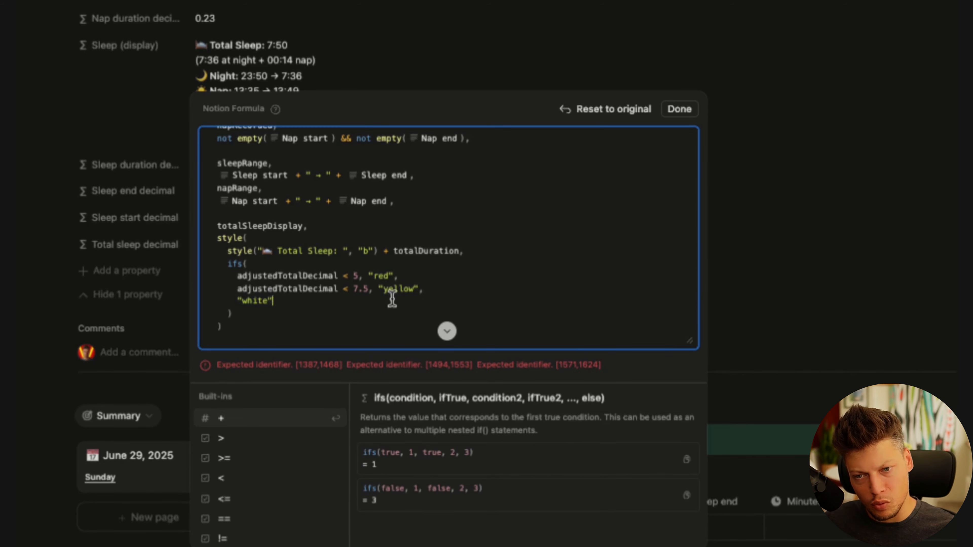
scroll(356, 293, "down", 2)
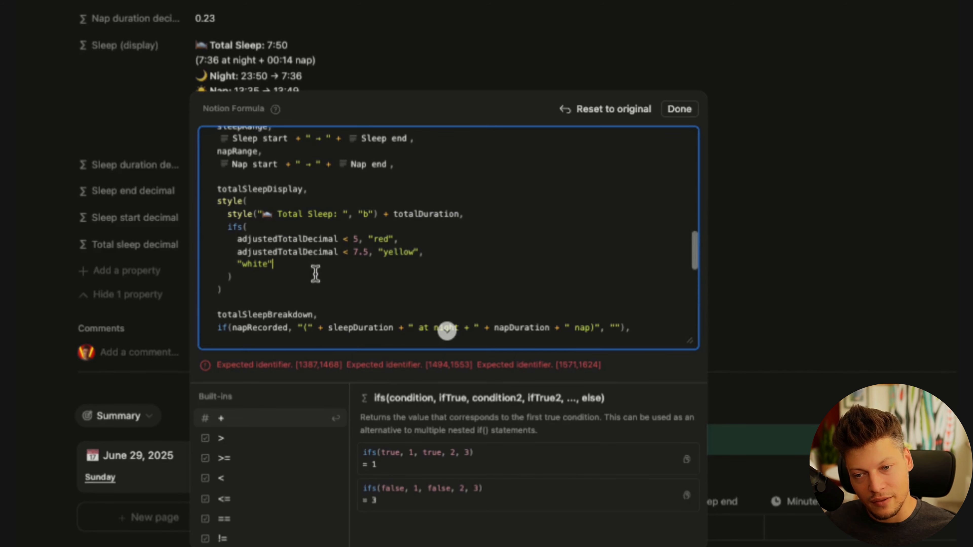
left_click(243, 291)
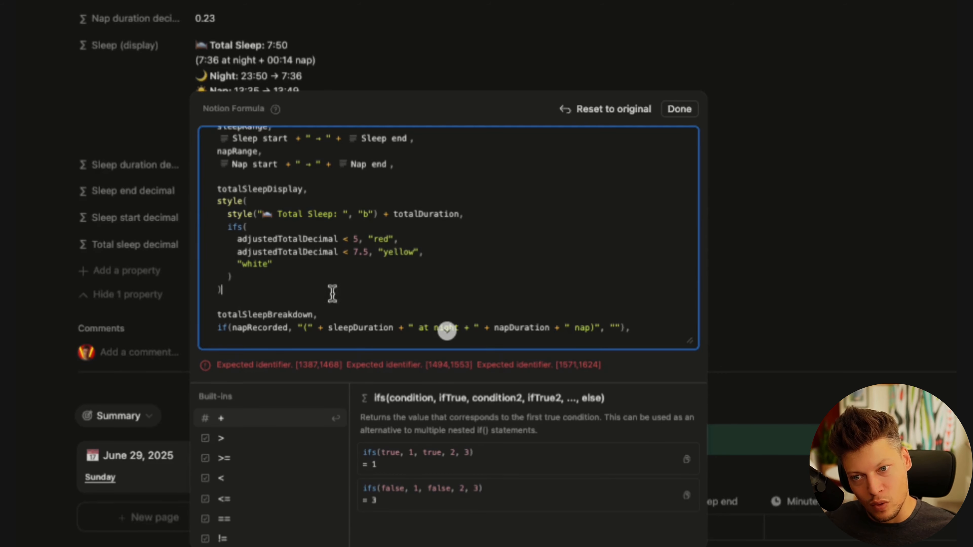
type(",")
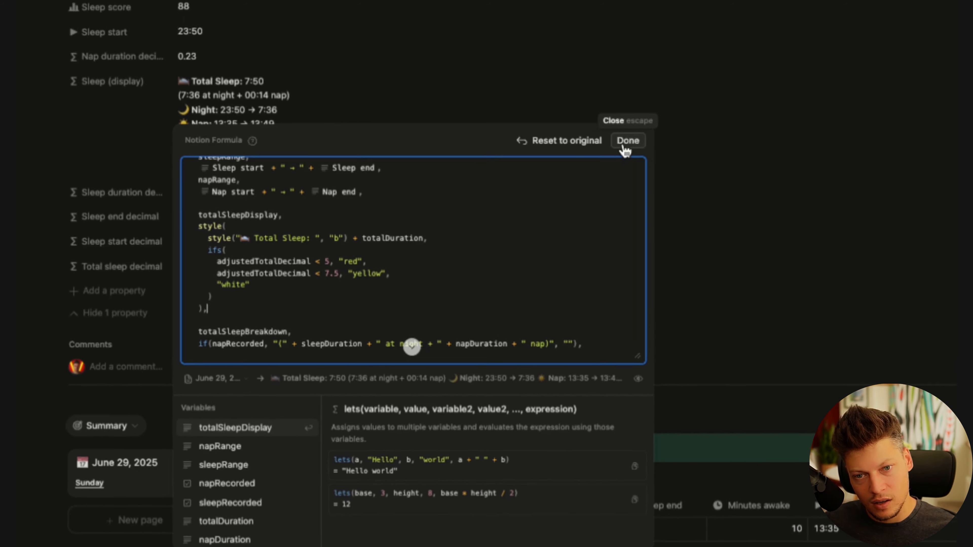
left_click(624, 147)
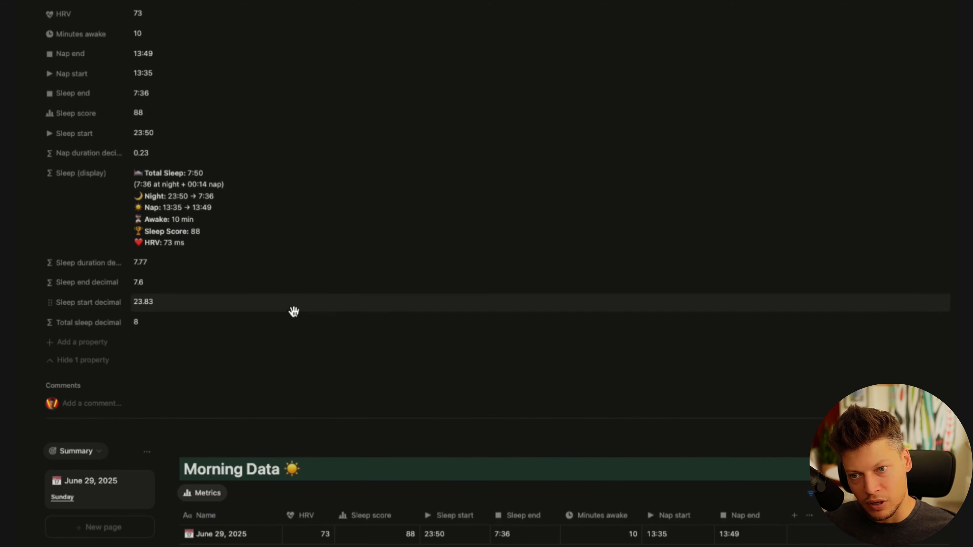
Set the Sleep end of June 29, 2025 to 5:36 in the Morning Data table to test the yellow range
scroll(211, 415, "down", 1)
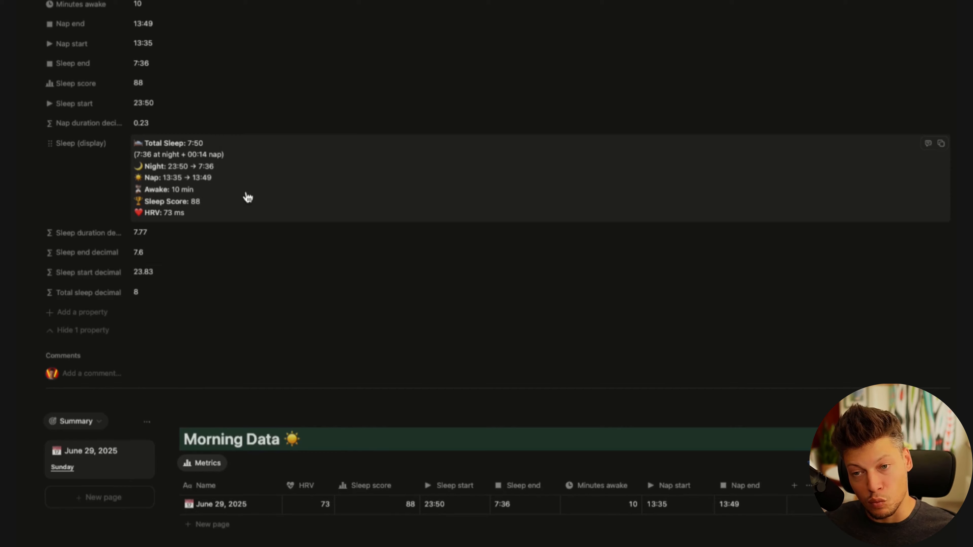
scroll(306, 238, "down", 2)
left_click(436, 415)
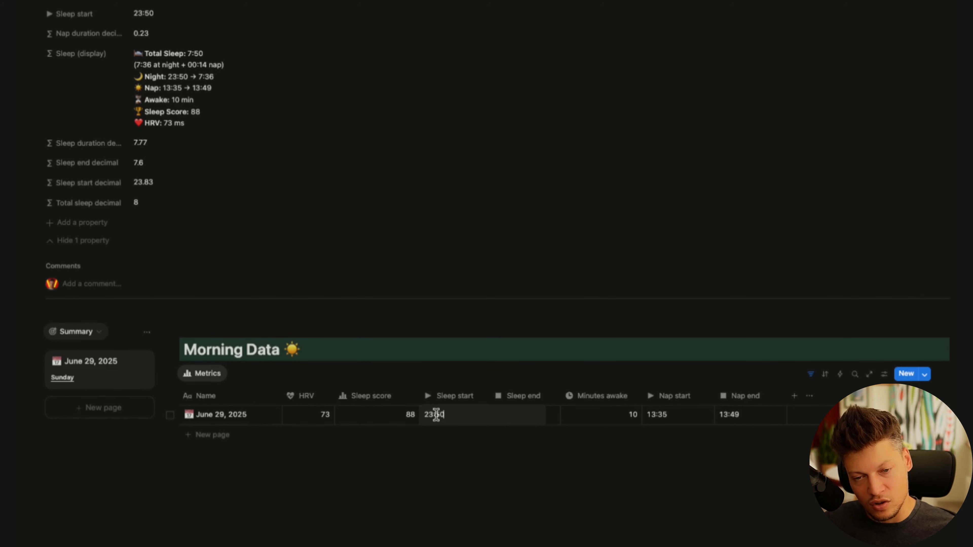
left_click(498, 418)
type("7:36")
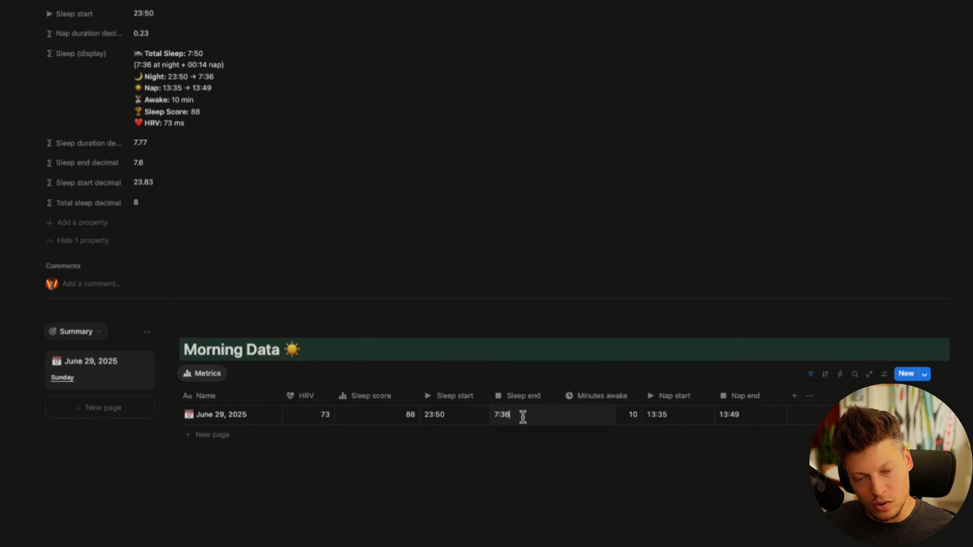
key("BackSpace")
type("5")
key("Return")
Set the Sleep end of June 29, 2025 to 3:36 in the Morning Data table to test the red range
left_click(503, 419)
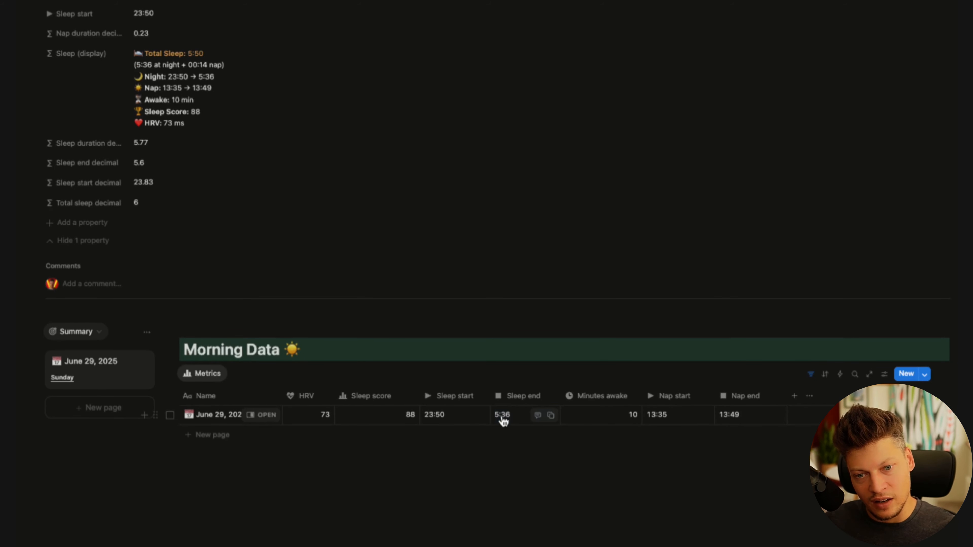
key("BackSpace")
key("BackSpace")
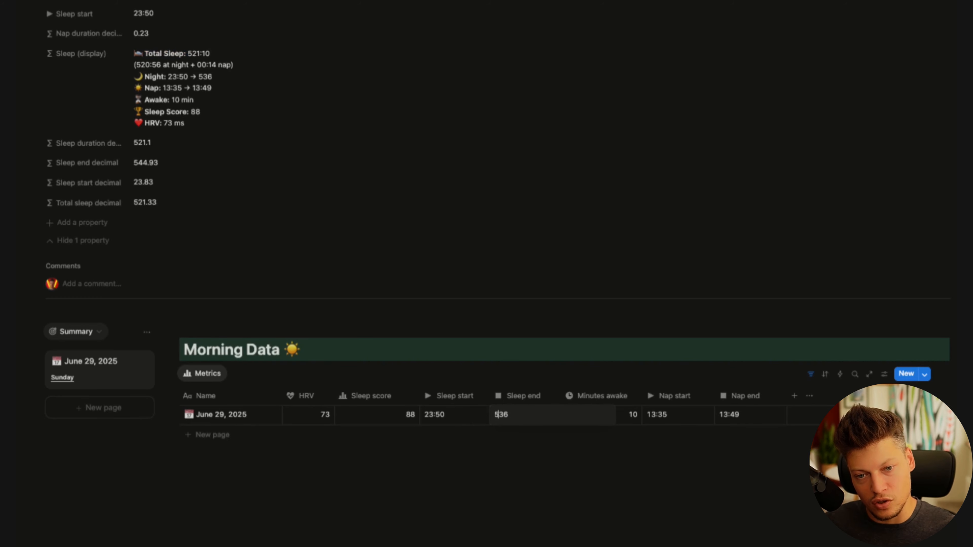
type("3L")
key("BackSpace")
type(":")
key("Return")
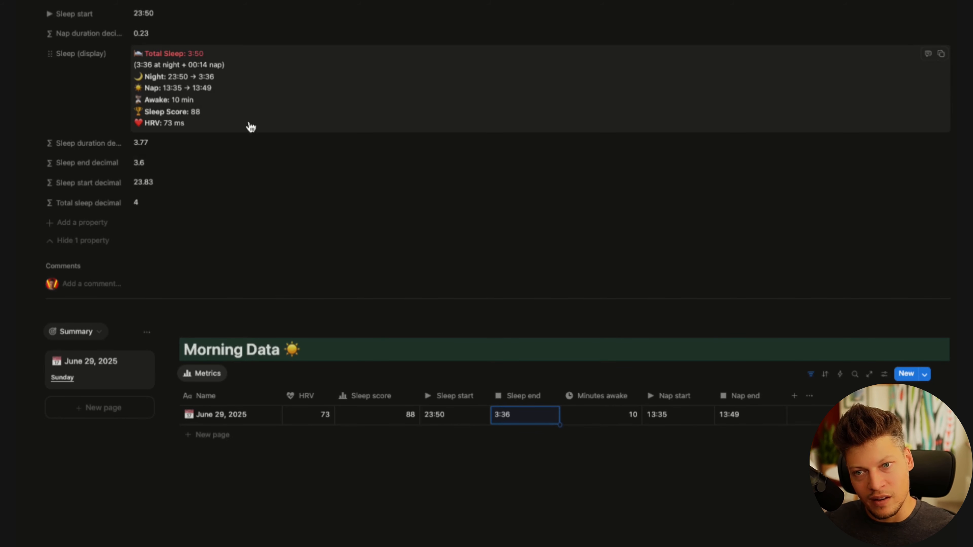
Show the Sleep (display) property on the cards of the Summary gallery view
left_click(147, 332)
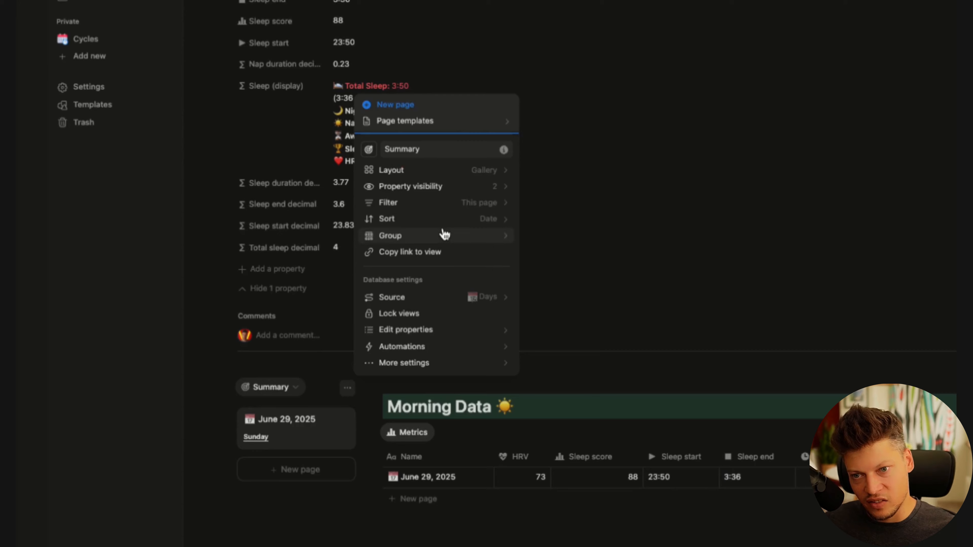
left_click(424, 187)
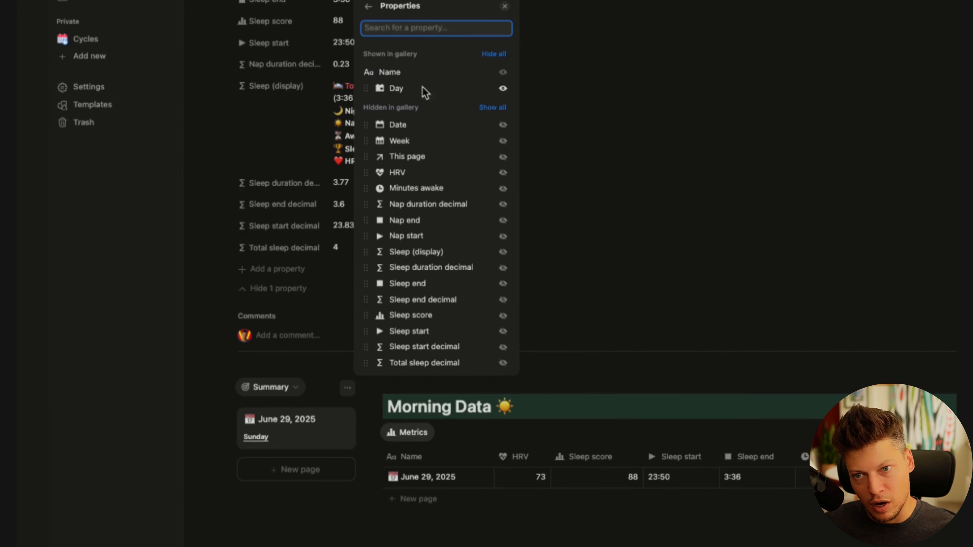
type("displ")
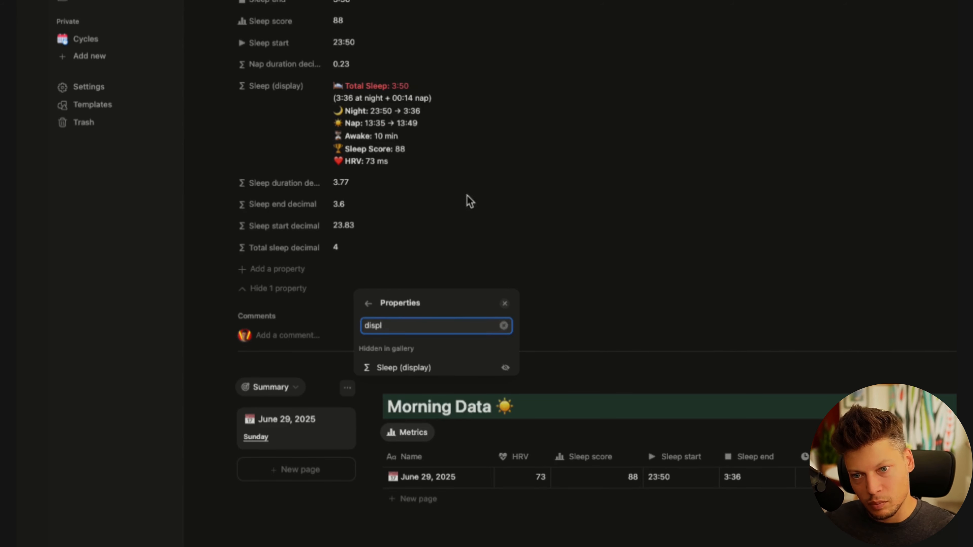
left_click(506, 368)
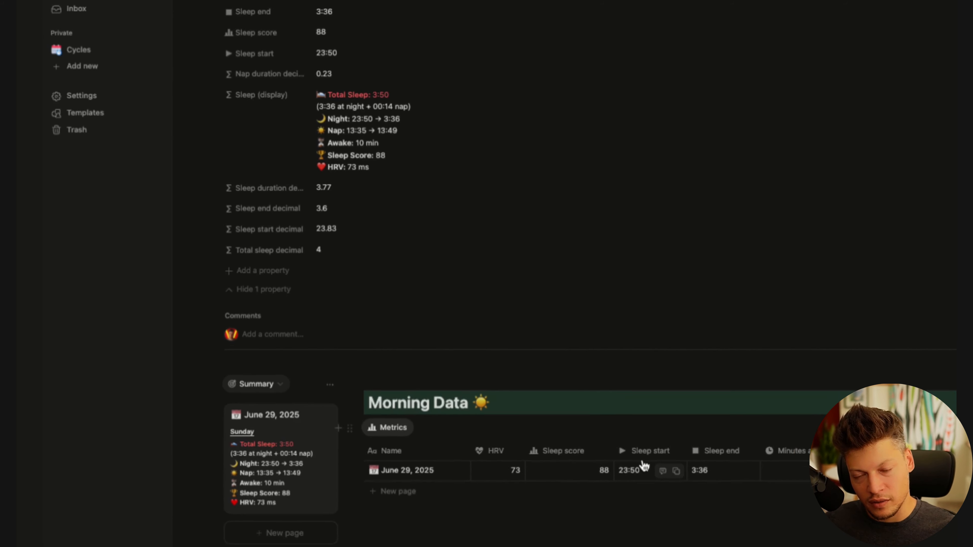
In the Sleep (display) formula, add "b" as another argument after the ifs() in totalSleepDisplay's outer style(), and save the formula
left_click(381, 138)
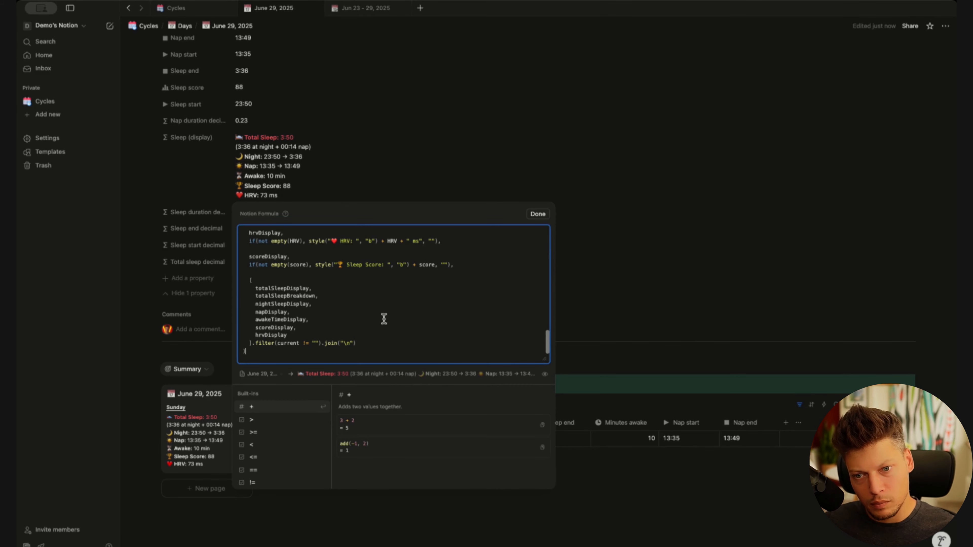
scroll(384, 319, "up", 10)
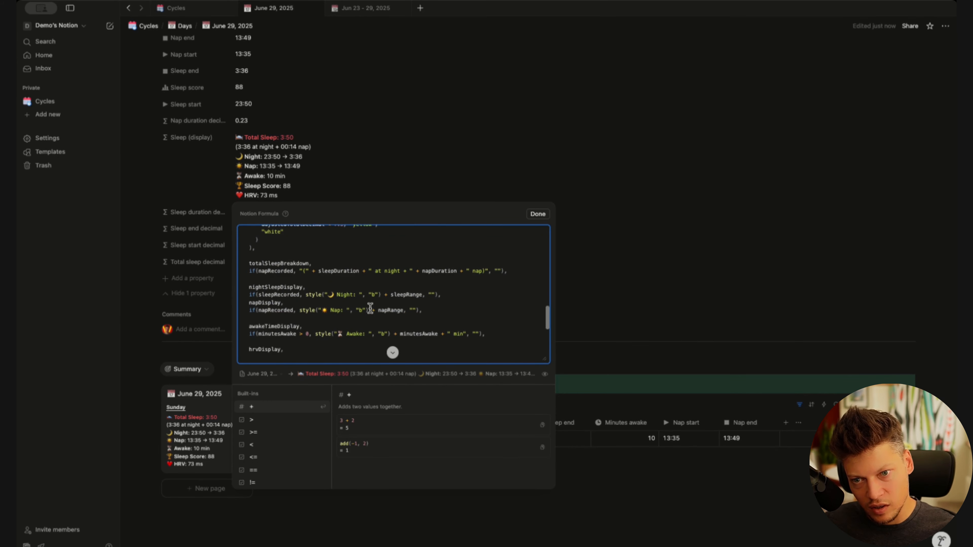
scroll(370, 309, "up", 1)
left_click(370, 309)
type(",")
key("shift+Return")
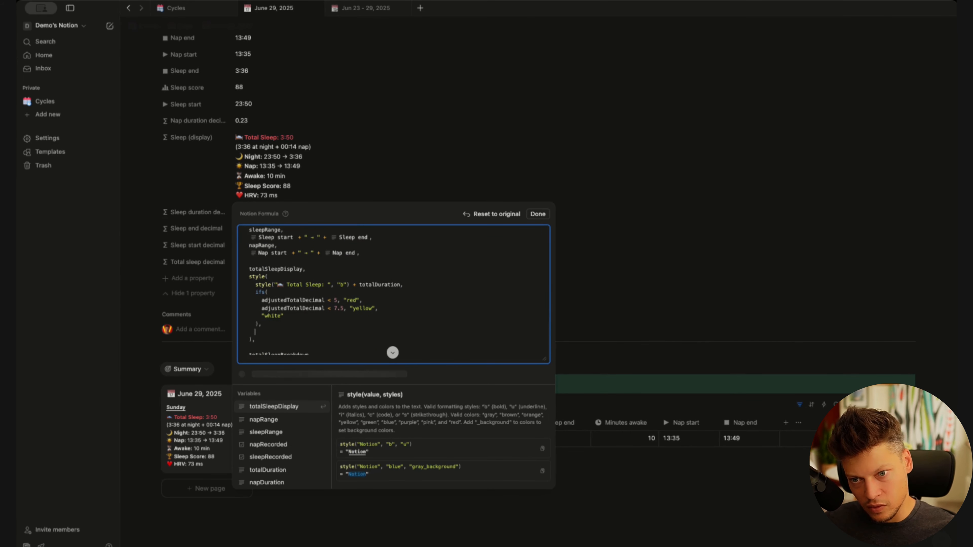
type("\"b")
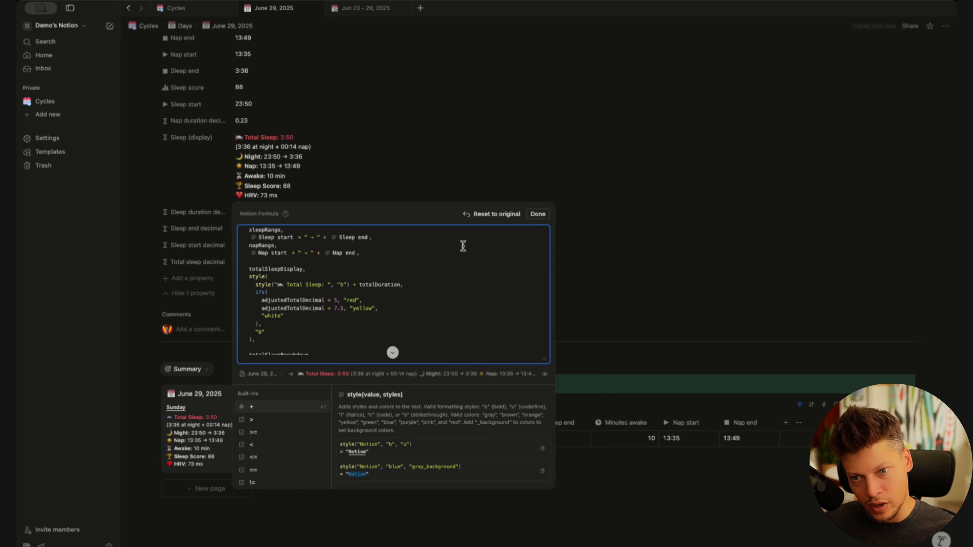
left_click(537, 214)
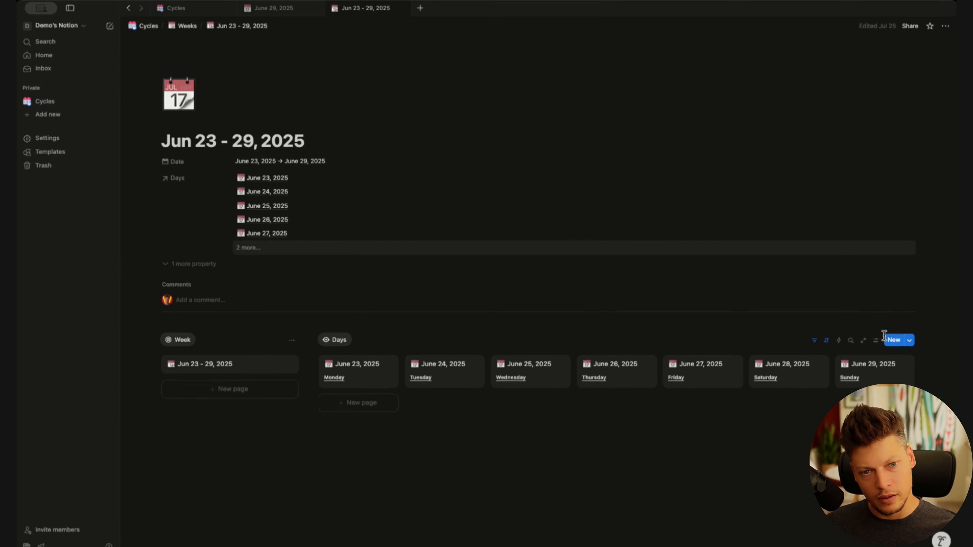
Show the Sleep (display) property on the cards of the Days gallery view on the Jun 23 - 29, 2025 page
left_click(876, 341)
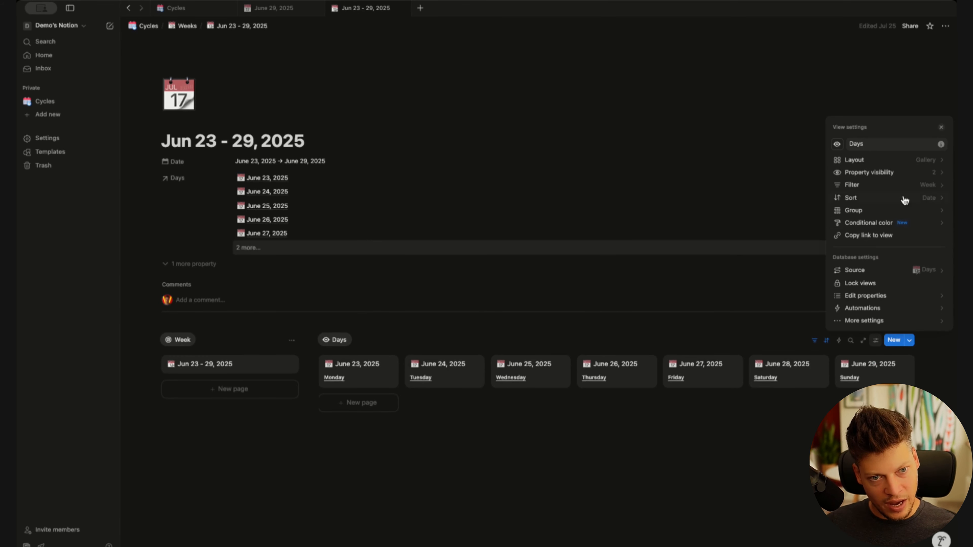
left_click(904, 175)
type("displ")
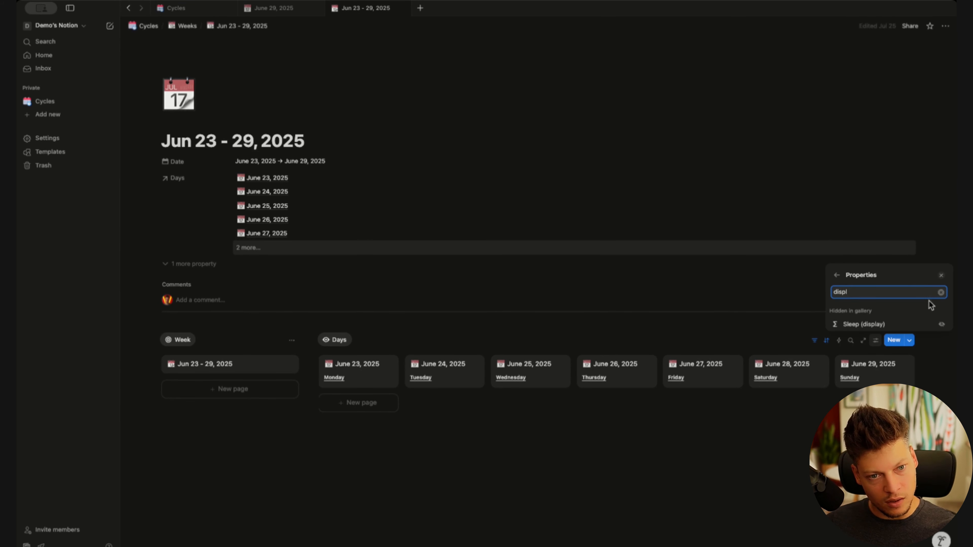
left_click(942, 326)
left_click(624, 500)
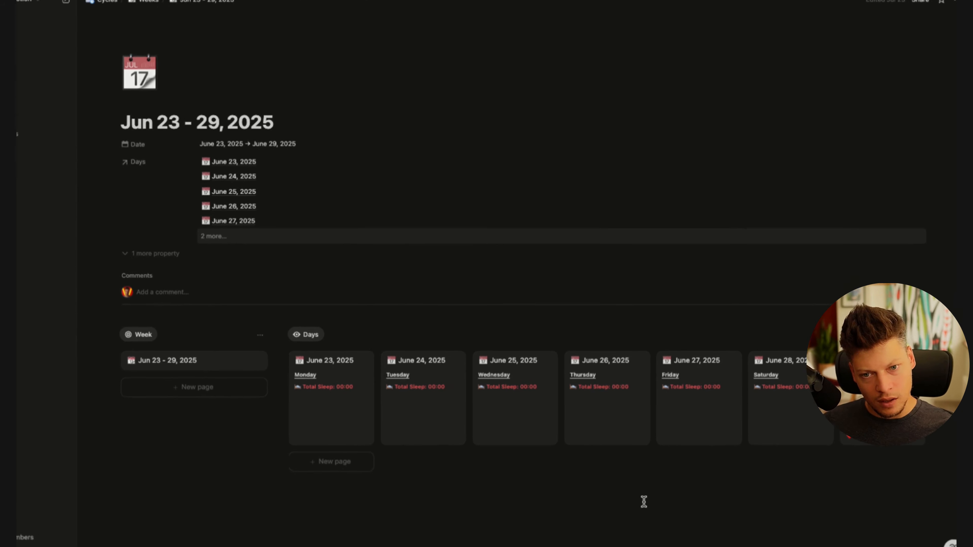
left_click(650, 499)
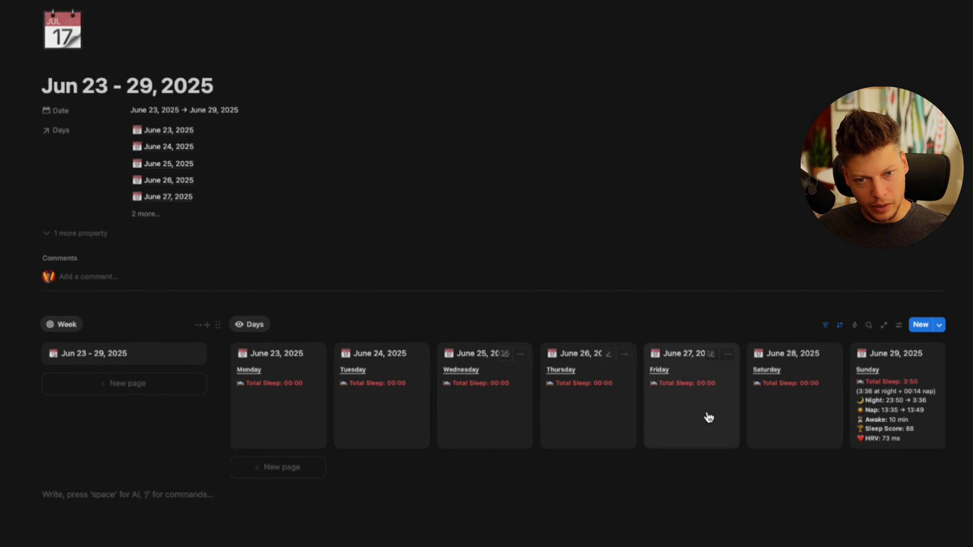
In the Sleep (display) formula, insert an opening "if(" on a new line before totalSleepDisplay's outer style()
left_click(289, 385)
scroll(352, 163, "up", 10)
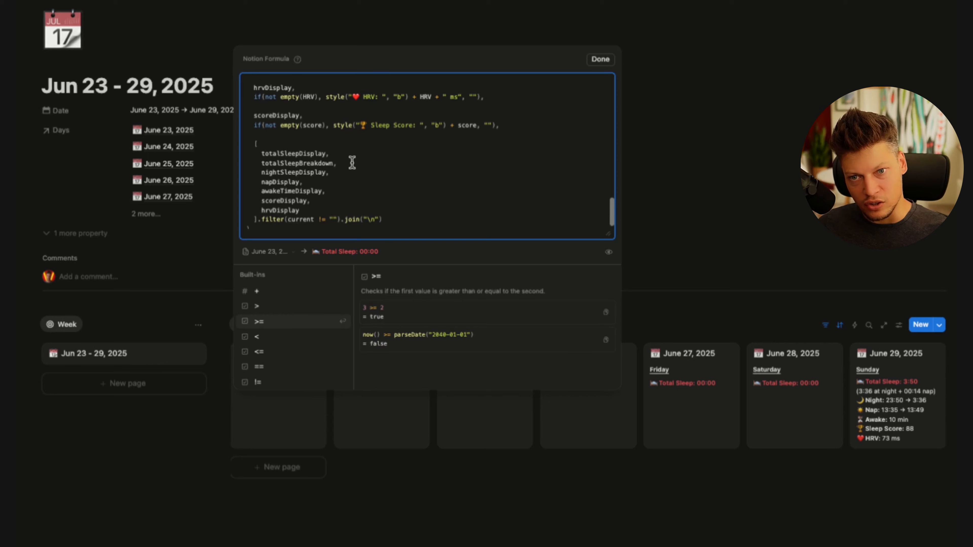
scroll(352, 163, "down", 8)
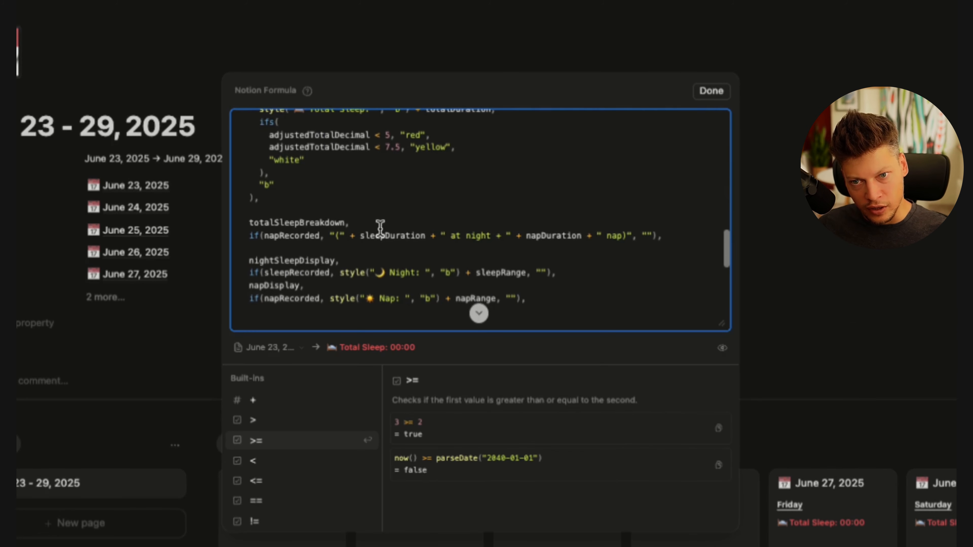
scroll(352, 163, "up", 4)
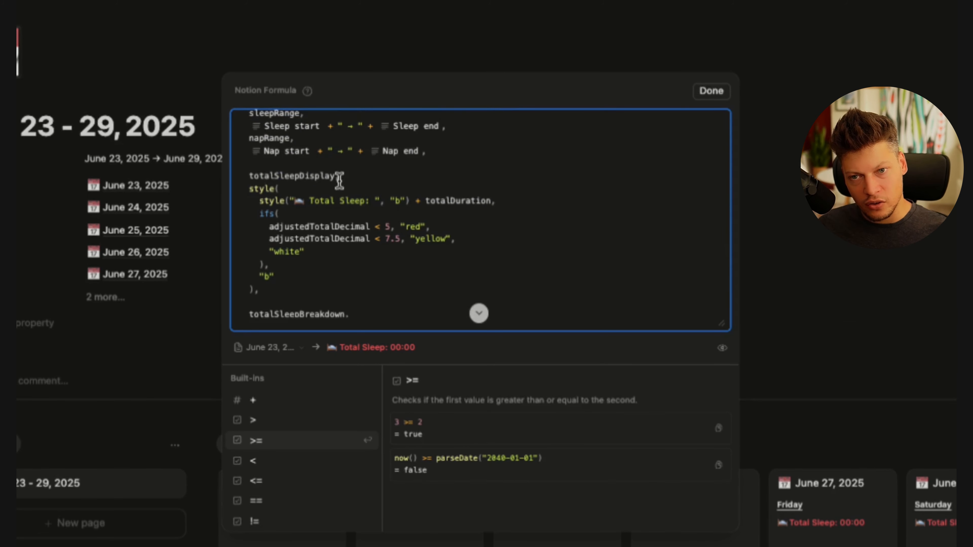
scroll(300, 276, "down", 3)
double_click(302, 265)
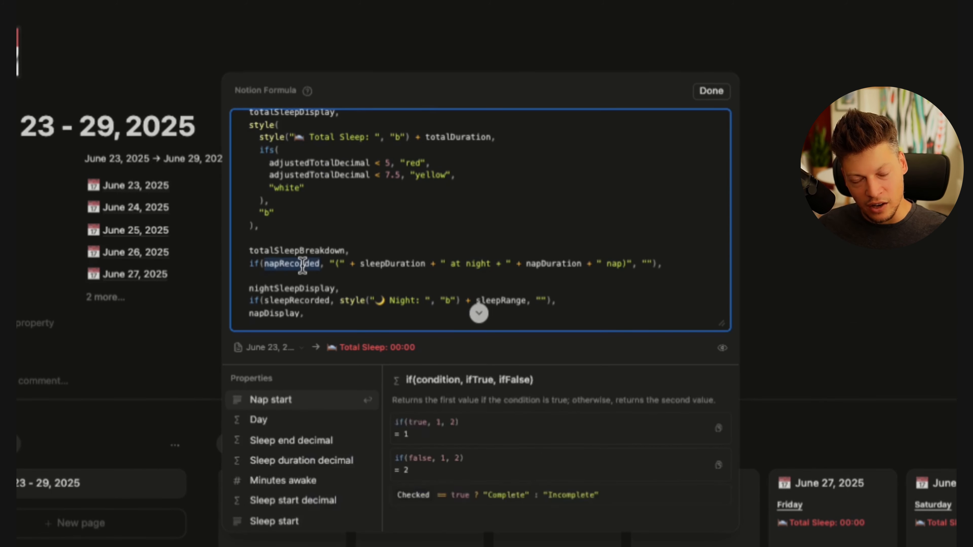
scroll(309, 262, "up", 1)
scroll(276, 207, "up", 3)
scroll(273, 203, "down", 1)
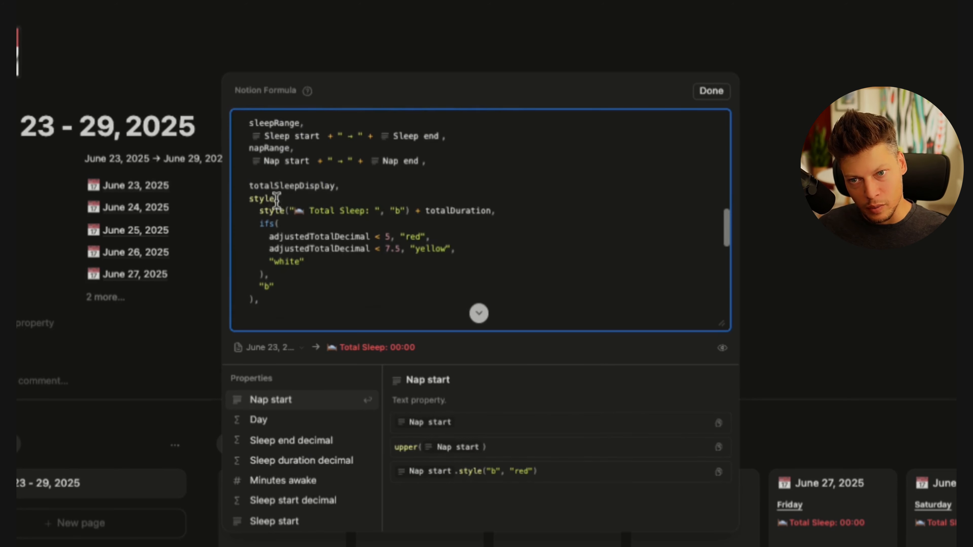
left_click(354, 186)
key("Return")
type("if(")
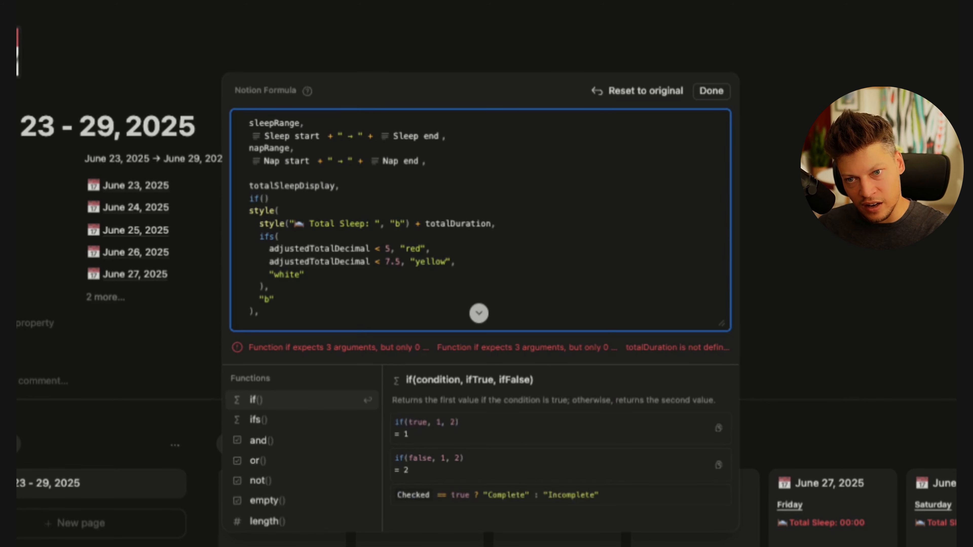
key("Delete")
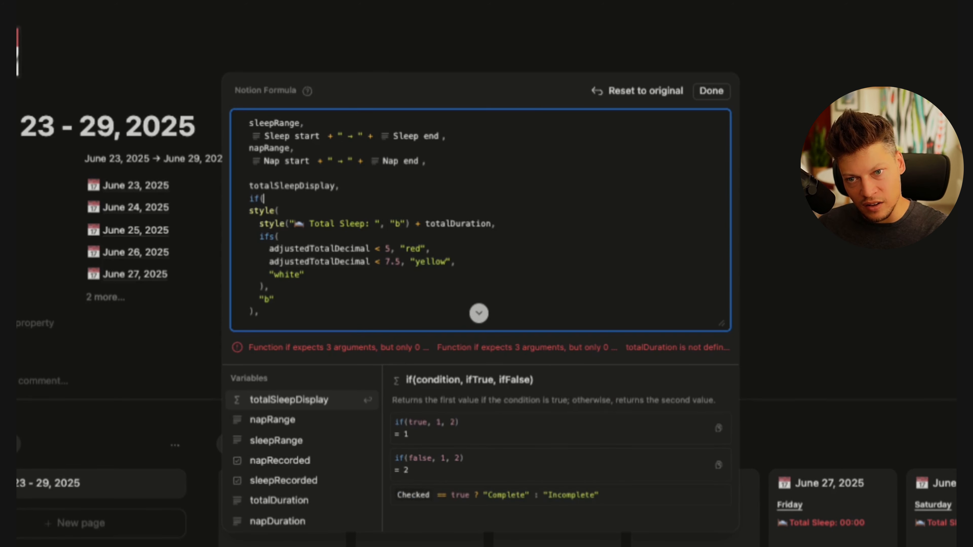
Indent totalSleepDisplay's style() block inside the if, close the if with ")," on its own line, and remove the comma after the style() block
scroll(356, 204, "down", 1)
left_click_drag(272, 295, 264, 194)
key("Tab")
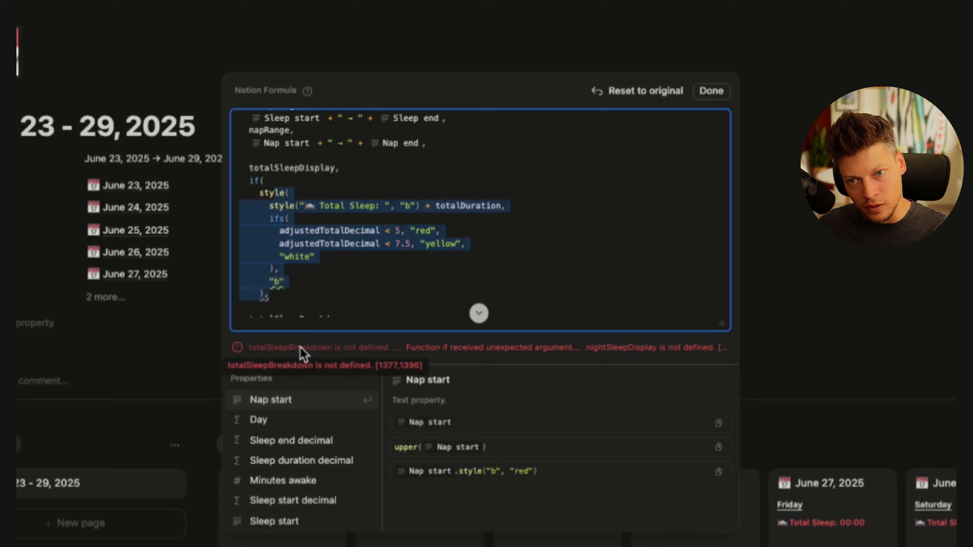
left_click(293, 300)
key("Tab")
type("),")
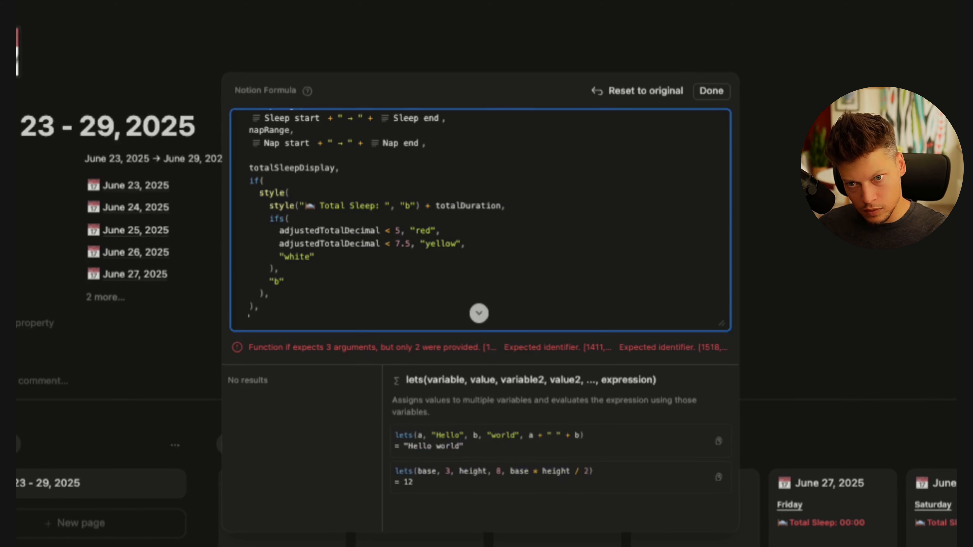
left_click(295, 294)
key("BackSpace")
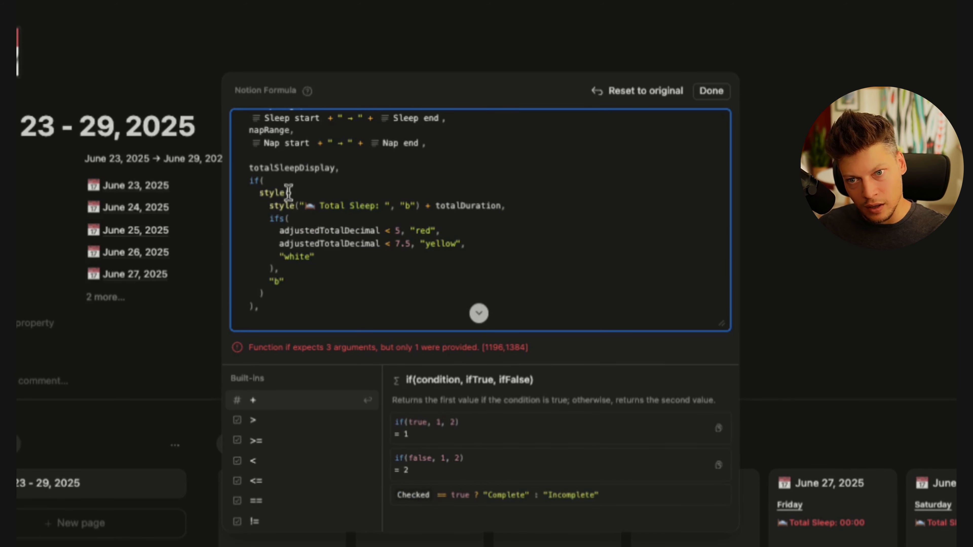
Add sleepRecorded as the condition of totalSleepDisplay's if(), on its own line above the style() block
left_click(299, 183)
key("shift+Return")
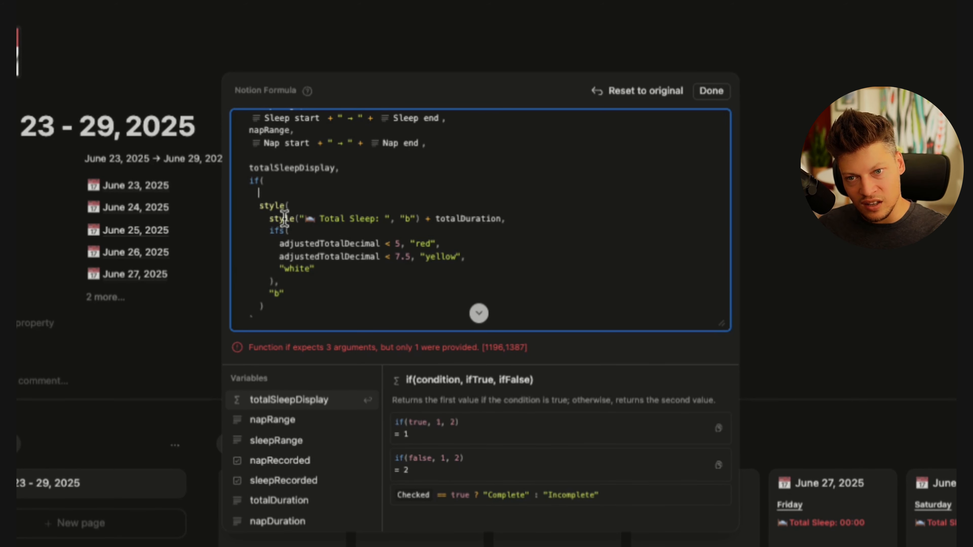
type("sleep")
key("Down")
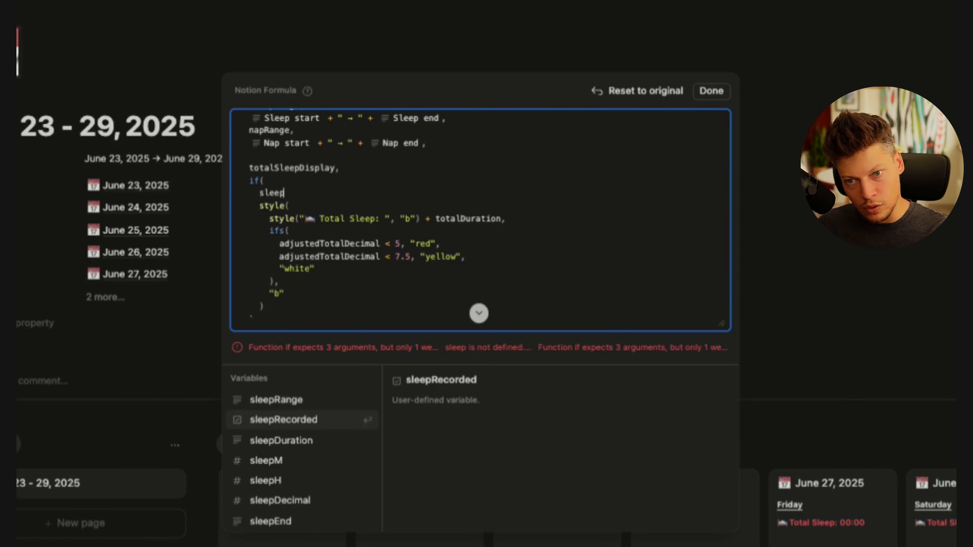
key("Return")
type(",")
Add an empty string "" as the last argument of totalSleepDisplay's if(), and save the formula
scroll(278, 270, "down", 1)
left_click(278, 270)
type(",")
key("shift+Return")
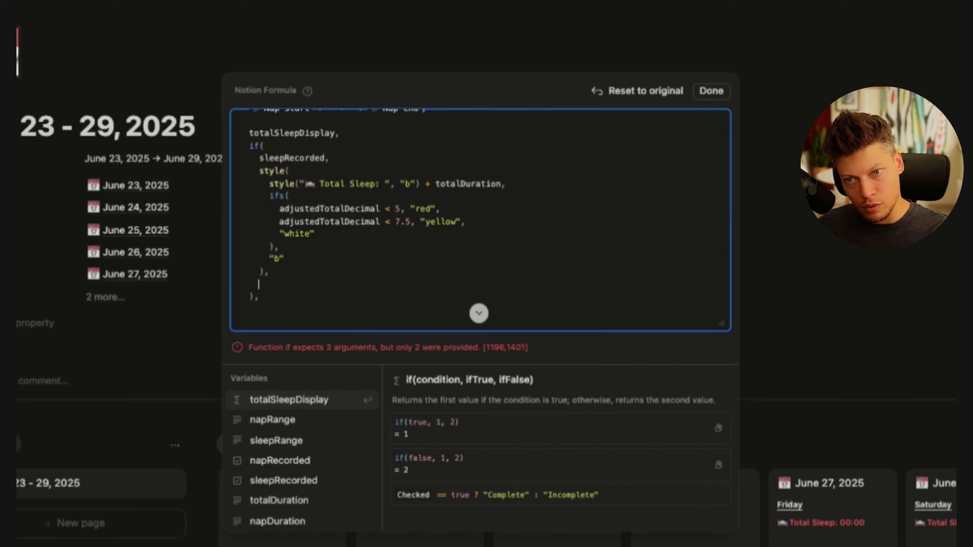
type("\"\"")
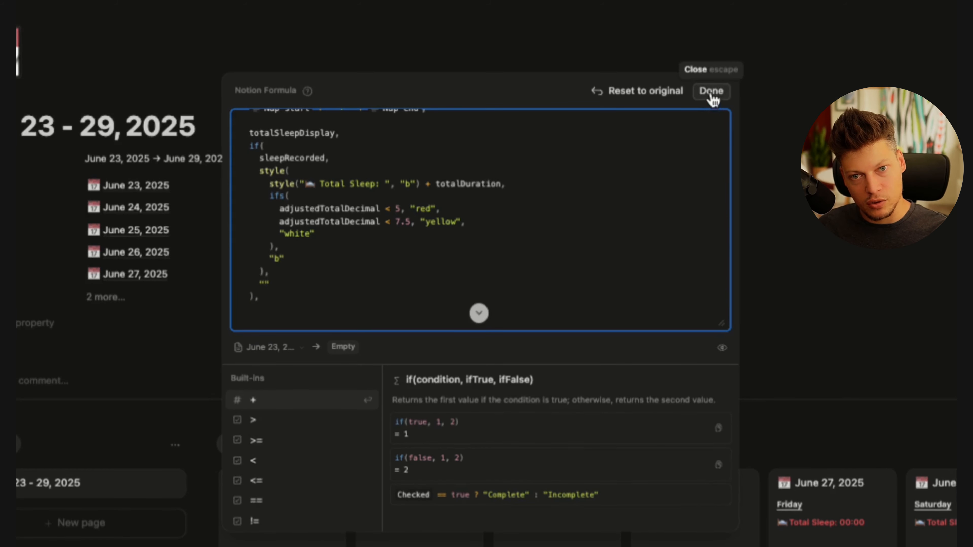
left_click(711, 90)
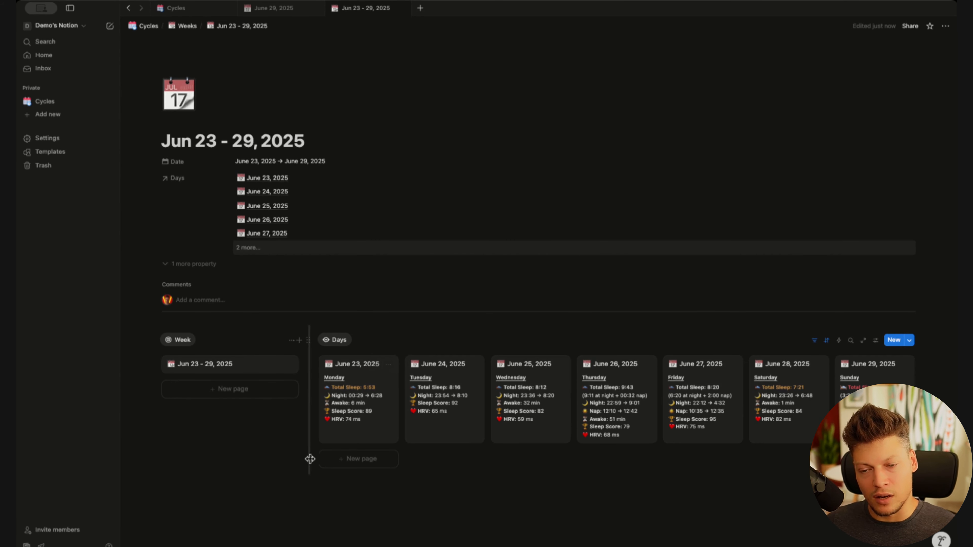
Add a formula property named "Sleep start decimal" to the Jun 23 - 29, 2025 week page
left_click(193, 265)
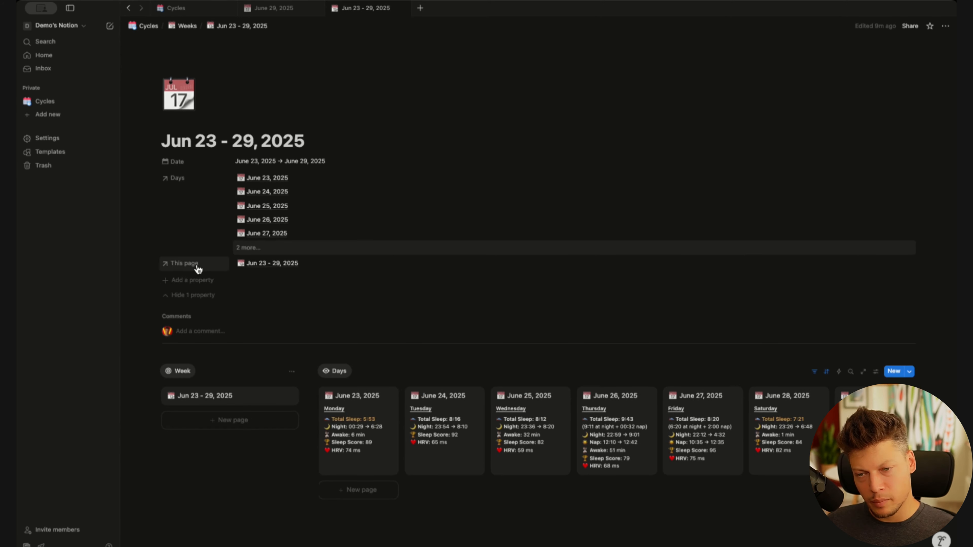
left_click(192, 284)
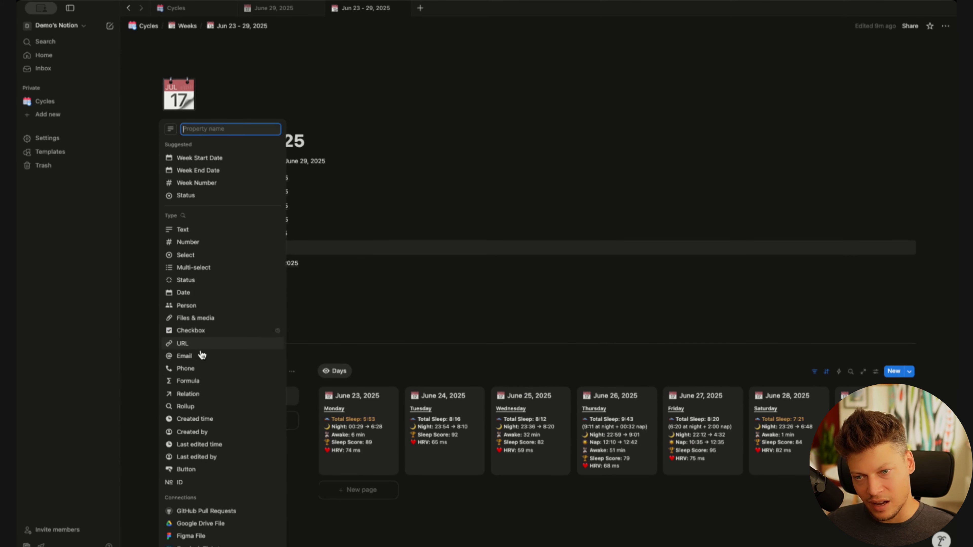
left_click(268, 375)
type("Sle")
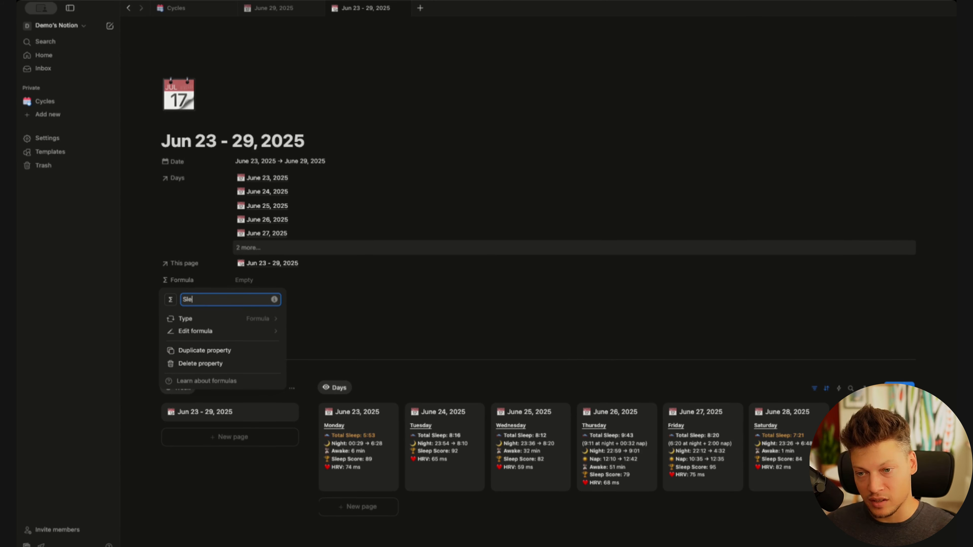
type("ep start ")
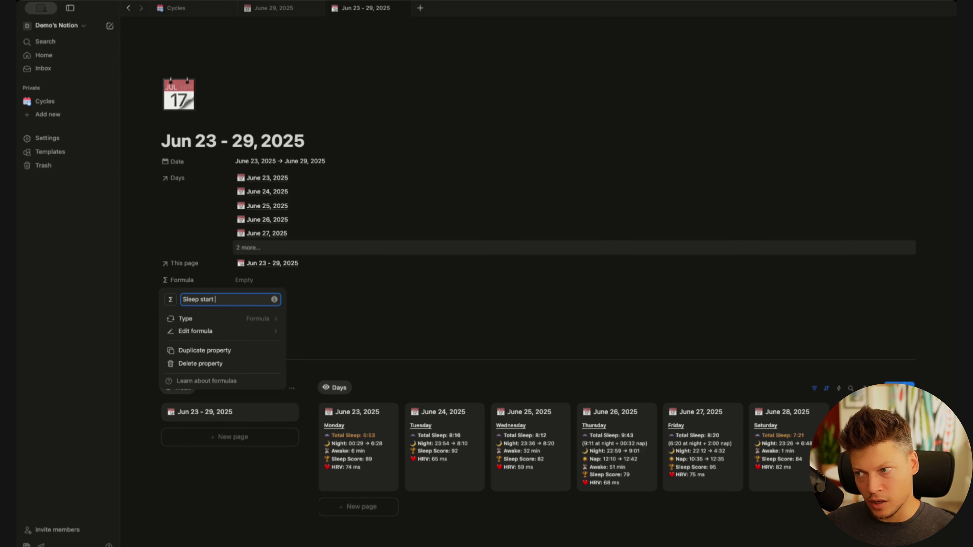
type("decimal")
Begin the week's Sleep start decimal formula with lets() and define entries as Days.map(current.Sleep start decimal).filter(current > 0)
left_click(196, 330)
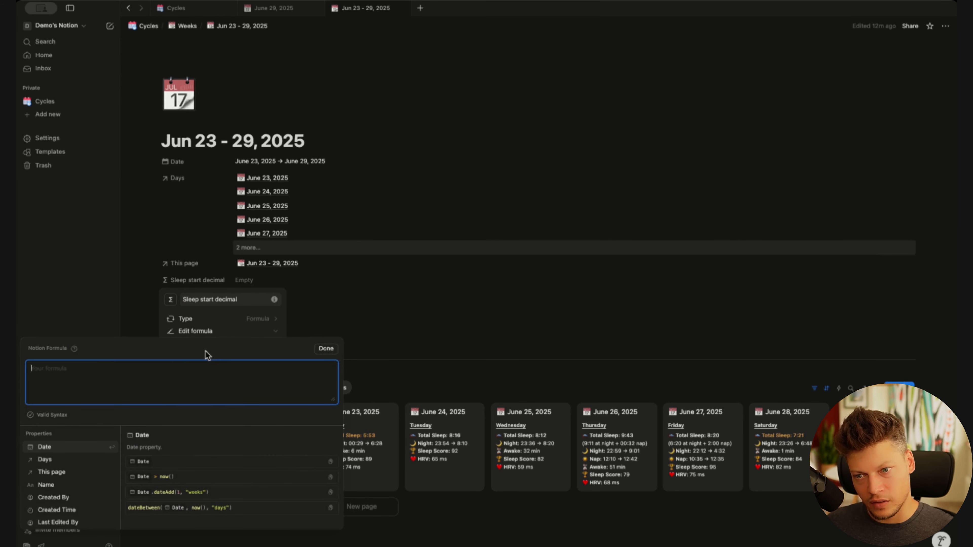
type("lets(")
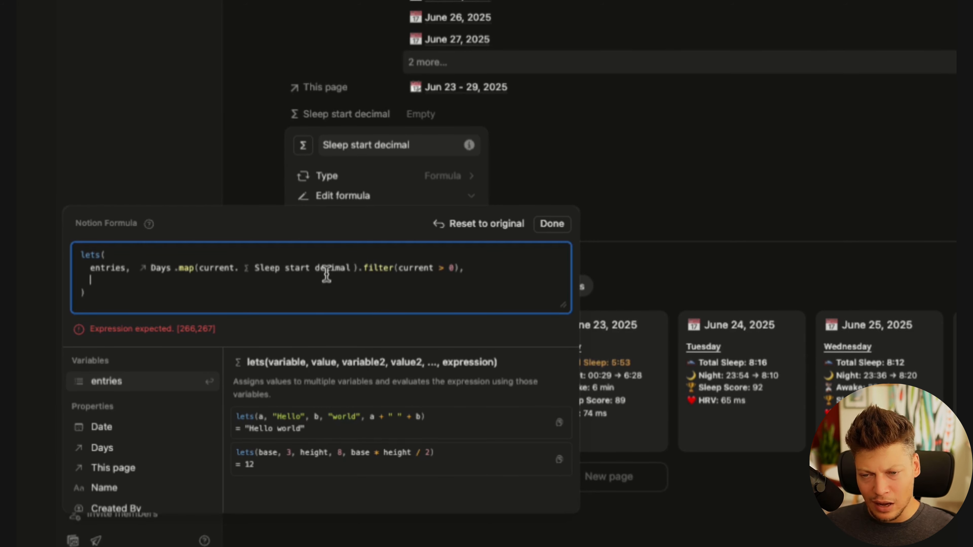
left_click_drag(364, 268, 459, 269)
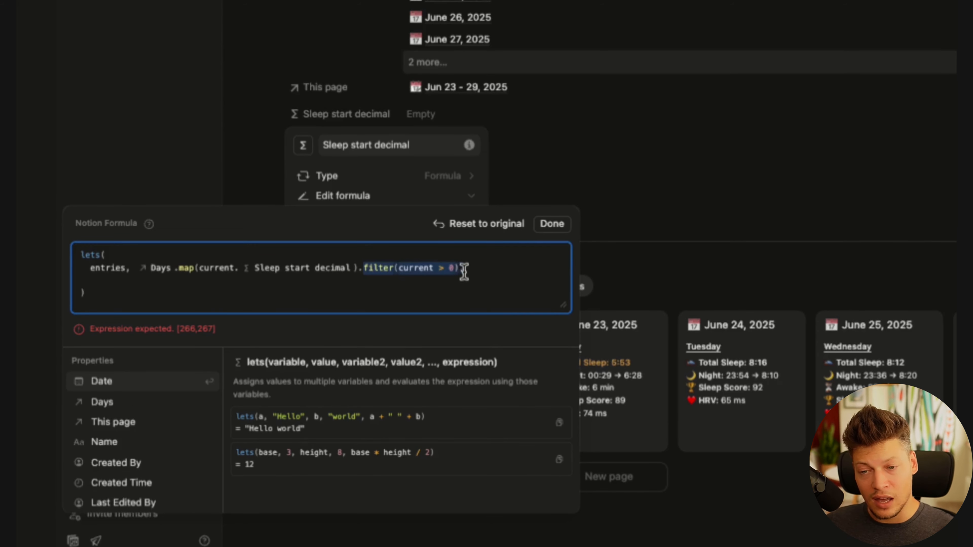
left_click(495, 271)
type(",")
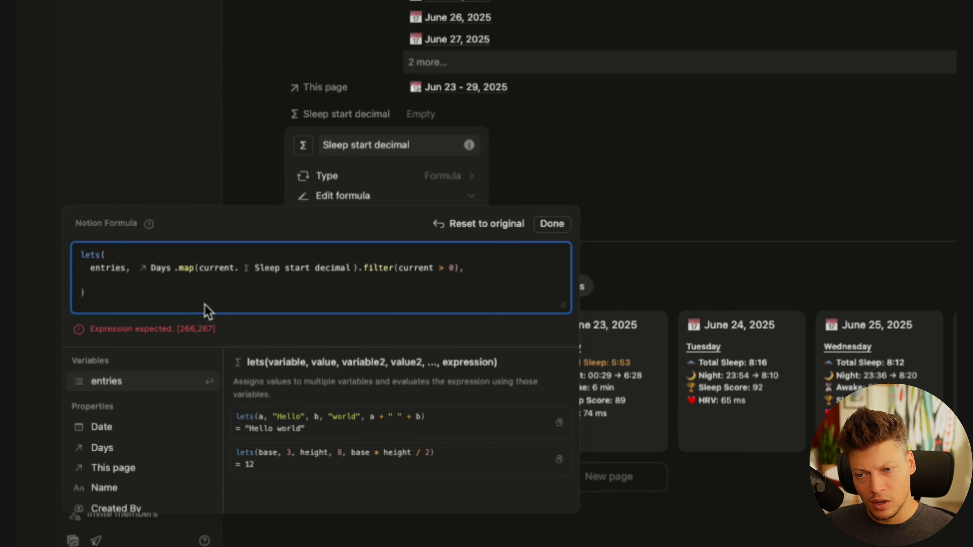
Define adjustedEntries as entries.map(if(current < 12, current + 24, current)) and avg as adjustedEntries.sum() / adjustedEntries.length()
left_click(163, 279)
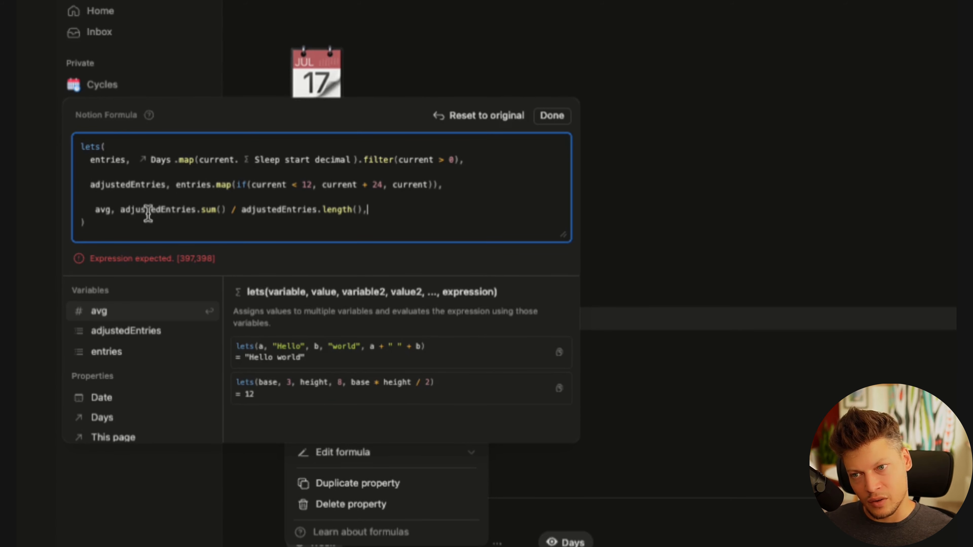
double_click(169, 211)
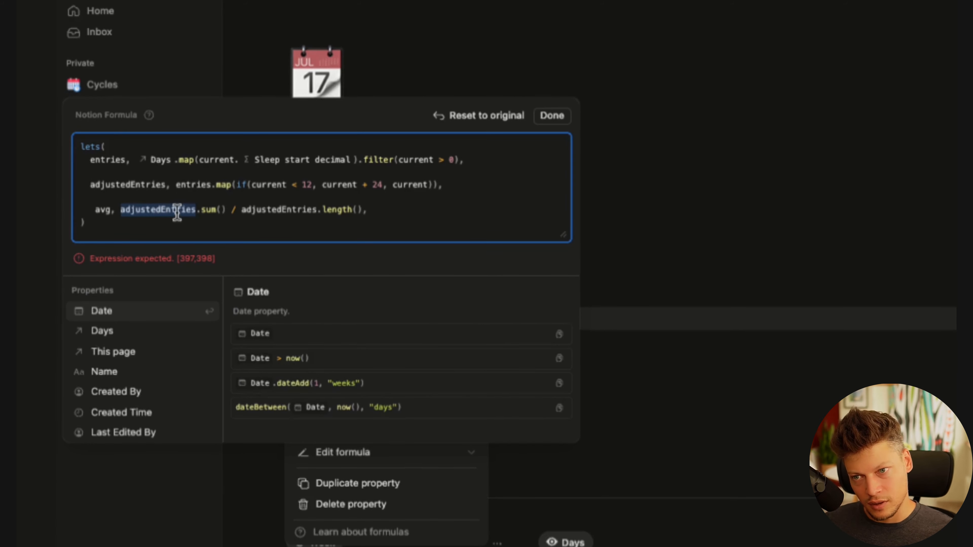
double_click(207, 209)
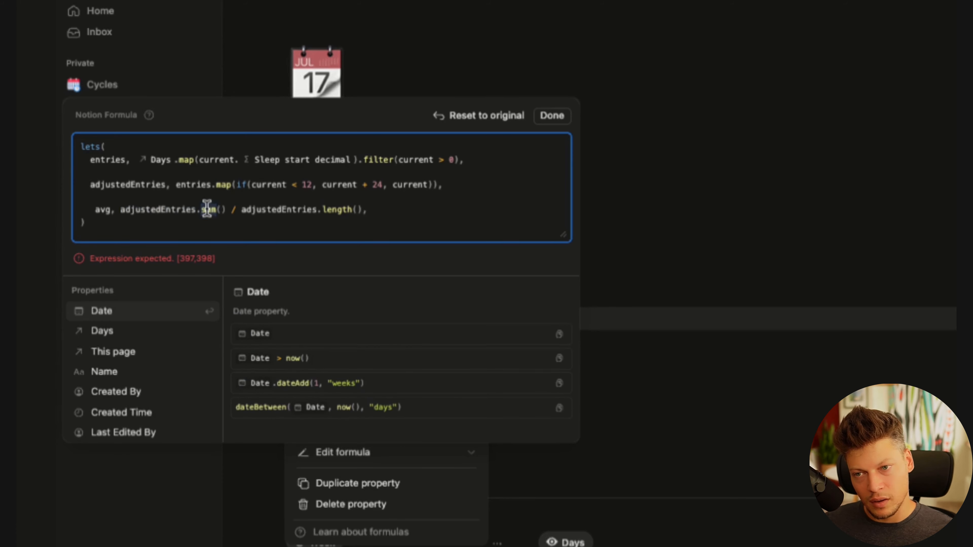
double_click(167, 211)
Define finalAvg in the lets() formula as if(avg >= 24, avg - 24, avg)
left_click(294, 211)
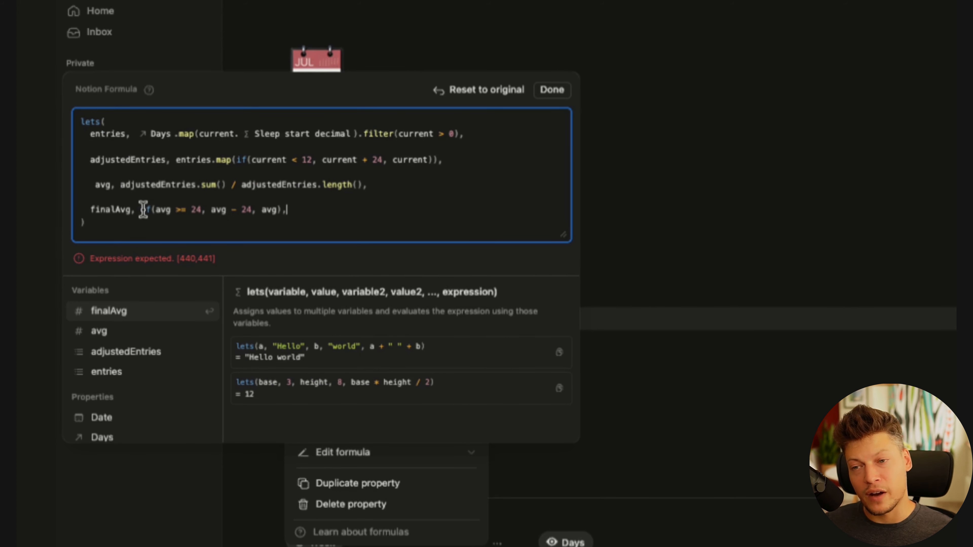
left_click_drag(251, 210, 214, 210)
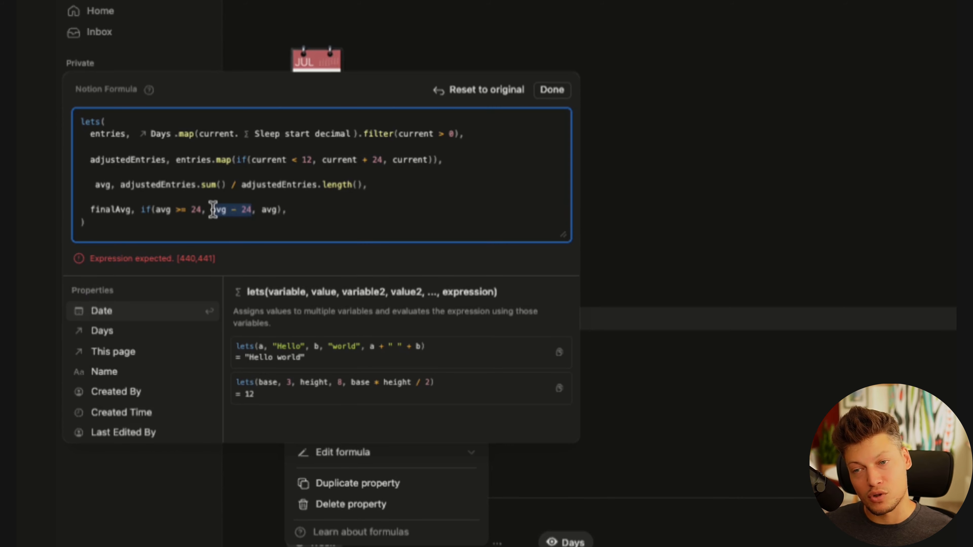
left_click(262, 210)
double_click(164, 211)
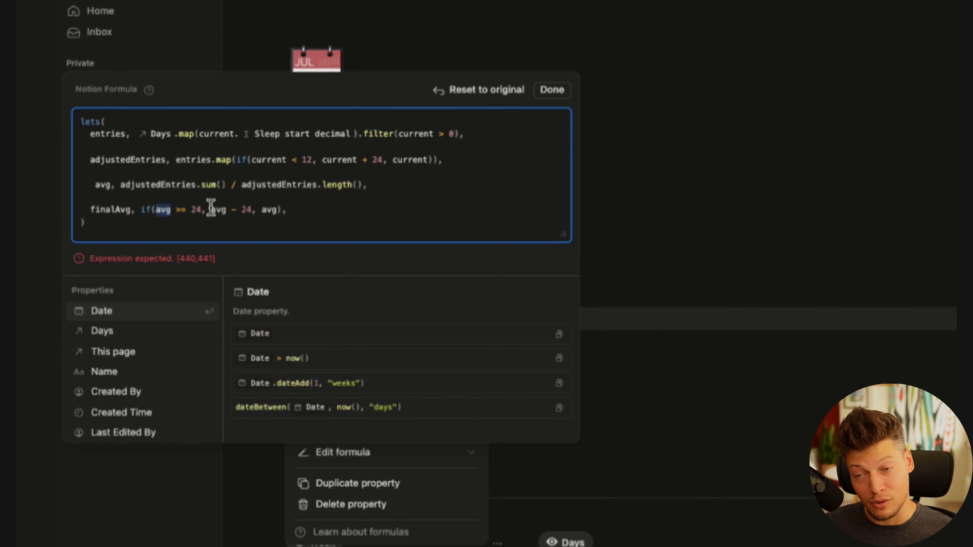
left_click(314, 214)
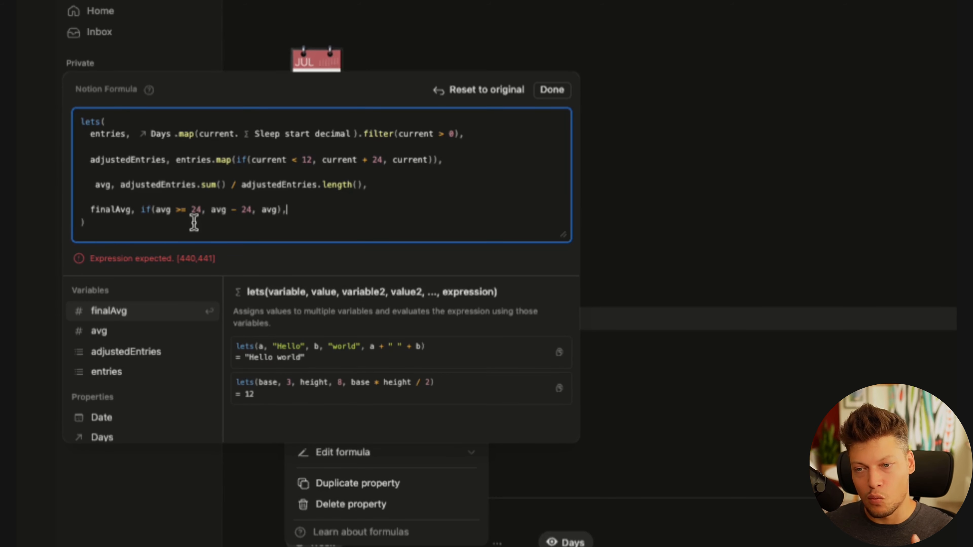
Return finalAvg.round(2) as the final expression of the lets() formula
key("Return")
key("Return")
type("finalAvg.round(2)")
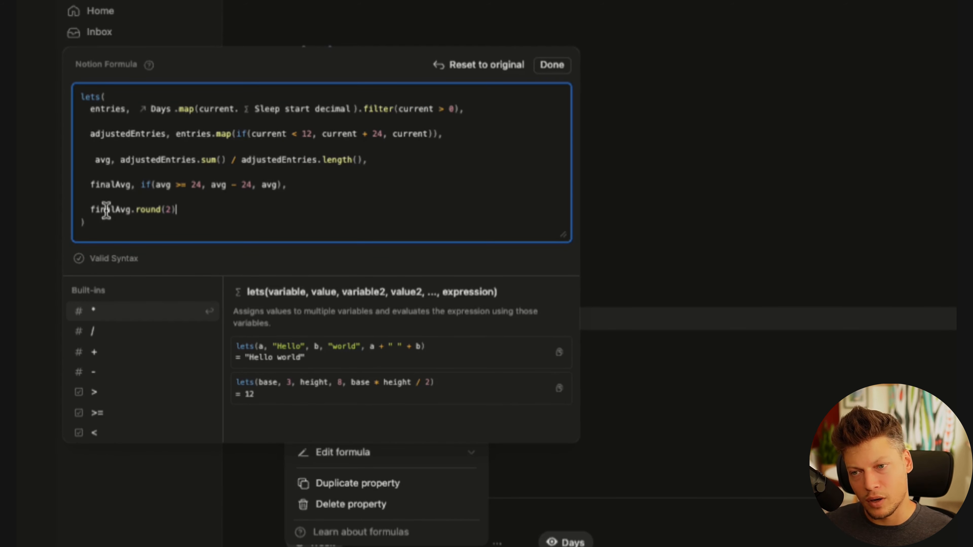
Save the week's Sleep start decimal formula and close its property settings
left_click(554, 70)
key("Escape")
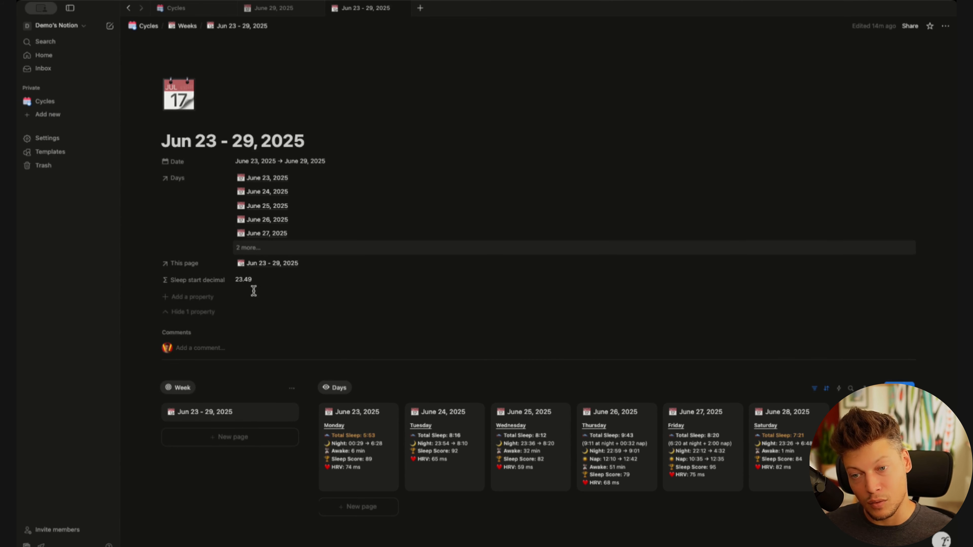
left_click(264, 283)
key("Escape")
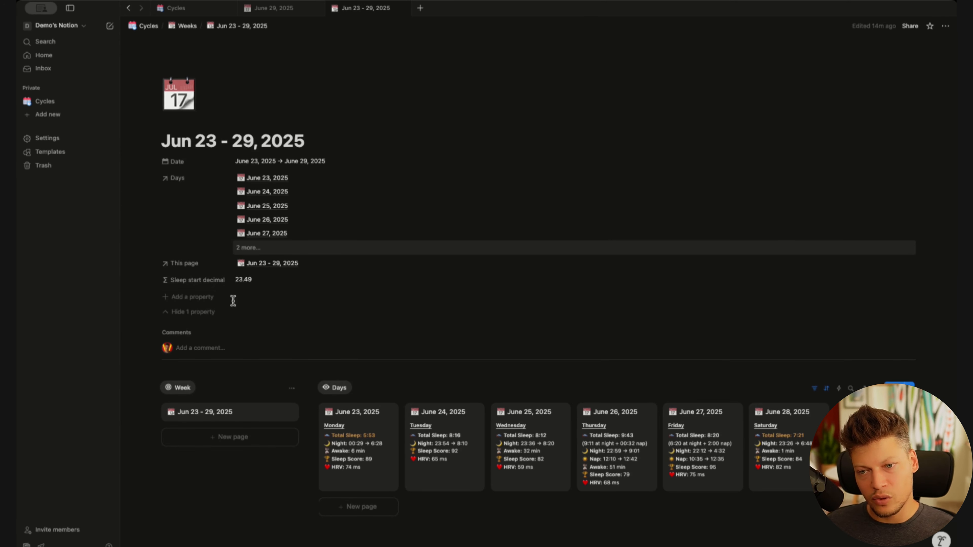
Add a formula property named Sleep end decimal to the week page
left_click(194, 299)
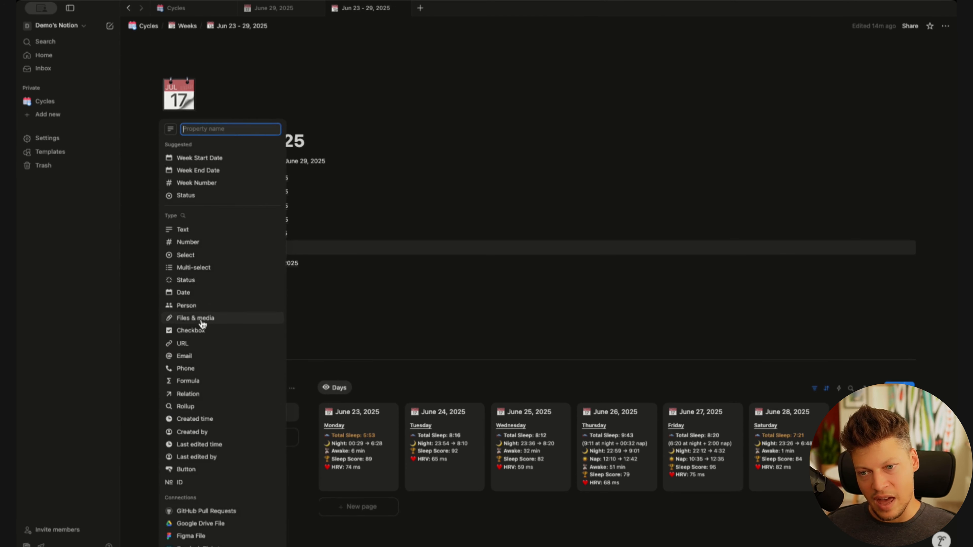
left_click(208, 381)
type("Sleep end")
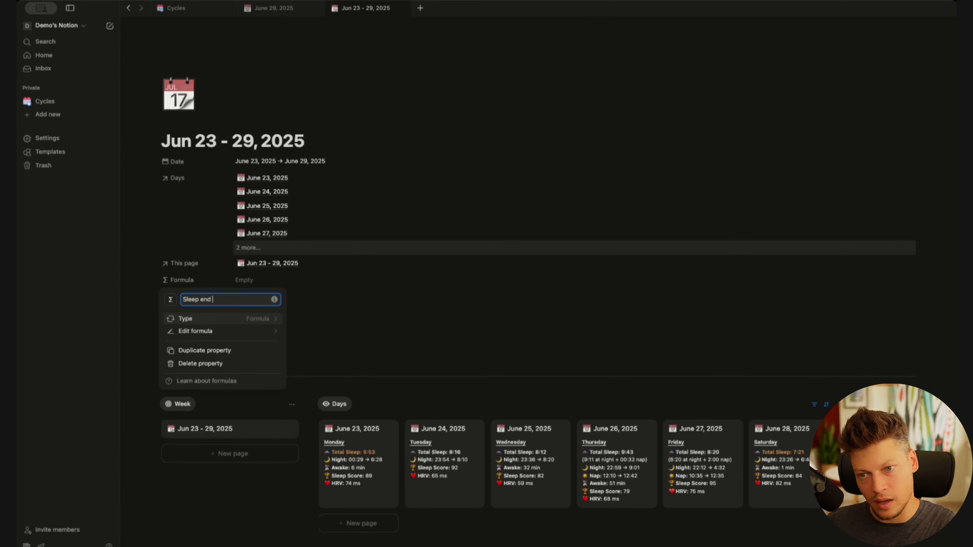
type(" decimal")
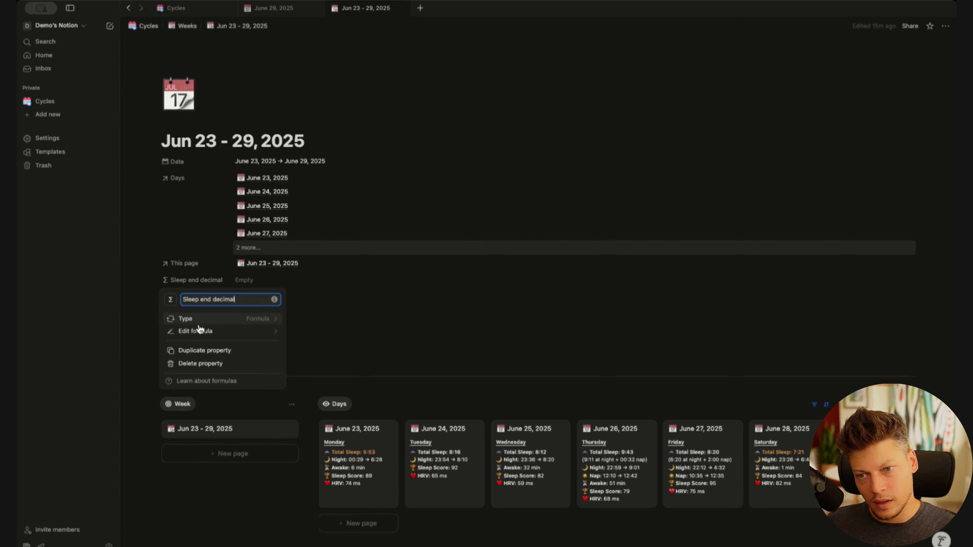
Set its lets() formula with entries as Days.map(current.Sleep end decimal).filter(current > 0) and avg as entries.sum() / entries.length(), returning round(avg, 2)
left_click(280, 332)
type("lets(   entries, Days.map(current.Sleep end decimal).filter(current > 0),    avg, entries.sum() / entries.length(),    round(avg, 2) )")
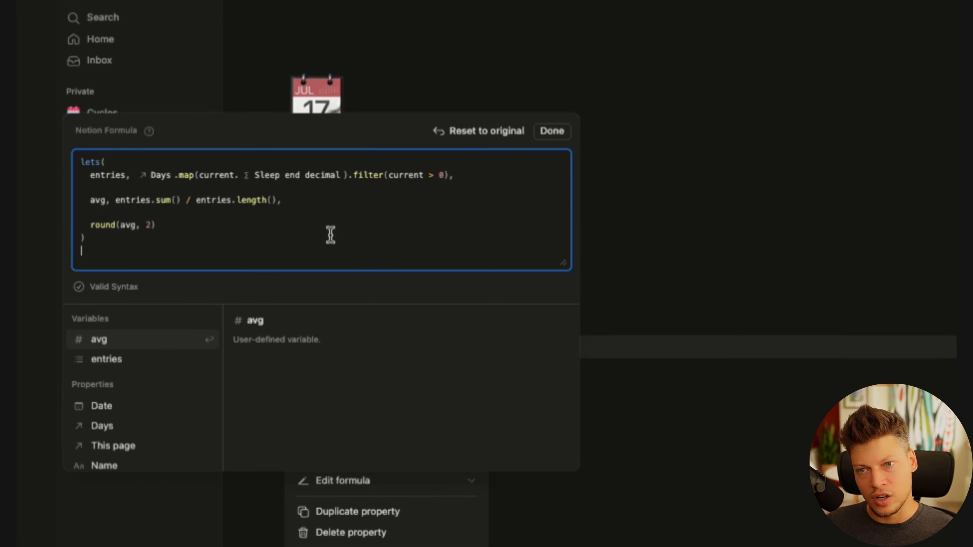
left_click(552, 133)
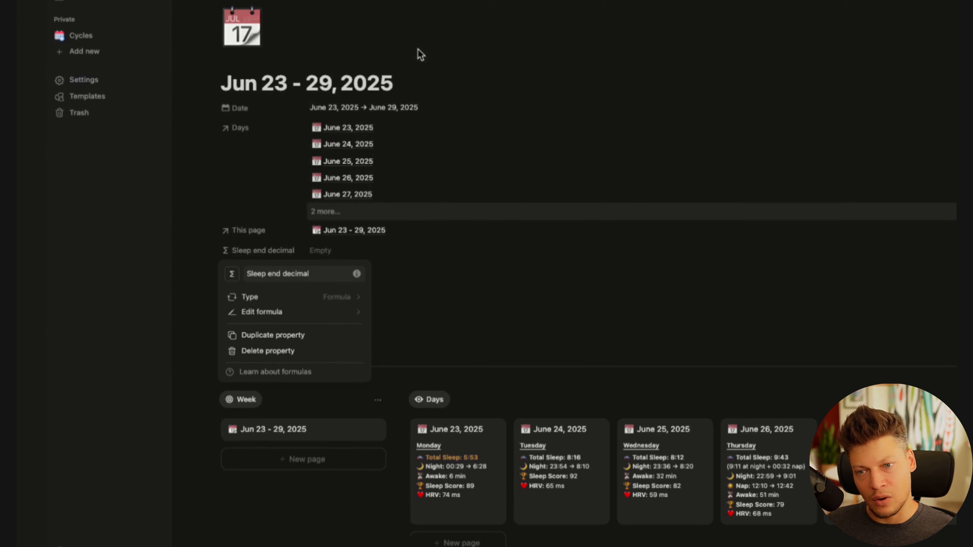
left_click(486, 218)
Add a Total sleep decimal formula property that averages the Days' Total sleep decimal values above 0 and returns round(avg, 2)
left_click(256, 293)
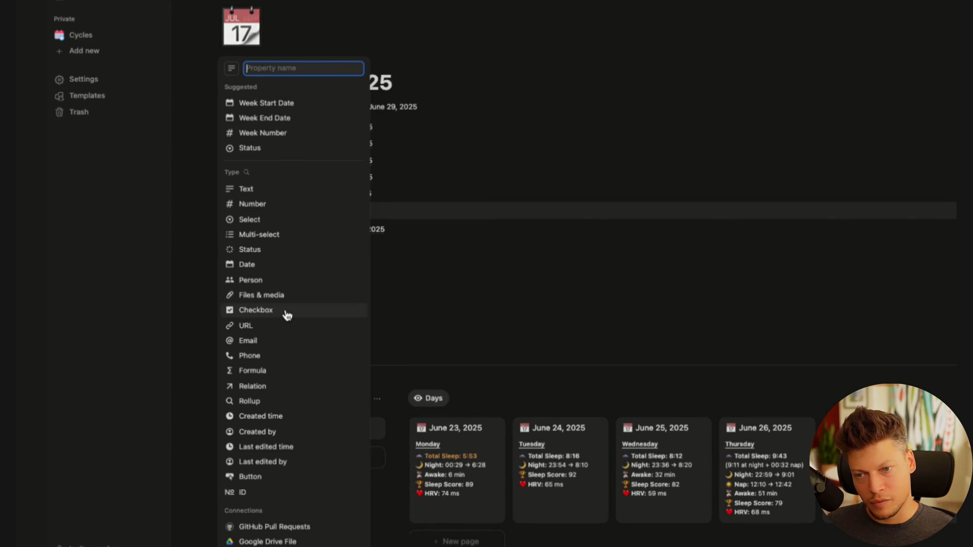
left_click(274, 373)
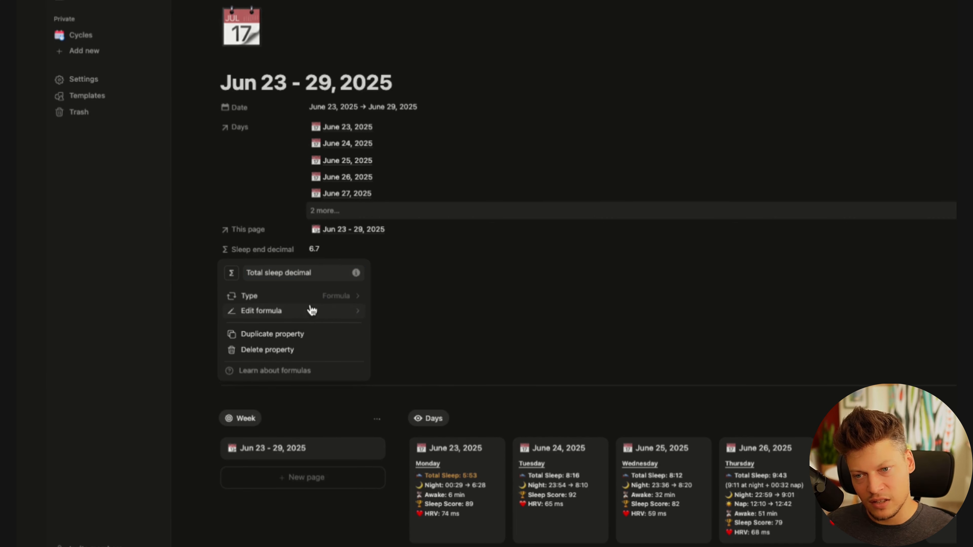
left_click(311, 311)
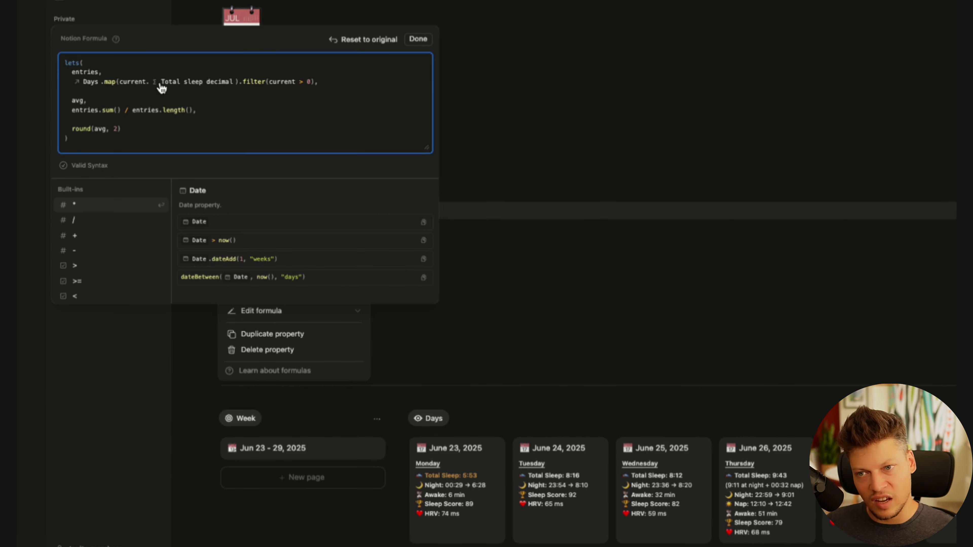
left_click(416, 41)
Add another formula property to the week page and name it HRV
left_click(270, 310)
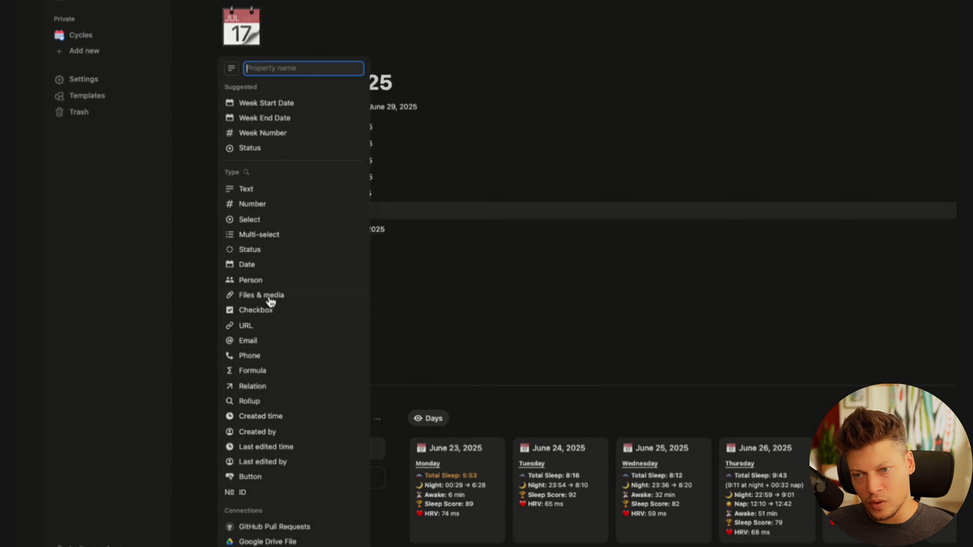
left_click(276, 375)
key("BackSpace")
key("BackSpace")
key("BackSpace")
key("BackSpace")
key("BackSpace")
key("BackSpace")
key("BackSpace")
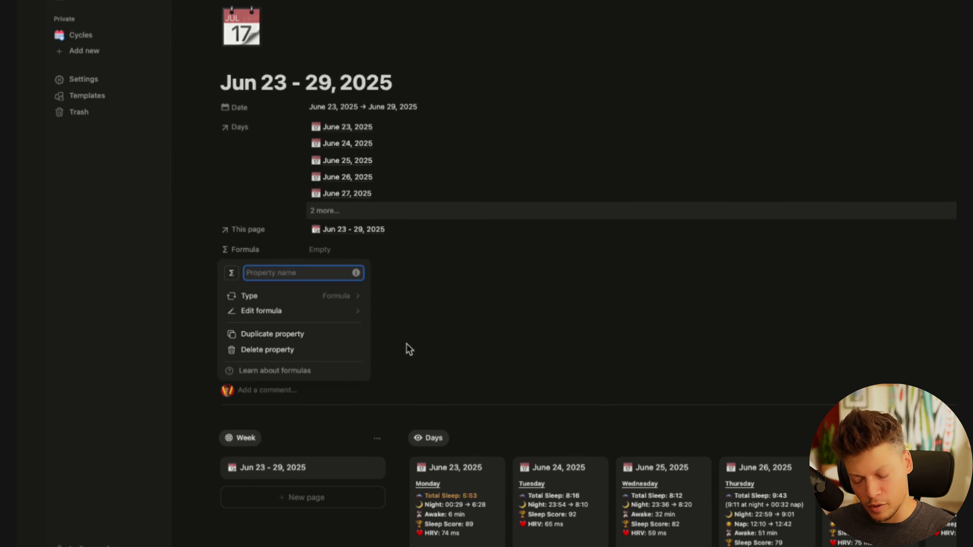
type("HRV")
Set the HRV lets() formula with entries as Days.map(current.HRV).filter(current > 0) and avg as entries.sum() / entries.length(), returning round(avg)
left_click(306, 316)
type("lets(   entries,   Days.map(current.HRV).filter(current > 0),    avg,   entries.sum() / entries.length(),    round(avg) )")
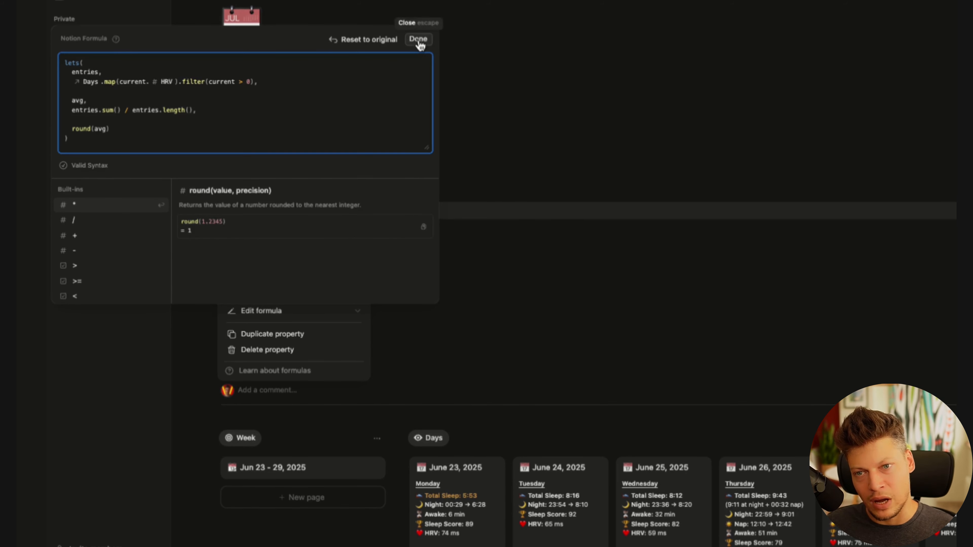
left_click(420, 39)
left_click(479, 212)
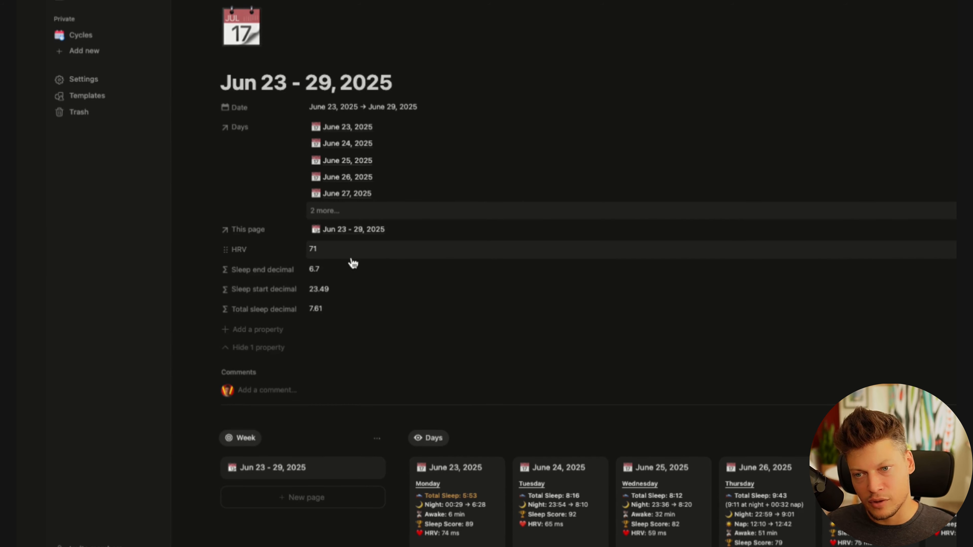
Add a formula property named Sleep score to the week page
left_click(269, 329)
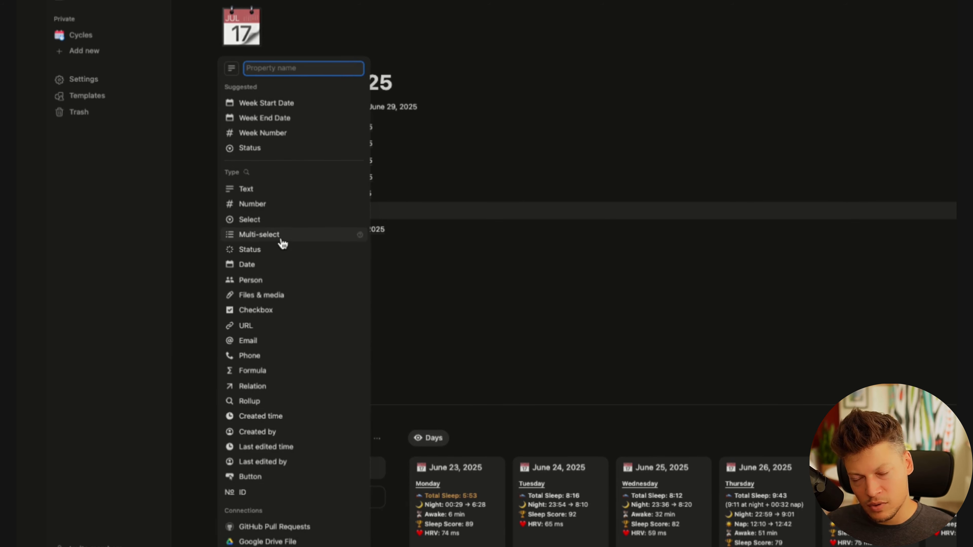
left_click(270, 371)
type("Sleep score")
Set the Sleep score lets() formula with entries as Days.map(current.Sleep score).filter(current > 0) and avg as entries.sum() / entries.length(), returning round(avg)
left_click(289, 311)
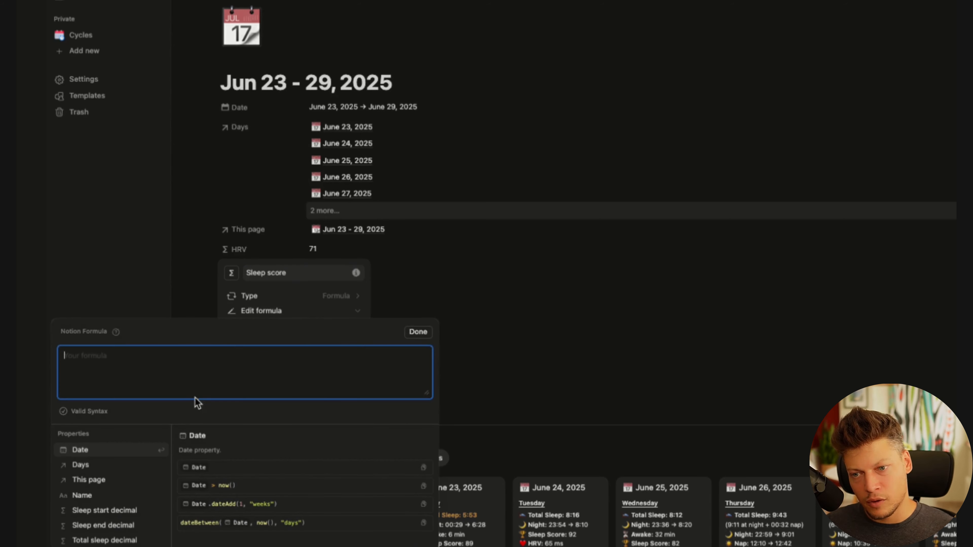
type("lets(   entries,   Days.map(current.Sleep score).filter(current > 0),    avg,   entries.sum() / entries.length(),    round(avg) )")
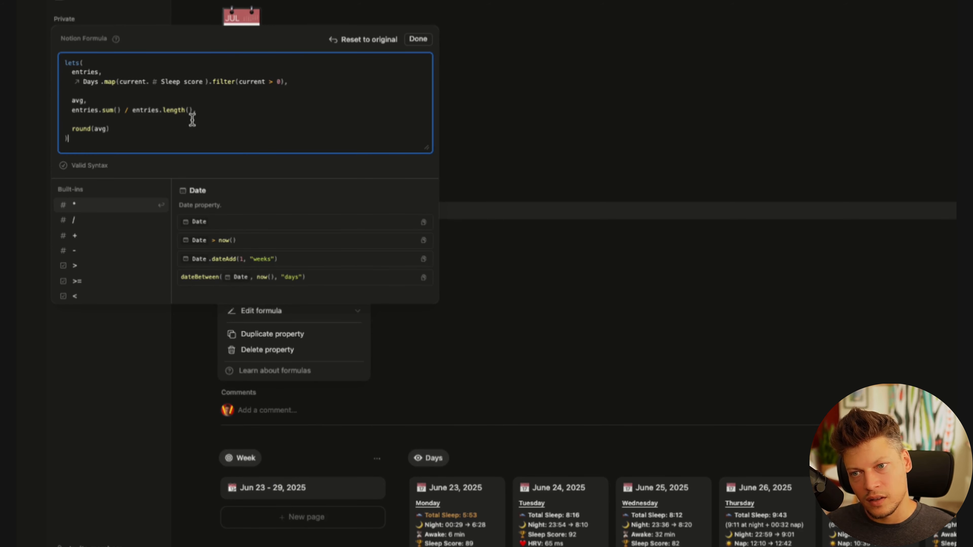
left_click(416, 40)
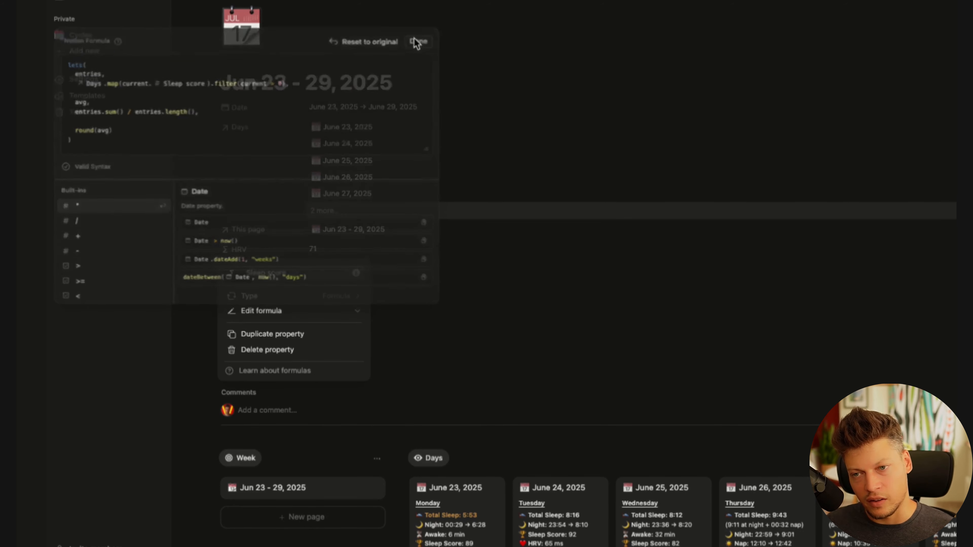
left_click(498, 258)
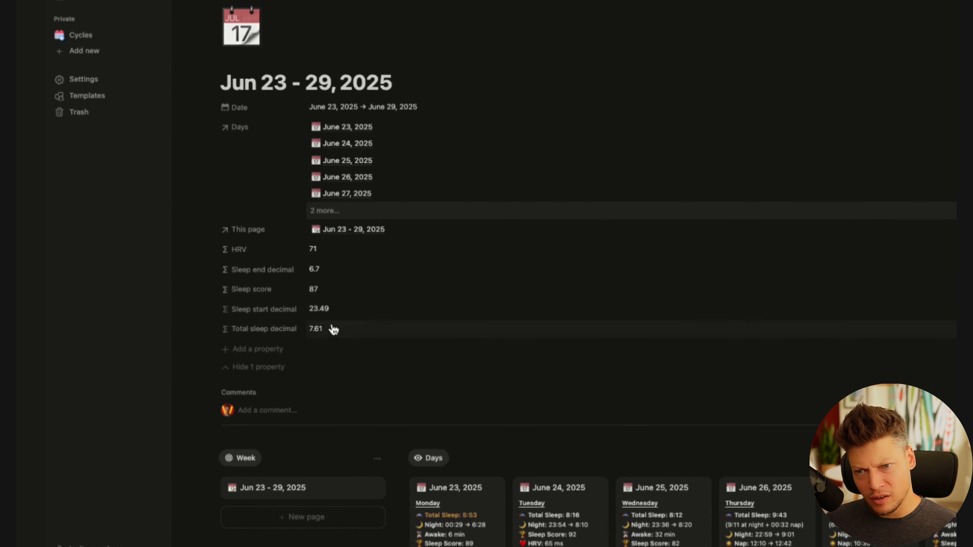
Add a formula property named Sleep start deviation to the week page
left_click(255, 354)
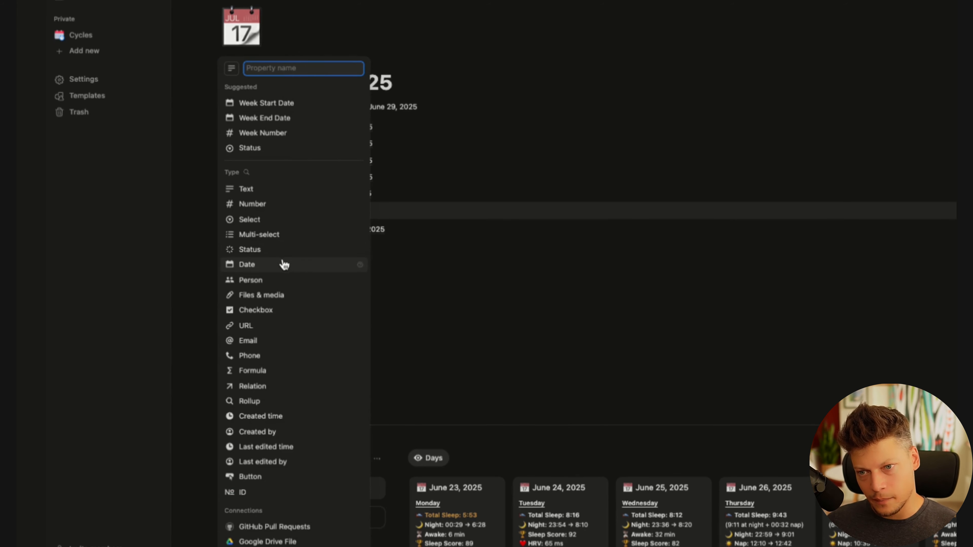
left_click(264, 371)
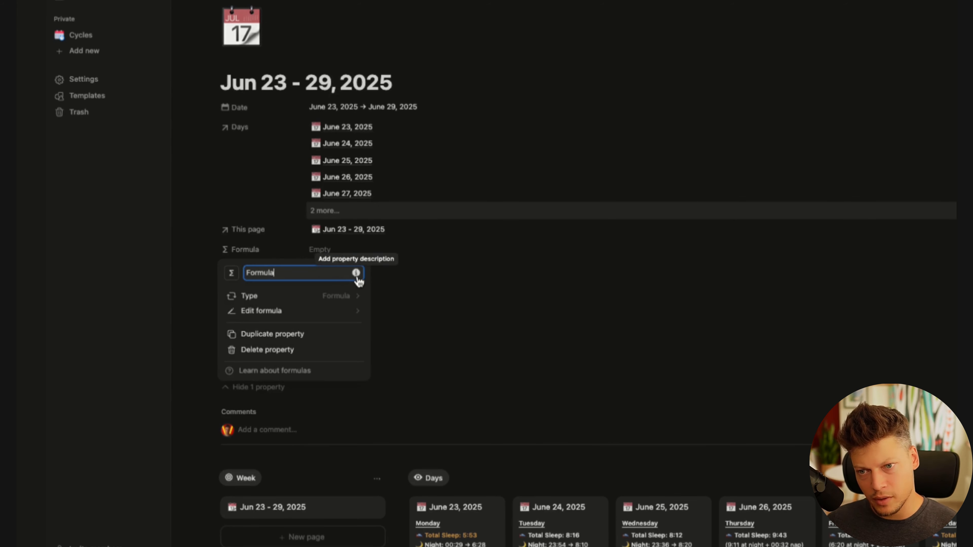
type("Sleep start de")
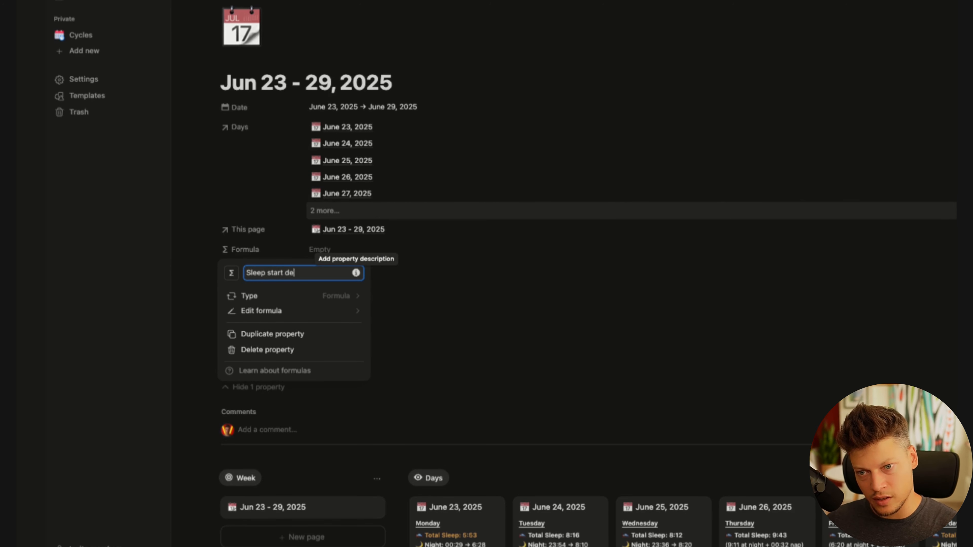
type("viation")
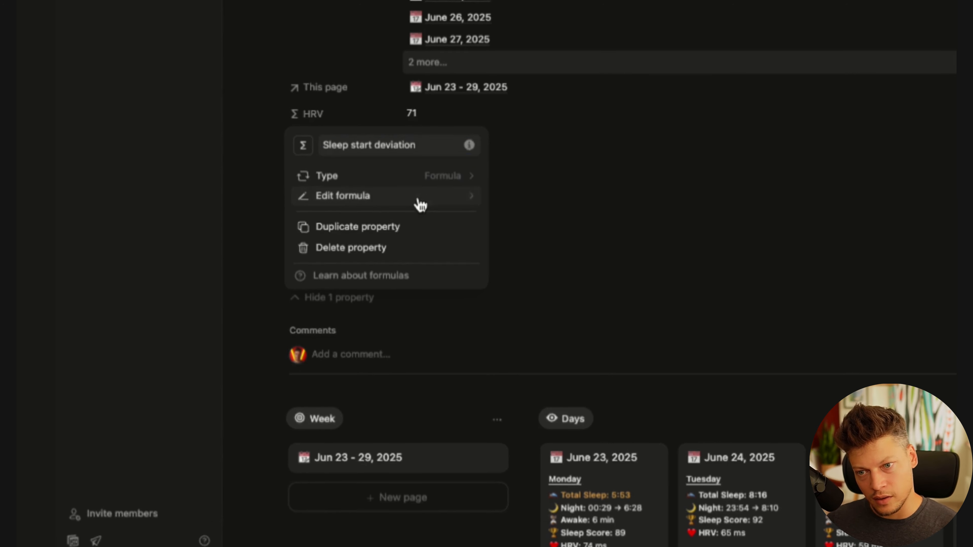
Begin its formula with lets(), defining idealSleepStartTime as 23 and entries as Days.map(current.Sleep start decimal).filter(current > 0)
left_click(332, 311)
type("lets(")
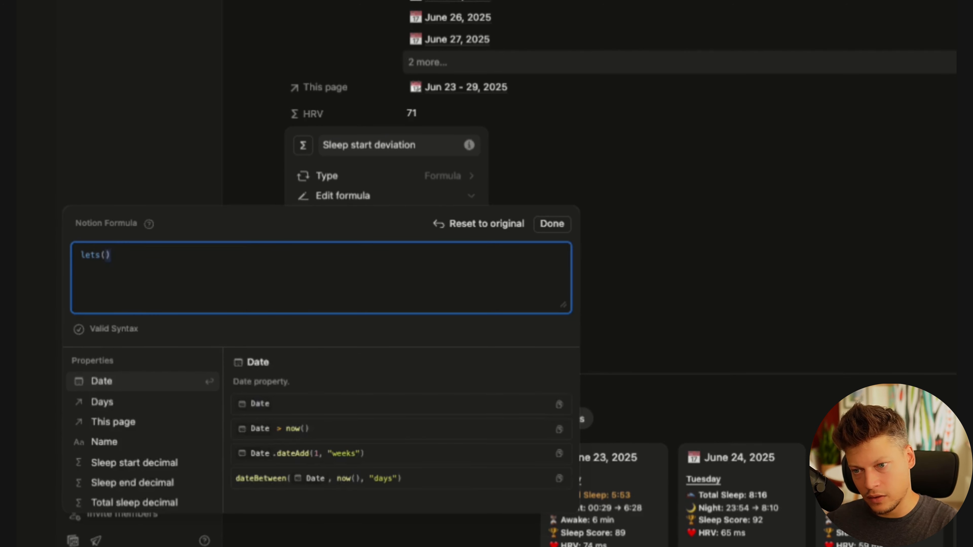
key("Return")
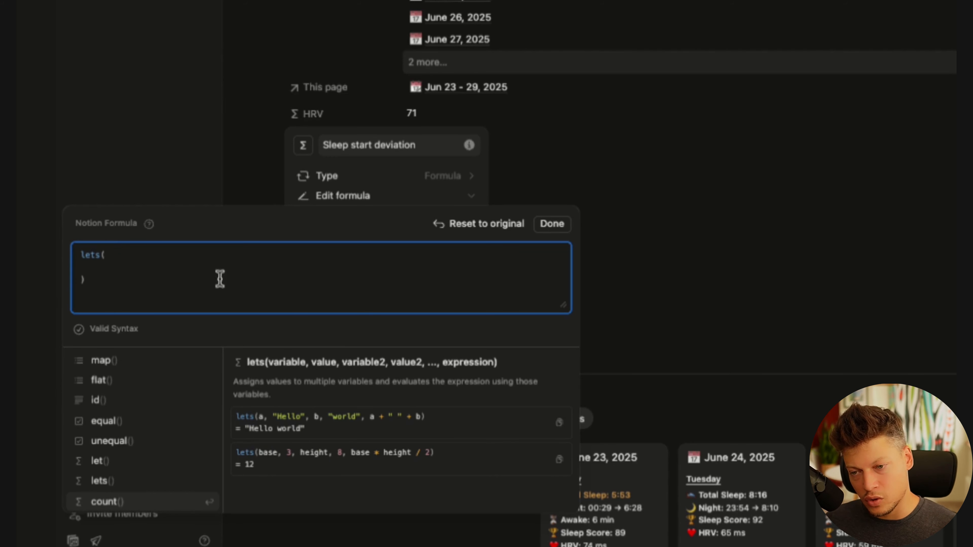
type("idealSleepStartTime, 23,")
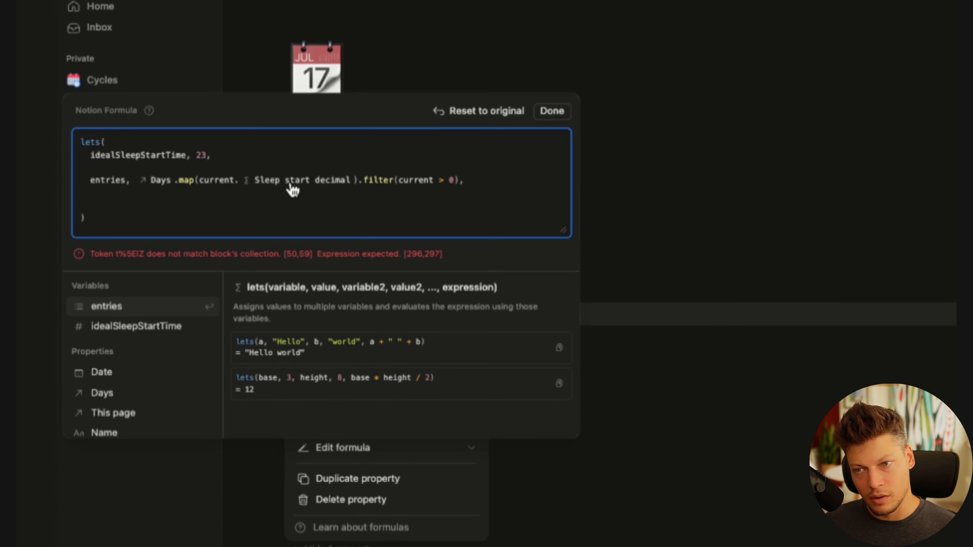
Add the variable totalVariability with entries.map() as its value and nest an empty multi-line let() inside the map
left_click(131, 207)
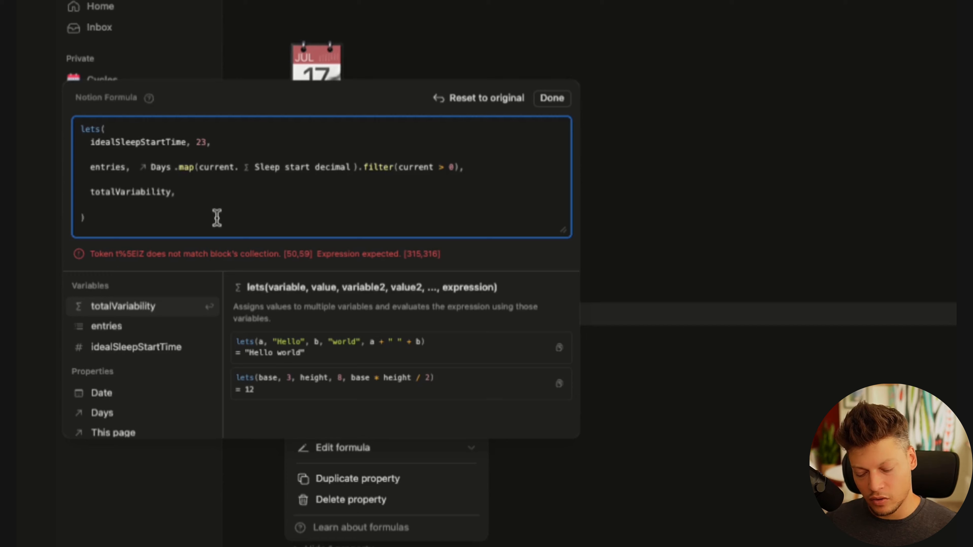
type("entries.map()")
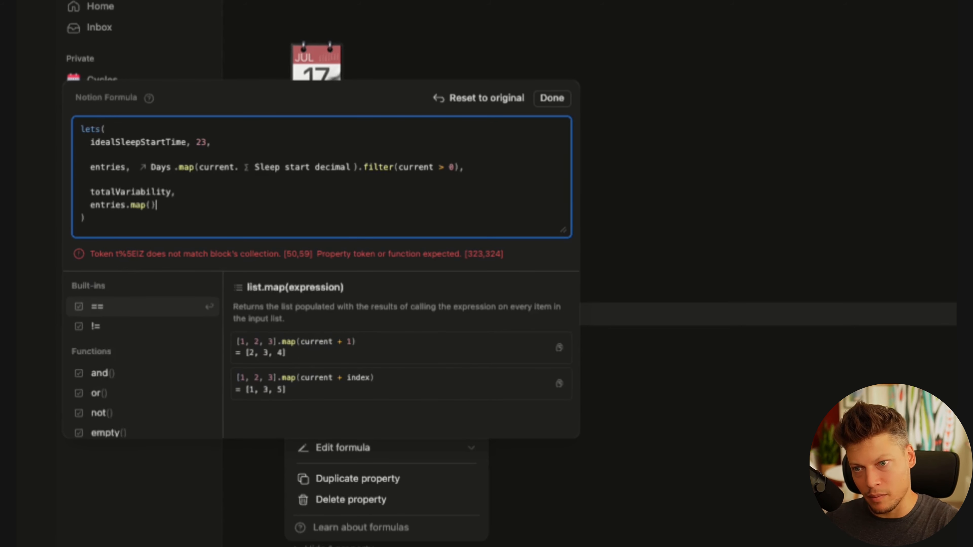
key("Left")
key("shift+Return")
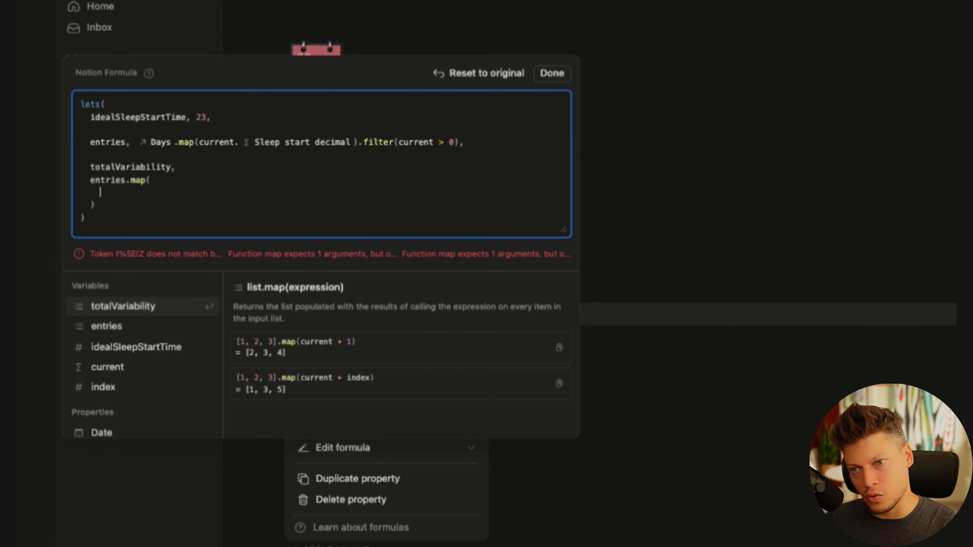
type("let()")
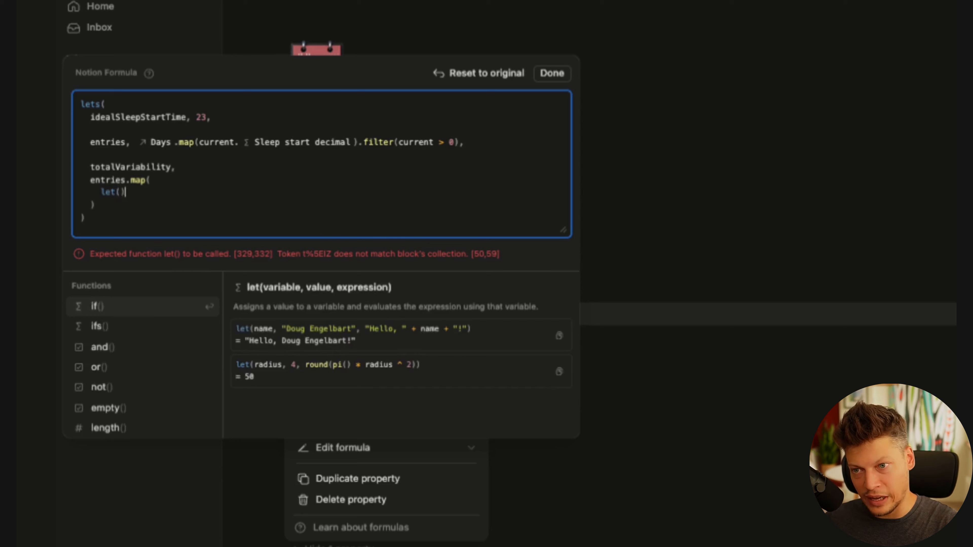
key("Left")
key("shift+Return")
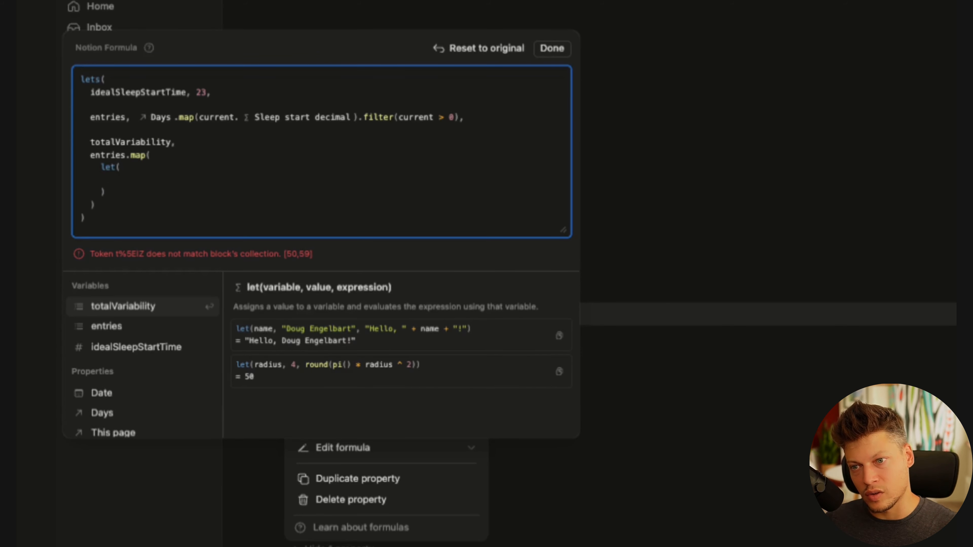
In the nested let(), define startTimeAdjusted as if(current < 12, current + 24, current) and return abs(startTimeAdjusted - idealSleepStartTime)
type("startTimeAdjusted, if(current < 12, current + 24, current),")
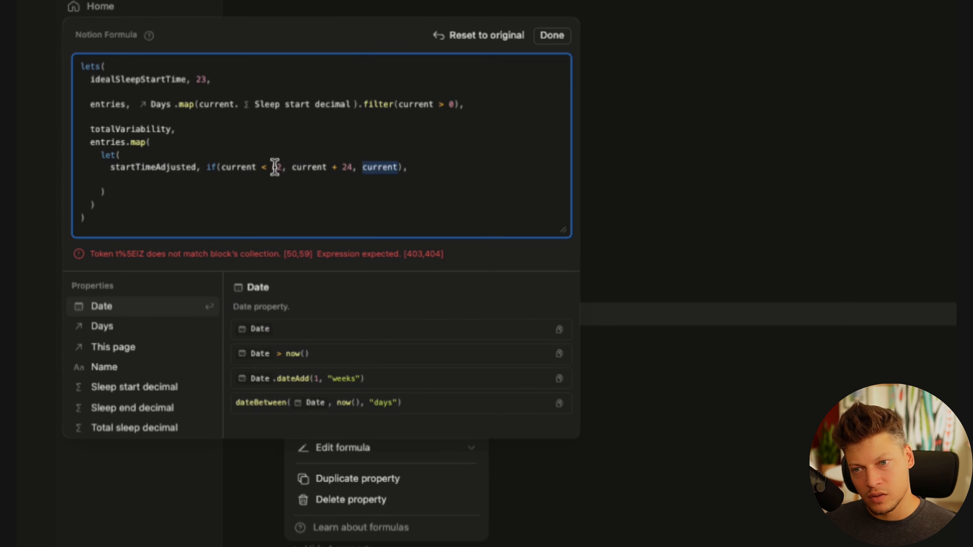
left_click_drag(275, 167, 221, 167)
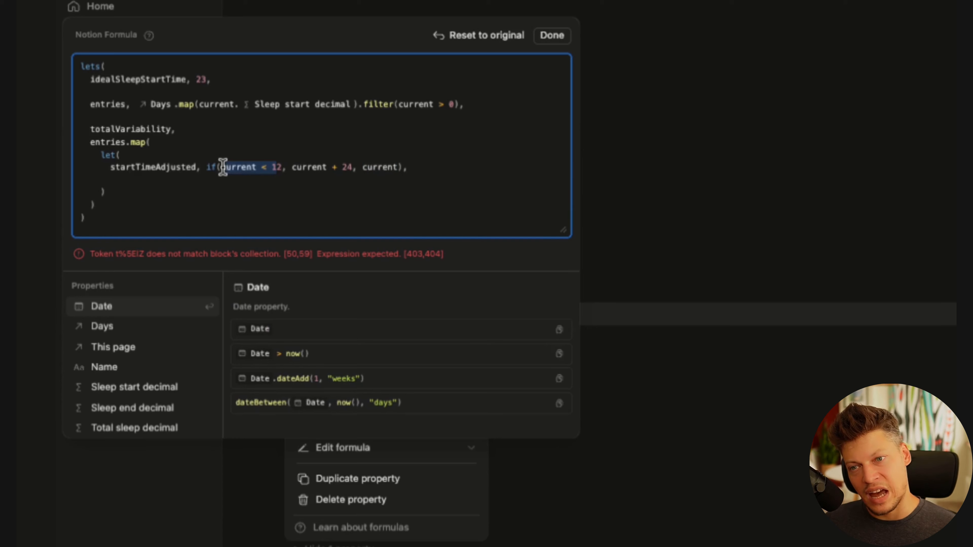
left_click(252, 167)
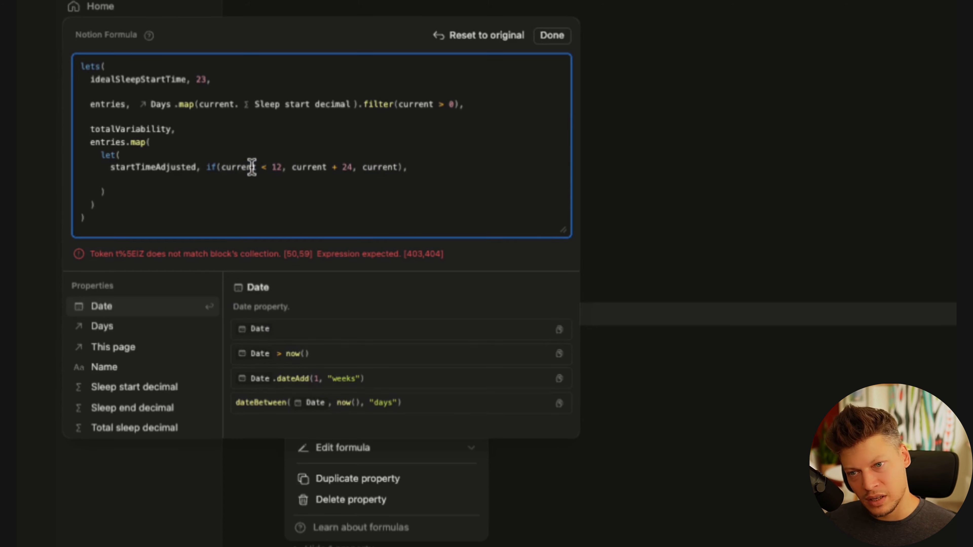
left_click(136, 180)
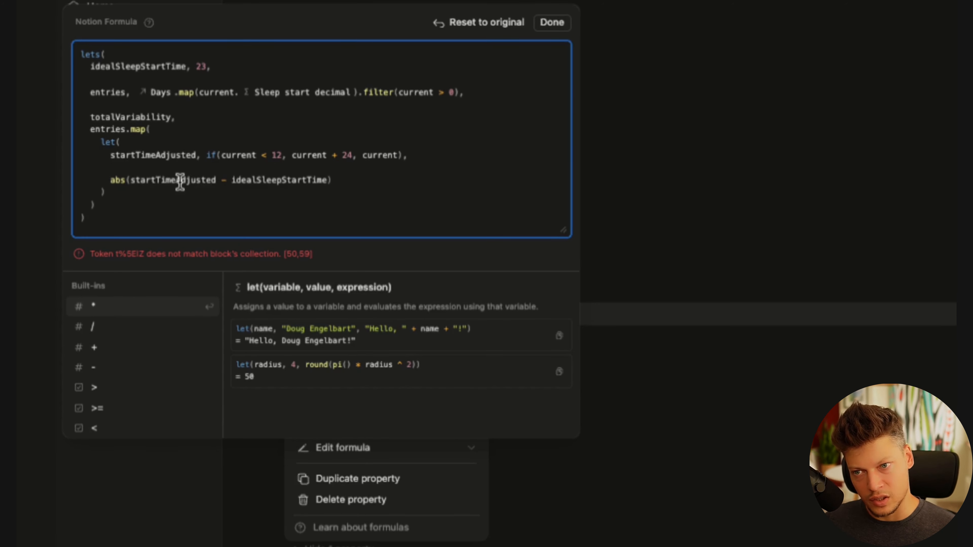
Examine the abs() expression that subtracts idealSleepStartTime from startTimeAdjusted in the nested let()
double_click(180, 180)
left_click(273, 180)
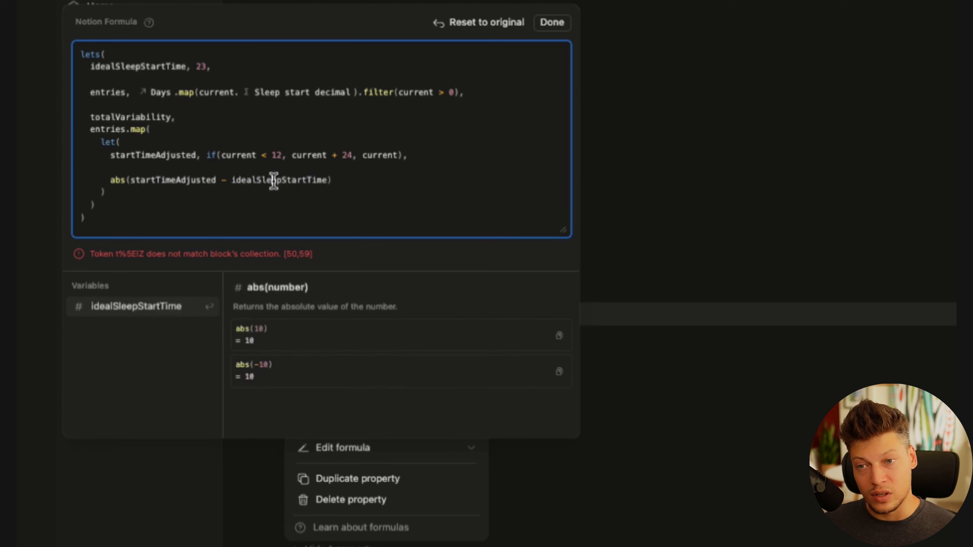
left_click(370, 181)
left_click(170, 182)
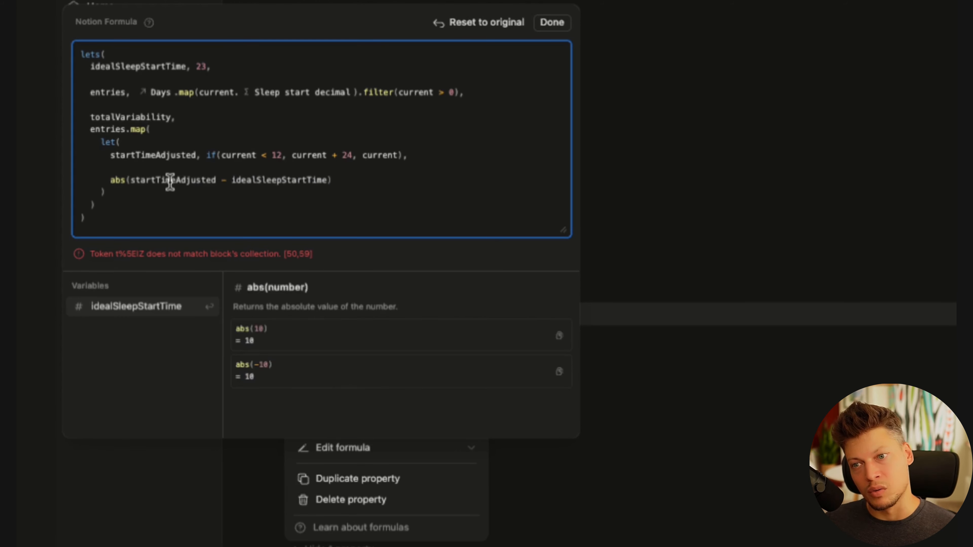
double_click(281, 179)
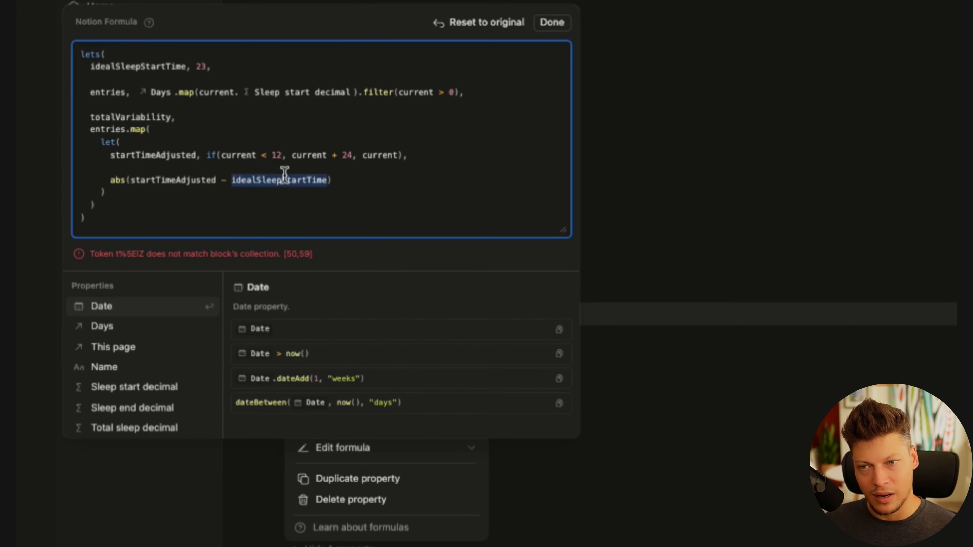
left_click(180, 179)
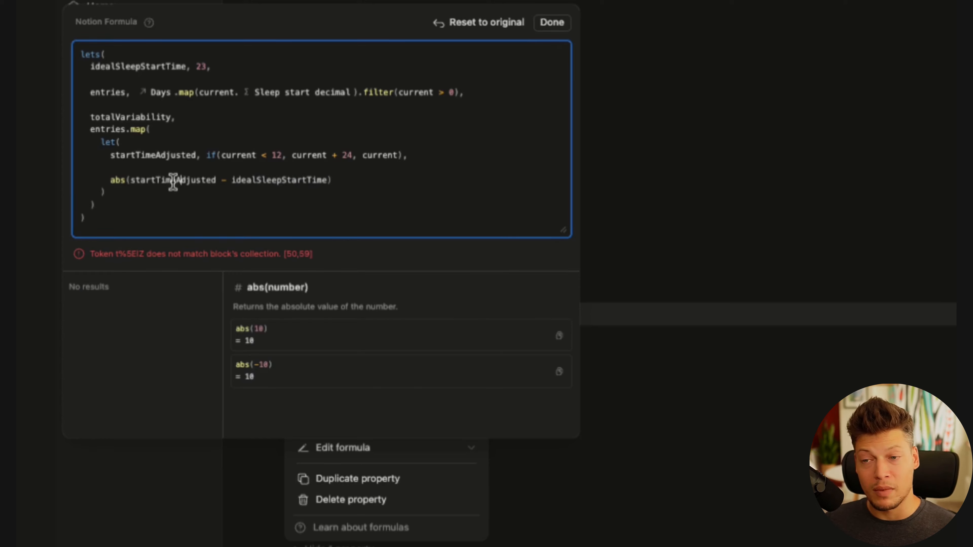
double_click(281, 180)
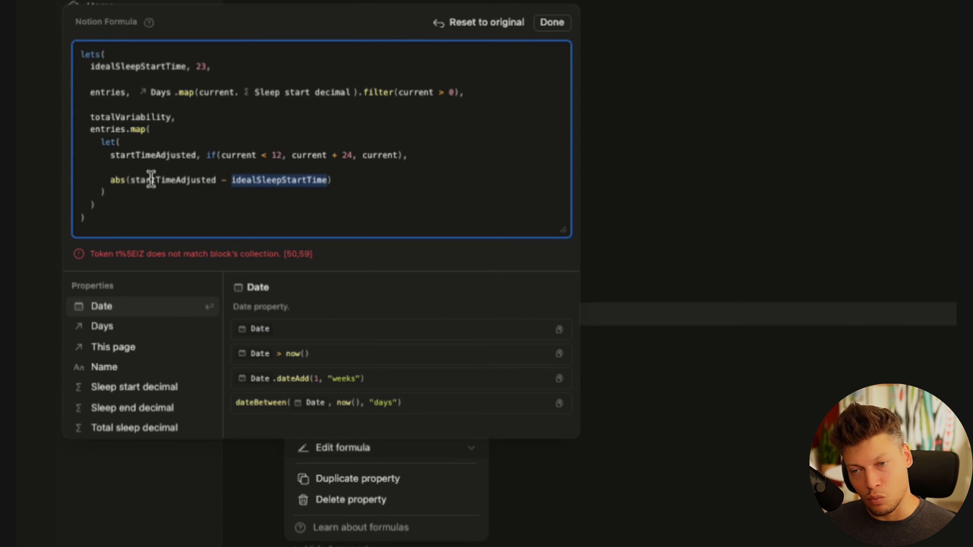
double_click(118, 180)
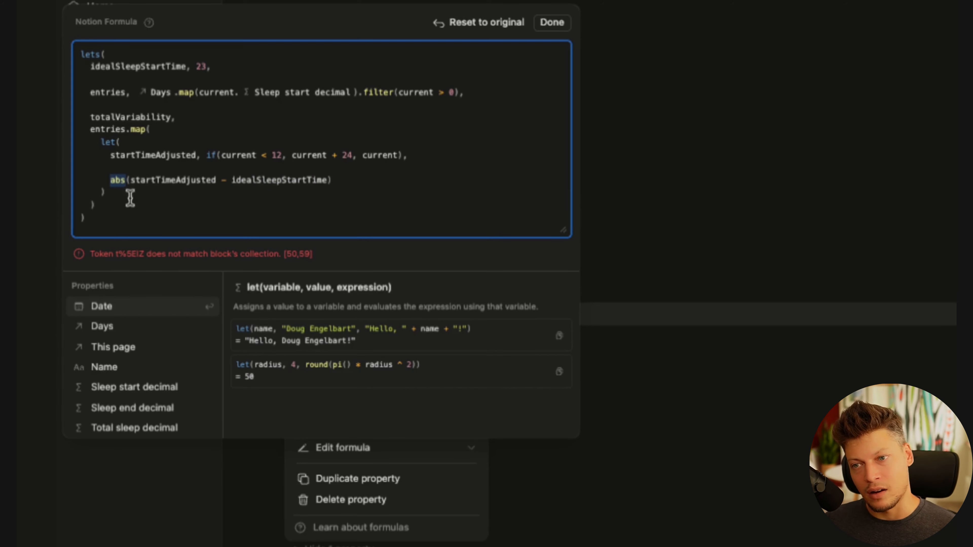
Append .sum() to the entries.map() expression so totalVariability adds up all the mapped deviations
left_click(111, 204)
type("/.s")
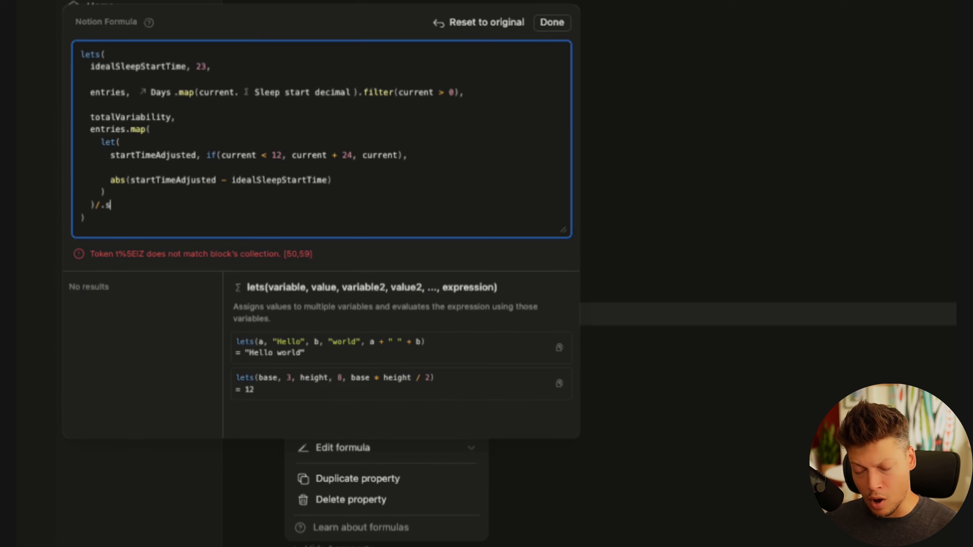
type("um")
key("BackSpace")
key("BackSpace")
key("BackSpace")
key("BackSpace")
key("BackSpace")
type(".su")
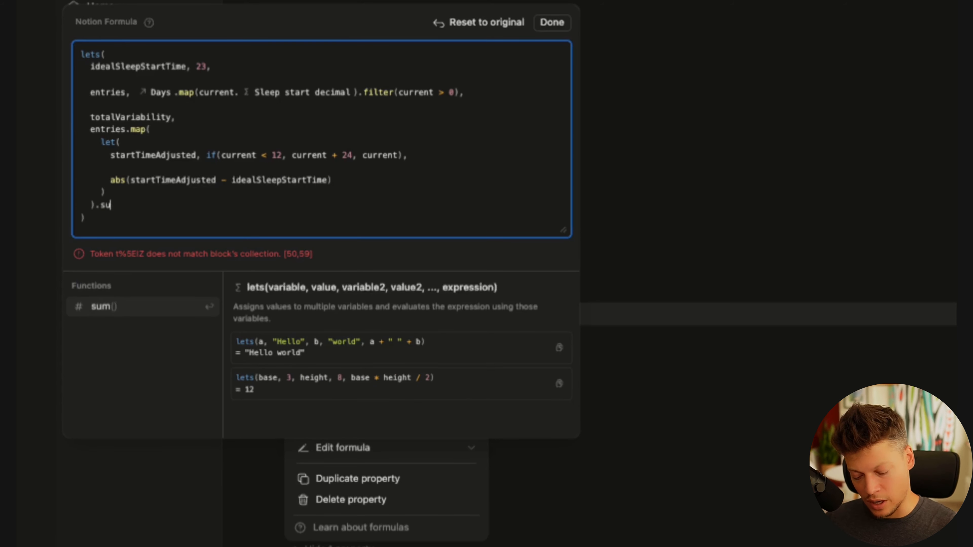
type("m()")
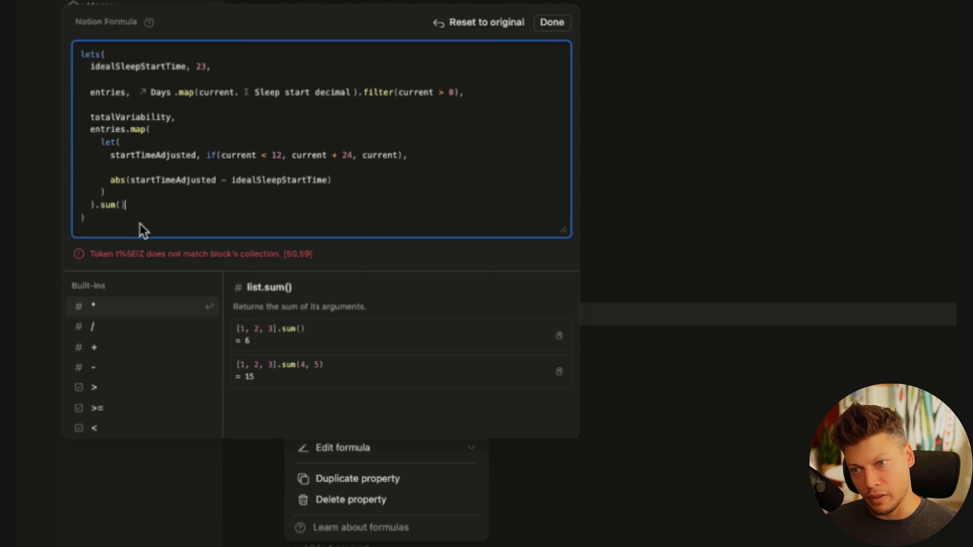
Return totalVariability as the final expression of the lets() formula and save the Sleep start deviation property
type(",")
key("Return")
key("Return")
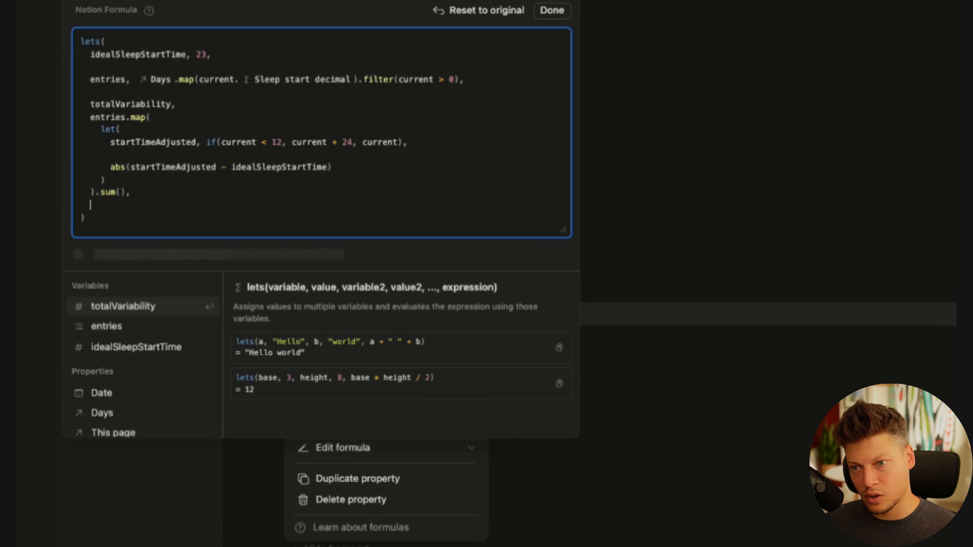
type("total")
key("Return")
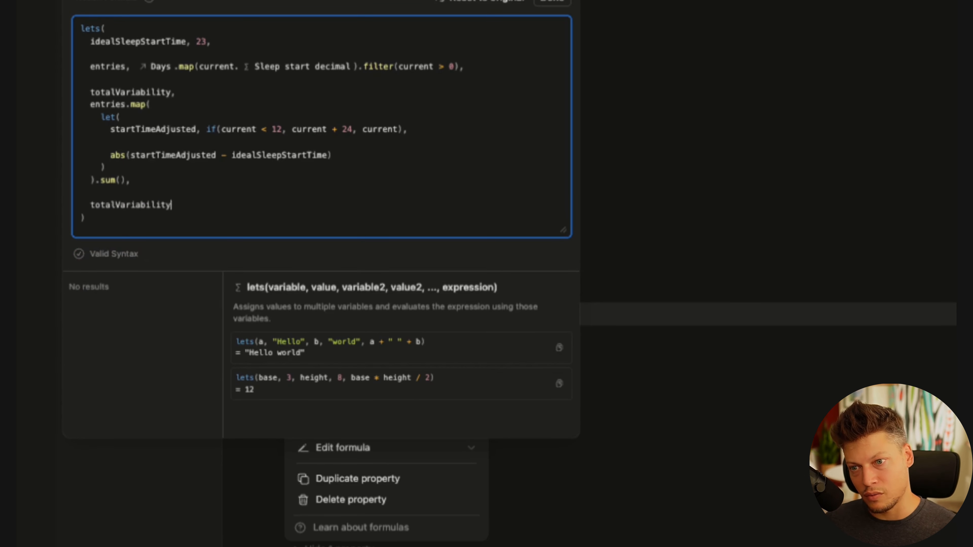
left_click(550, 2)
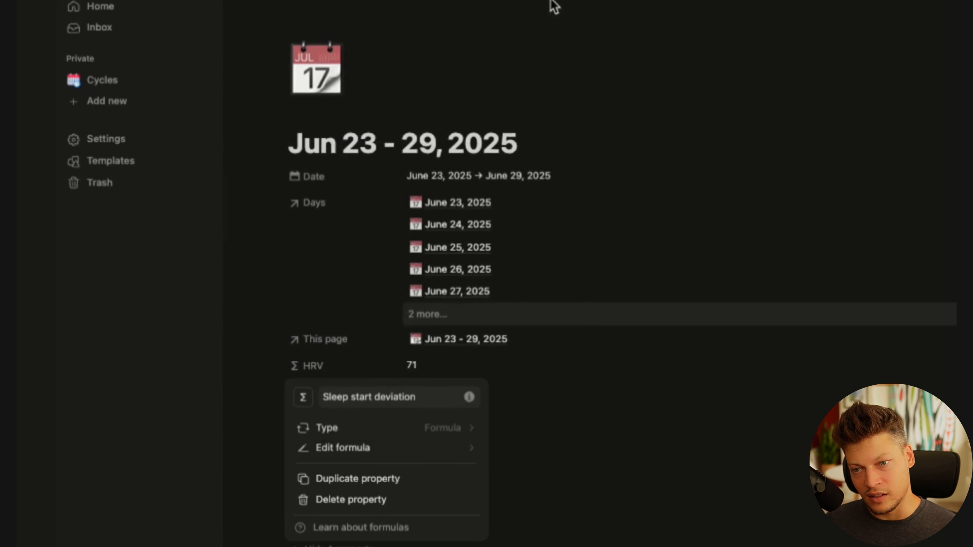
left_click(666, 426)
left_click(666, 426)
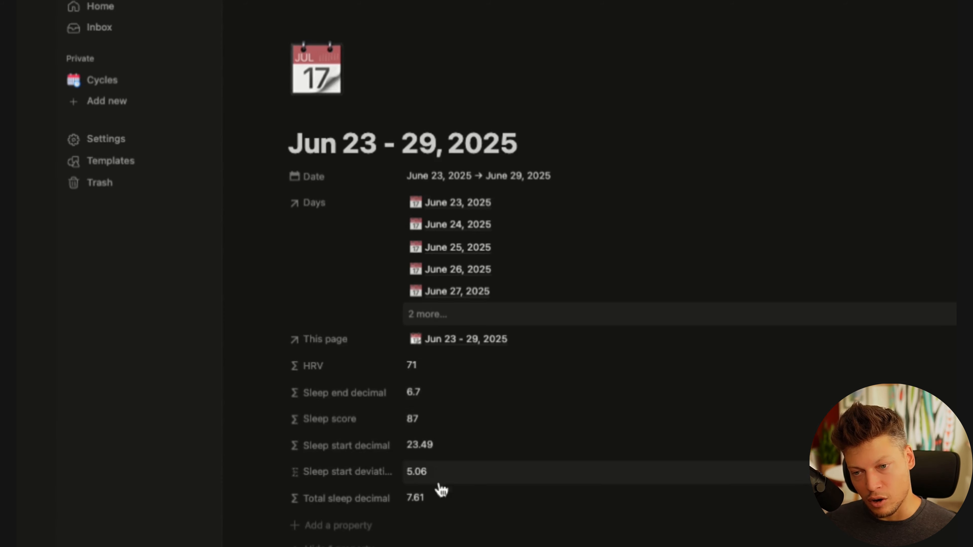
Replace the final expression of the Sleep start deviation formula with round(totalVariability / entries.length(), 2) and save it
left_click(449, 475)
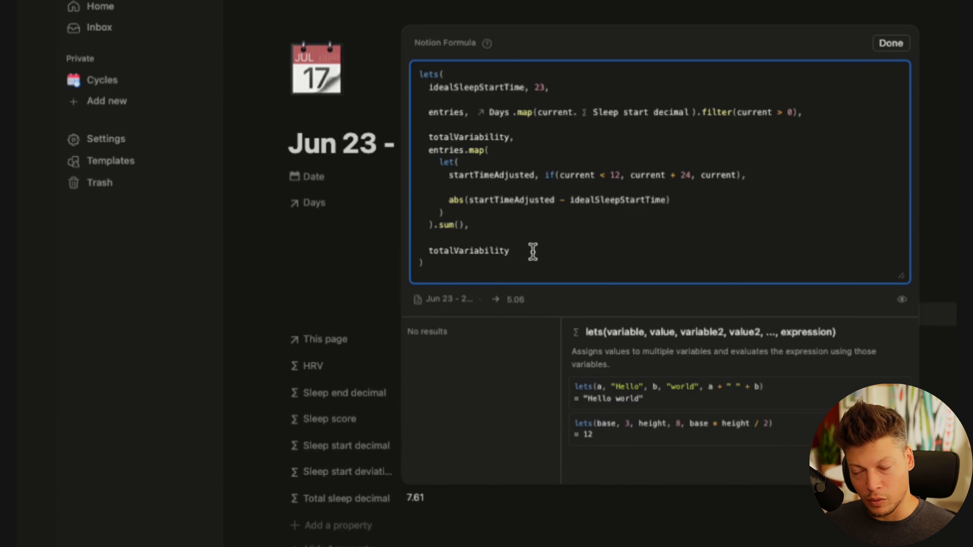
double_click(474, 251)
key("BackSpace")
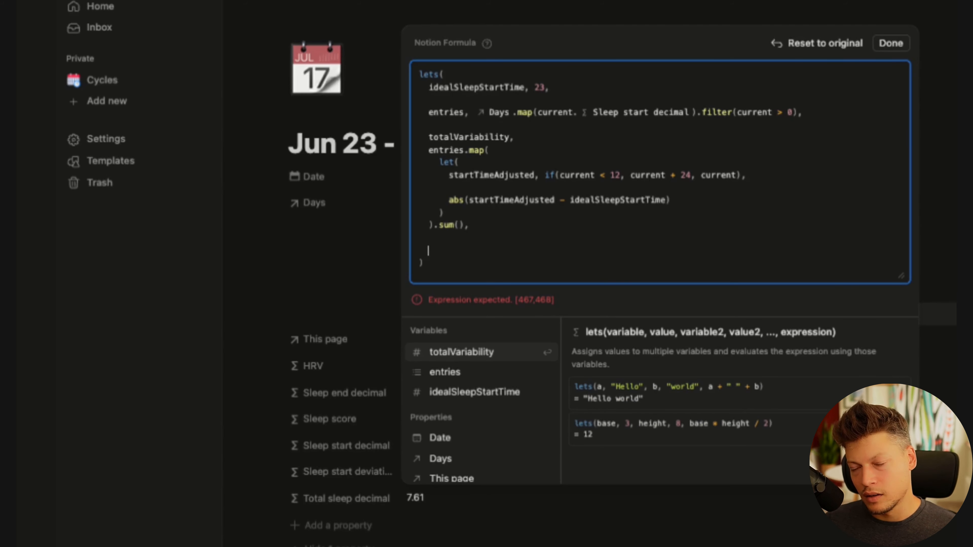
type("round(totalVariability / entries.length(), 2)")
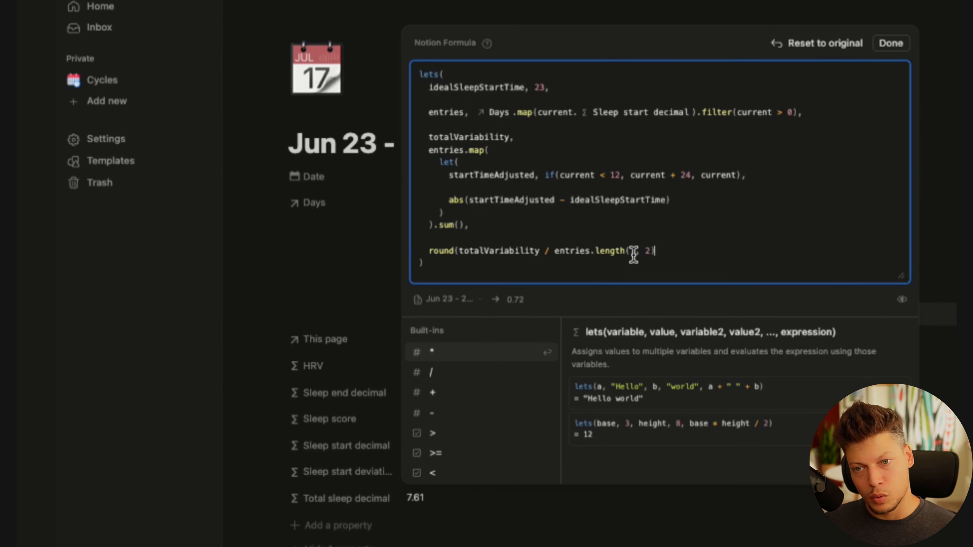
left_click(892, 45)
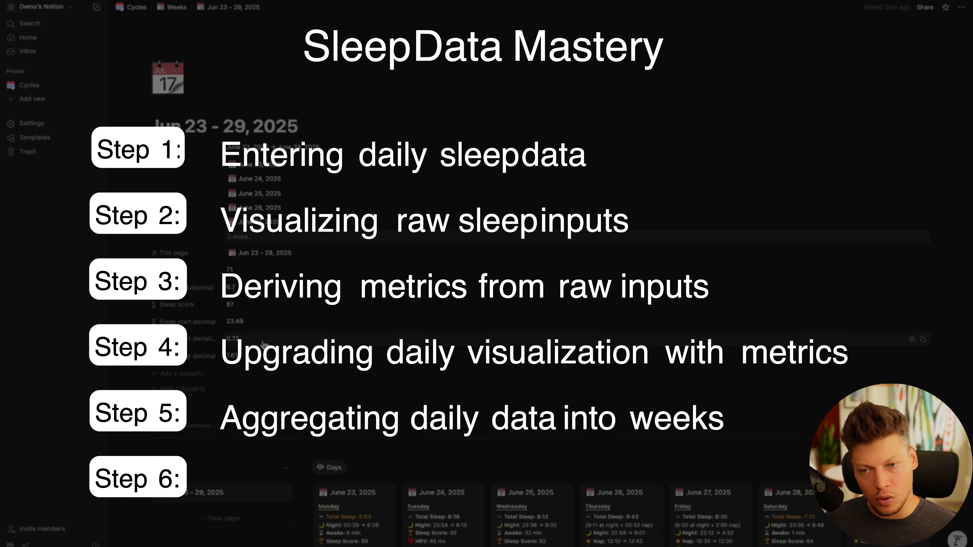
Add a formula property named Sleep (display) to the week page
scroll(285, 344, "down", 5)
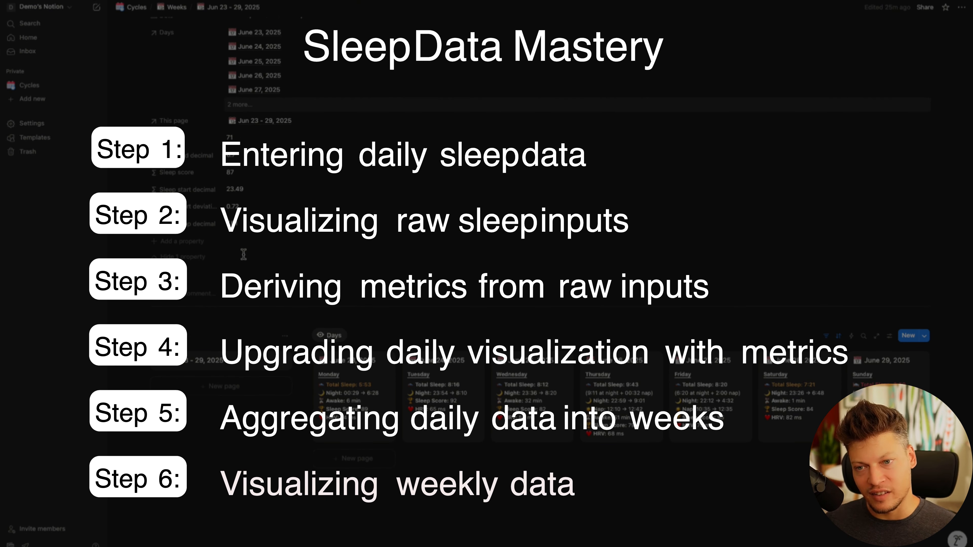
left_click(195, 245)
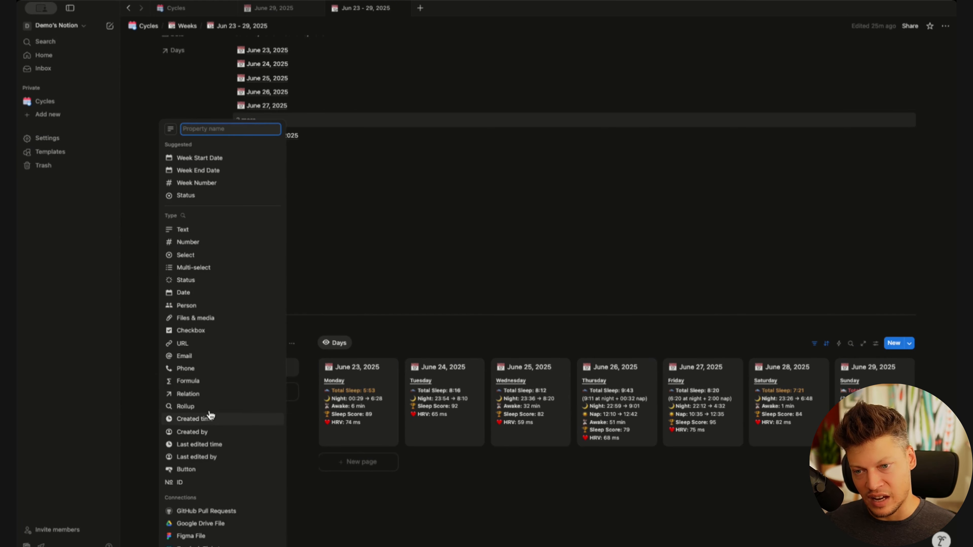
left_click(191, 384)
type("Sleep (dis")
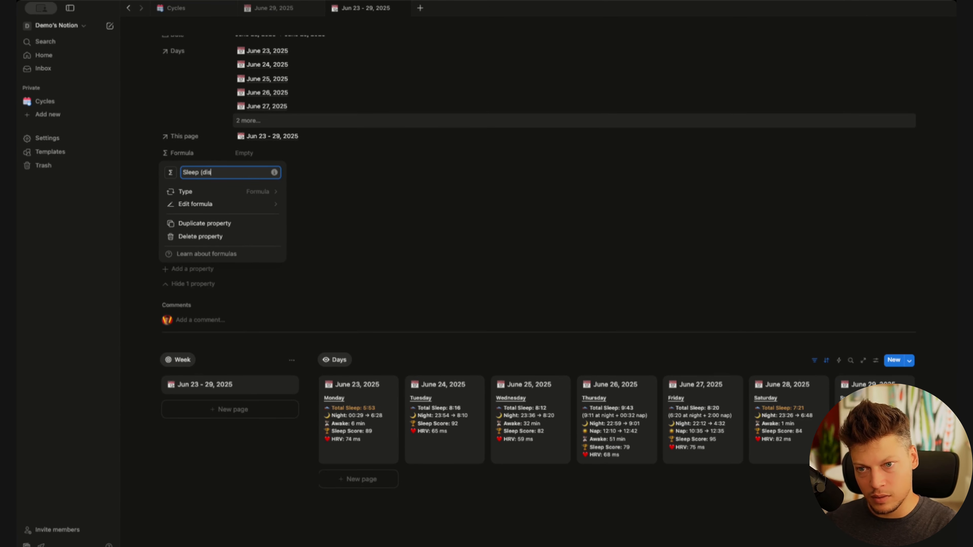
type("play)")
Begin its formula with lets(), assigning HRV, sleepScore, totalSleep, sleepStartDecimal, sleepEndDecimal and deviation to the matching week properties
left_click(215, 207)
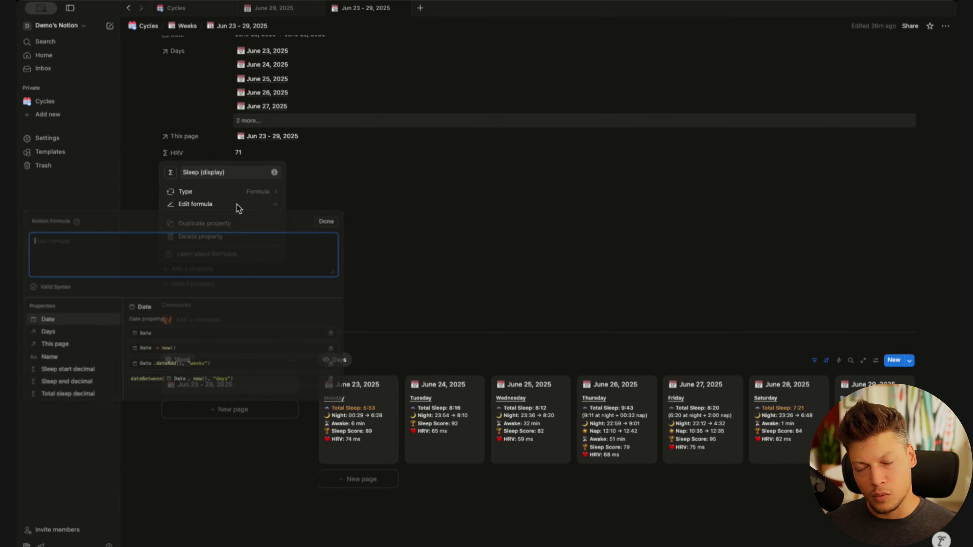
type("lets(")
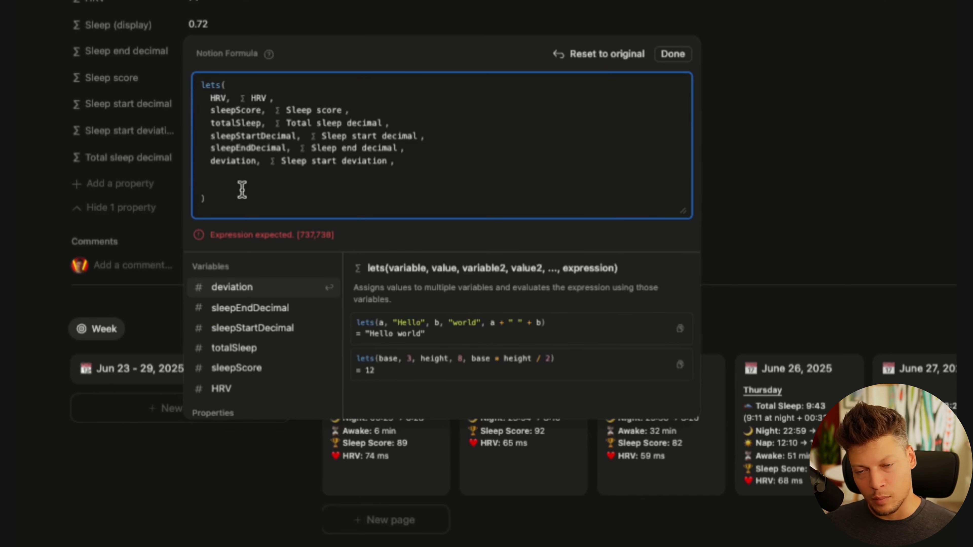
Under the comment "Convert to HH:MM Format", define totalH as floor(totalSleep) and totalM as round(totalSleep * 60) % 60
type("/* Convert to HH:MM Format */")
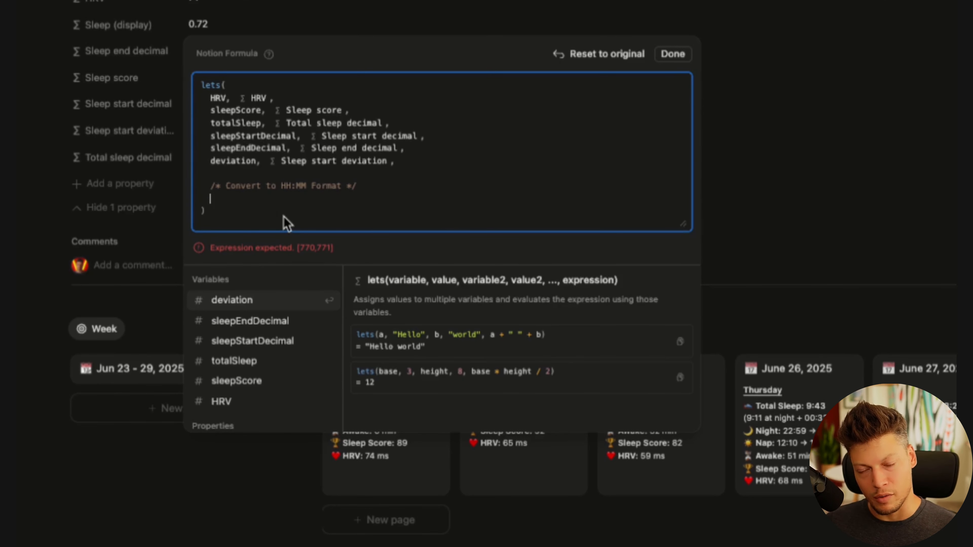
type("totalH, floor(totalSleep),   totalM, round(totalSleep * 60) % 60,")
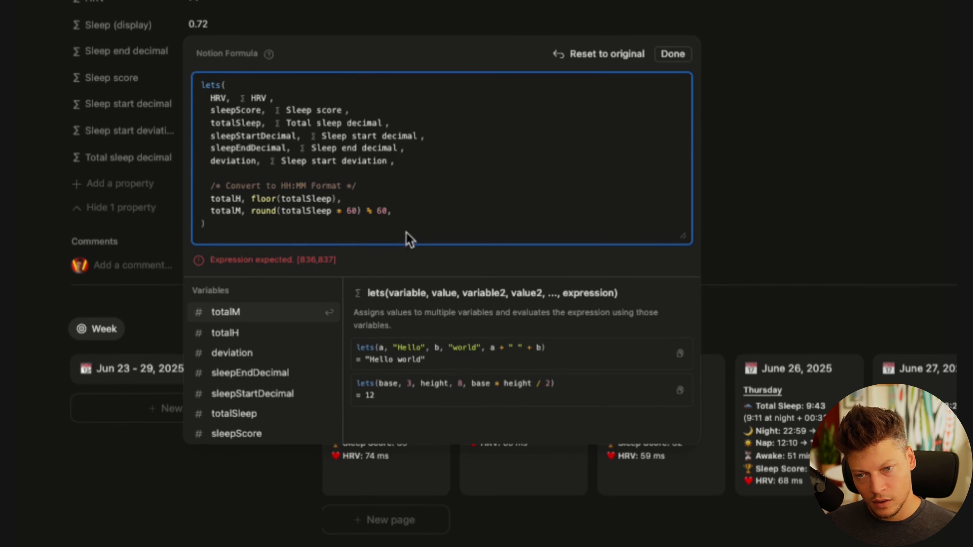
double_click(300, 199)
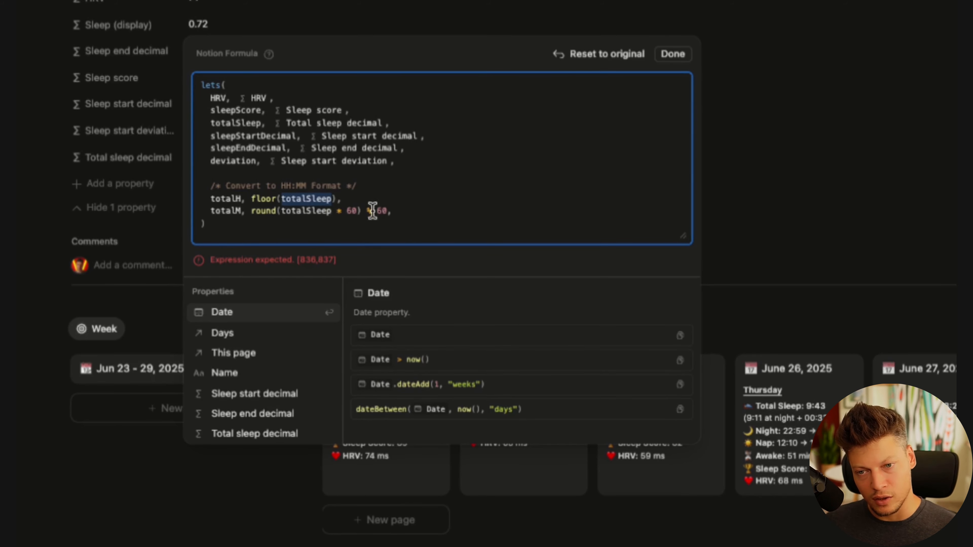
double_click(226, 211)
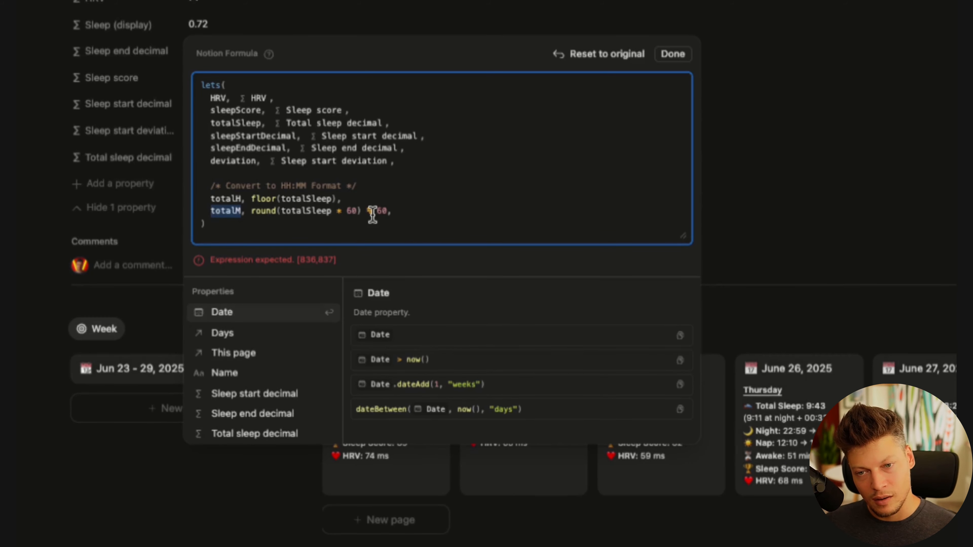
left_click(411, 210)
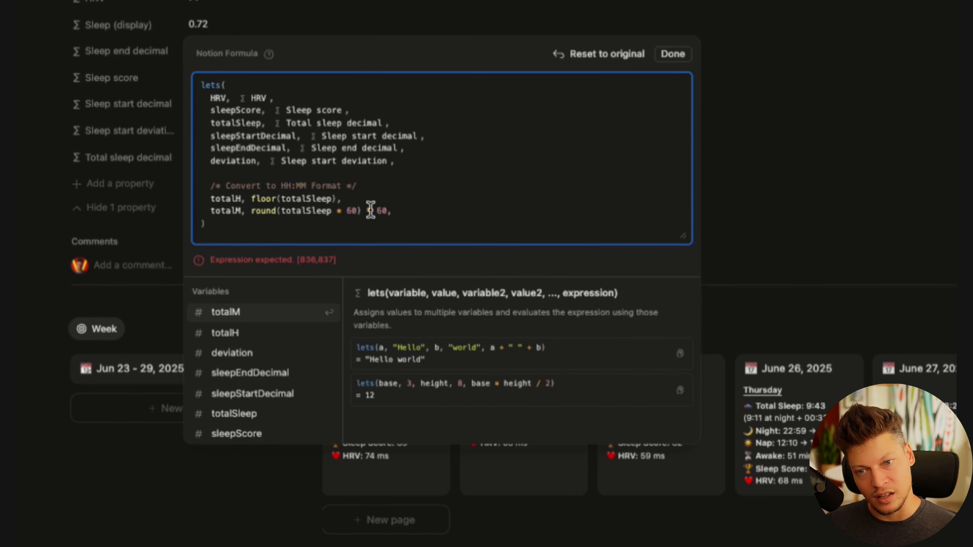
double_click(384, 210)
left_click(420, 212)
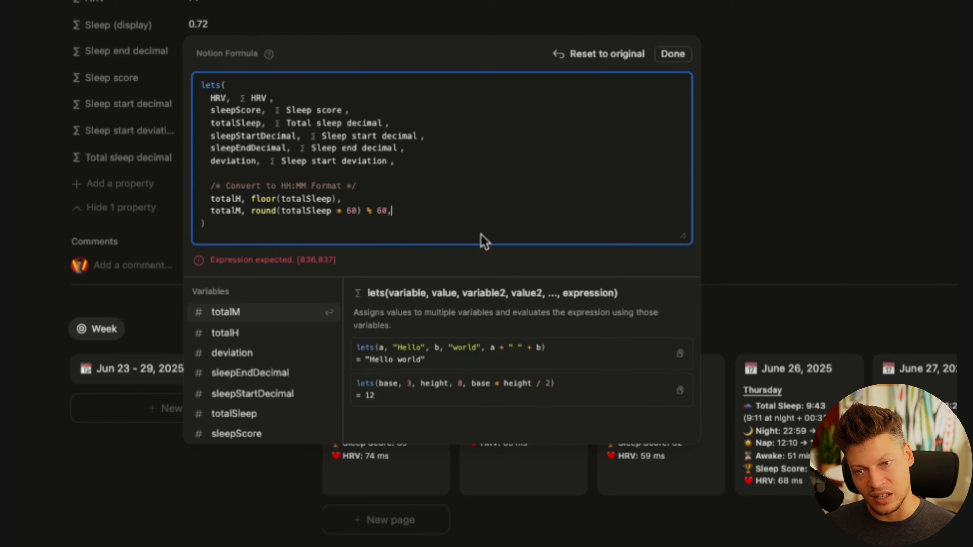
Define sleepStartH/M and sleepEndH/M with floor() and round(decimal * 60) % 60, plus deviationH as floor(deviation) and deviationM as floor((deviation - deviationH) * 60)
key("shift+Return")
key("shift+Return")
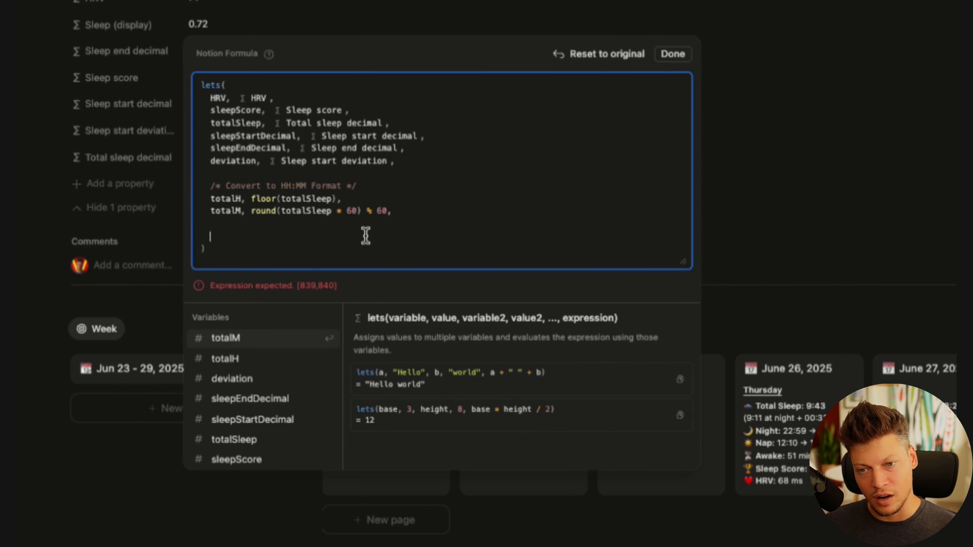
type("sleepStartH, floor(sleepStartDecimal), sleepStartM, round(sleepStartDecimal * 60) % 60,  sleepEndH, floor(sleepEndDecimal), sleepEndM, round(sleepEndDecimal * 60) % 60,  deviationH, floor(deviation), deviationM, floor((deviation - deviationH) * 60),")
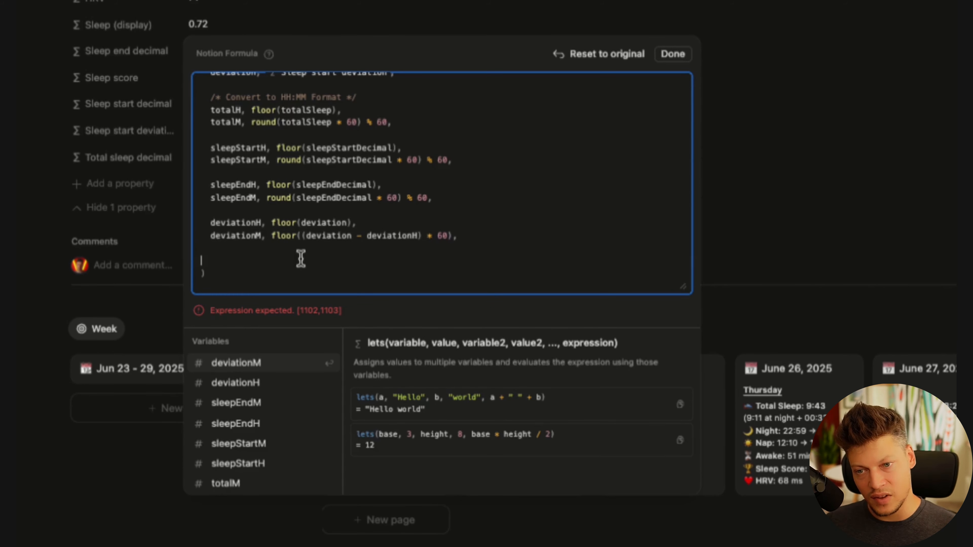
Define totalSleepFormatted as (totalH > 0 ? totalH : "00") + ":" + (totalM >= 10 ? totalM : "0" + totalM)
type("totalSleepFormatted, (totalH > 0 ? totalH : \"00\") + \":\" + (totalM >= 10 ? totalM : \"0\" + totalM),")
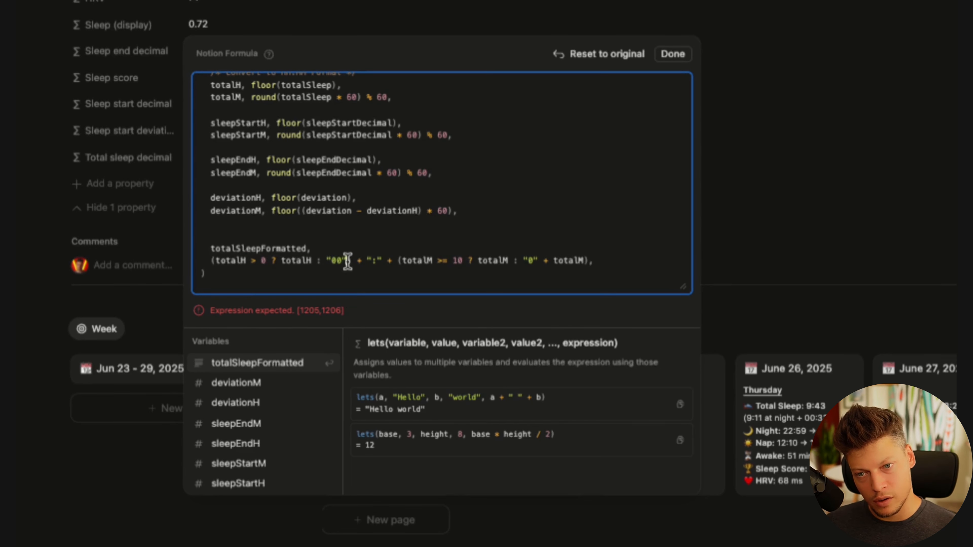
left_click_drag(347, 263, 231, 262)
left_click_drag(377, 258, 369, 257)
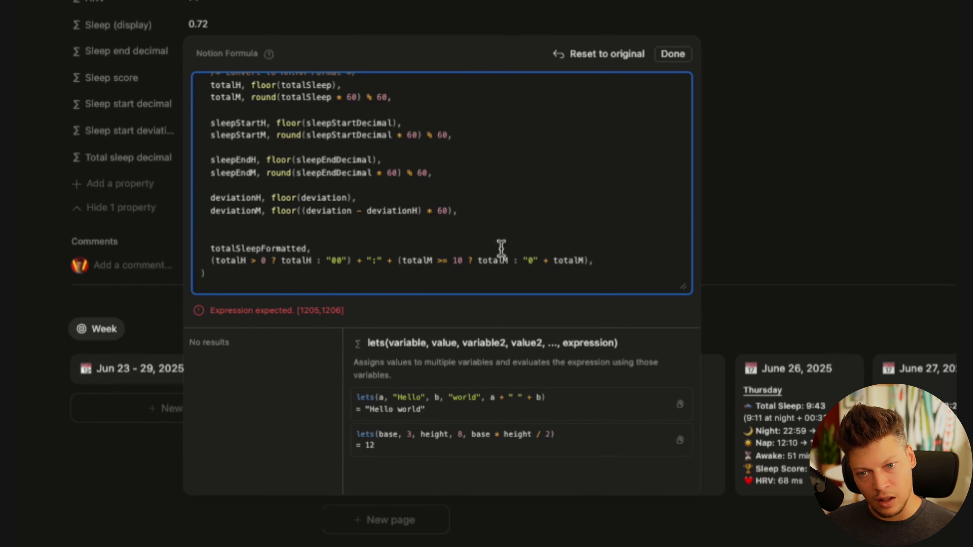
left_click_drag(598, 262, 426, 262)
left_click(650, 264)
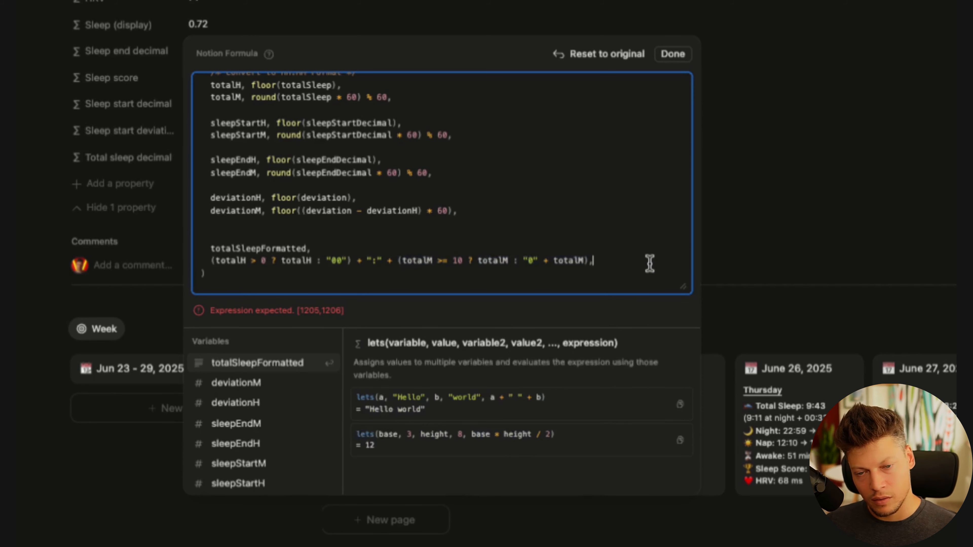
Define sleepStartFormatted, sleepEndFormatted and deviationFormatted from their H and M variables with the same zero-padded HH:MM pattern as totalSleepFormatted
key("Return")
key("Return")
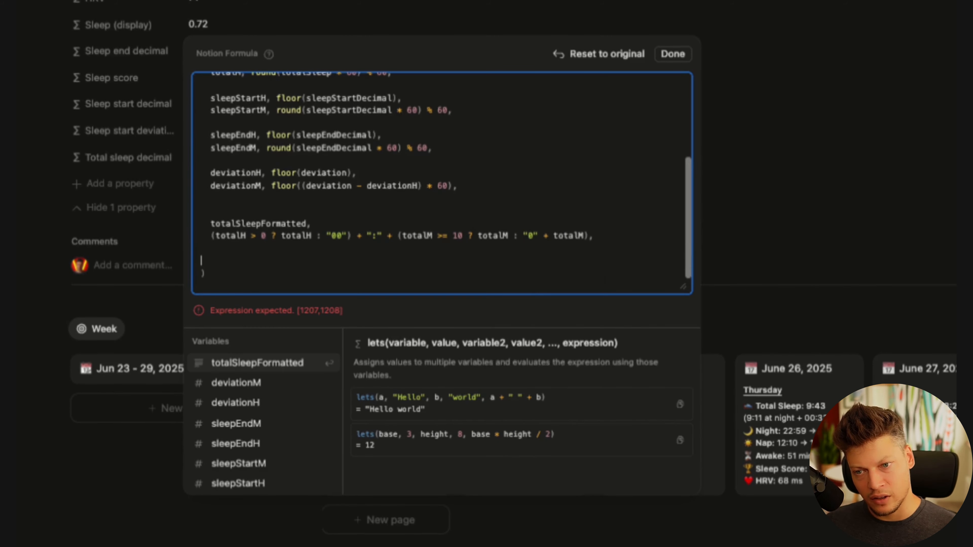
type("sleepStartFormatted,   (sleepStartH > 0 ? sleepStartH : \"00\") + \":\" + (sleepStartM >= 10 ? sleepStartM : \"0\" + sleepStartM),    sleepEndFormatted,   (sleepEndH > 0 ? sleepEndH : \"00\") + \":\" + (sleepEndM >= 10 ? sleepEndM : \"0\" + sleepEndM),    deviationFormatted,   (deviationH > 0 ? deviationH : \"00\") + \":\" + (deviationM >= 10 ? deviationM : \"0\" + deviationM),")
double_click(257, 122)
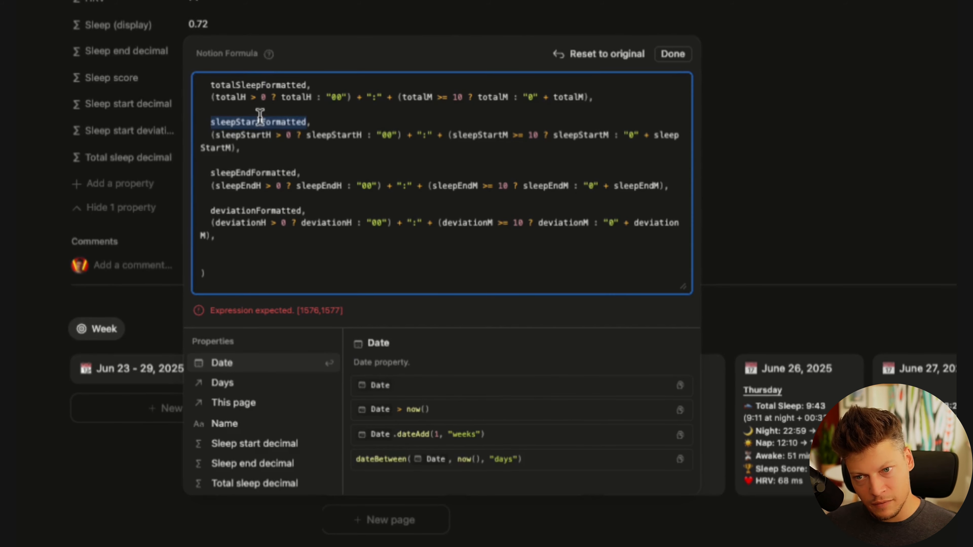
Define sleepDisplay: if totalSleep > 0, bold "🛌 Total Sleep: " + totalSleepFormatted, a newline, bold "🌙 Sleep Time: " + sleepStartFormatted + " → " + sleepEndFormatted, else ""
left_click(281, 173)
double_click(269, 211)
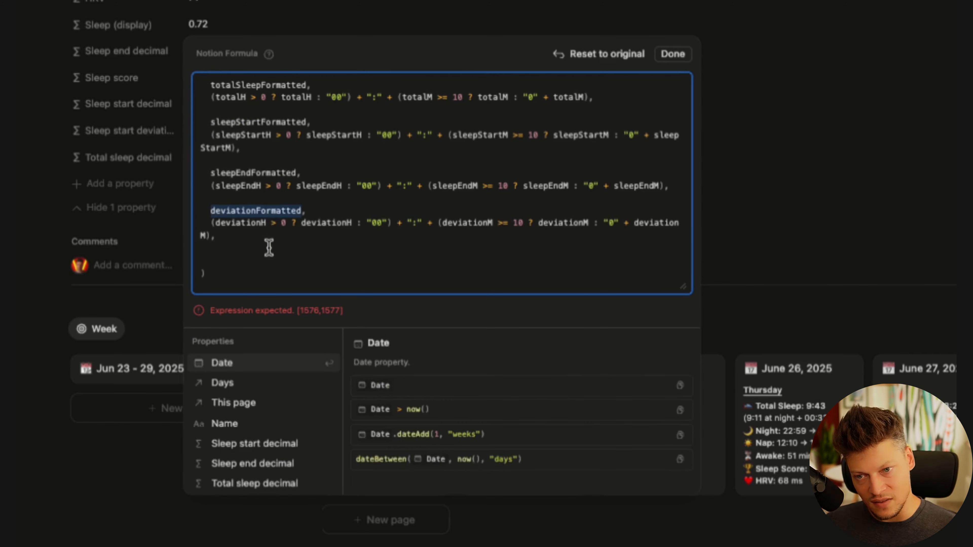
left_click(233, 257)
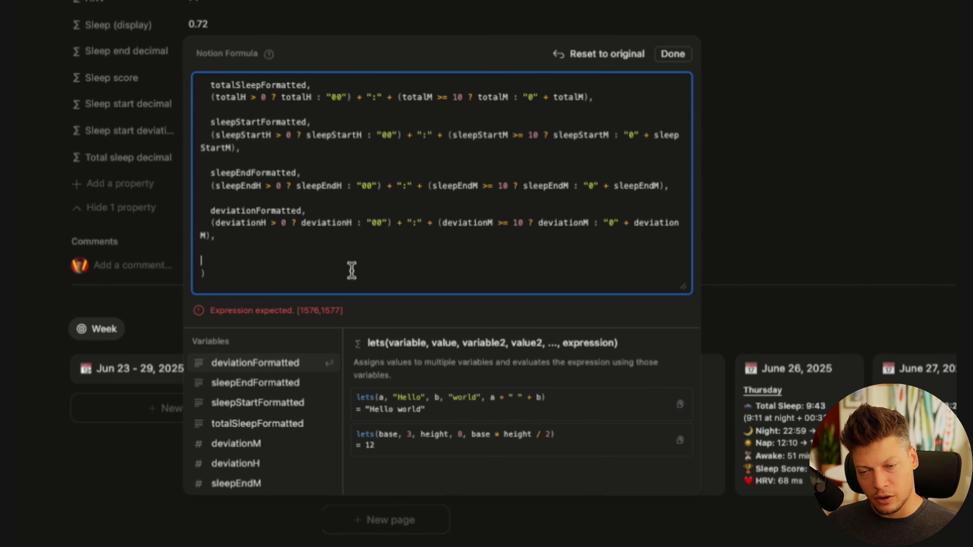
type("sleepDisplay,   if(     totalSleep > 0,     style(\"🛌 Total Sleep: \", \"b\") + totalSleepFormatted + \"\\n\" +     style(\"🌙 Sleep Time: \", \"b\") + sleepStartFormatted + \" → \" + sleepEndFormatted,     \"\"   ),")
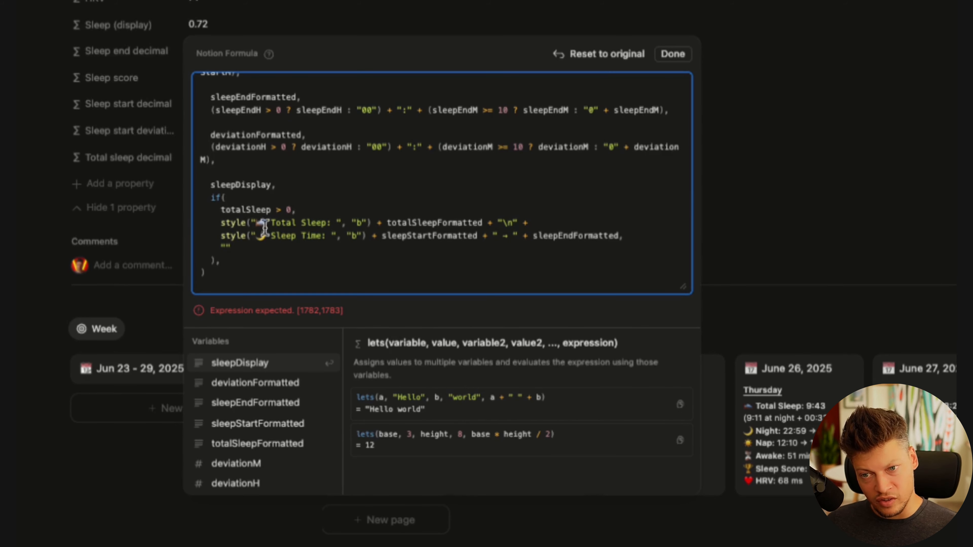
left_click_drag(216, 224, 465, 217)
double_click(465, 221)
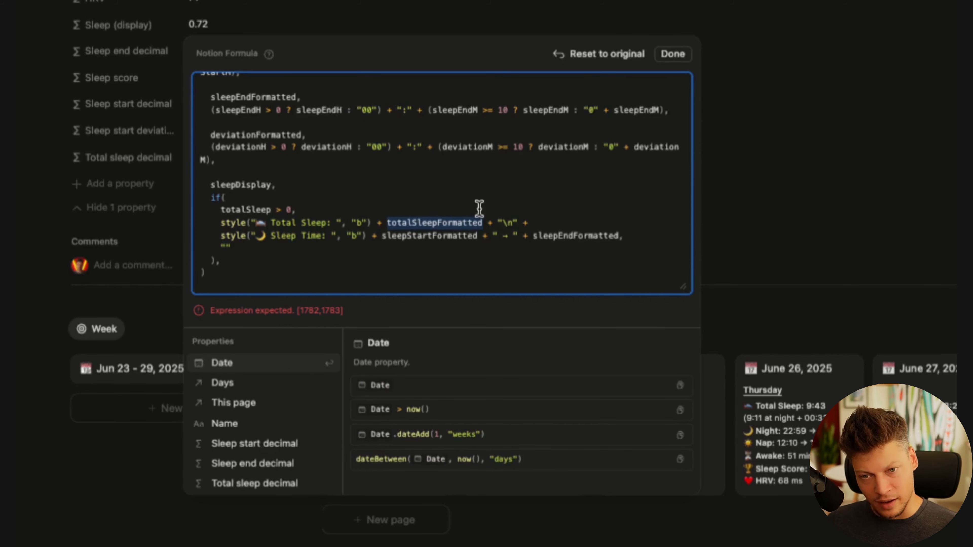
double_click(511, 223)
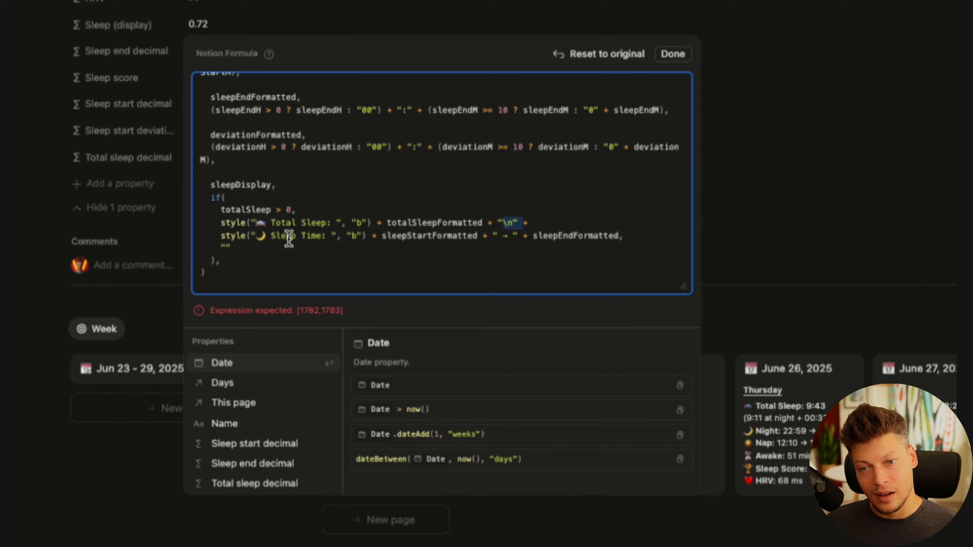
left_click_drag(279, 239, 344, 237)
left_click(351, 237)
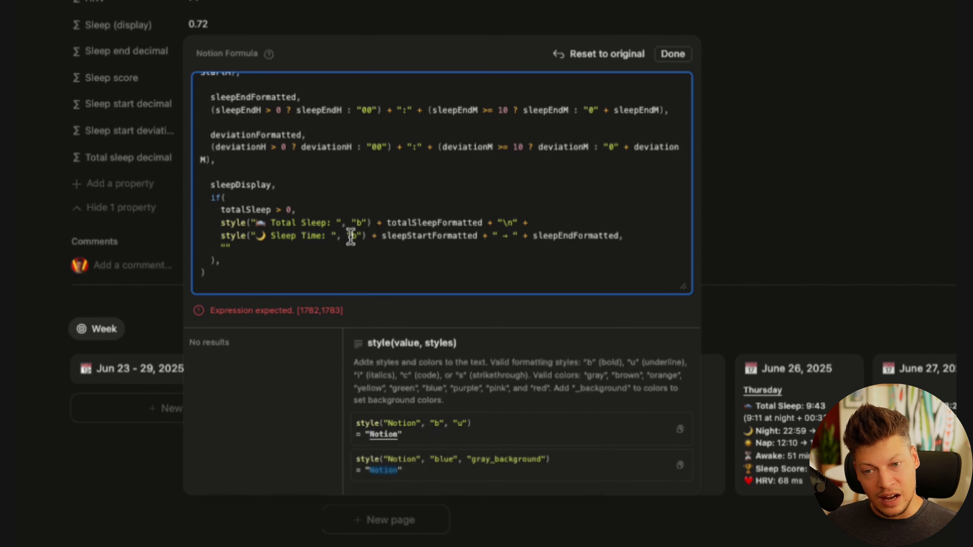
double_click(434, 235)
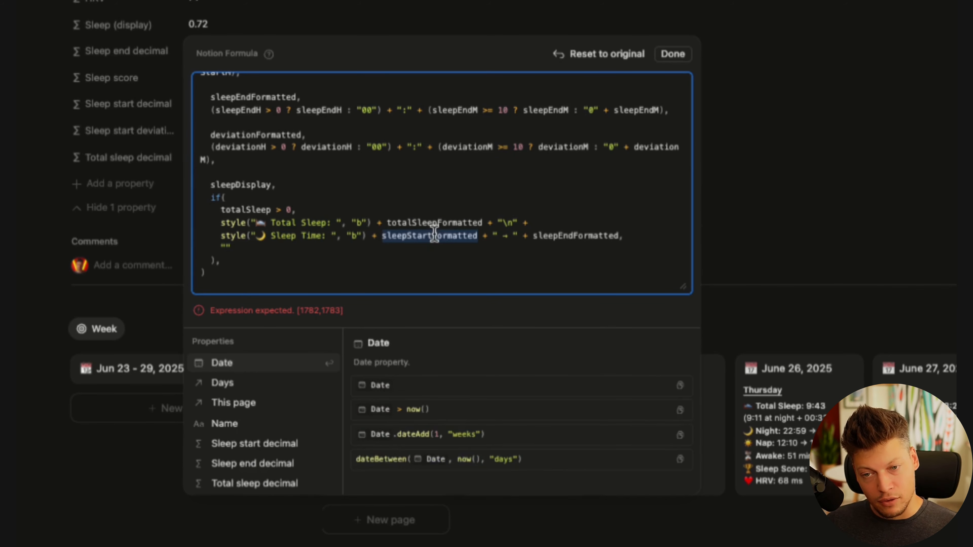
double_click(586, 237)
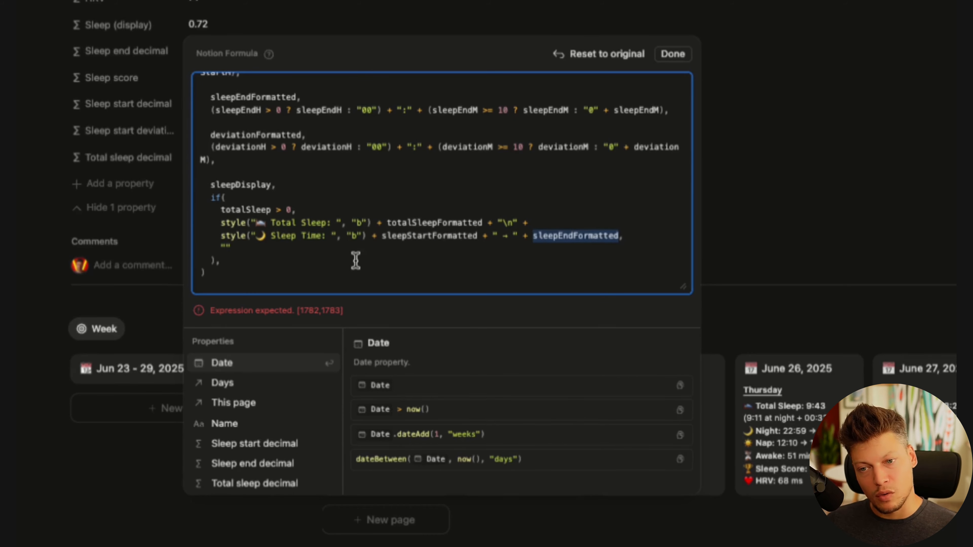
Define sleepScoreDisplay as if(not empty(sleepScore), style("🏆 Sleep Score: ", "b") + sleepScore, "")
left_click(240, 264)
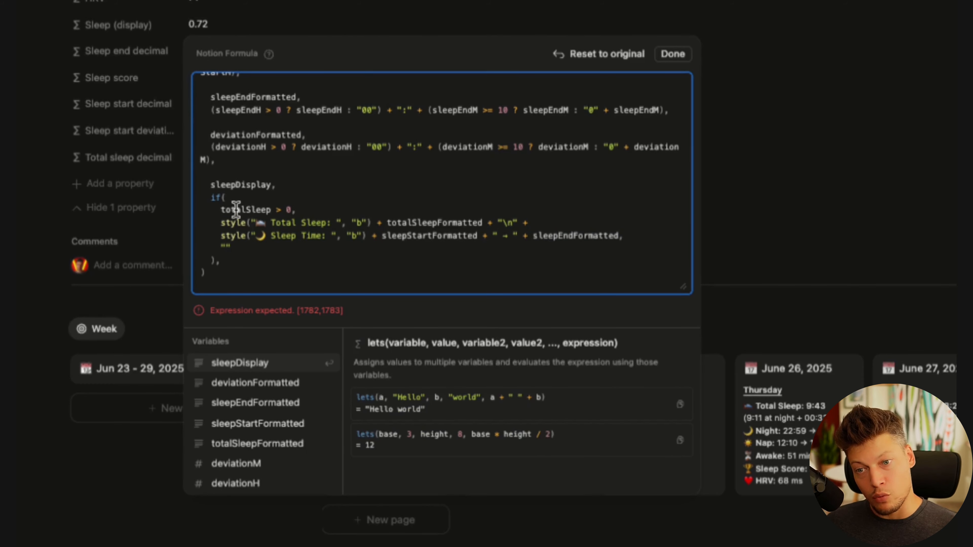
type("sleepScoreDisplay,   if(not empty(sleepScore), style(\"🏆 Sleep Score: \", \"b\") + sleepScore, \"\"),")
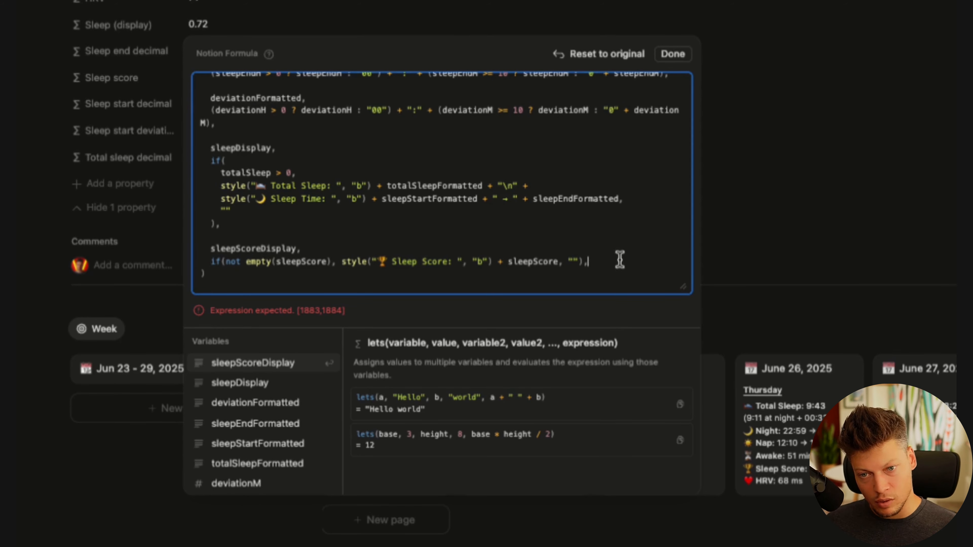
left_click_drag(227, 259, 330, 257)
left_click(331, 257)
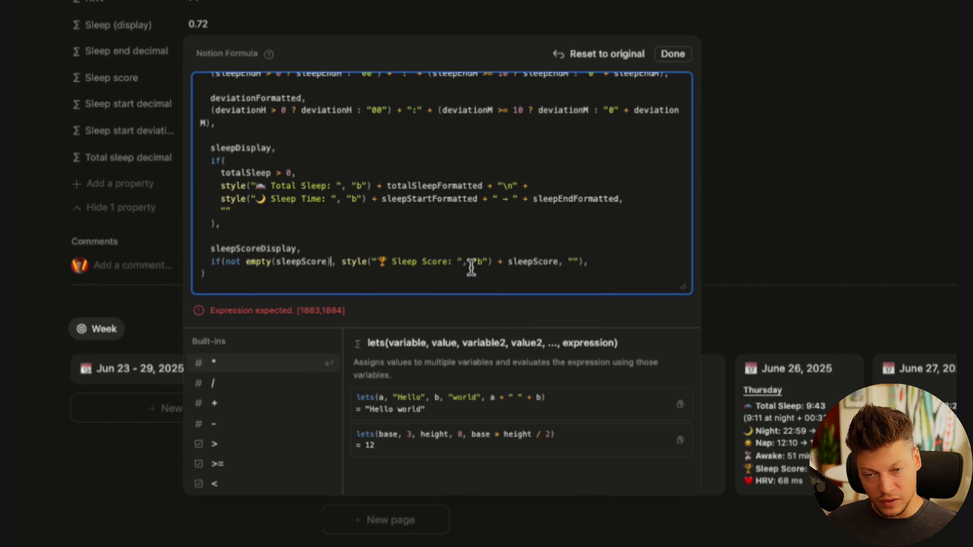
left_click_drag(492, 262, 393, 261)
left_click(522, 262)
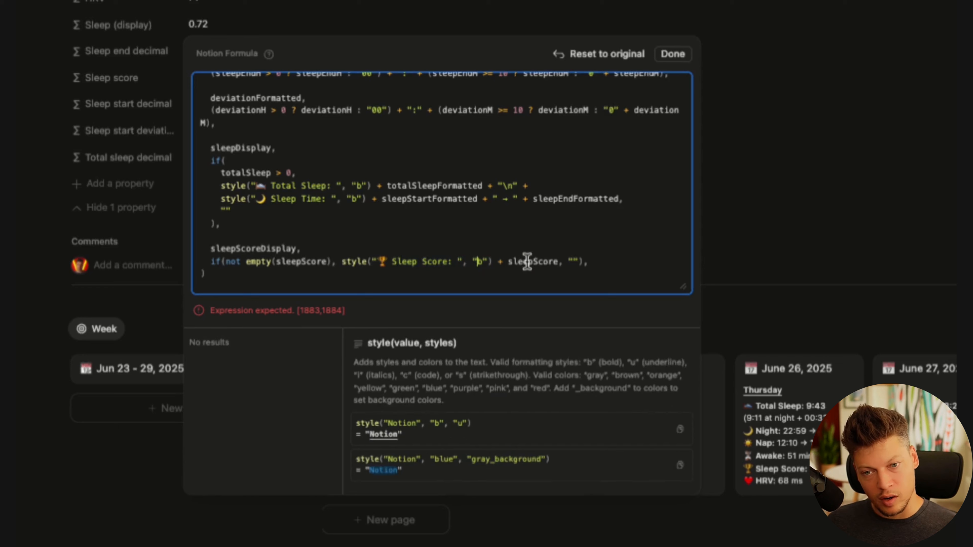
Define sleepDeviationDisplay as if(totalSleep > 0, style("📊 Sleep deviation: ", "b") + deviationFormatted, "")
left_click(624, 263)
key("Return")
key("Return")
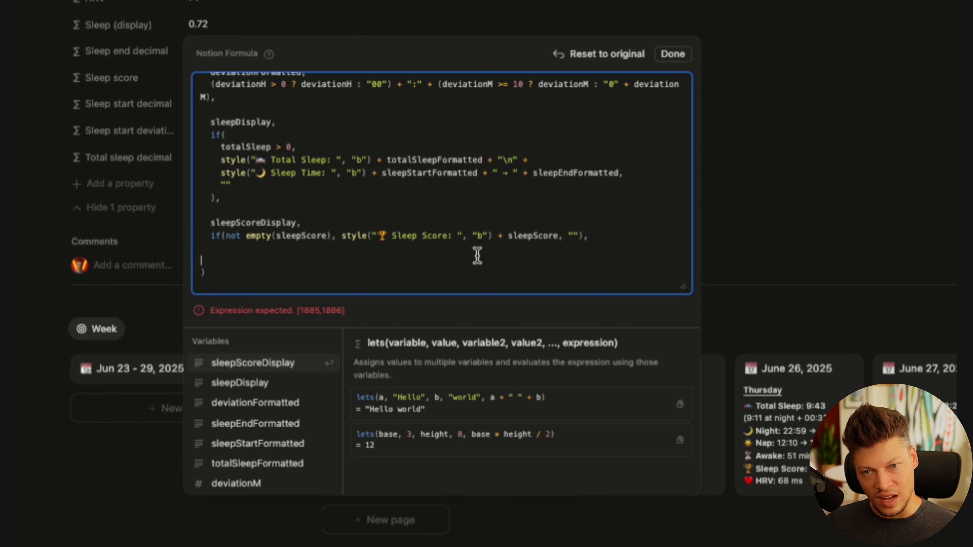
type("sleepDeviationDisplay,   if(totalSleep > 0, style(\"📊 Sleep deviation: \", \"b\") + deviationFormatted, \"\"),")
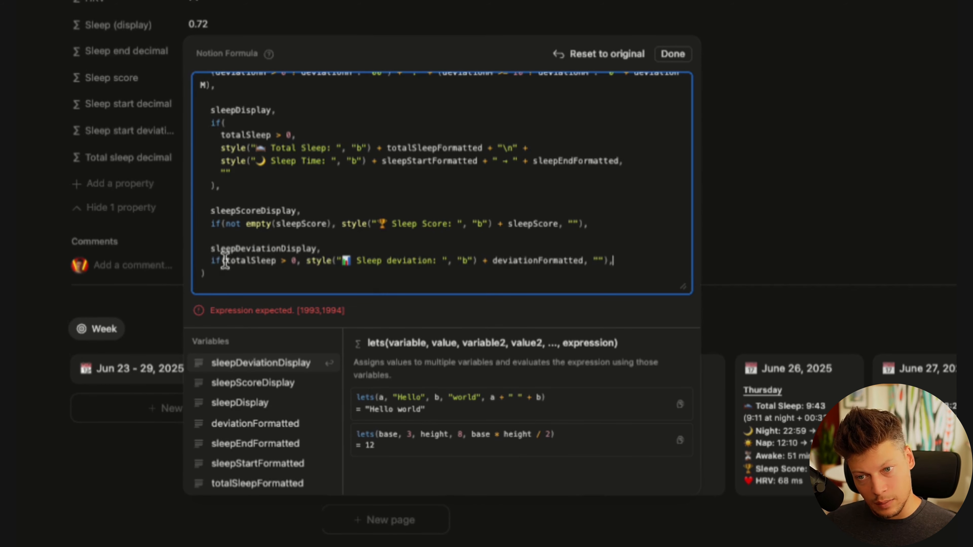
left_click_drag(226, 262, 297, 261)
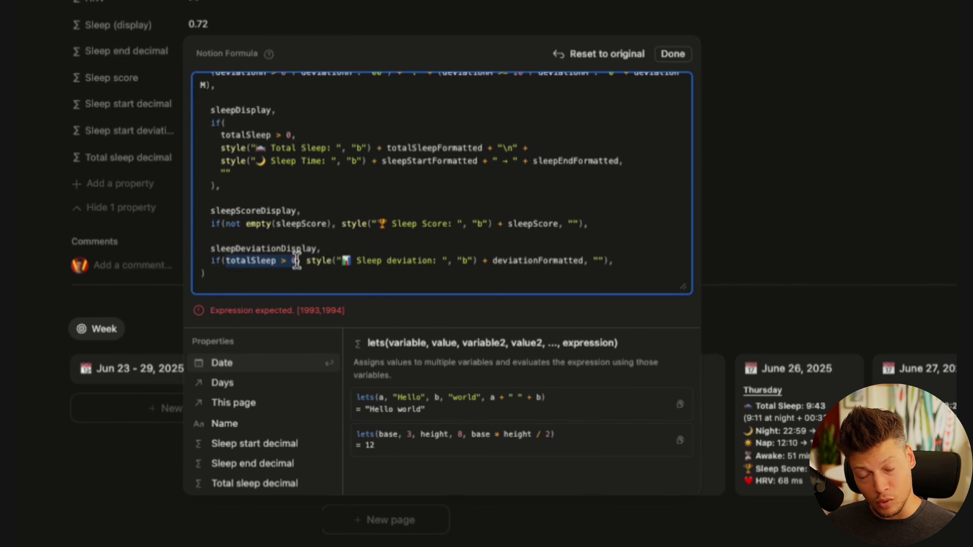
left_click(623, 262)
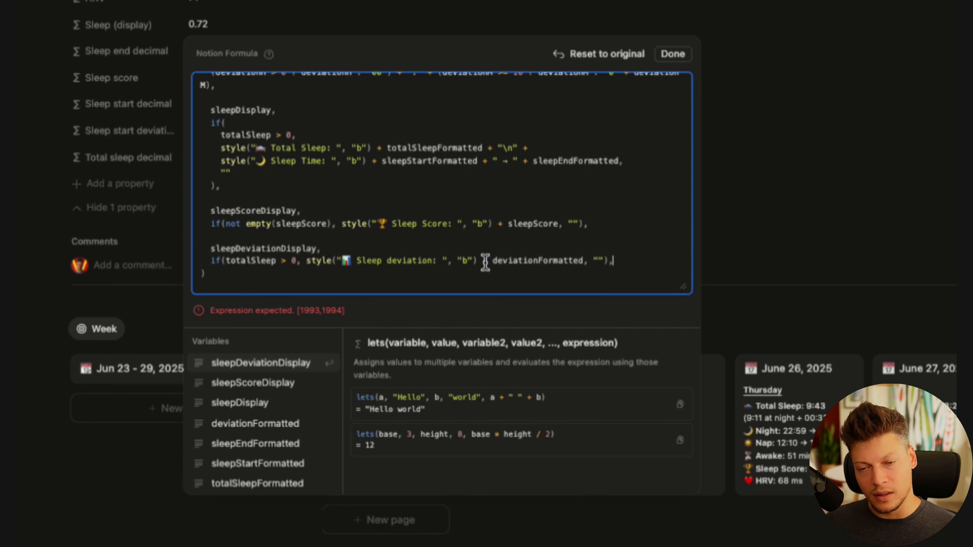
Define hrvDisplay as if(not empty(HRV), style("❤️ HRV: ", "b") + HRV + " ms", "")
key("Return")
key("Return")
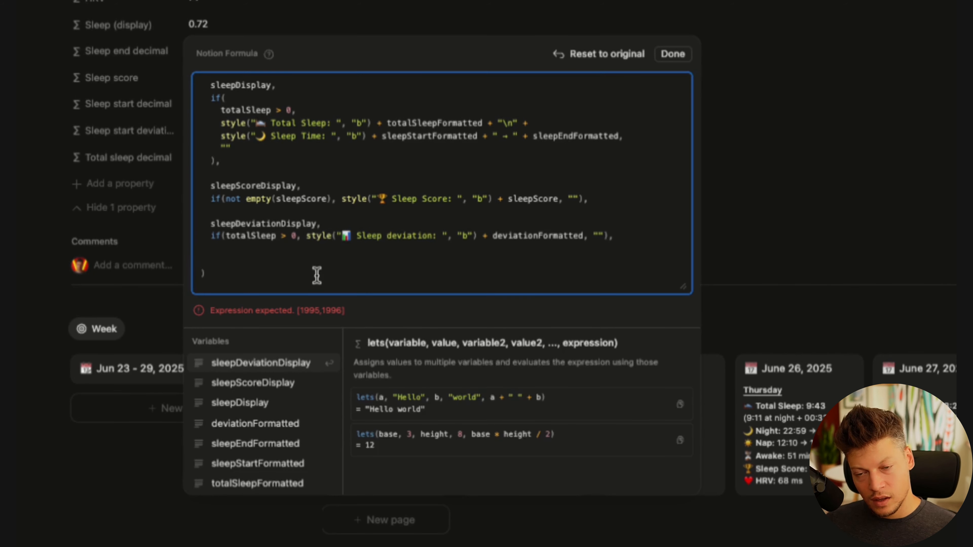
type("hrvDisplay,   if(not empty(HRV), style(\"❤️ HRV: \", \"b\") + HRV + \" ms\", \"\"),")
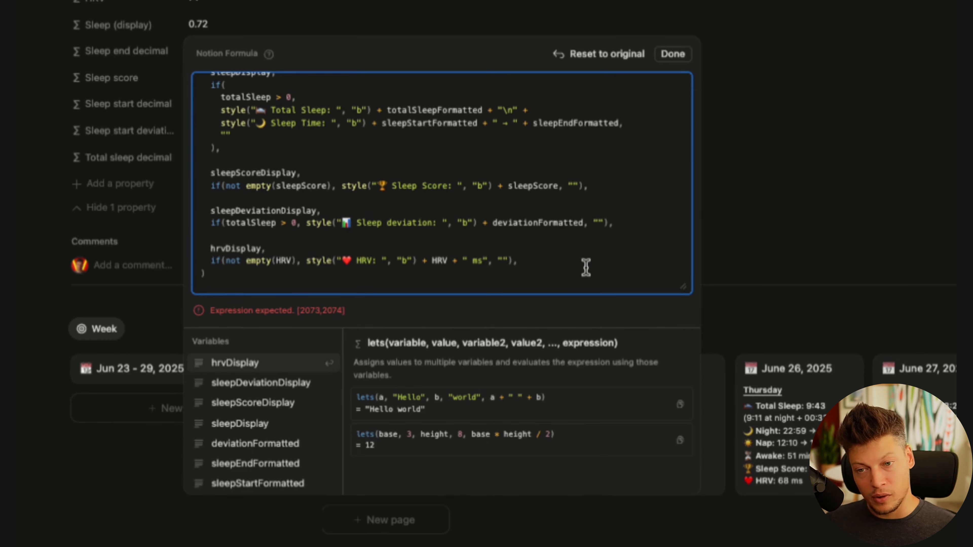
Return [sleepDisplay, sleepScoreDisplay, sleepDeviationDisplay, hrvDisplay].filter(current != "").join("\n") as the final expression and save the formula
key("Return")
key("Return")
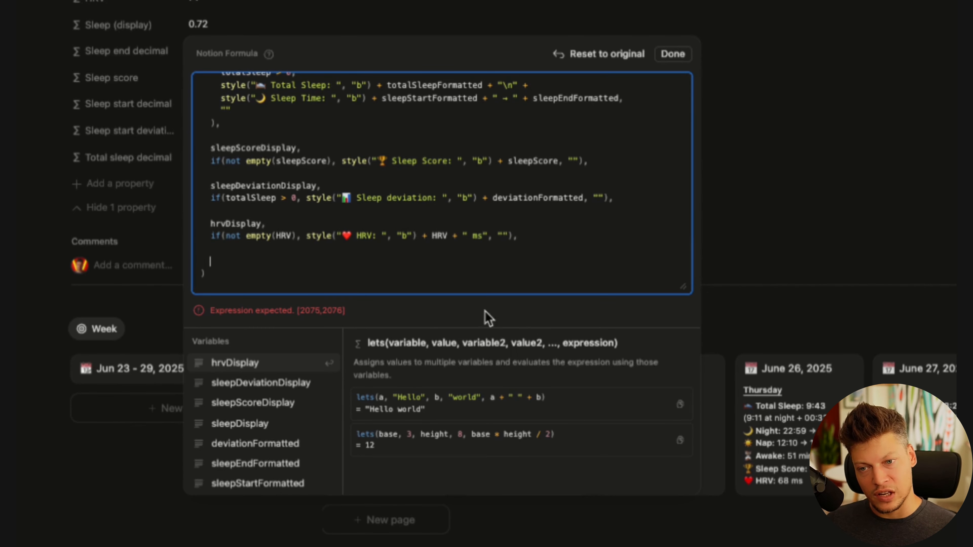
type("[   sleepDisplay,   sleepScoreDisplay,   sleepDeviationDisplay,   hrvDisplay ].filter(current != \"\").join(\"\\n\")")
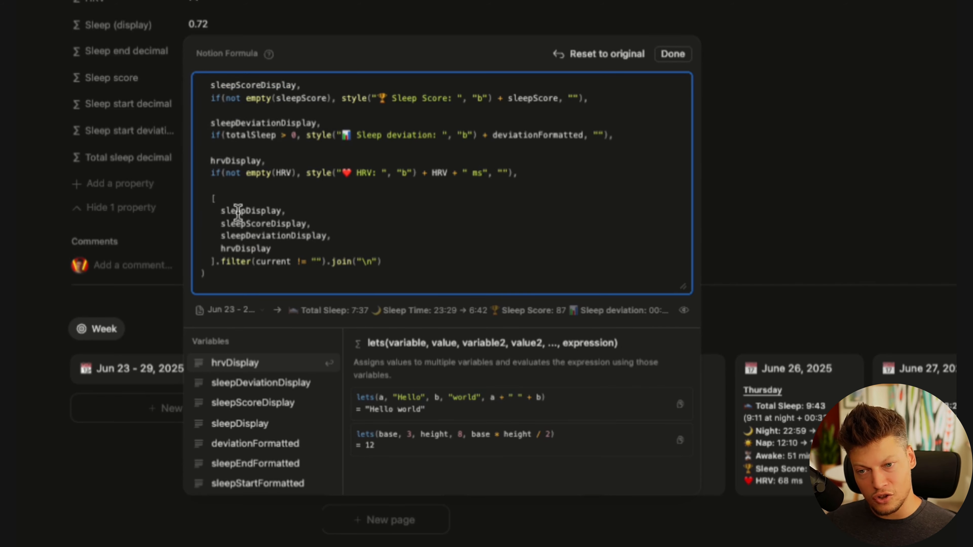
left_click_drag(208, 200, 211, 245)
left_click(323, 261)
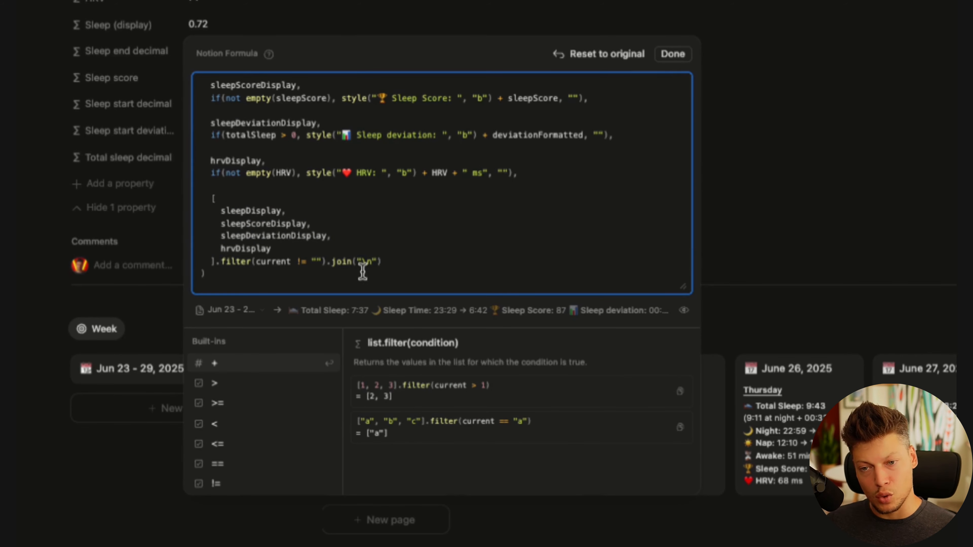
left_click(671, 56)
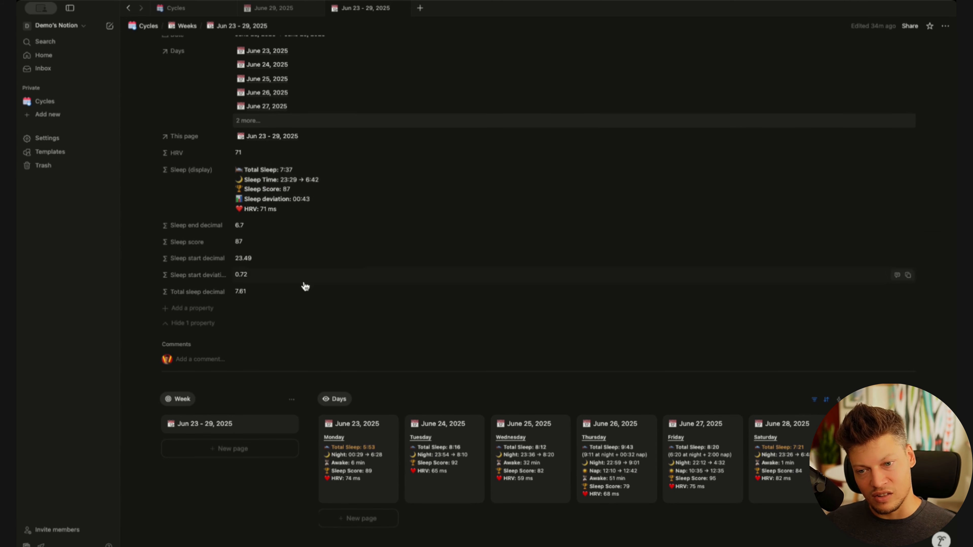
Make the Sleep (display) property visible on the cards of the Week gallery view
left_click(296, 397)
key("Escape")
left_click(292, 387)
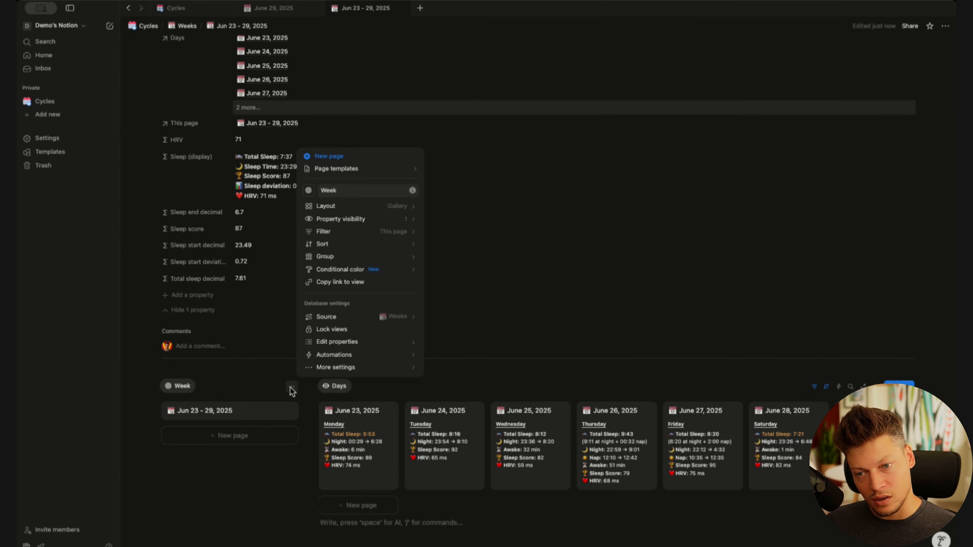
left_click(366, 217)
type("disp")
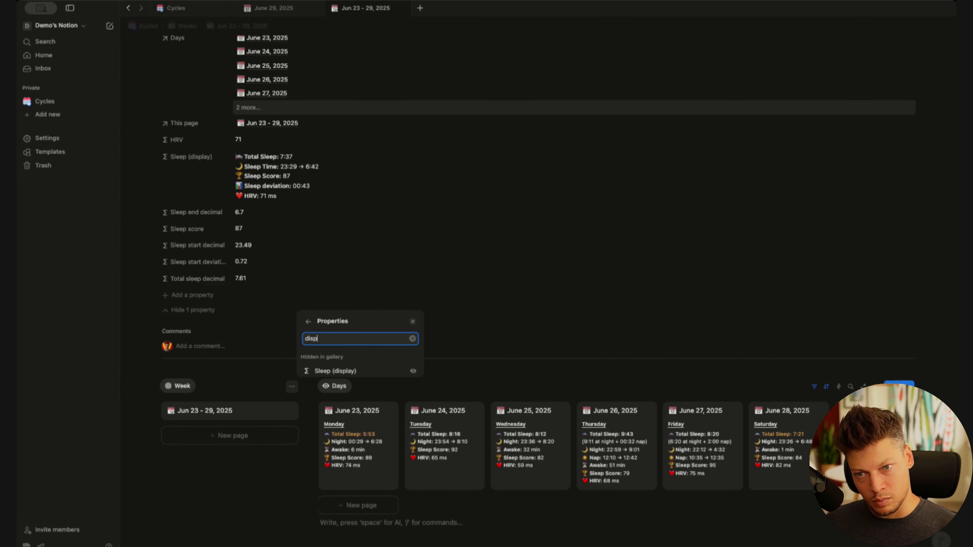
left_click(413, 370)
left_click(637, 266)
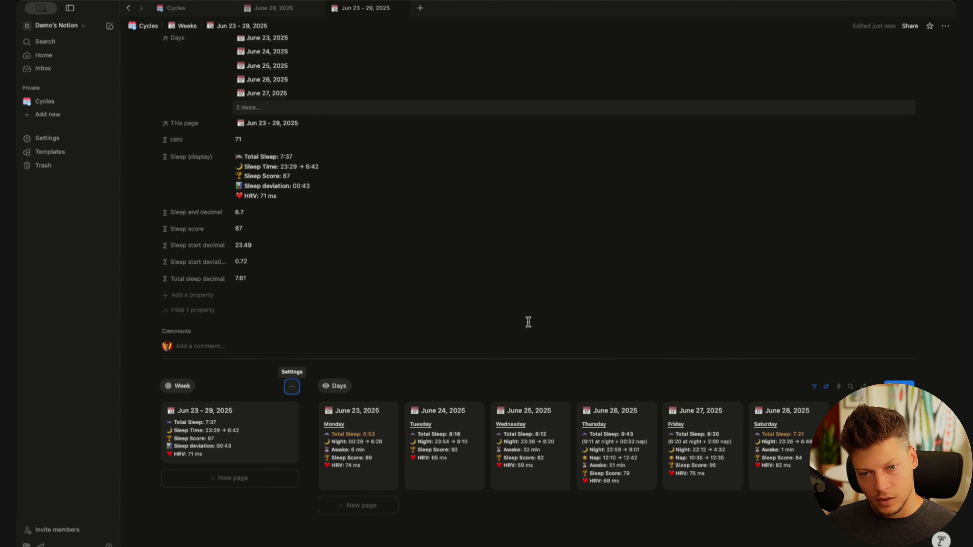